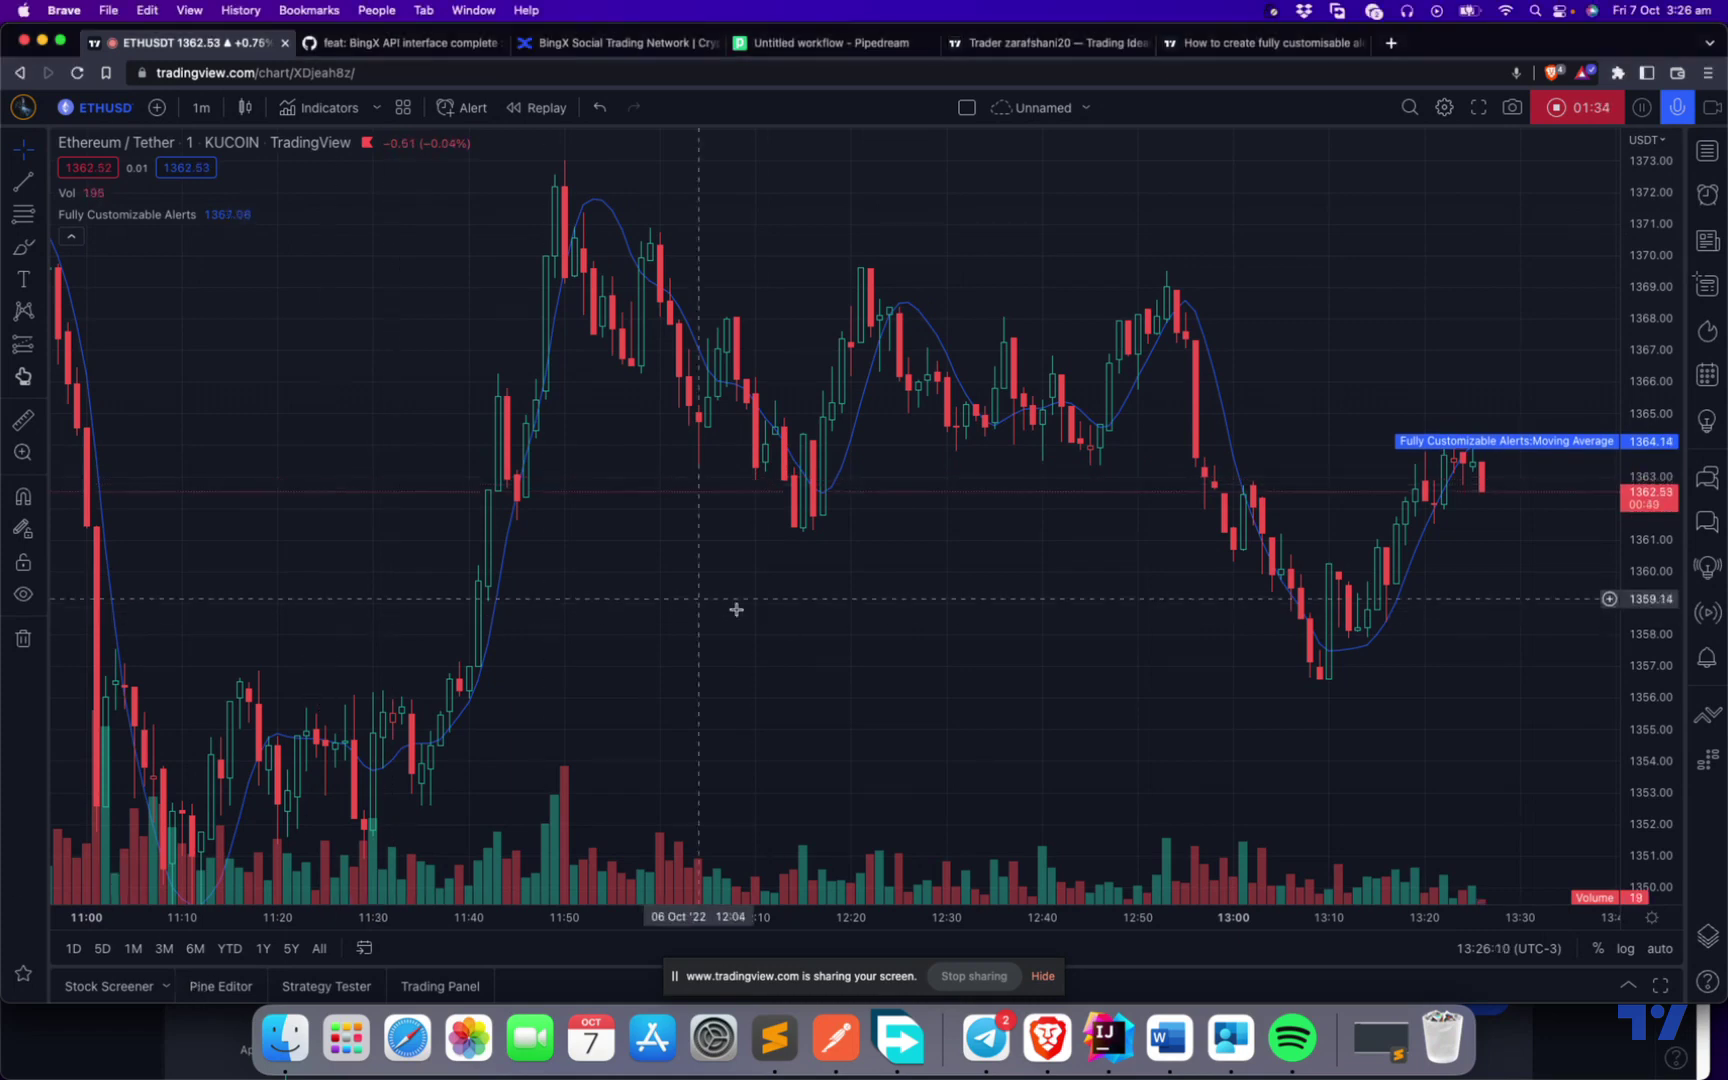
Bring up the education post 'How to create fully customisable alerts in pinescript'.
scroll(791, 629, down, 2)
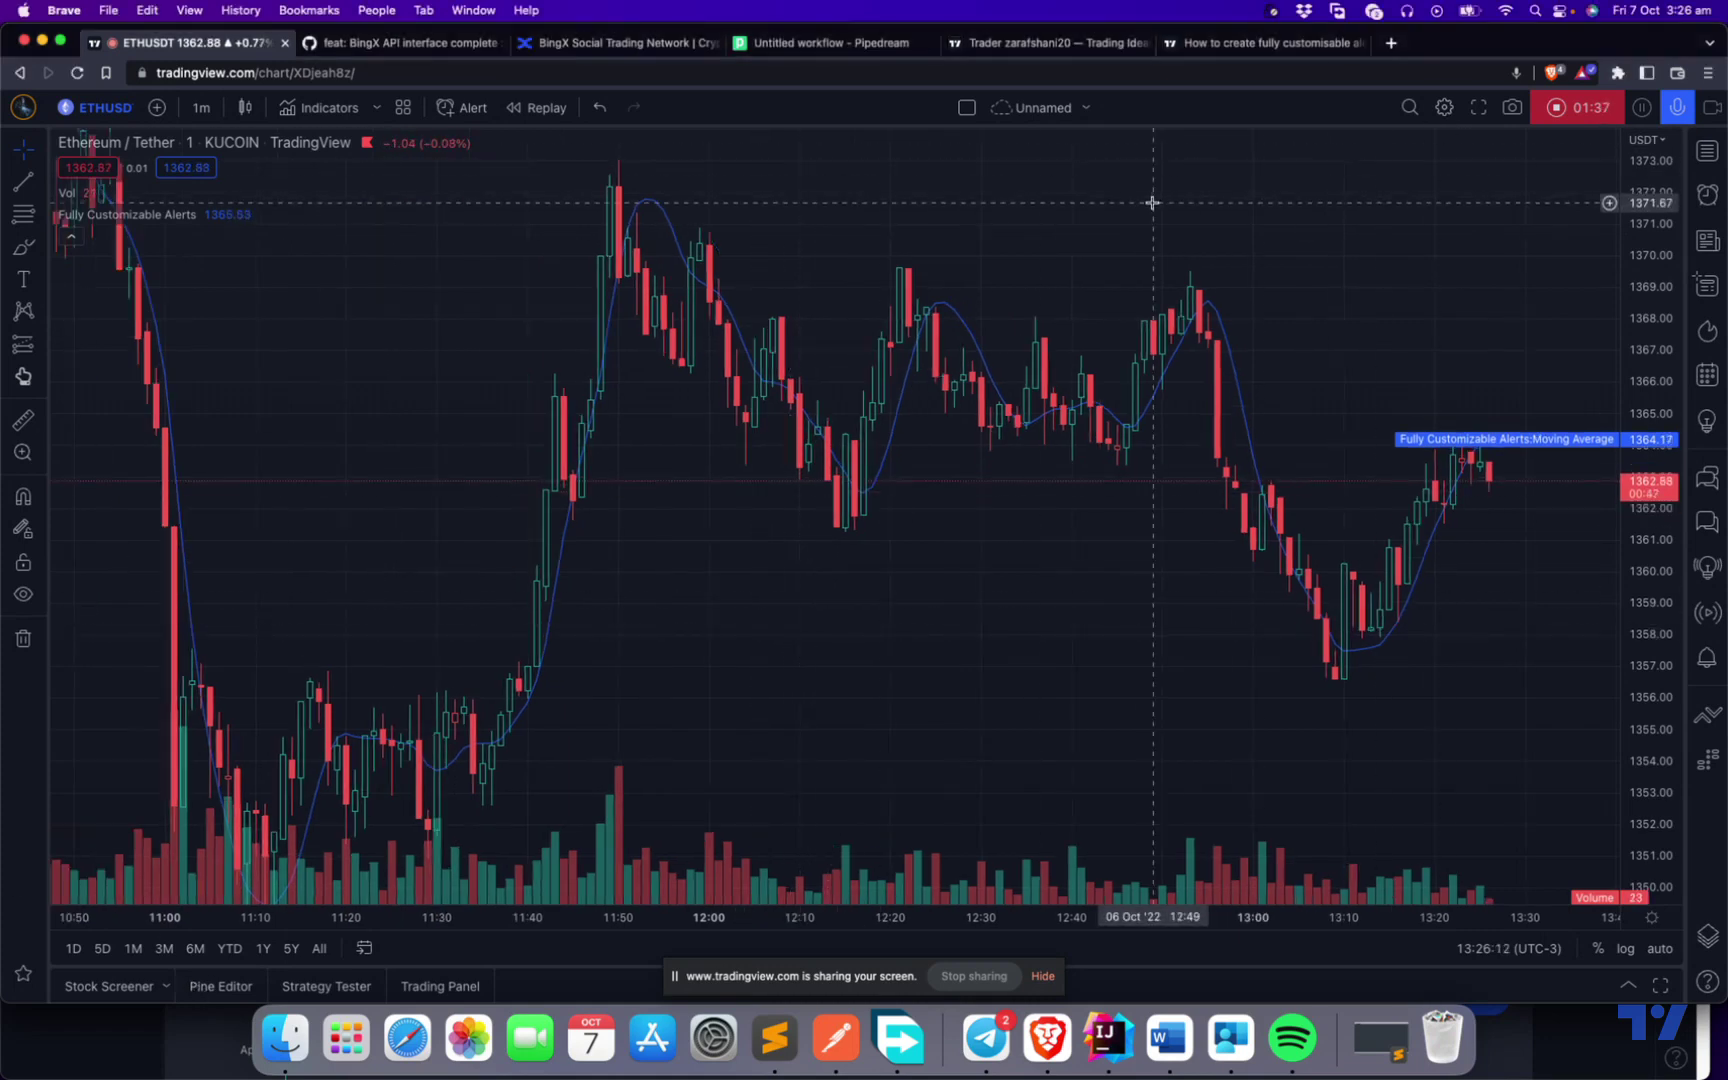
click(1228, 43)
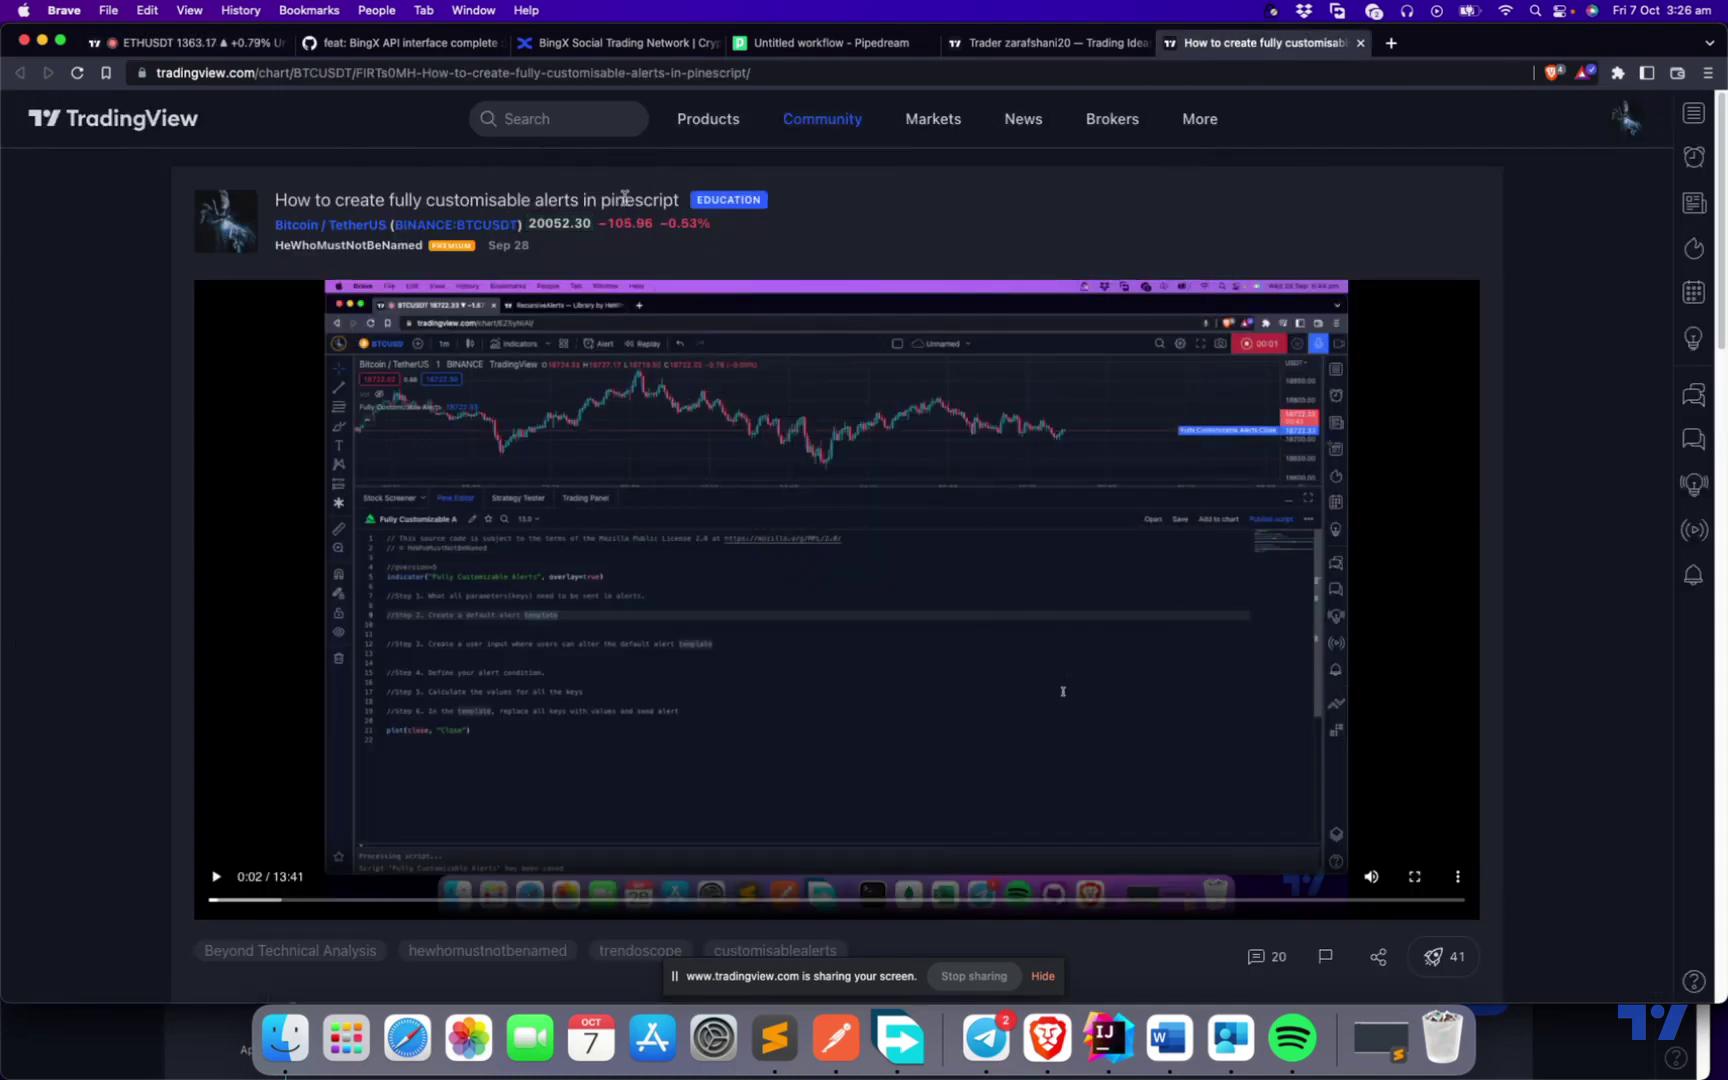
Scroll the article down to the sample script and select its first lines.
scroll(155, 898, down, 1)
scroll(771, 744, down, 3)
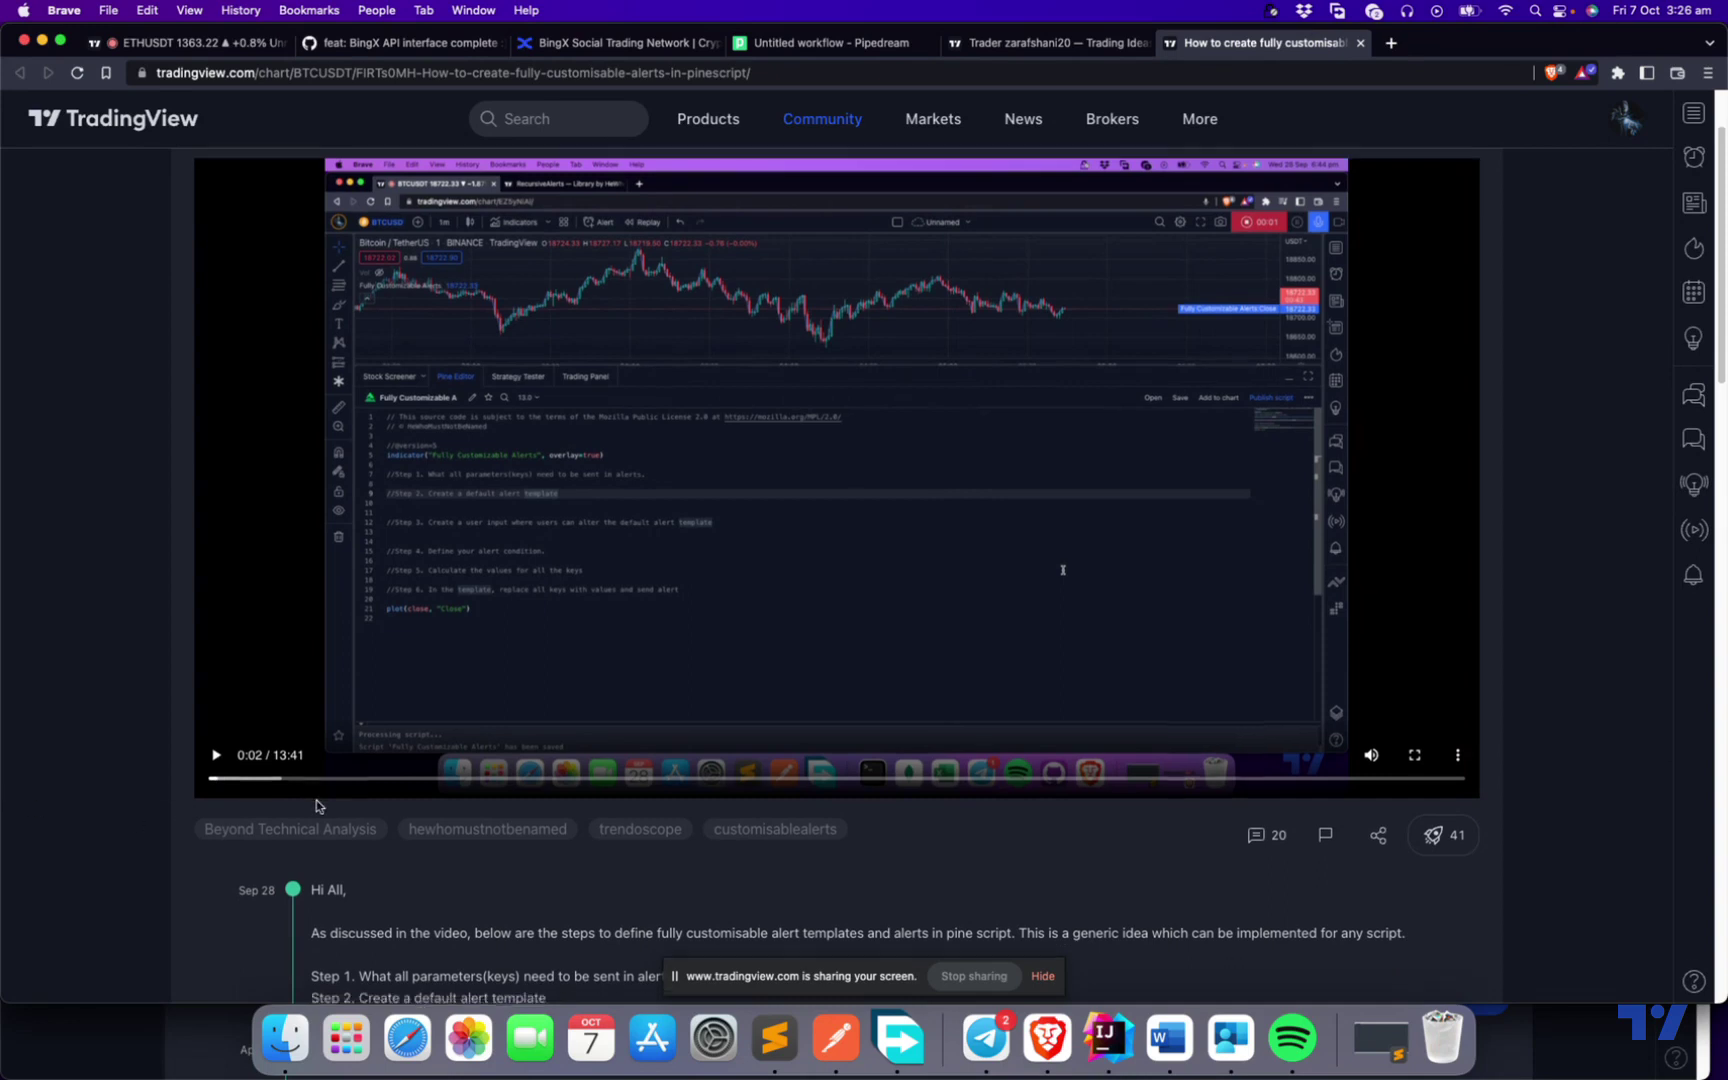
scroll(456, 767, down, 3)
scroll(456, 767, down, 6)
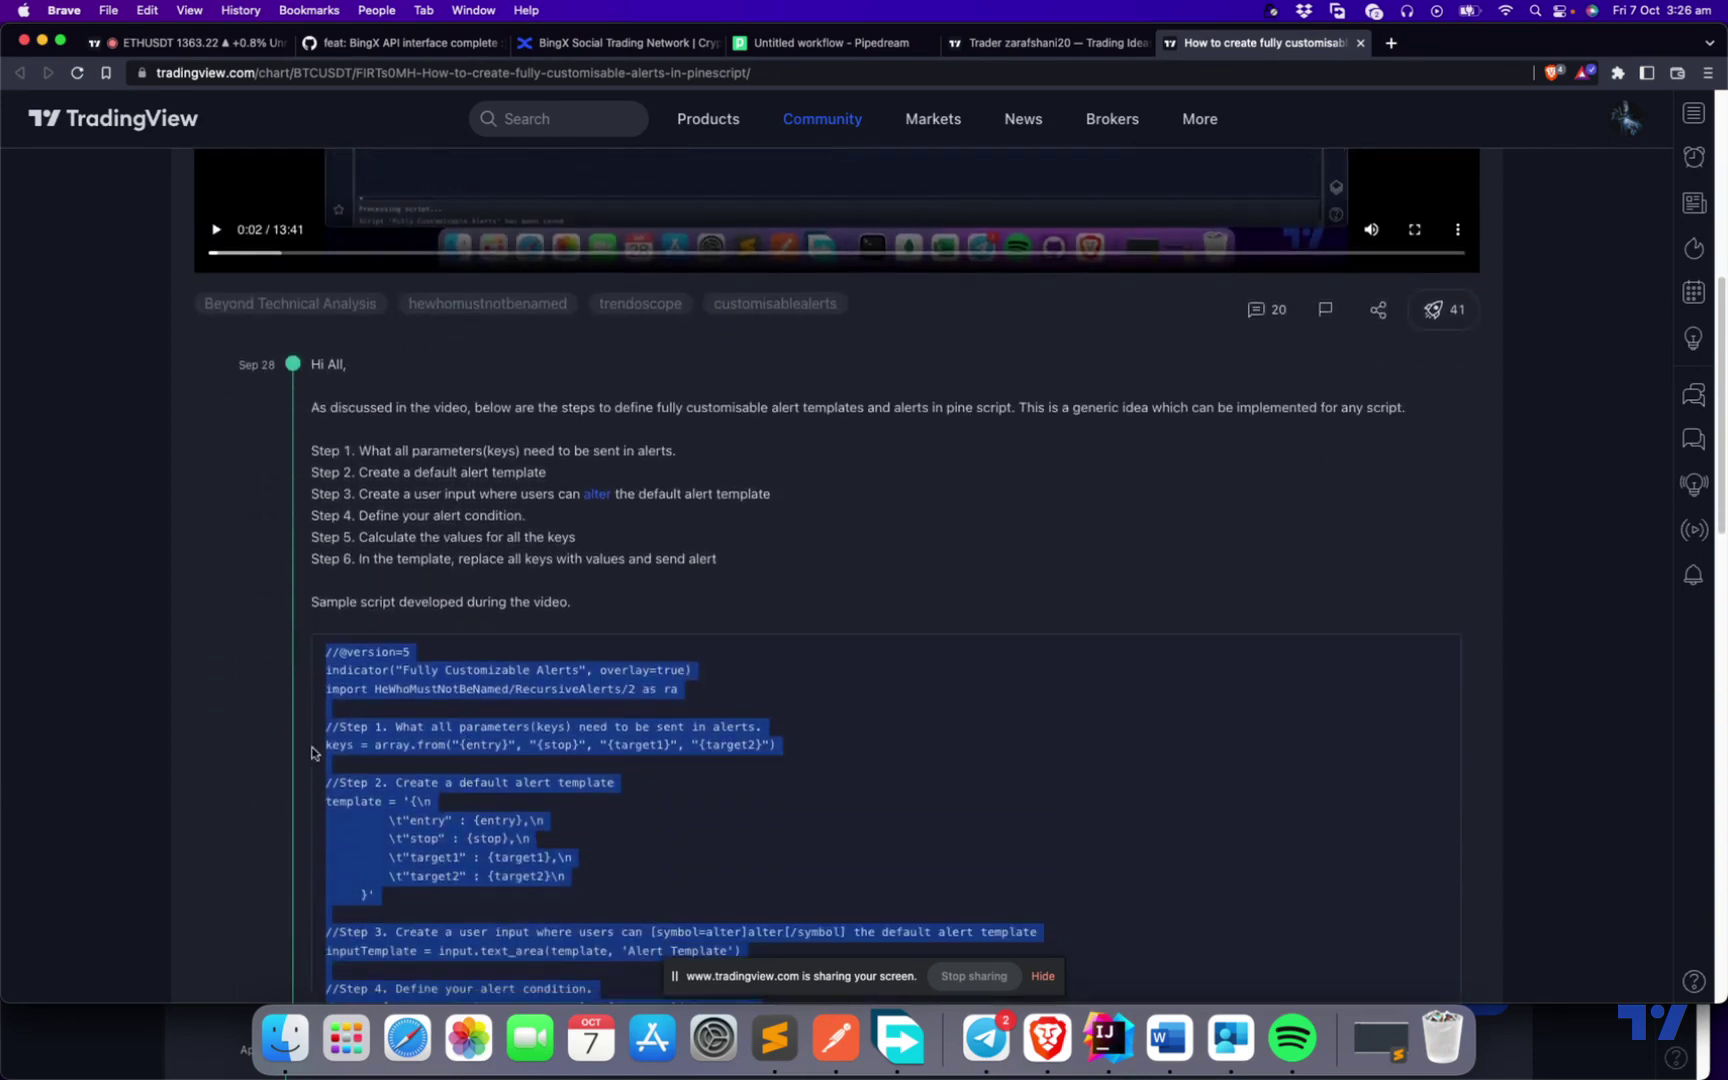
click(438, 695)
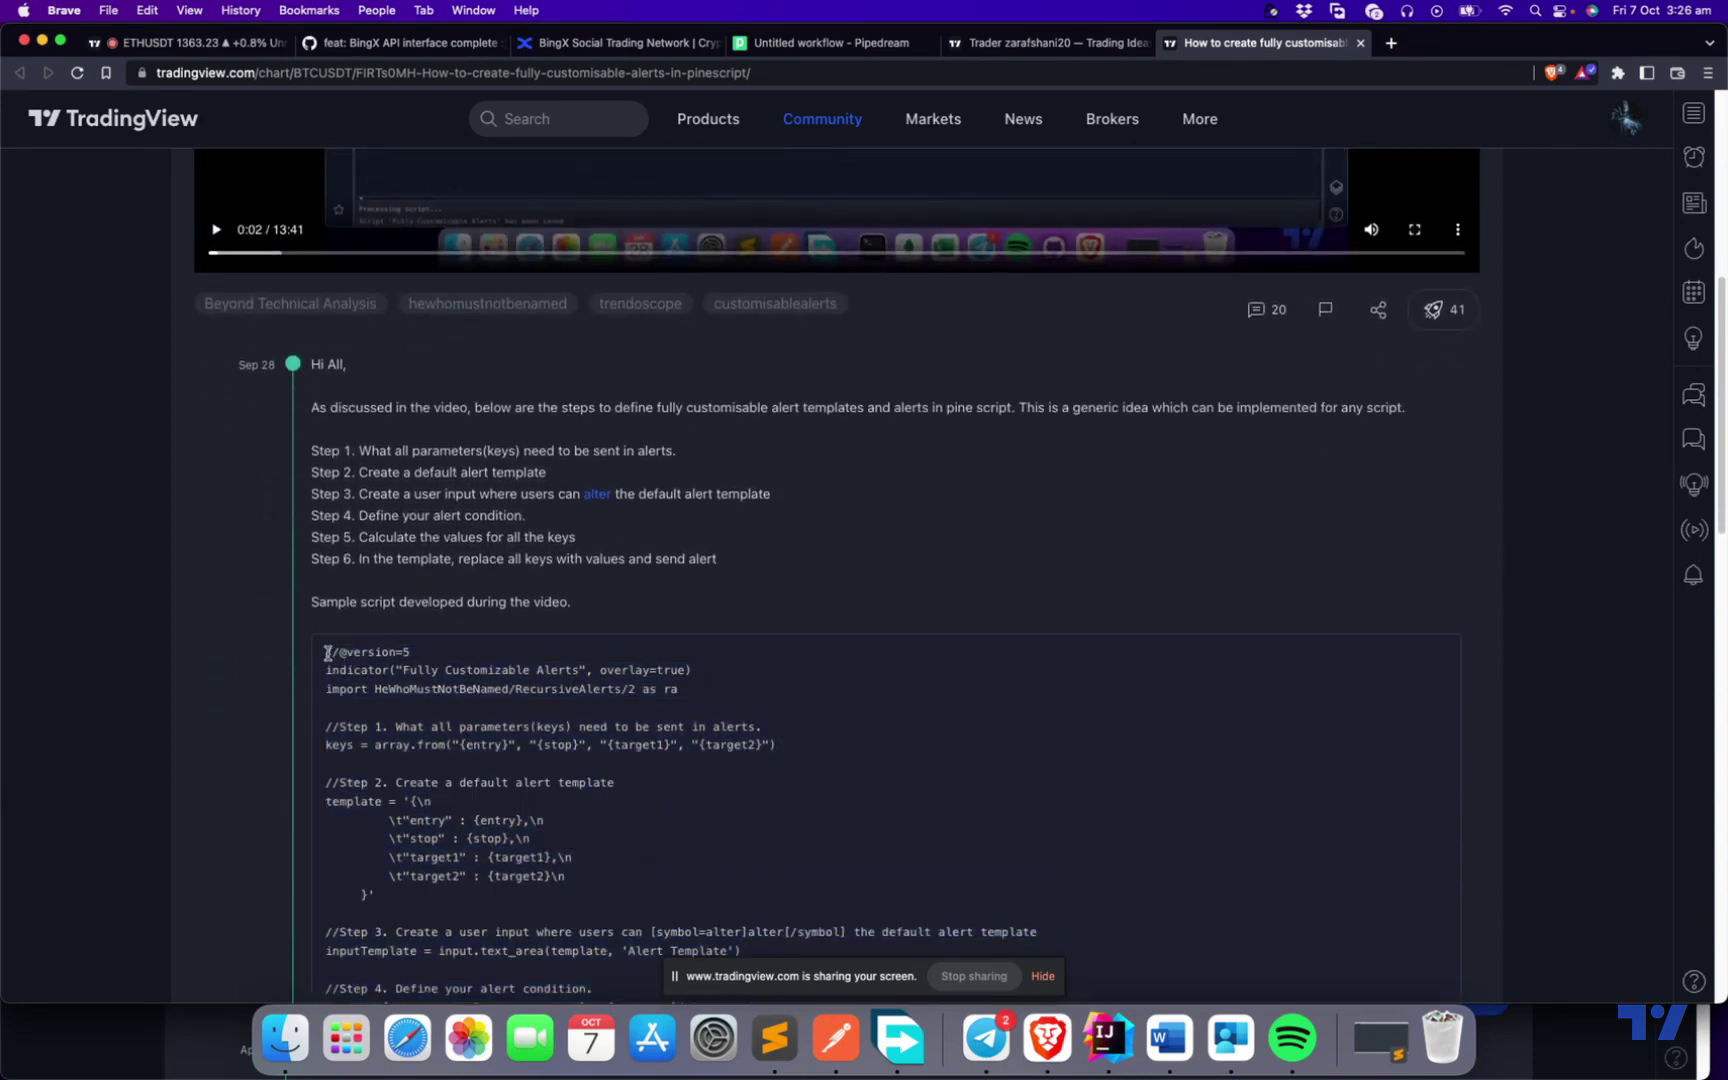
drag(325, 651, 558, 822)
Return to the ETHUSD 1-minute chart showing the Fully Customizable Alerts indicator.
scroll(558, 822, down, 8)
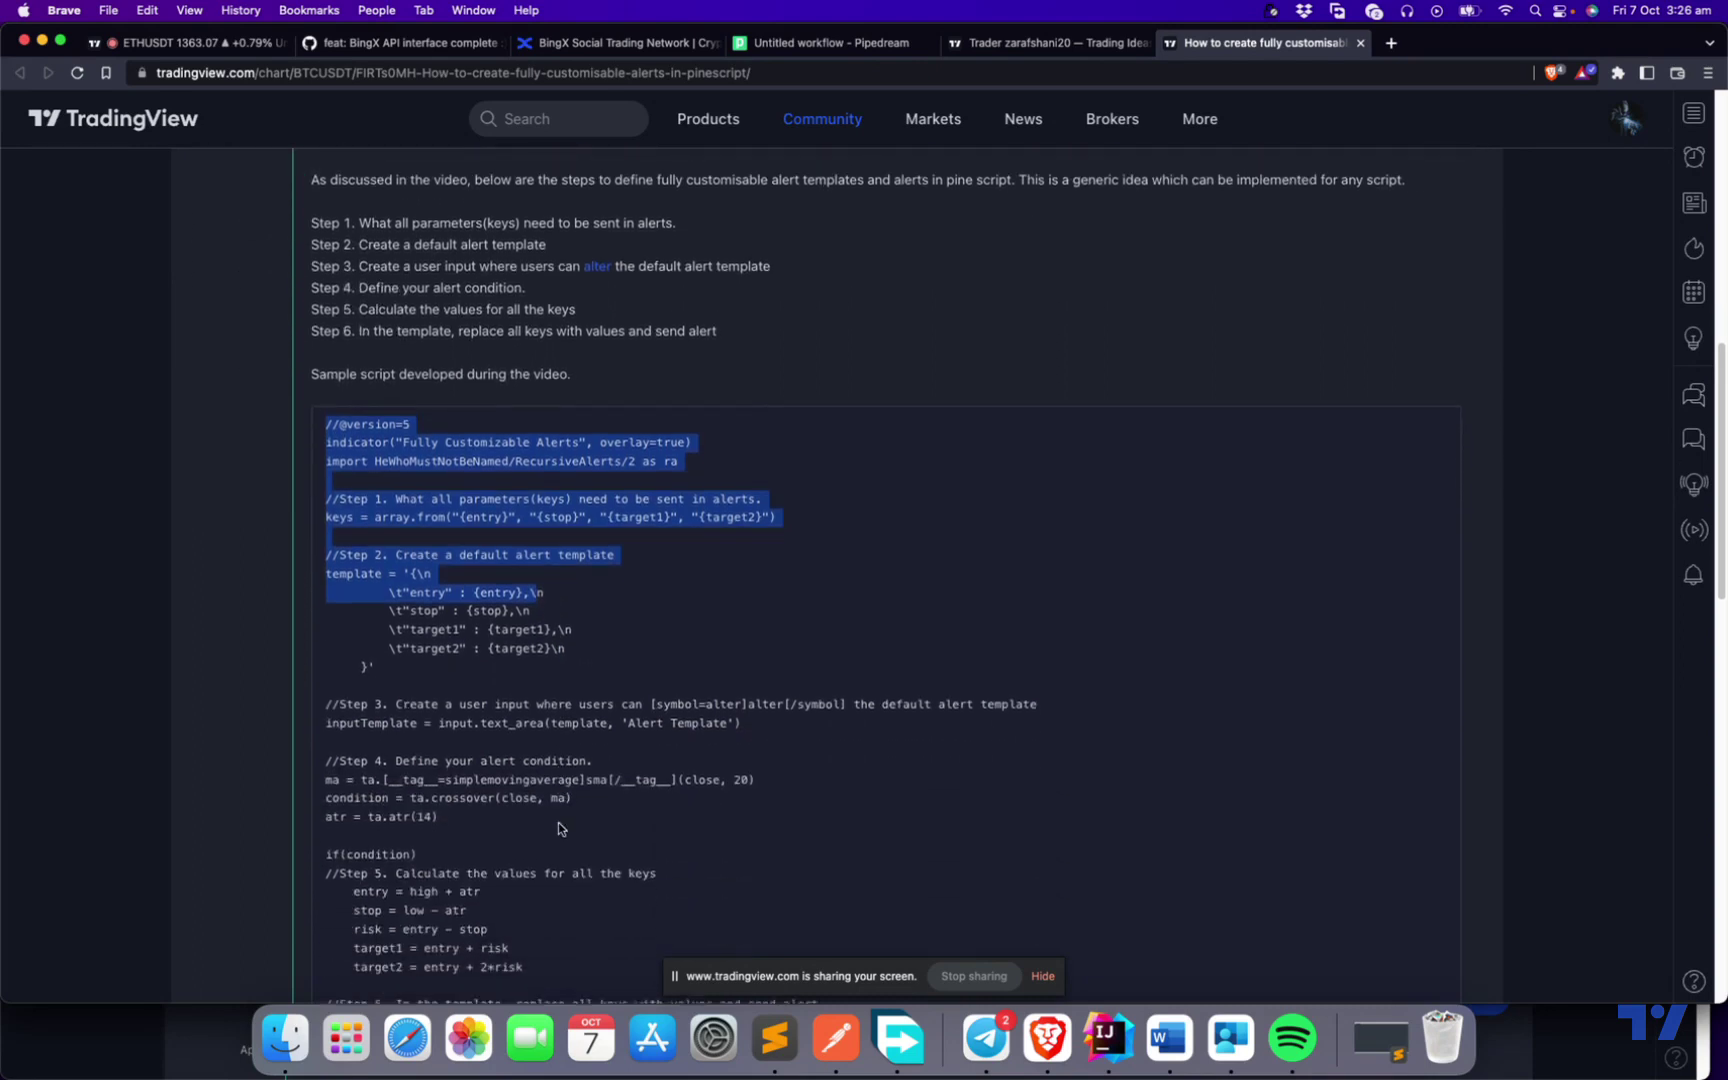
scroll(478, 582, up, 5)
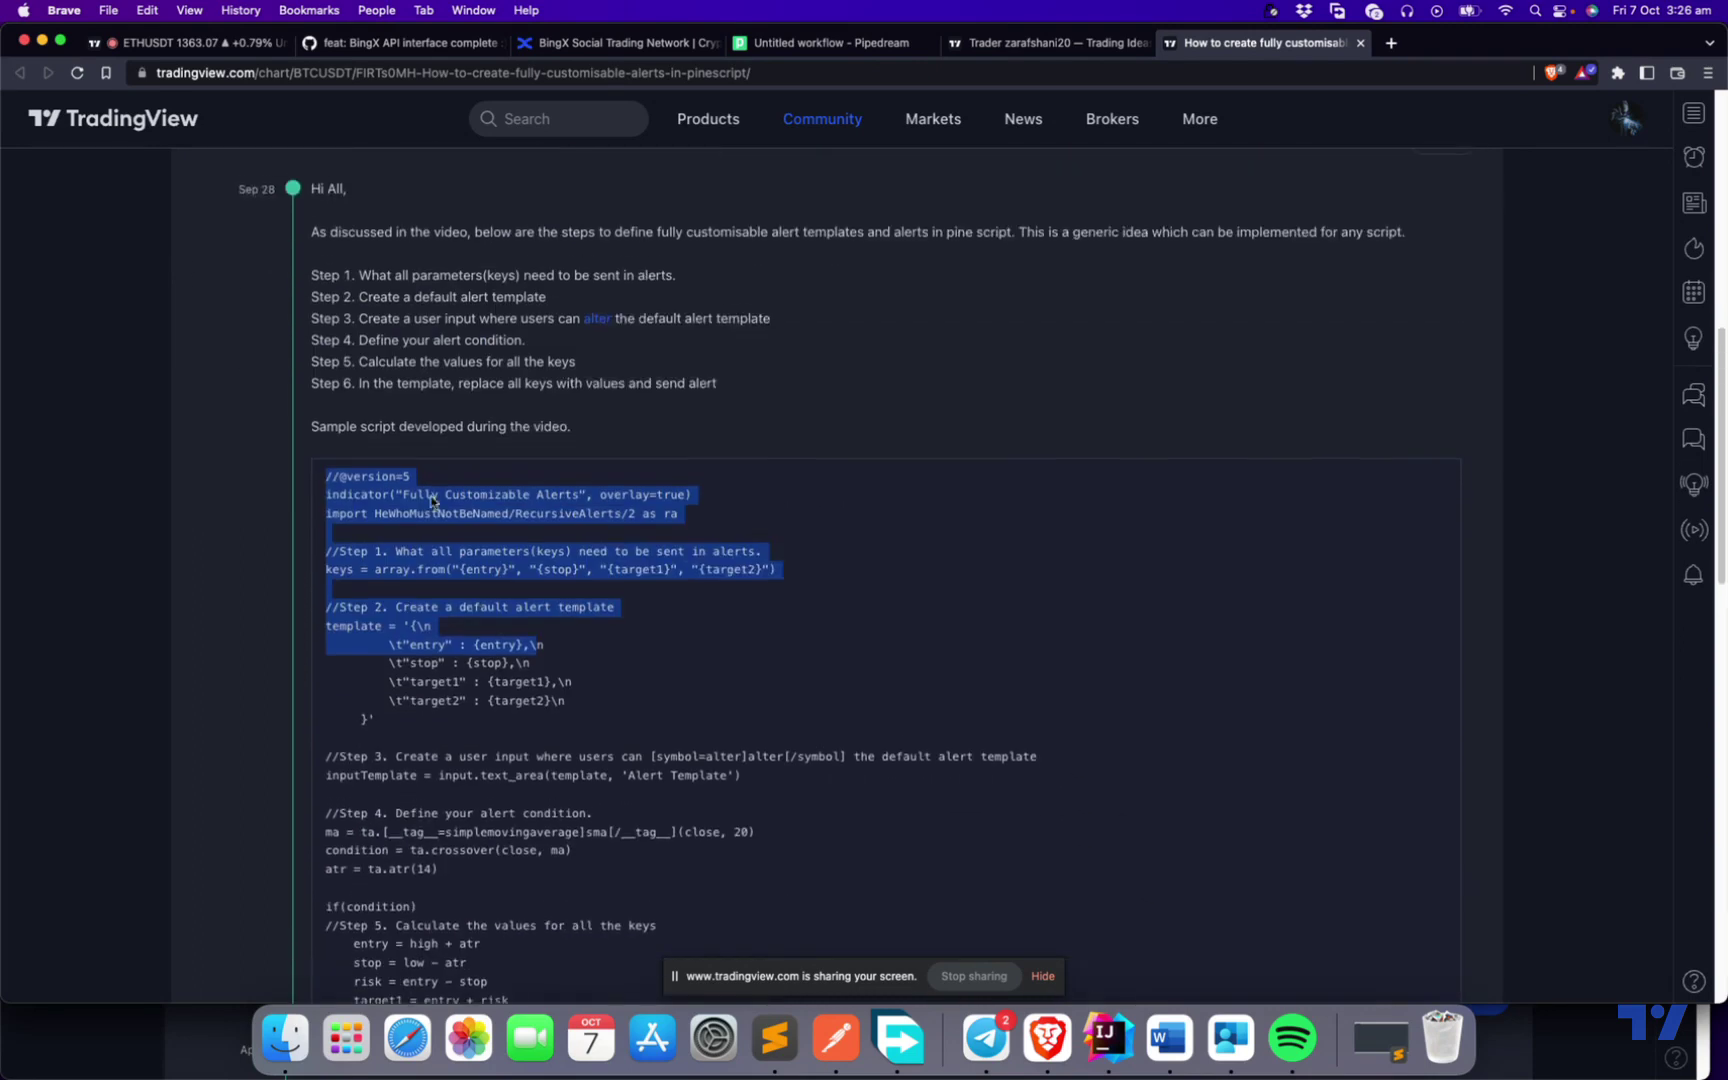
click(216, 44)
scroll(530, 600, up, 2)
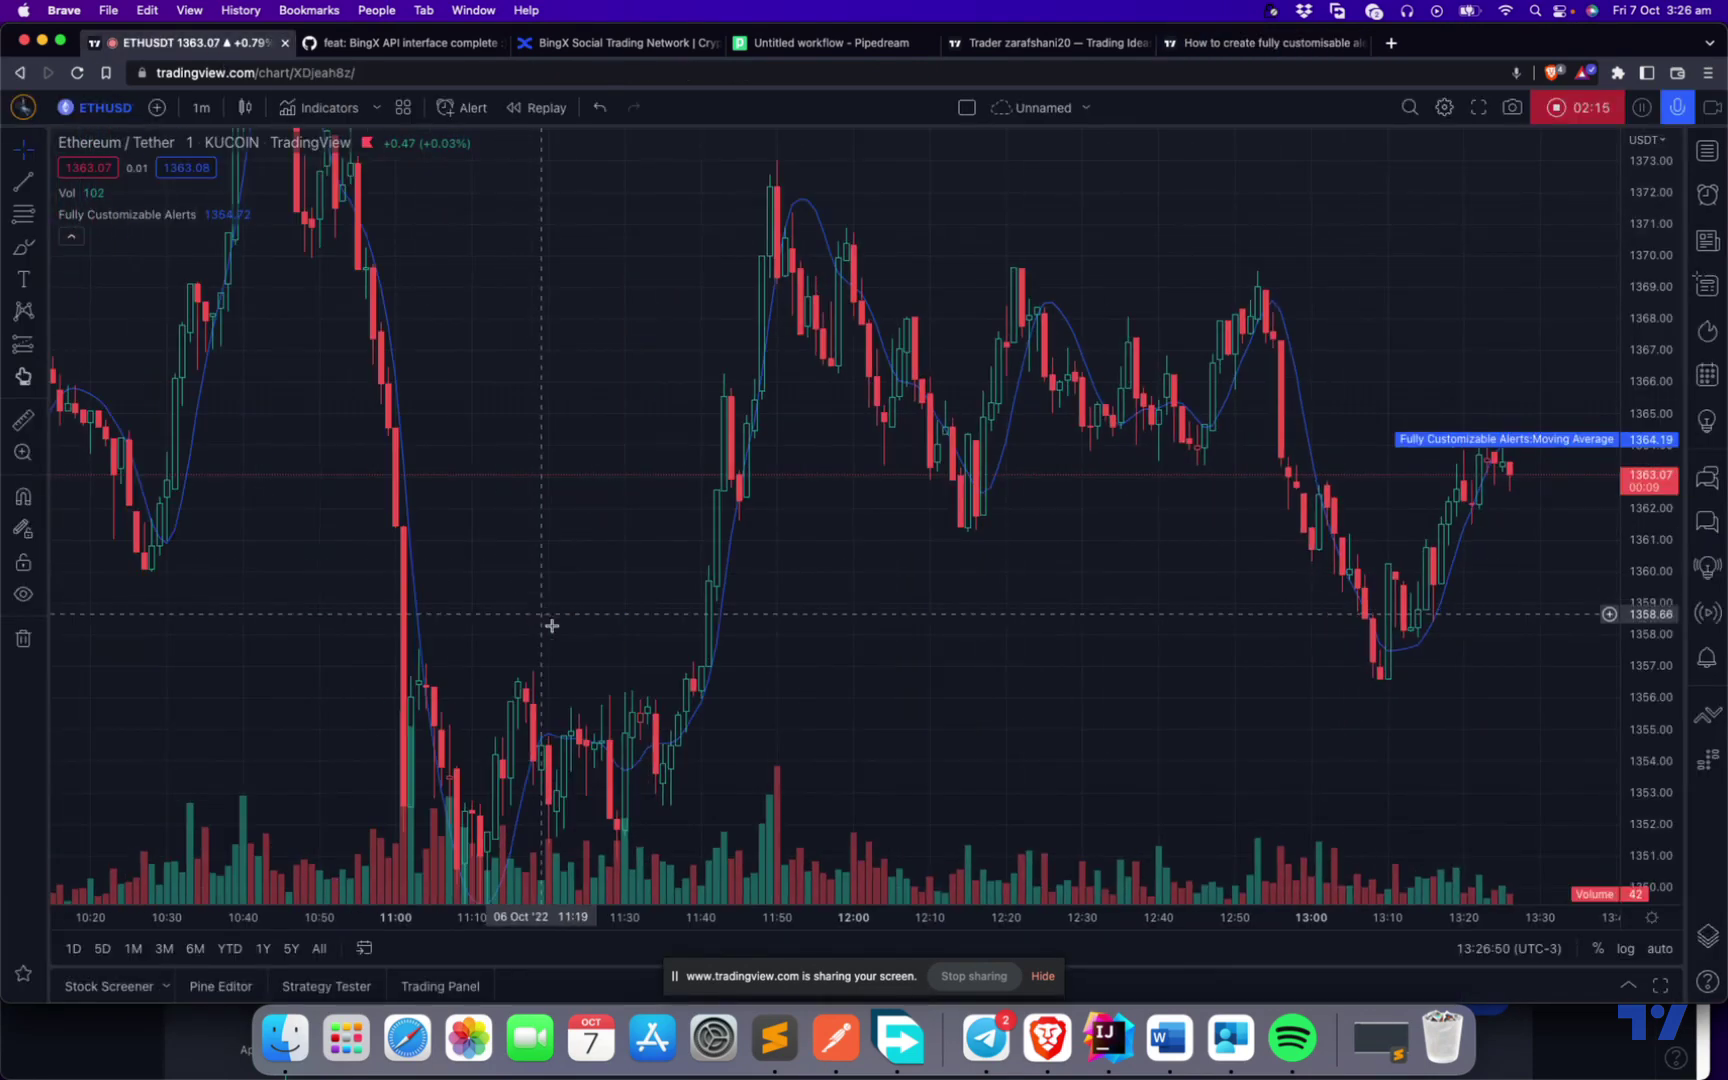
drag(528, 740, 675, 467)
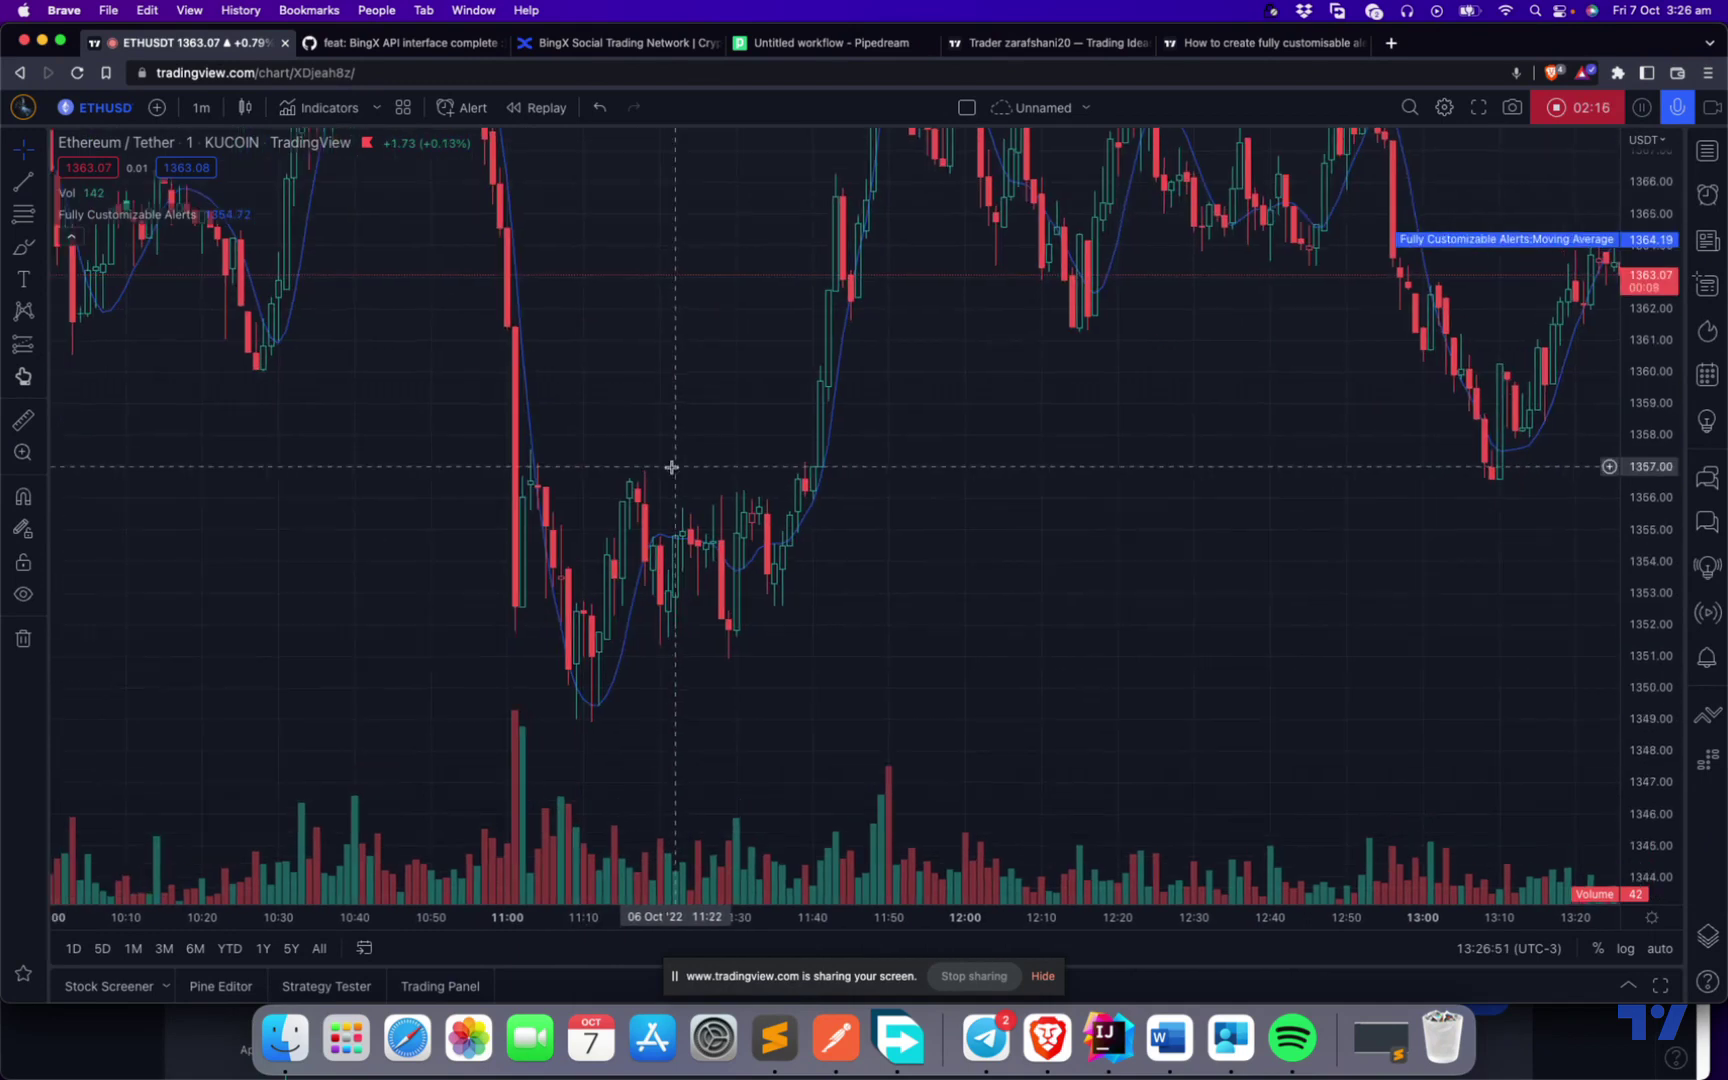
click(221, 986)
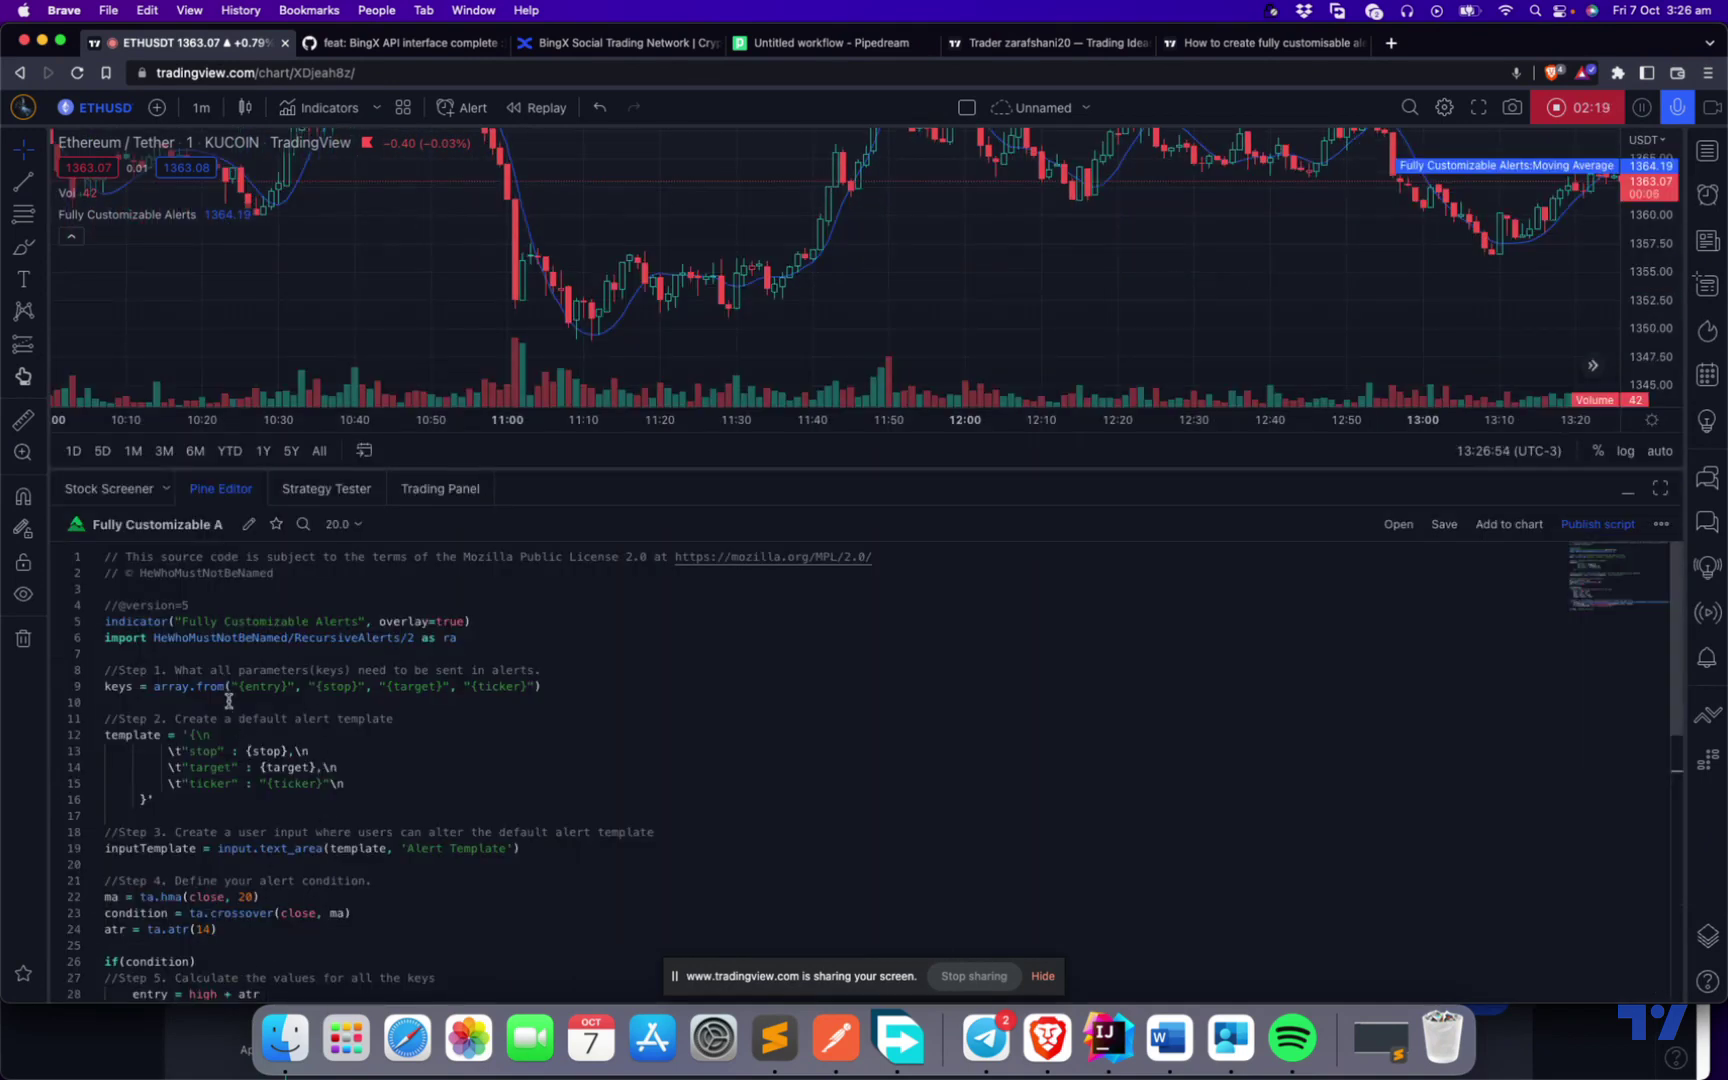
scroll(283, 760, down, 5)
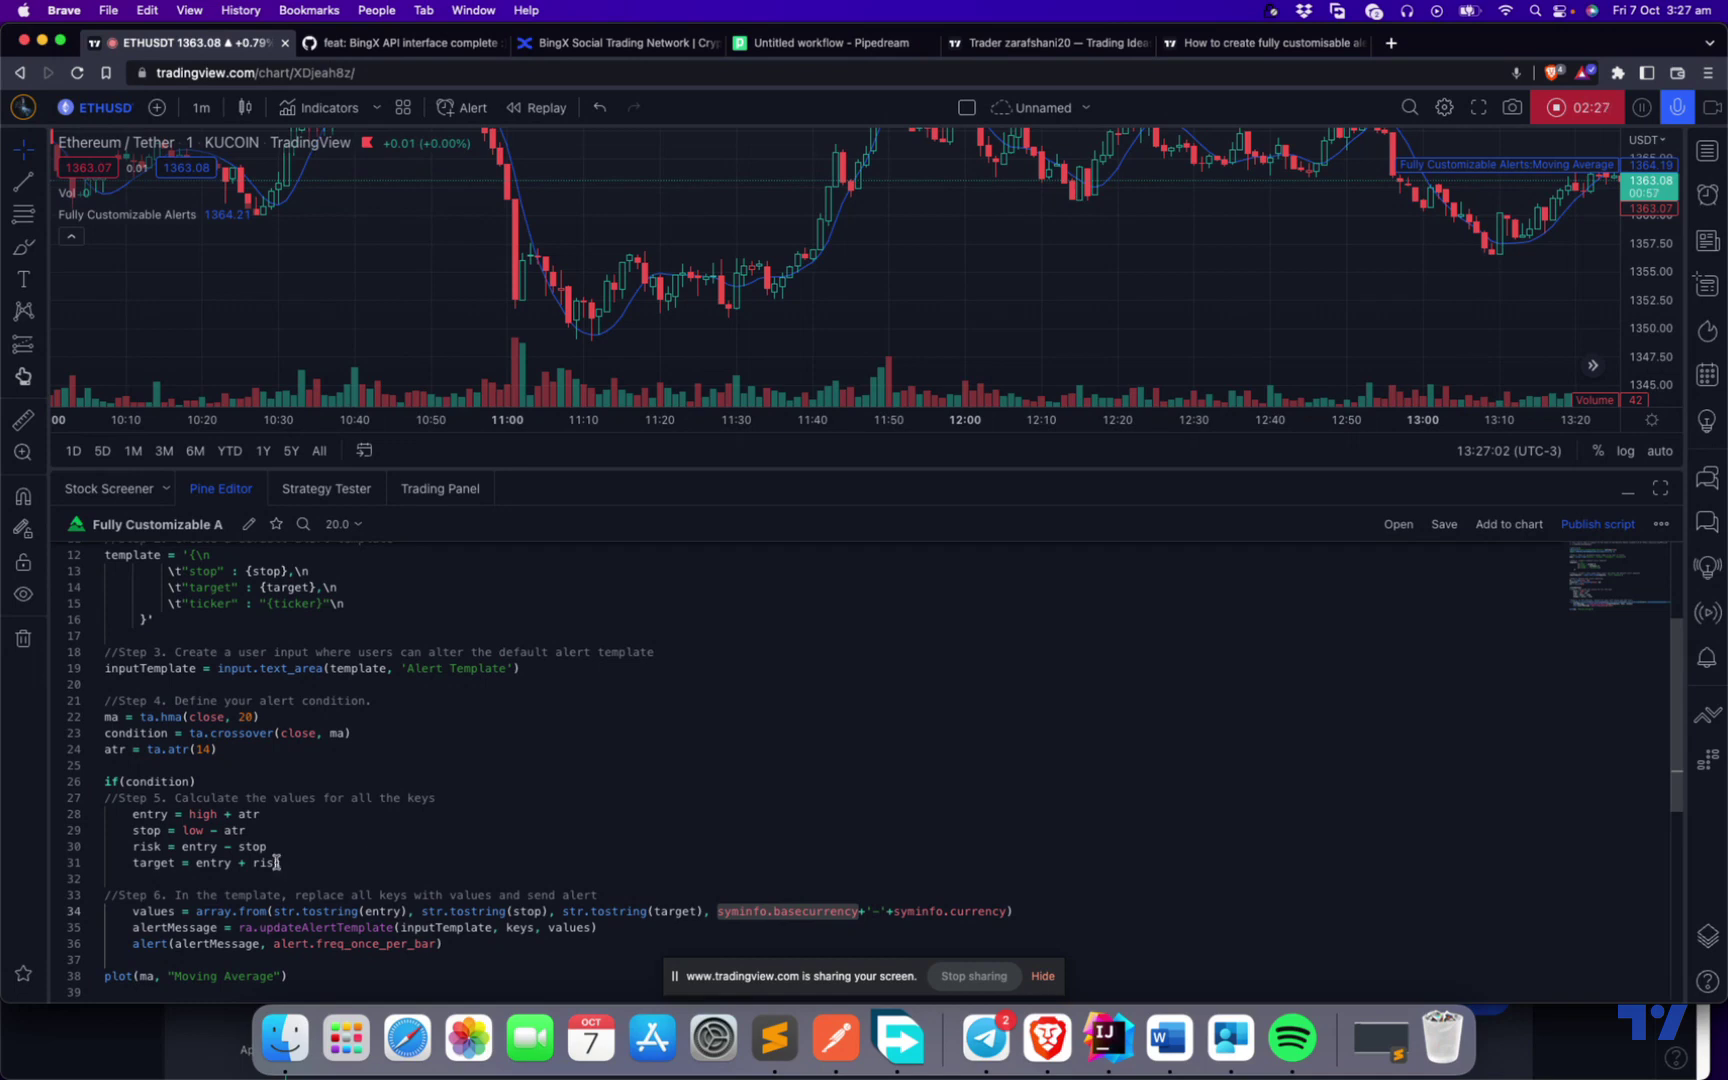
scroll(277, 862, down, 1)
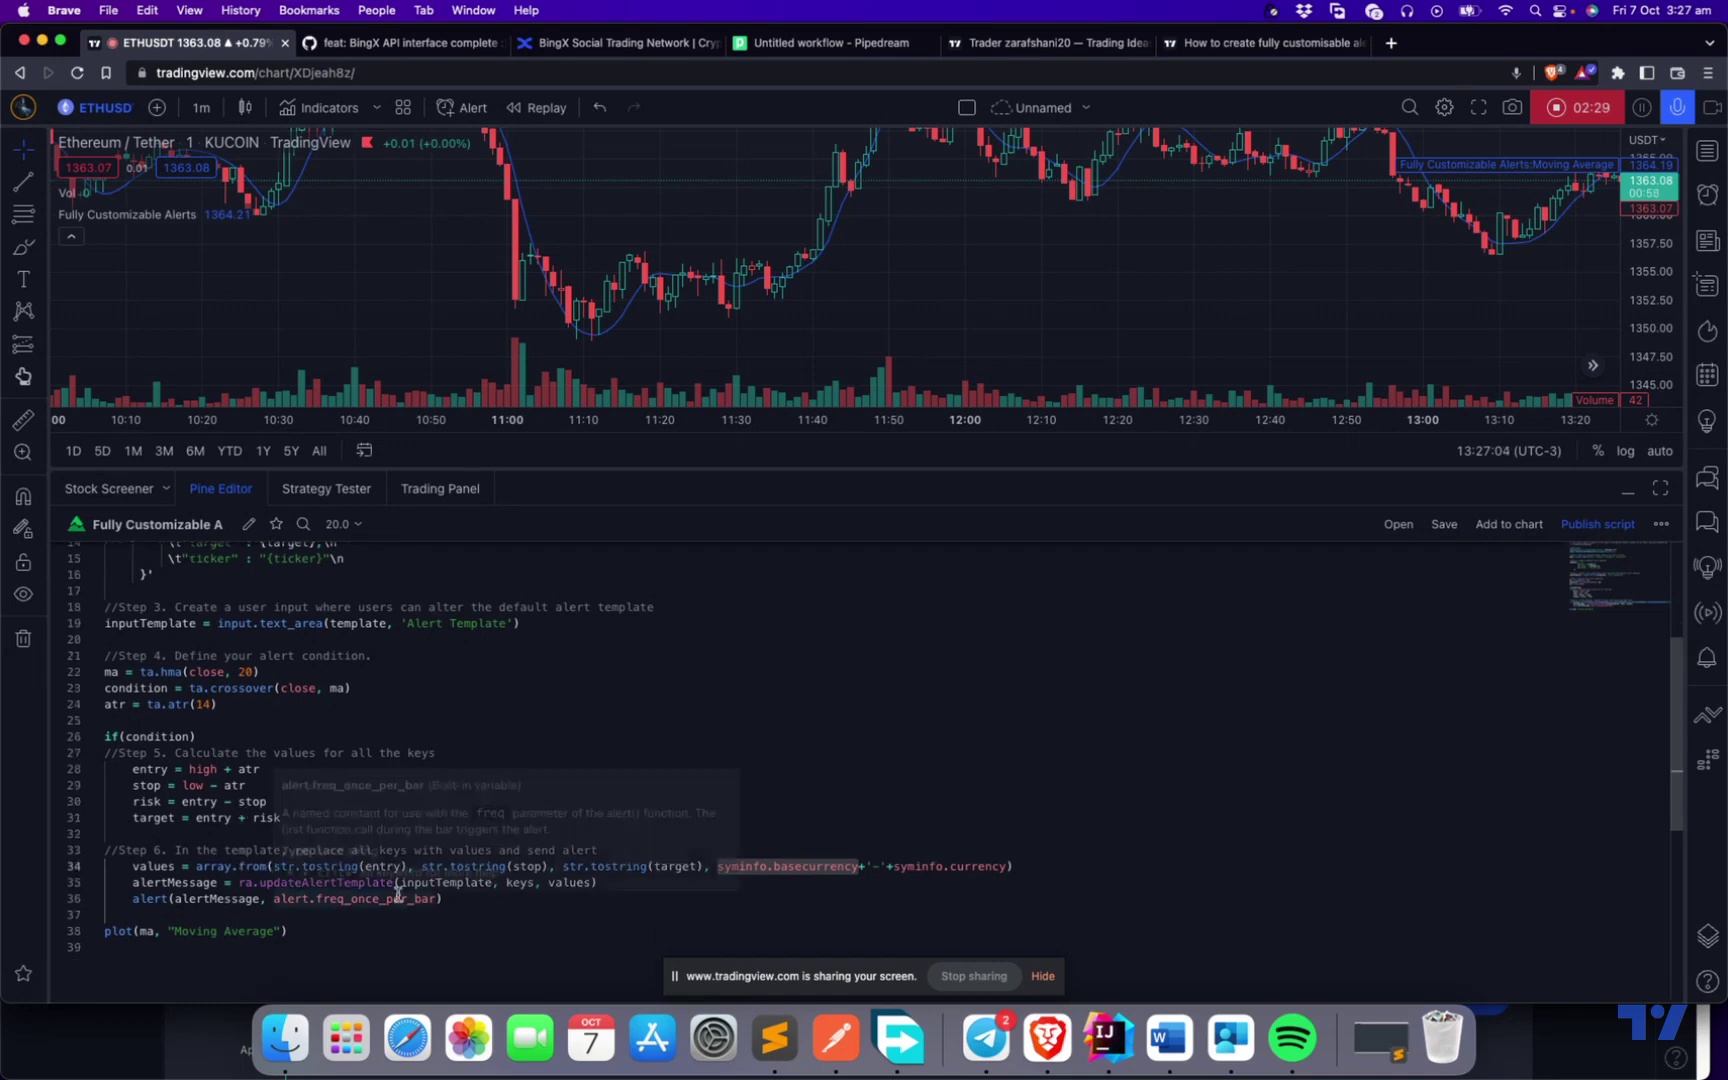
scroll(407, 701, up, 2)
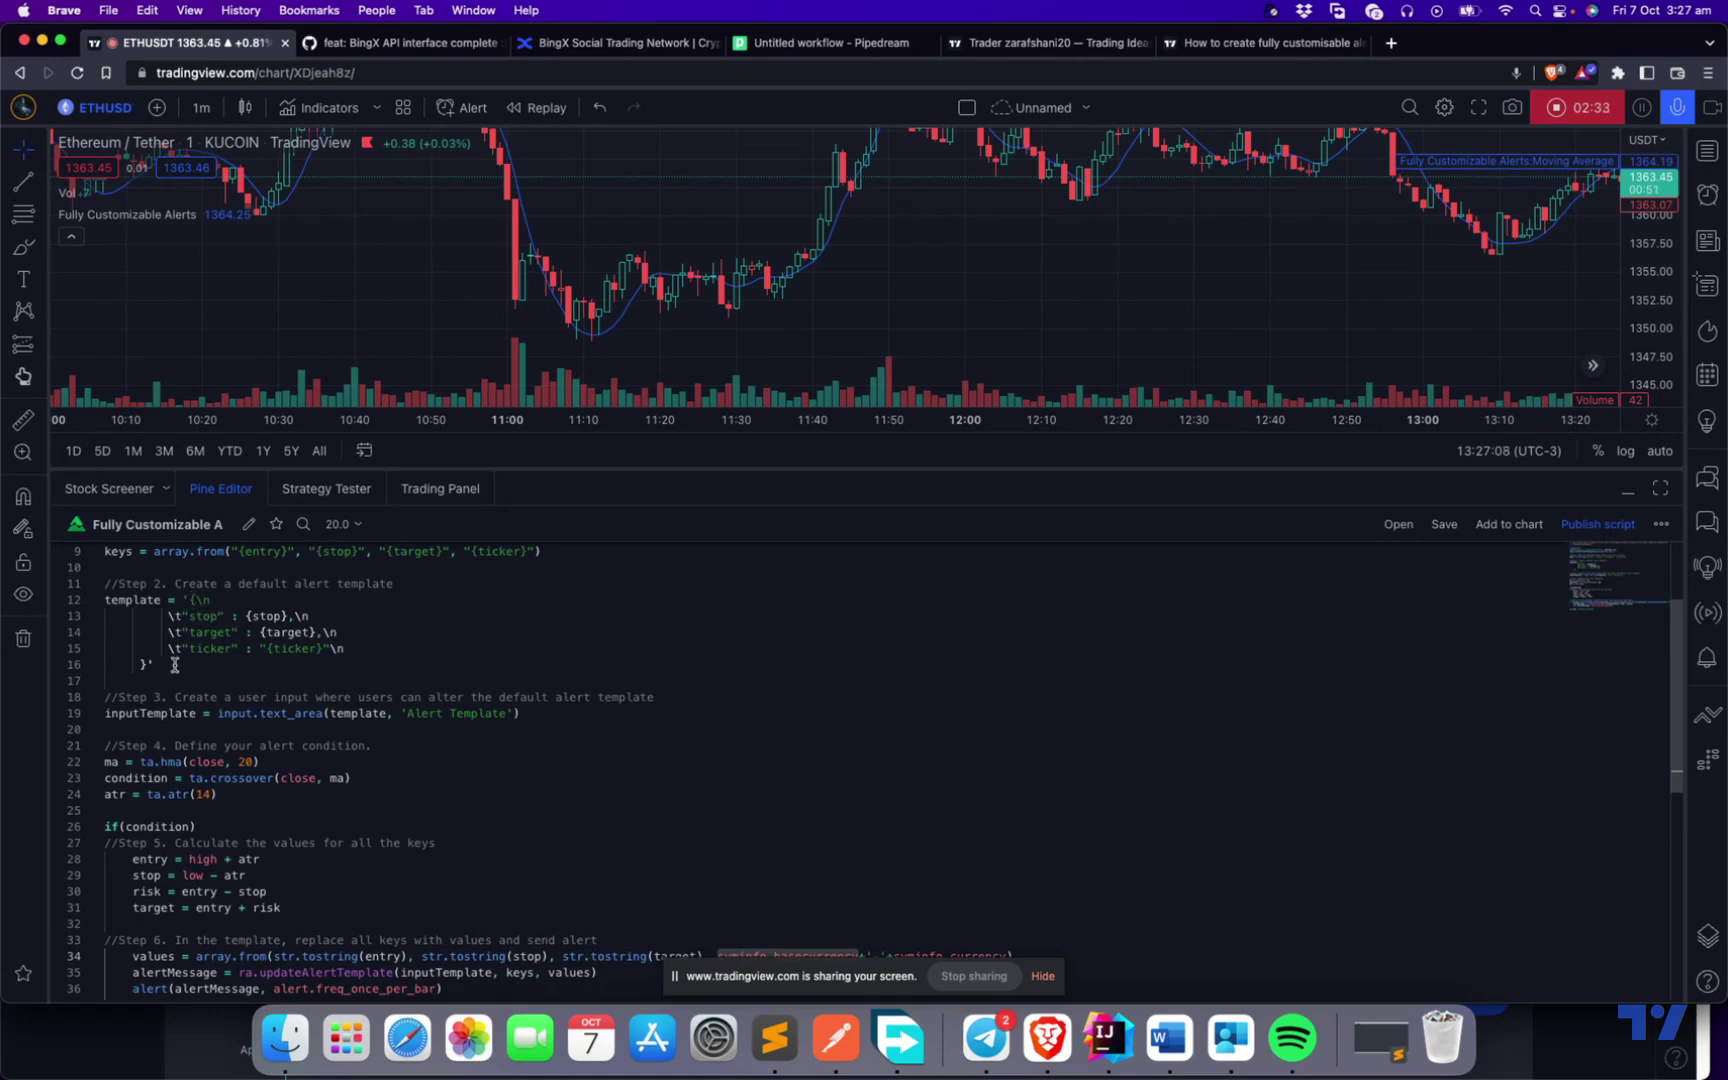
drag(166, 665, 155, 590)
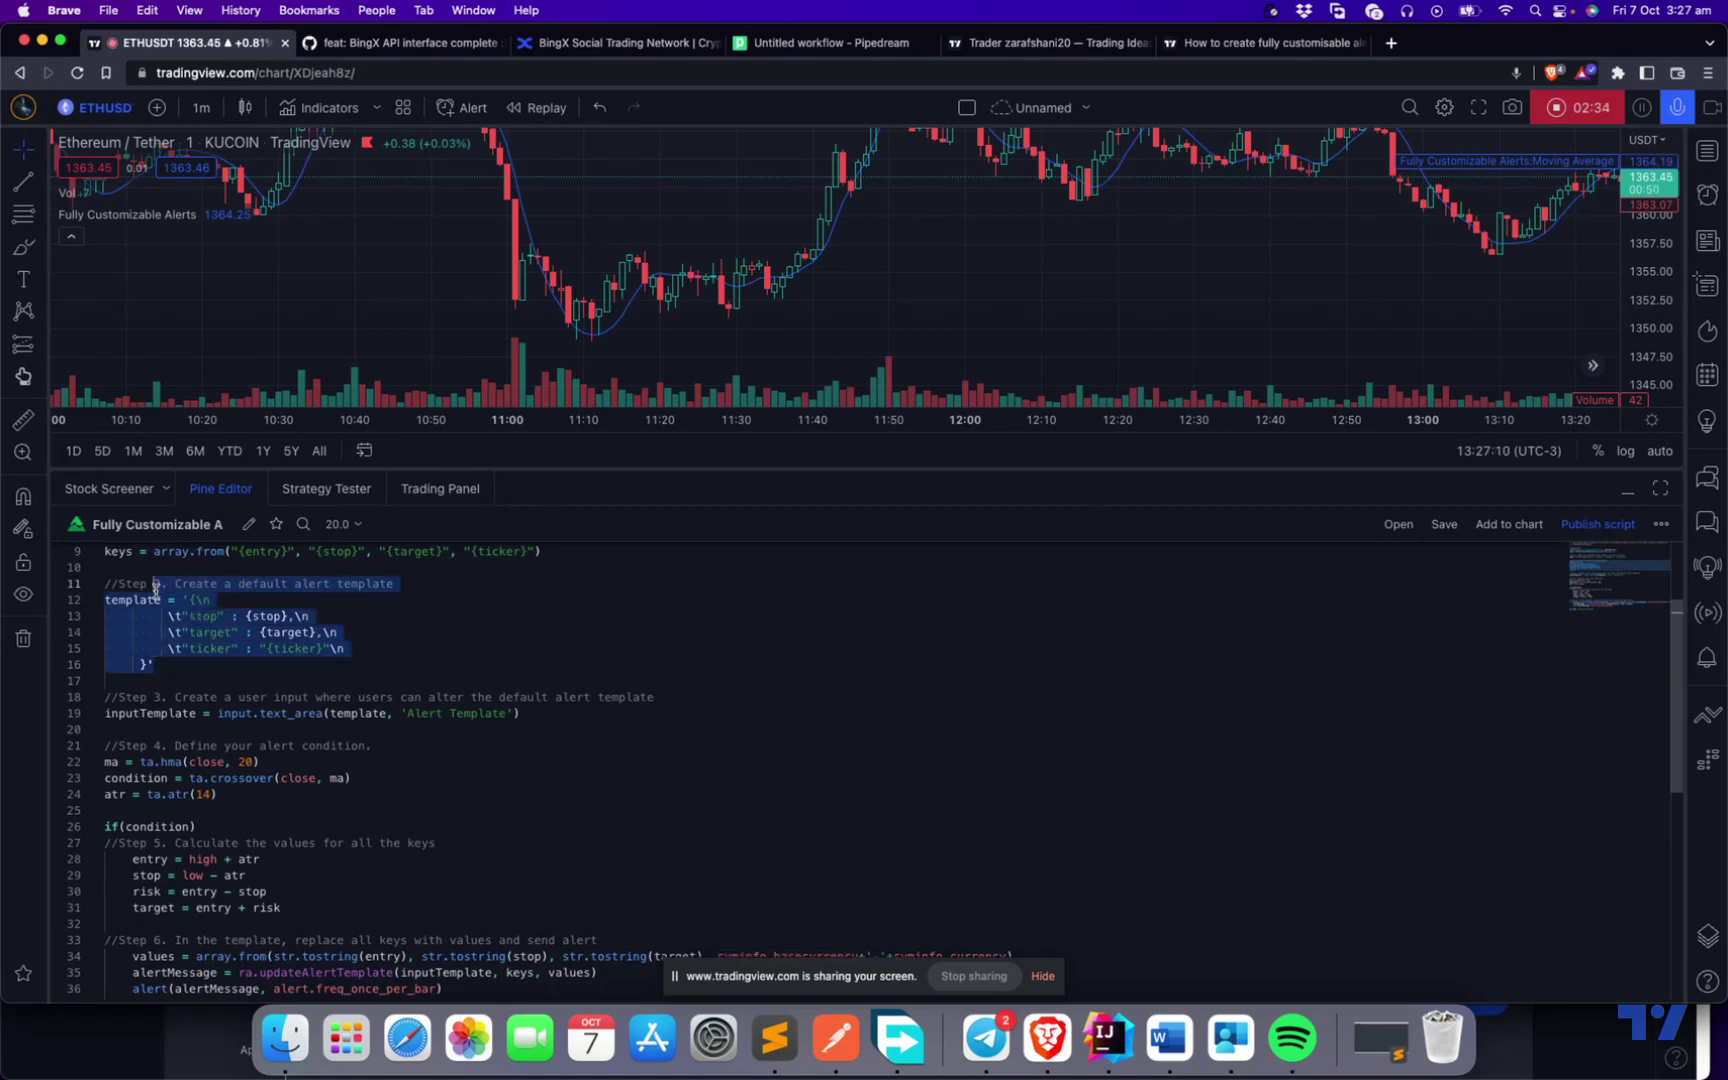
click(230, 636)
click(204, 617)
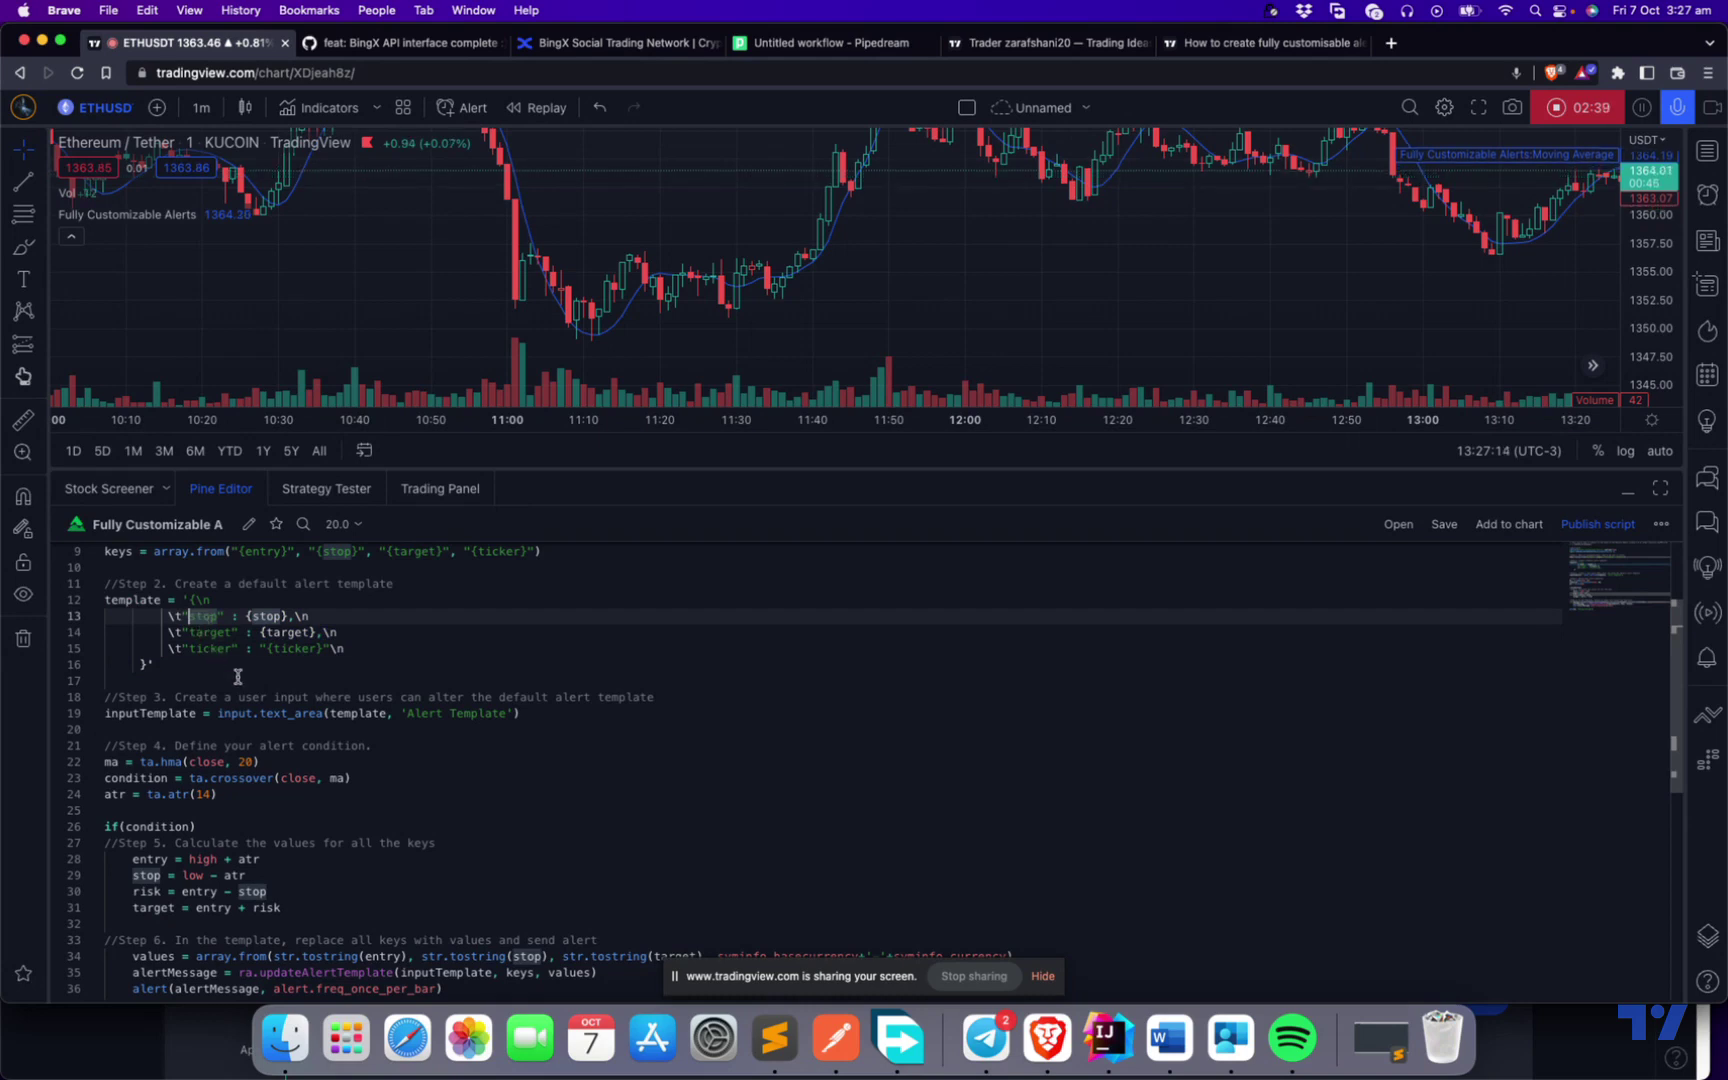
click(226, 665)
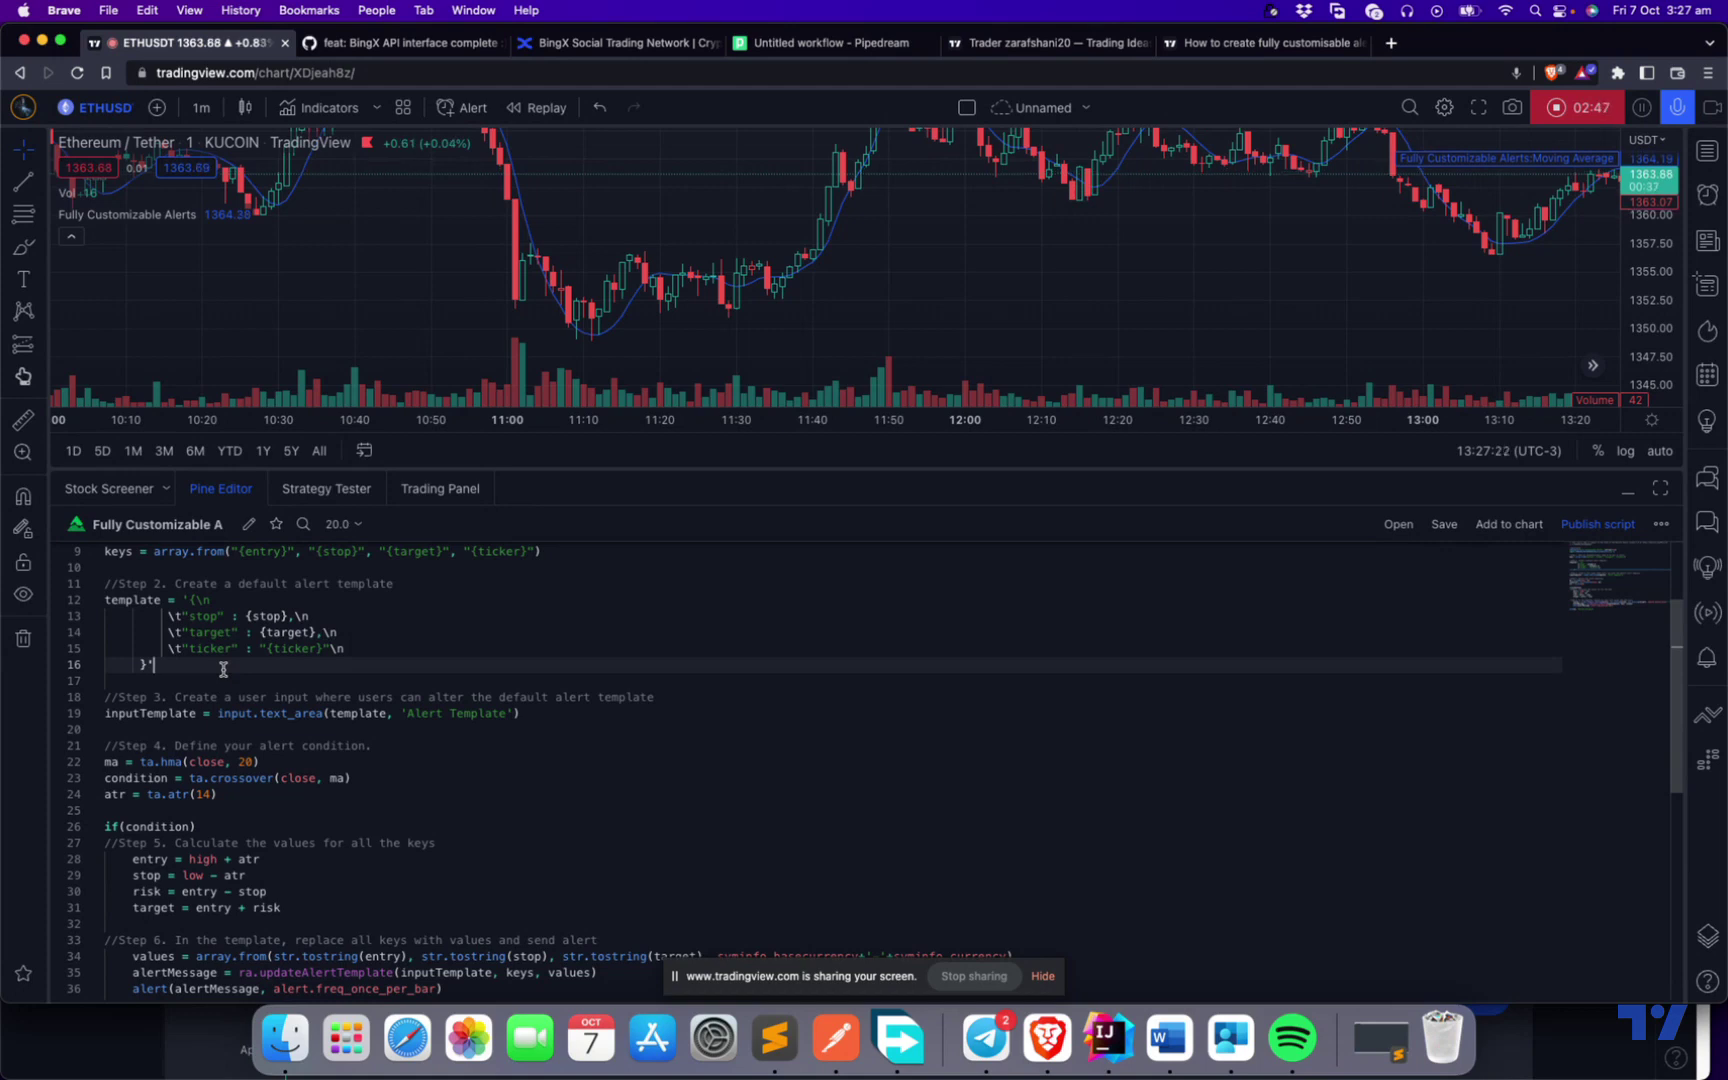
scroll(806, 880, down, 3)
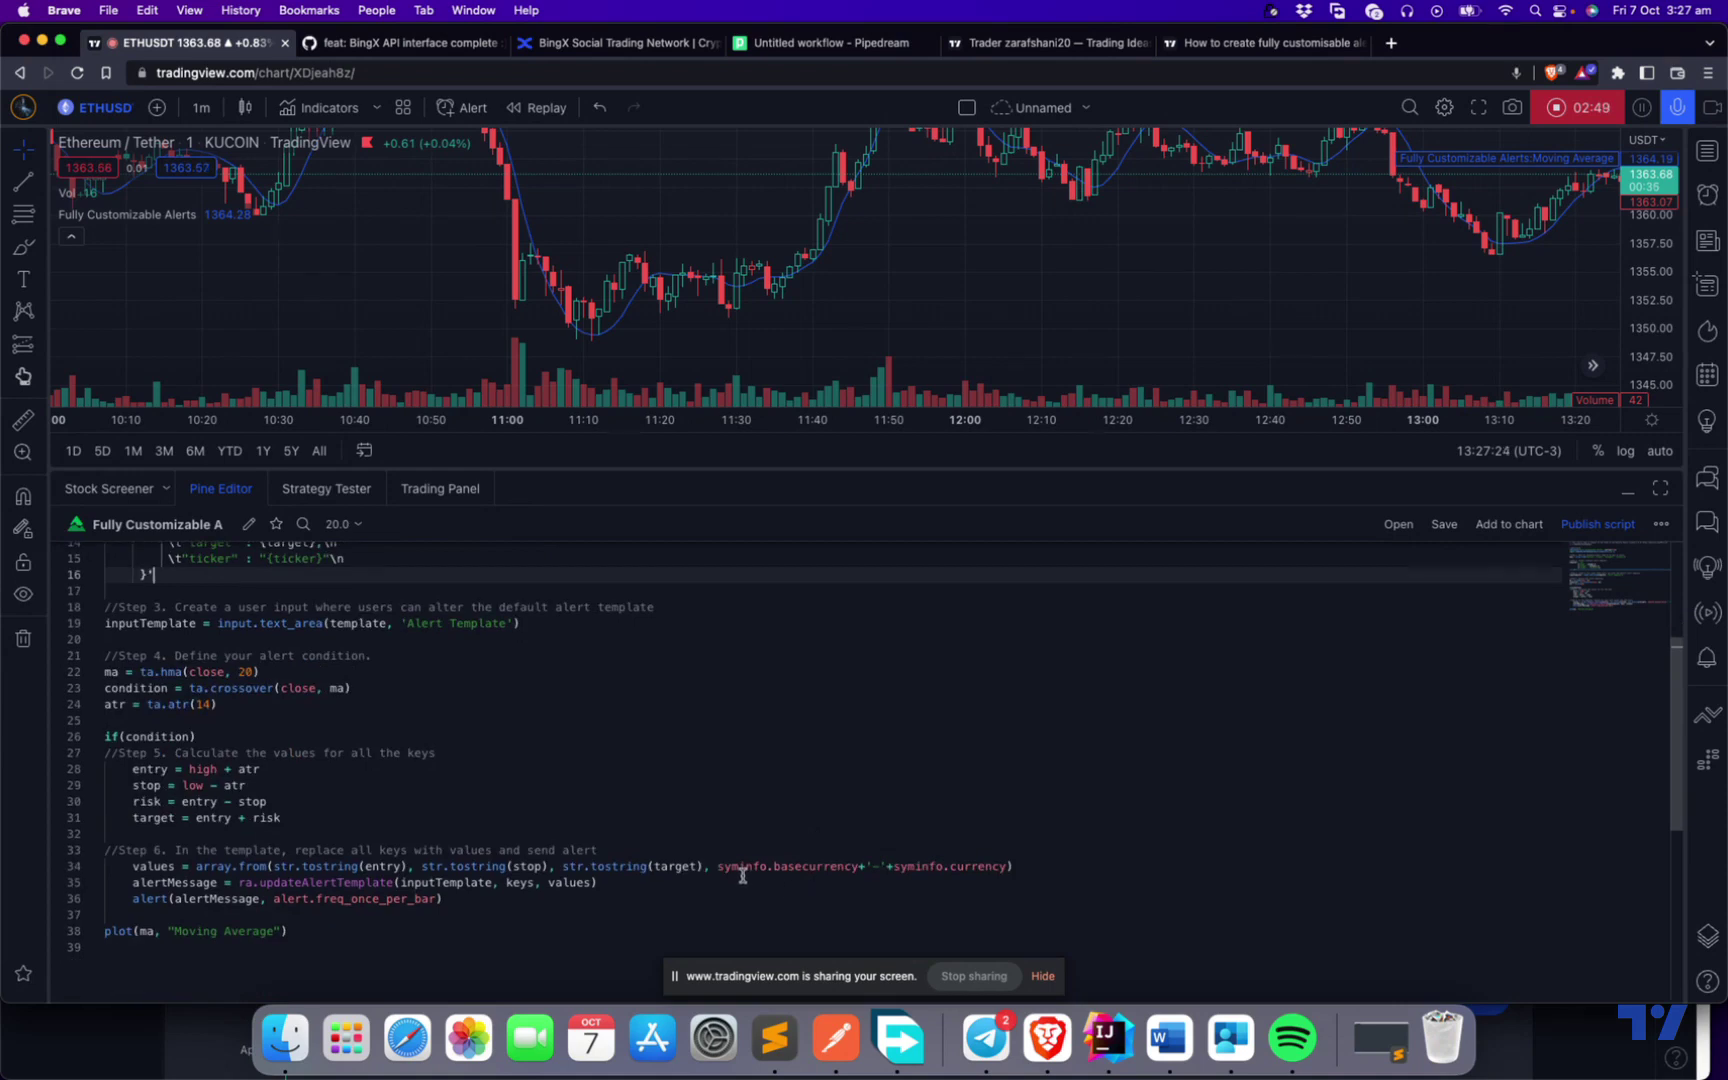
drag(717, 866, 857, 867)
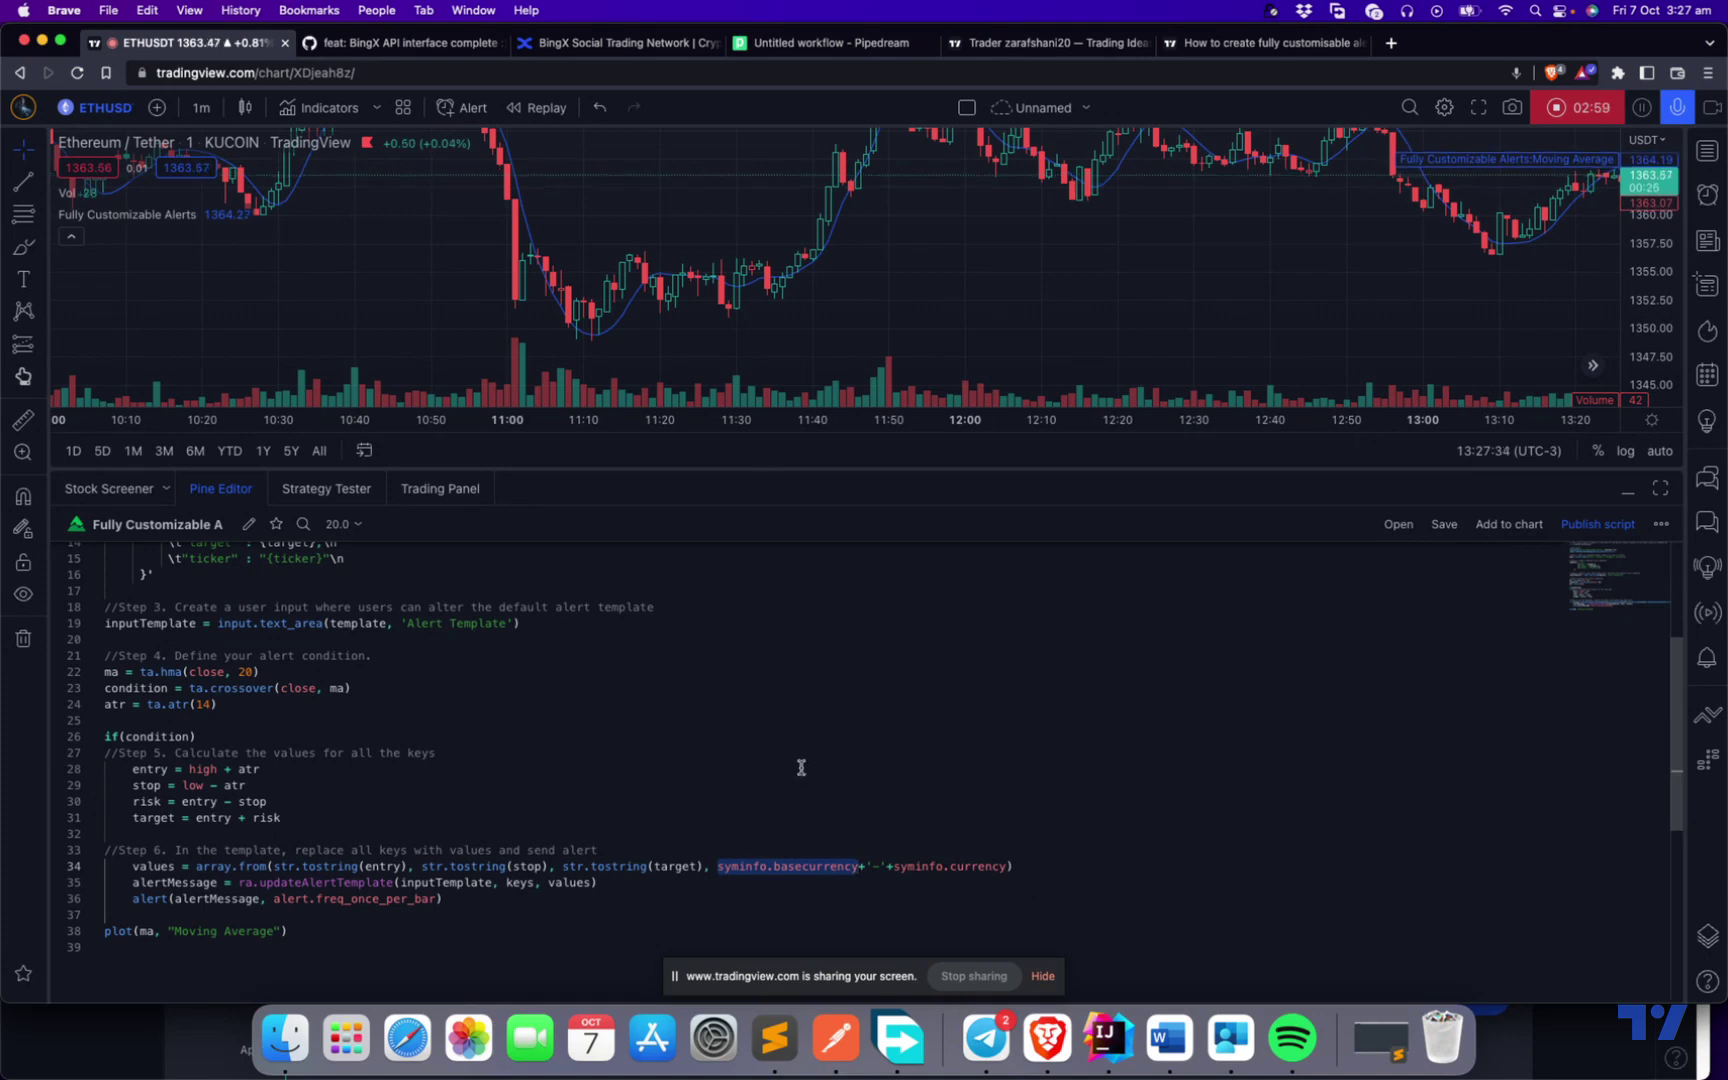
click(1020, 286)
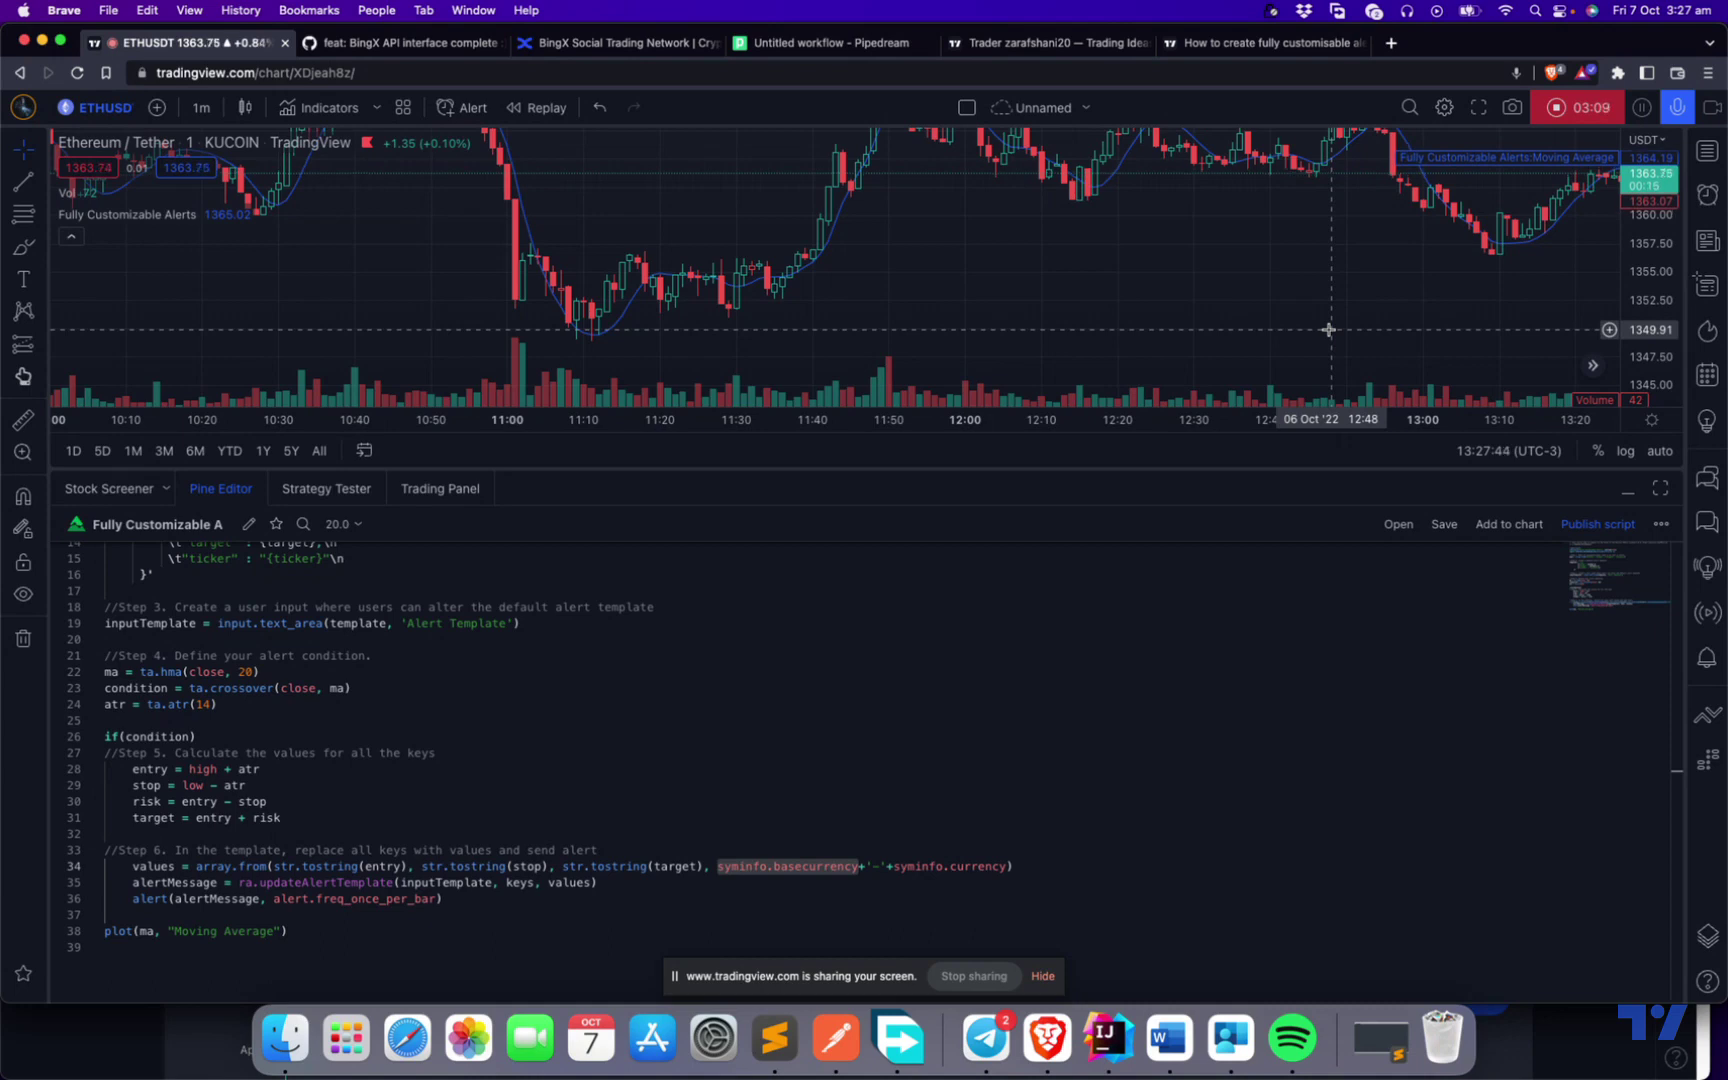
Switch to the BingX page and open Account & Security from the account menu.
click(636, 47)
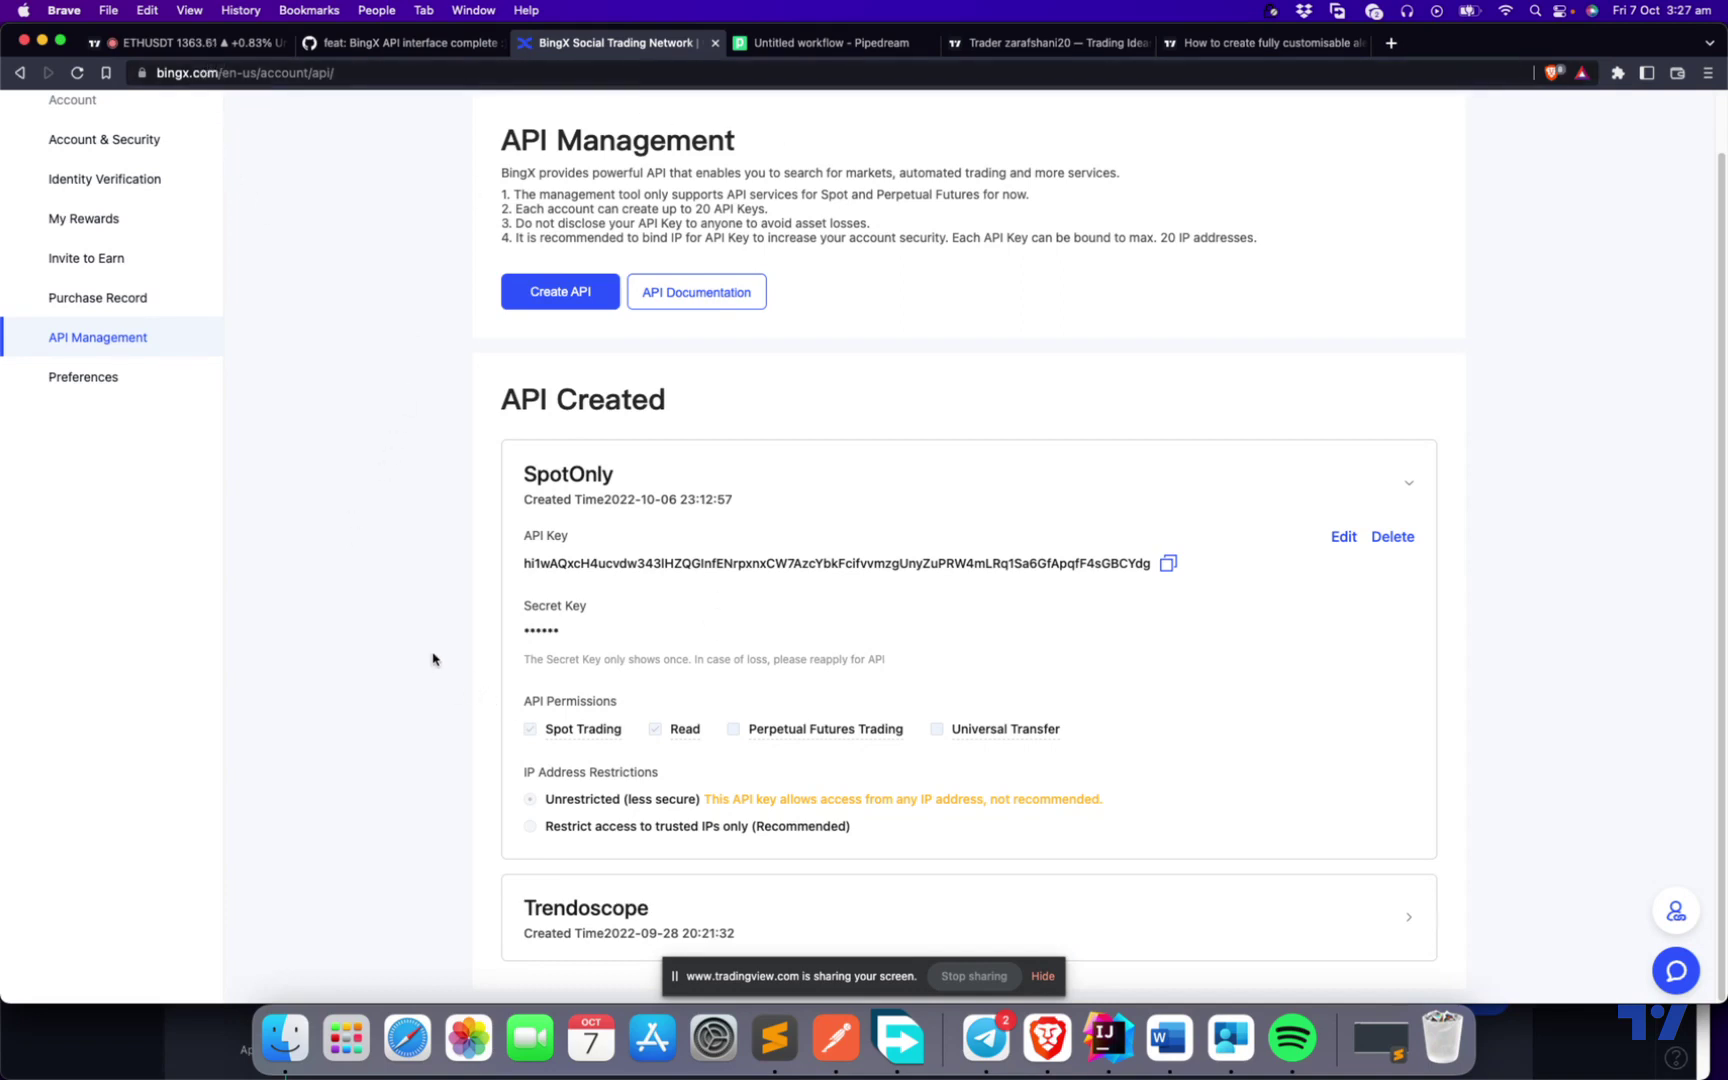
scroll(392, 525, up, 2)
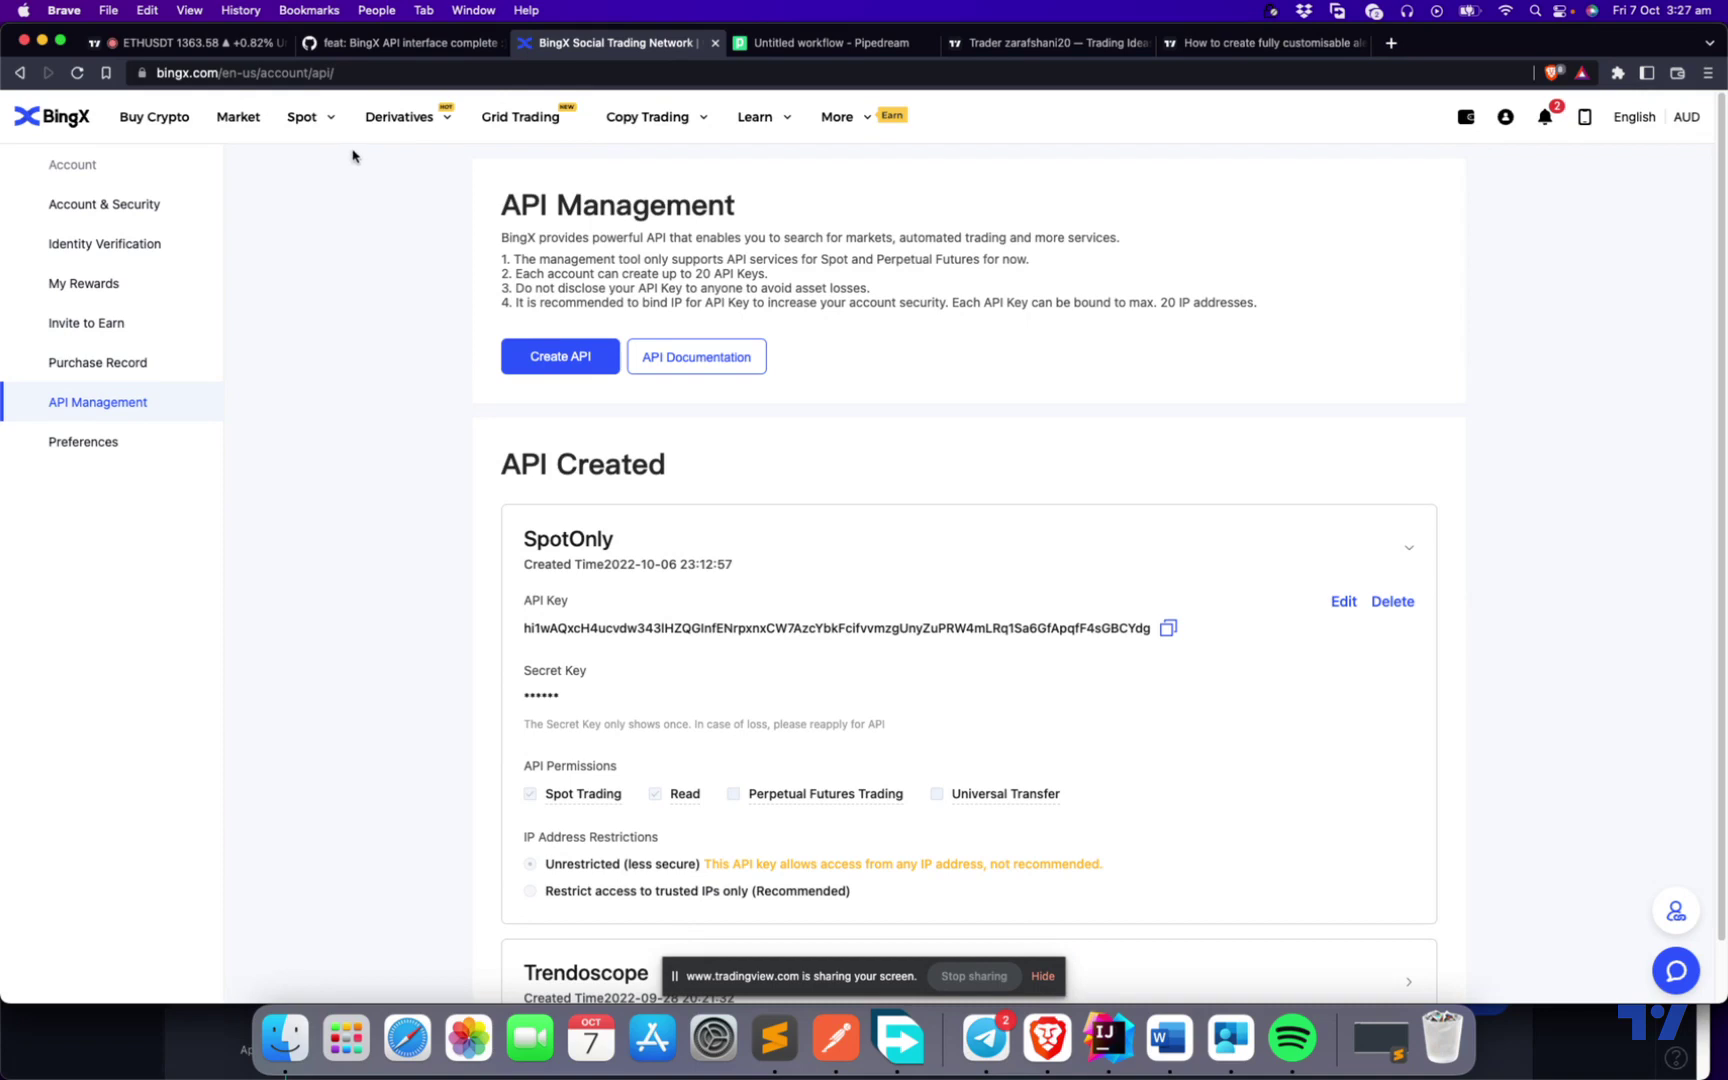
mouse_move(400, 117)
mouse_move(1506, 124)
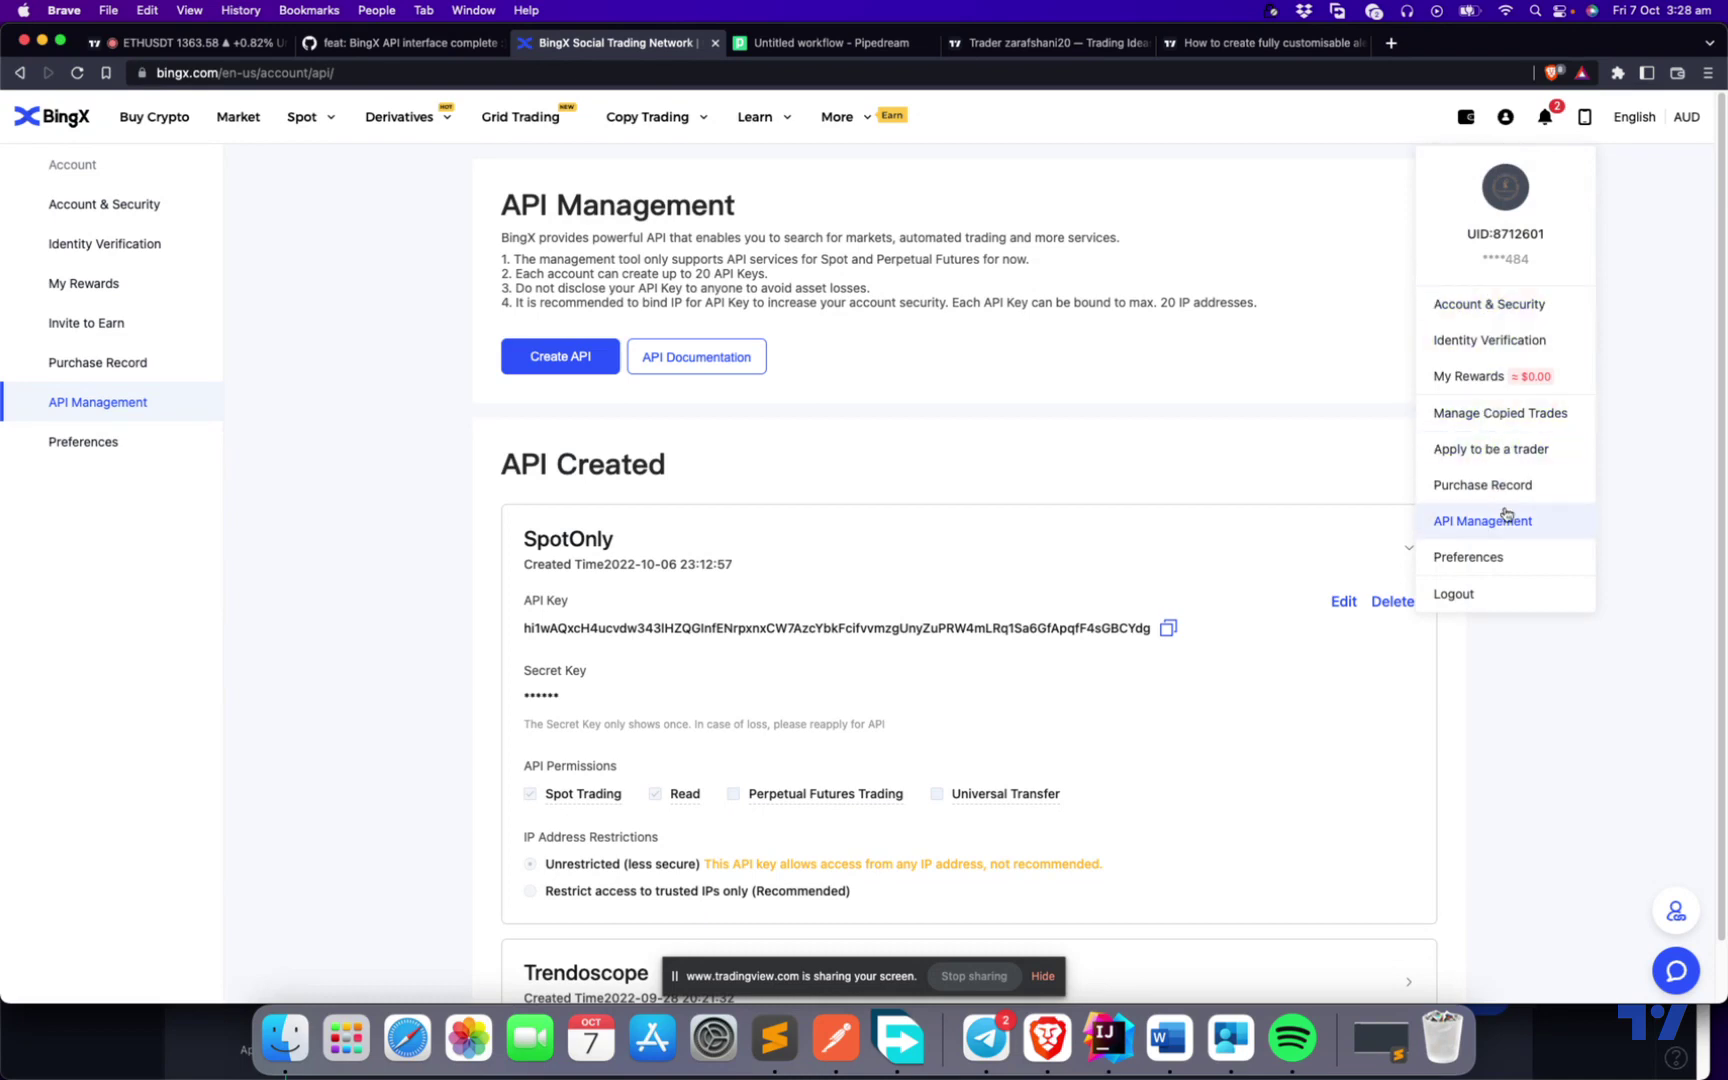
click(1503, 318)
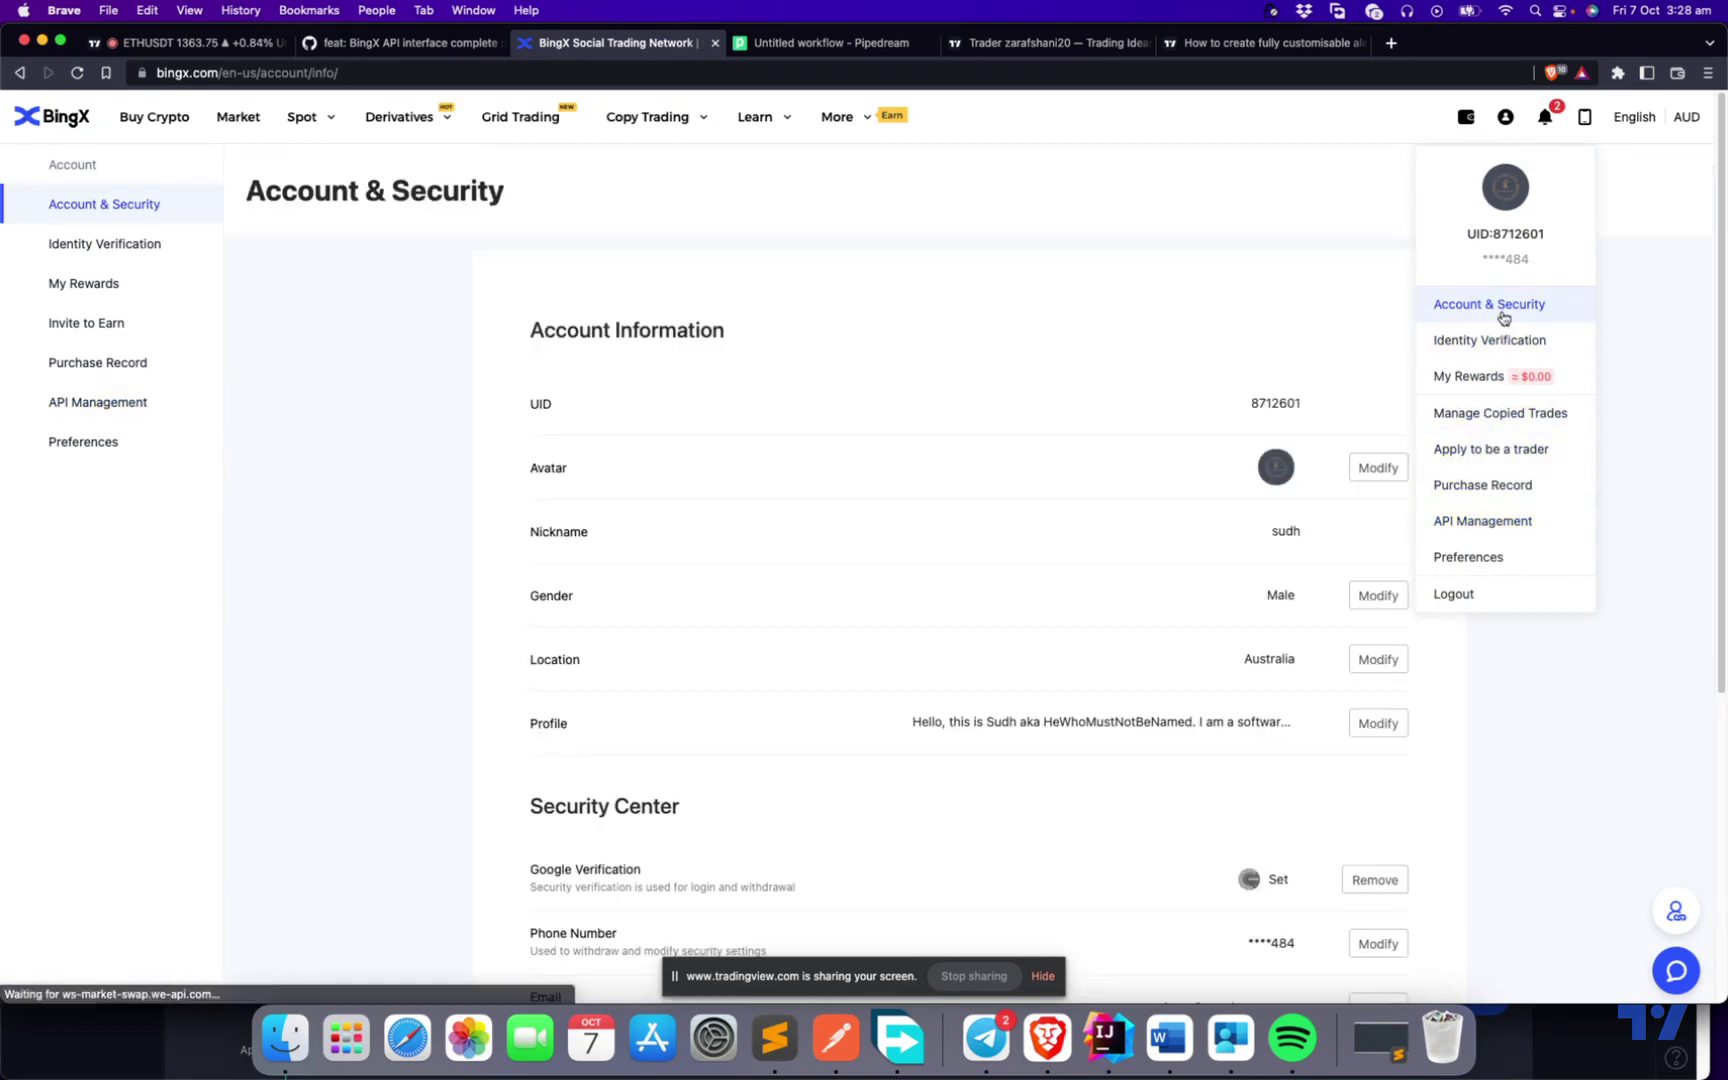
Go to API Management, listing SpotOnly and Trendoscope, and begin creating a new API key.
scroll(1035, 650, down, 5)
scroll(1032, 642, down, 1)
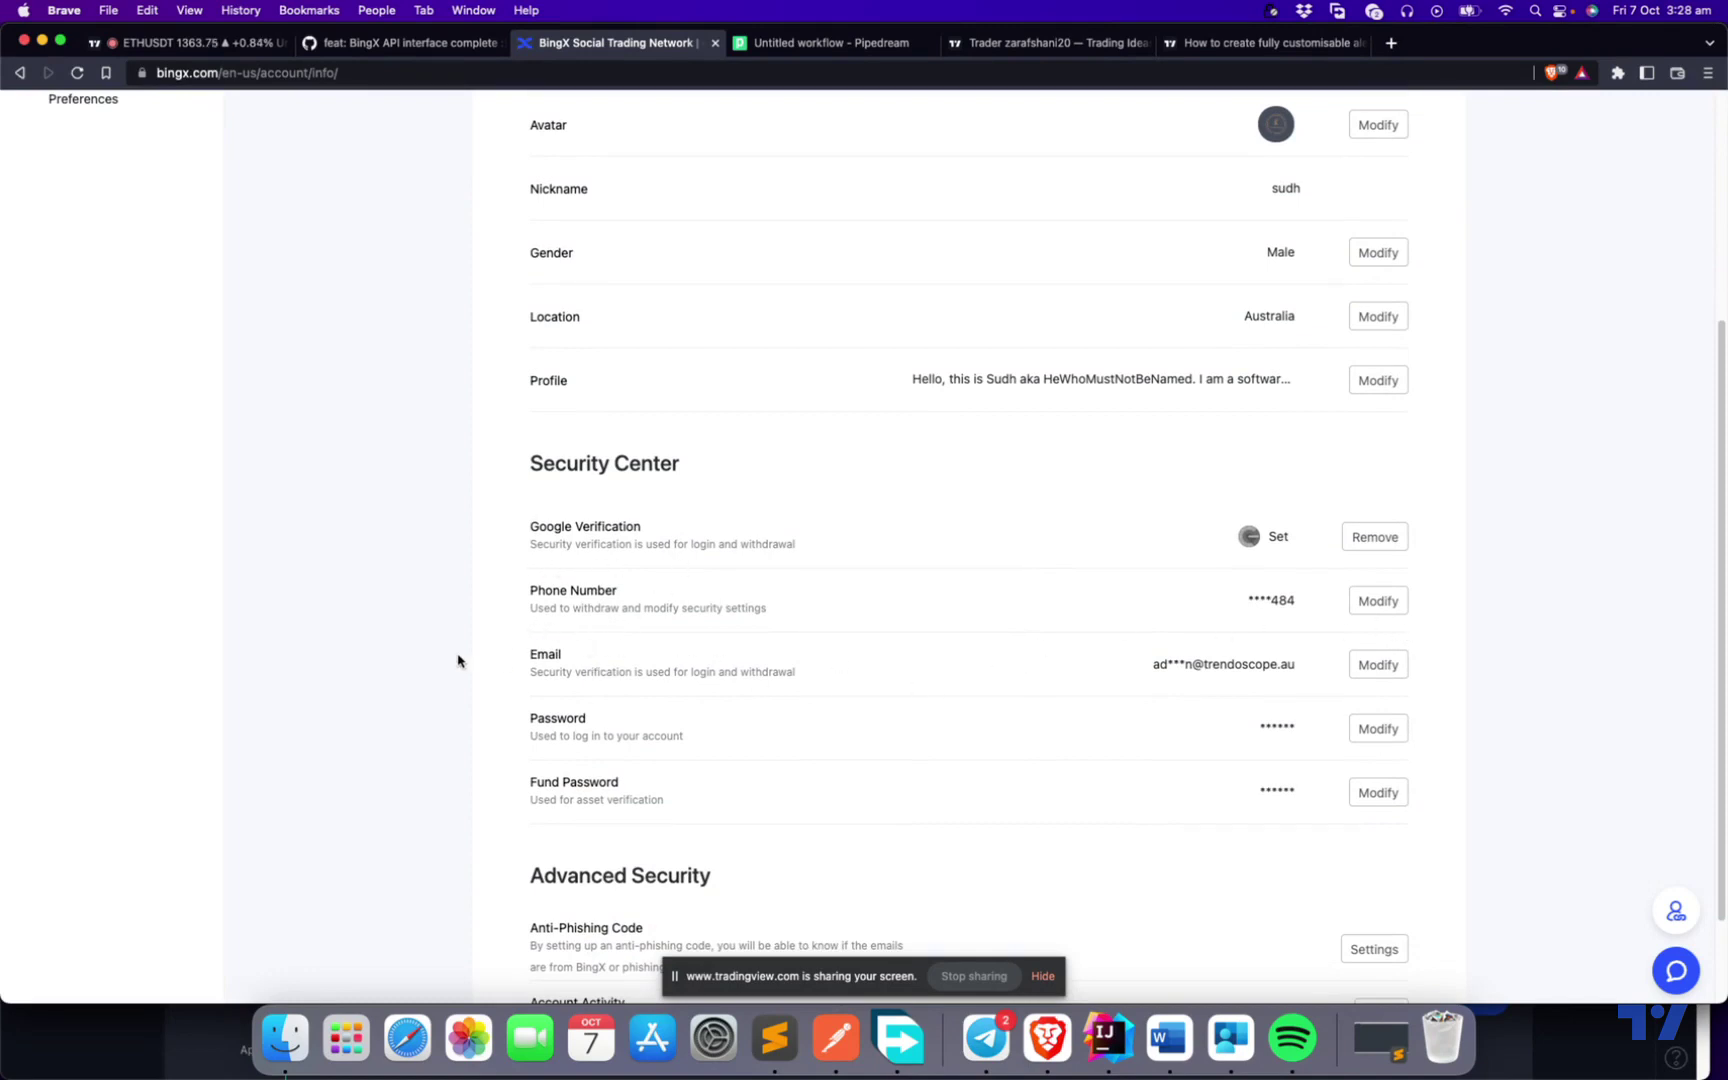
scroll(628, 652, up, 6)
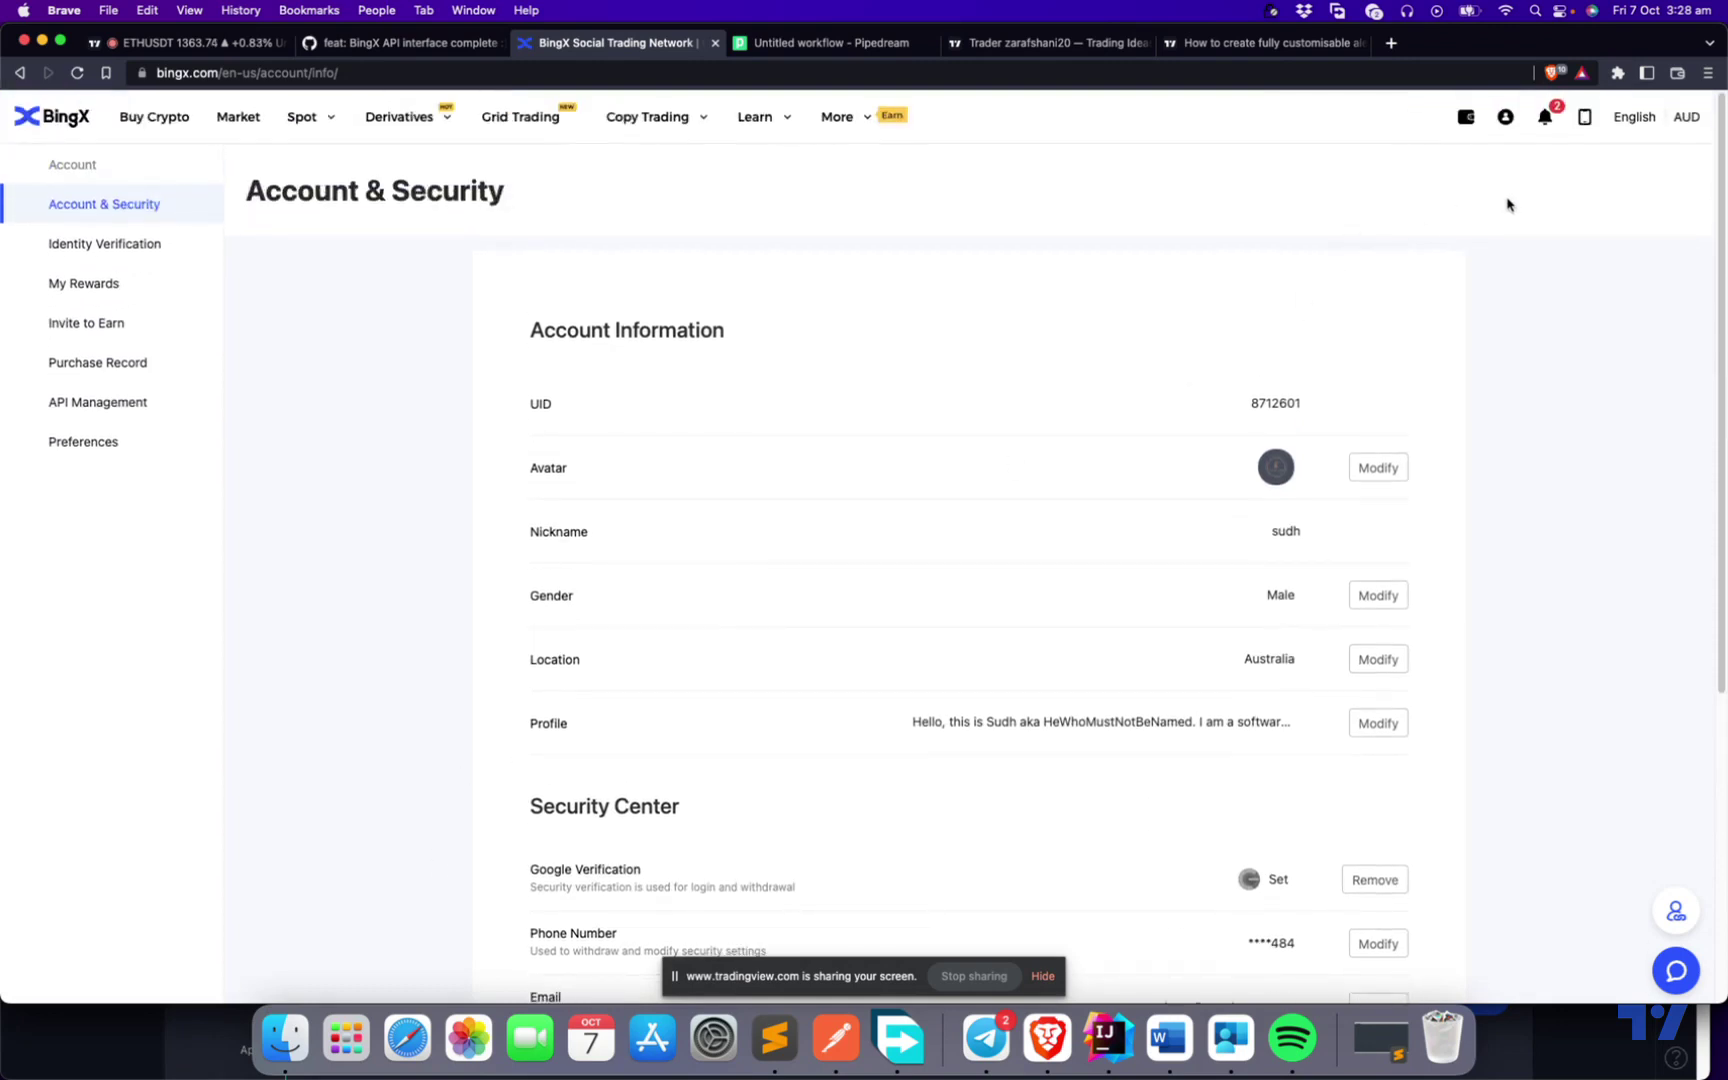
mouse_move(1506, 125)
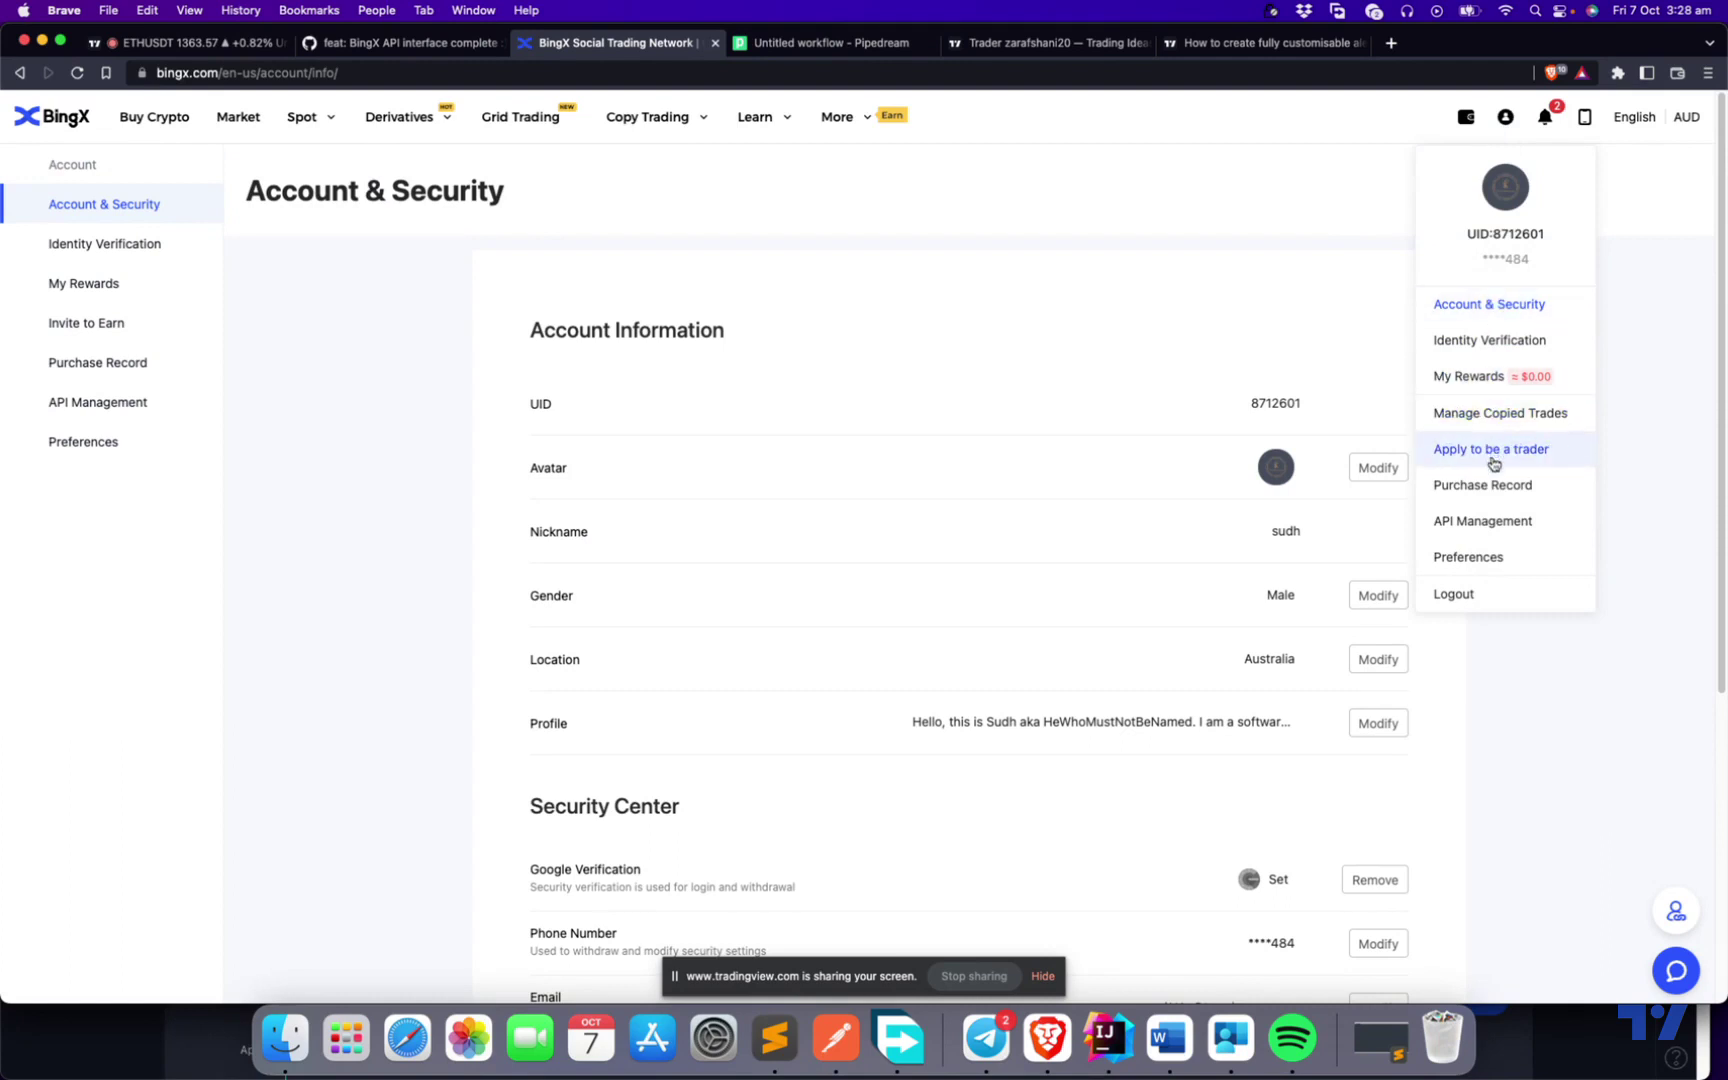
click(1487, 524)
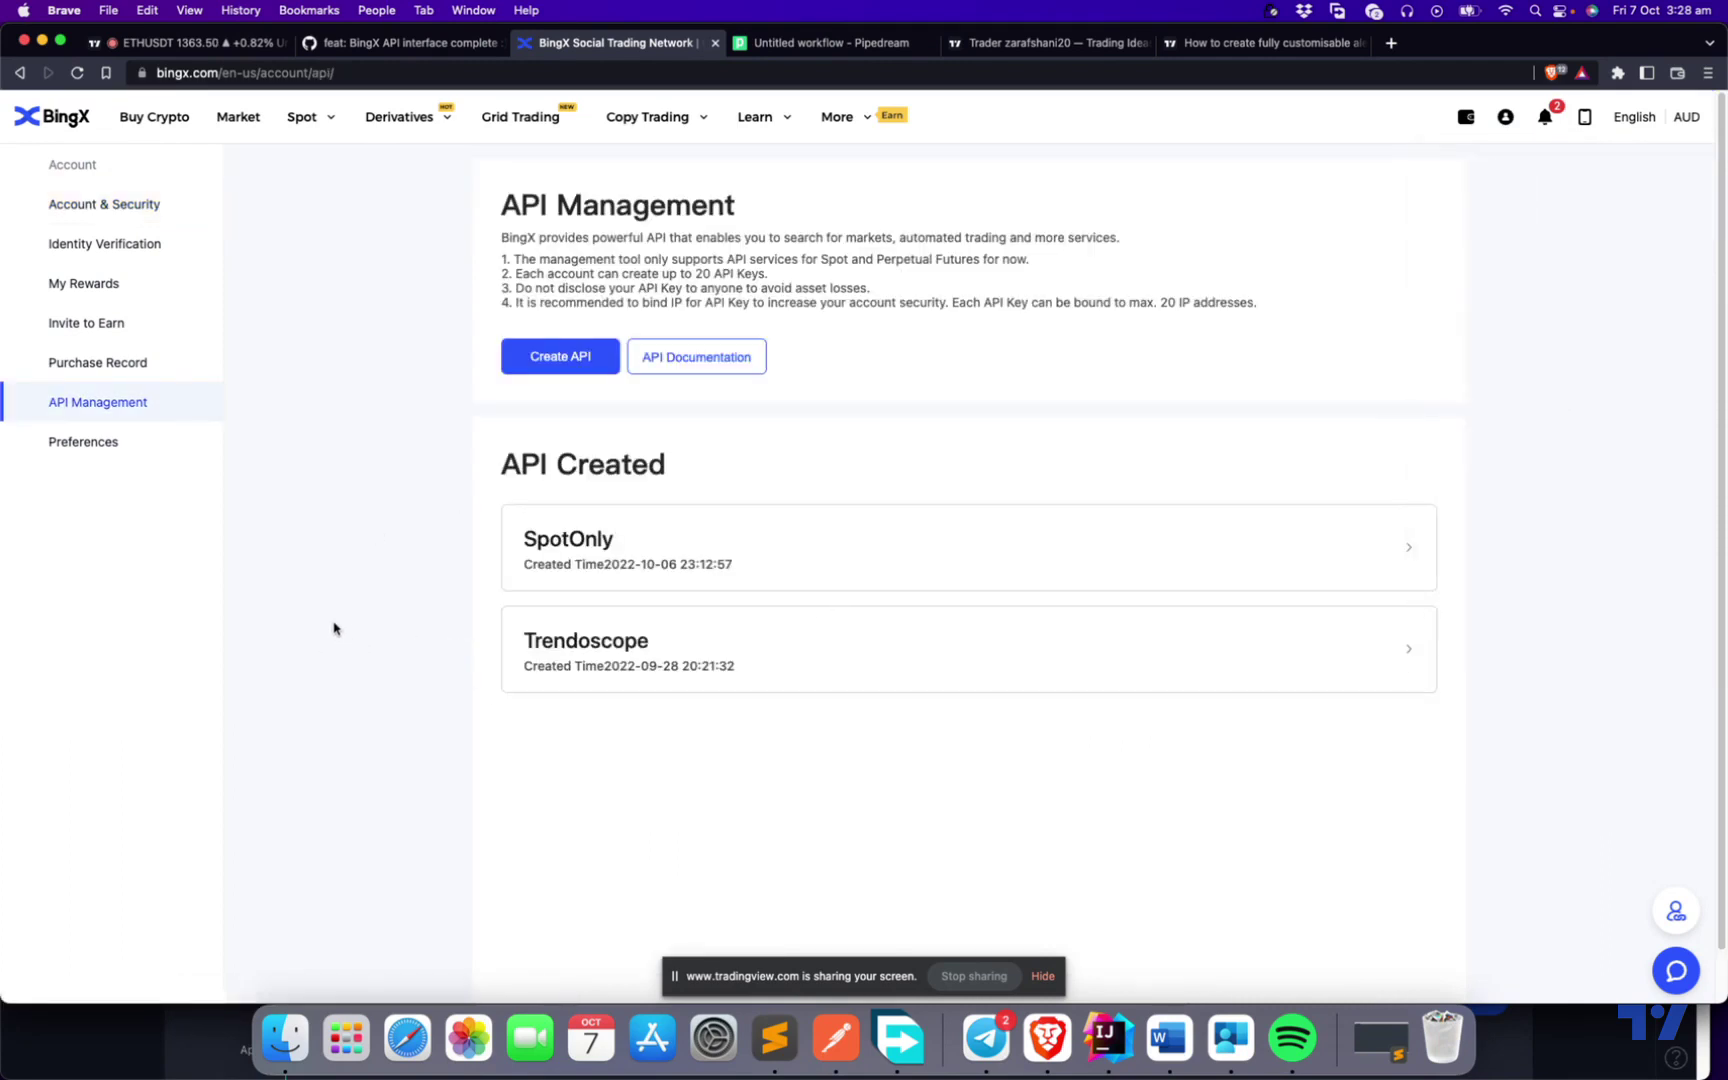
click(575, 370)
Label a new key 't', abandon it at verification, and expand the SpotOnly key's details.
click(641, 348)
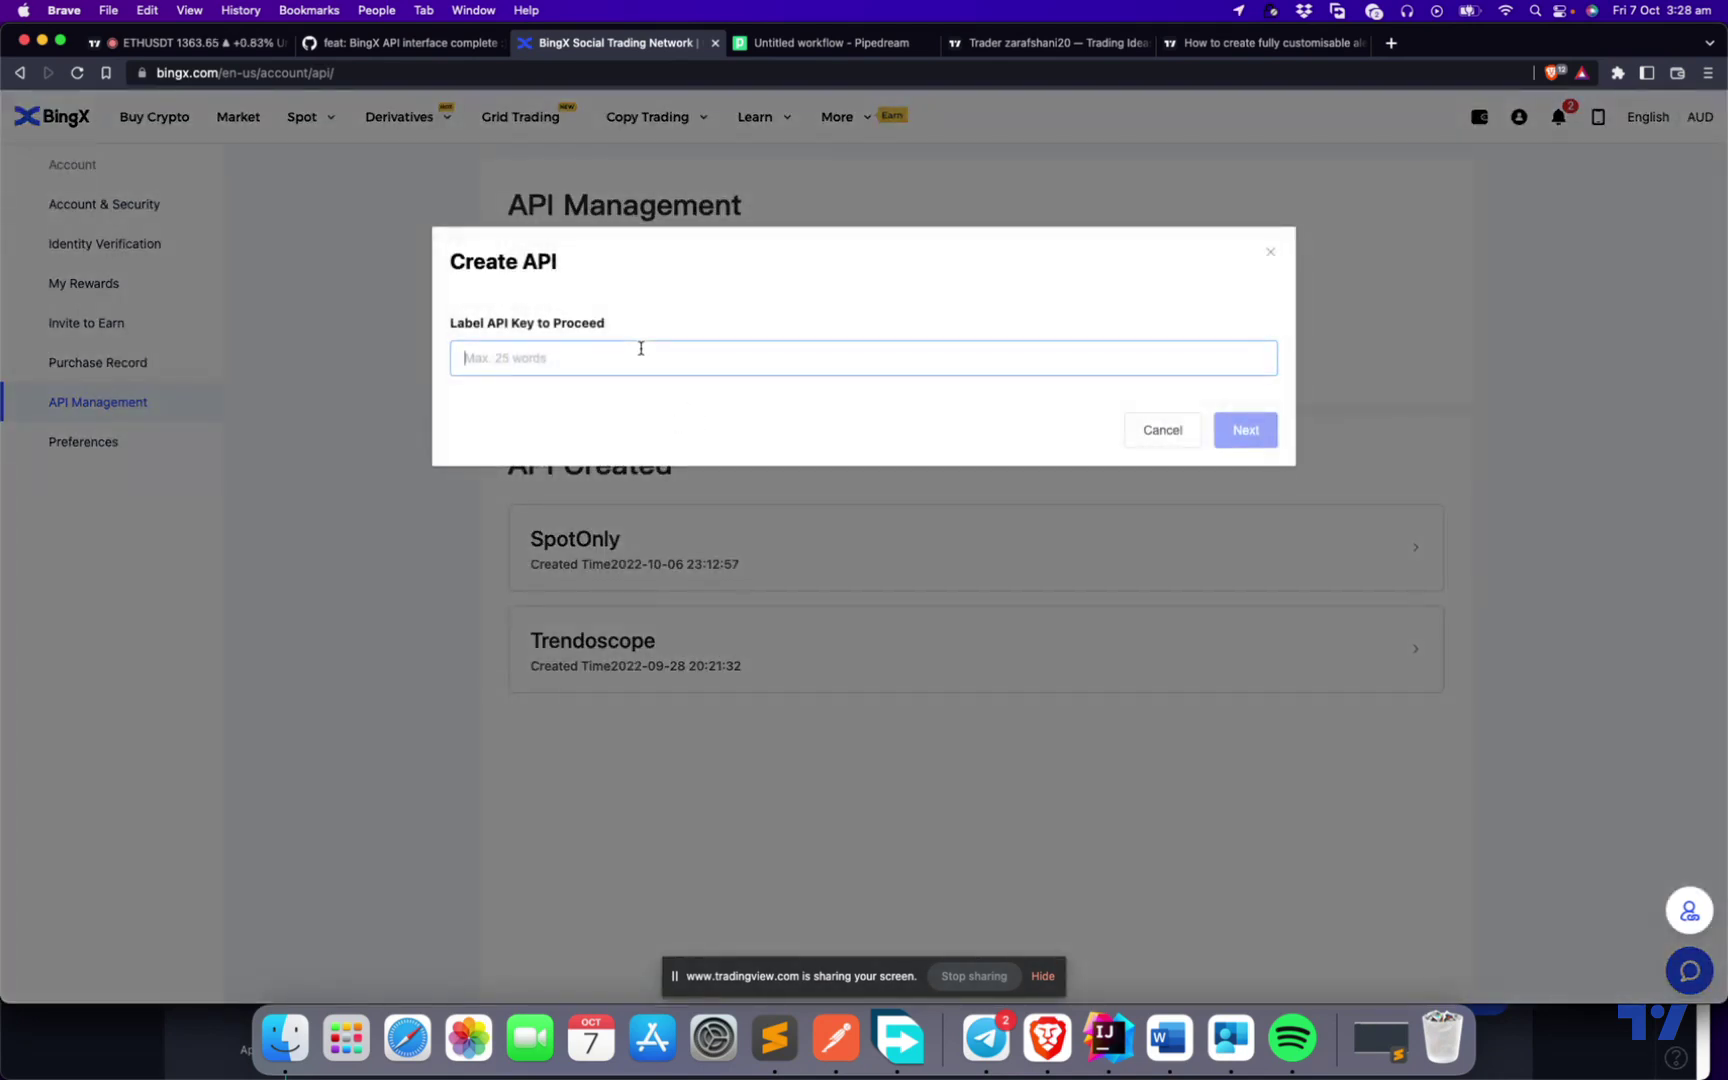
text(test)
click(1228, 427)
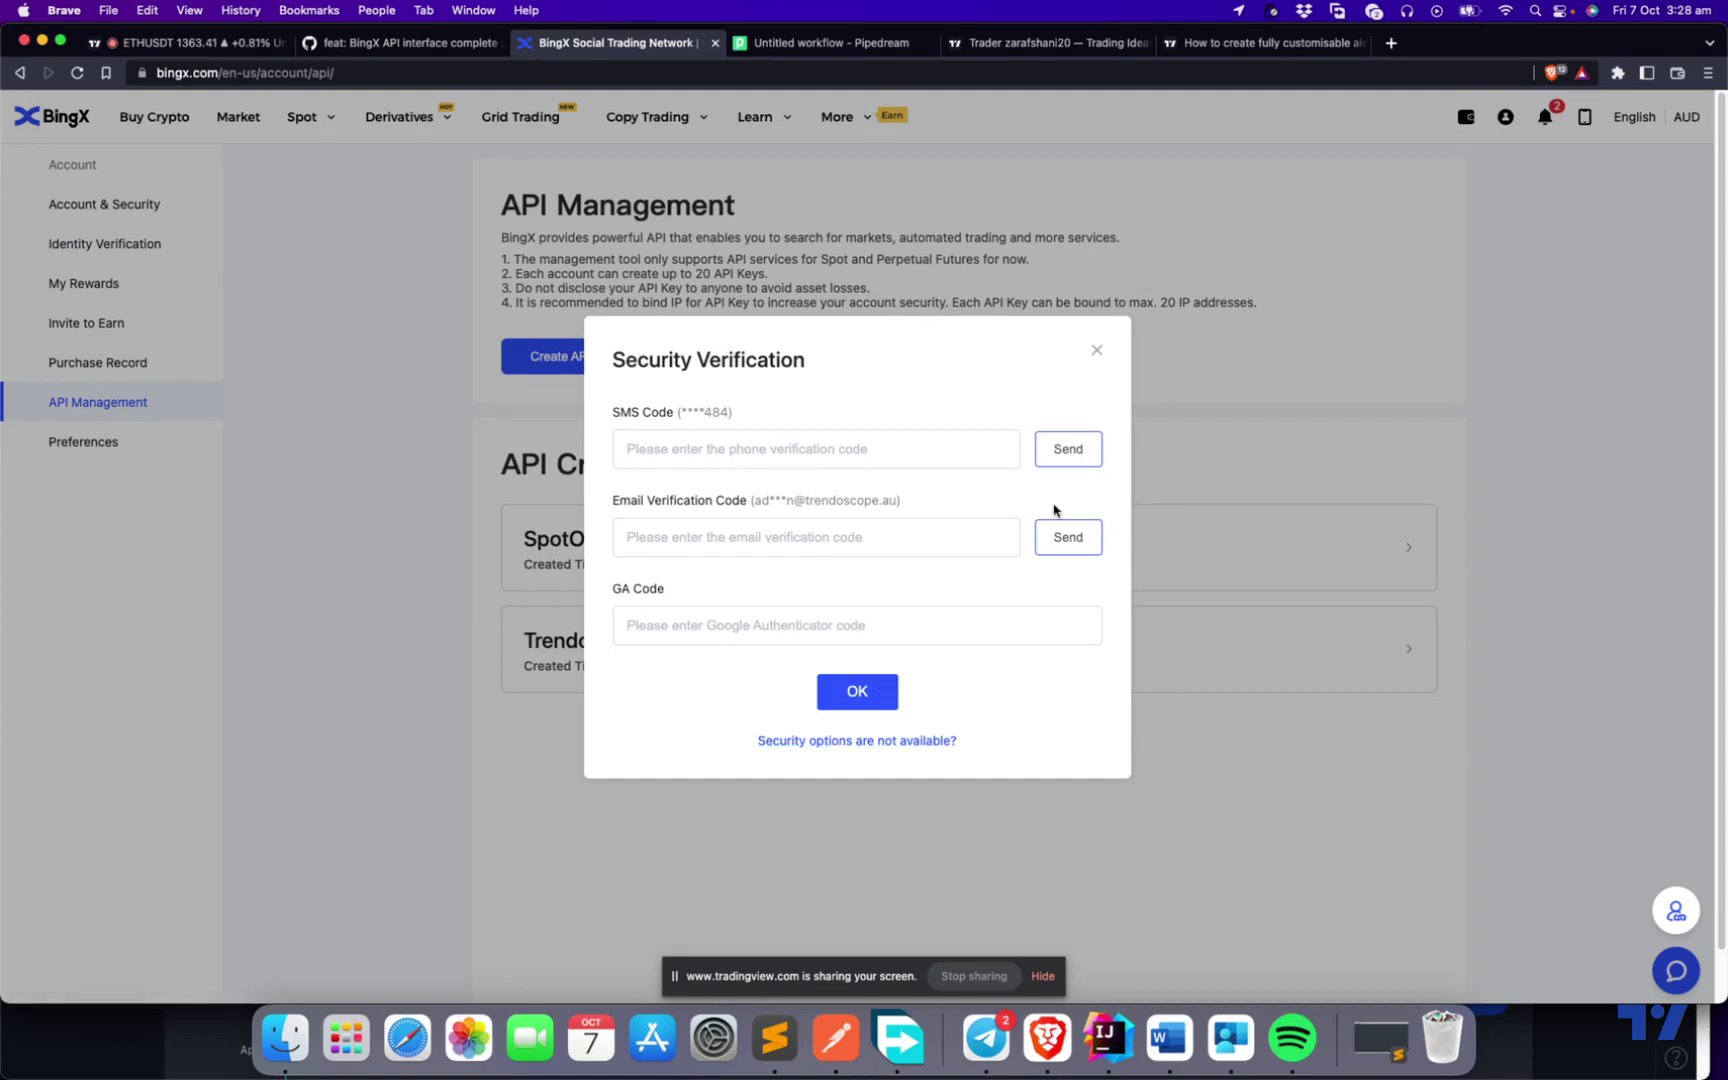
click(1097, 350)
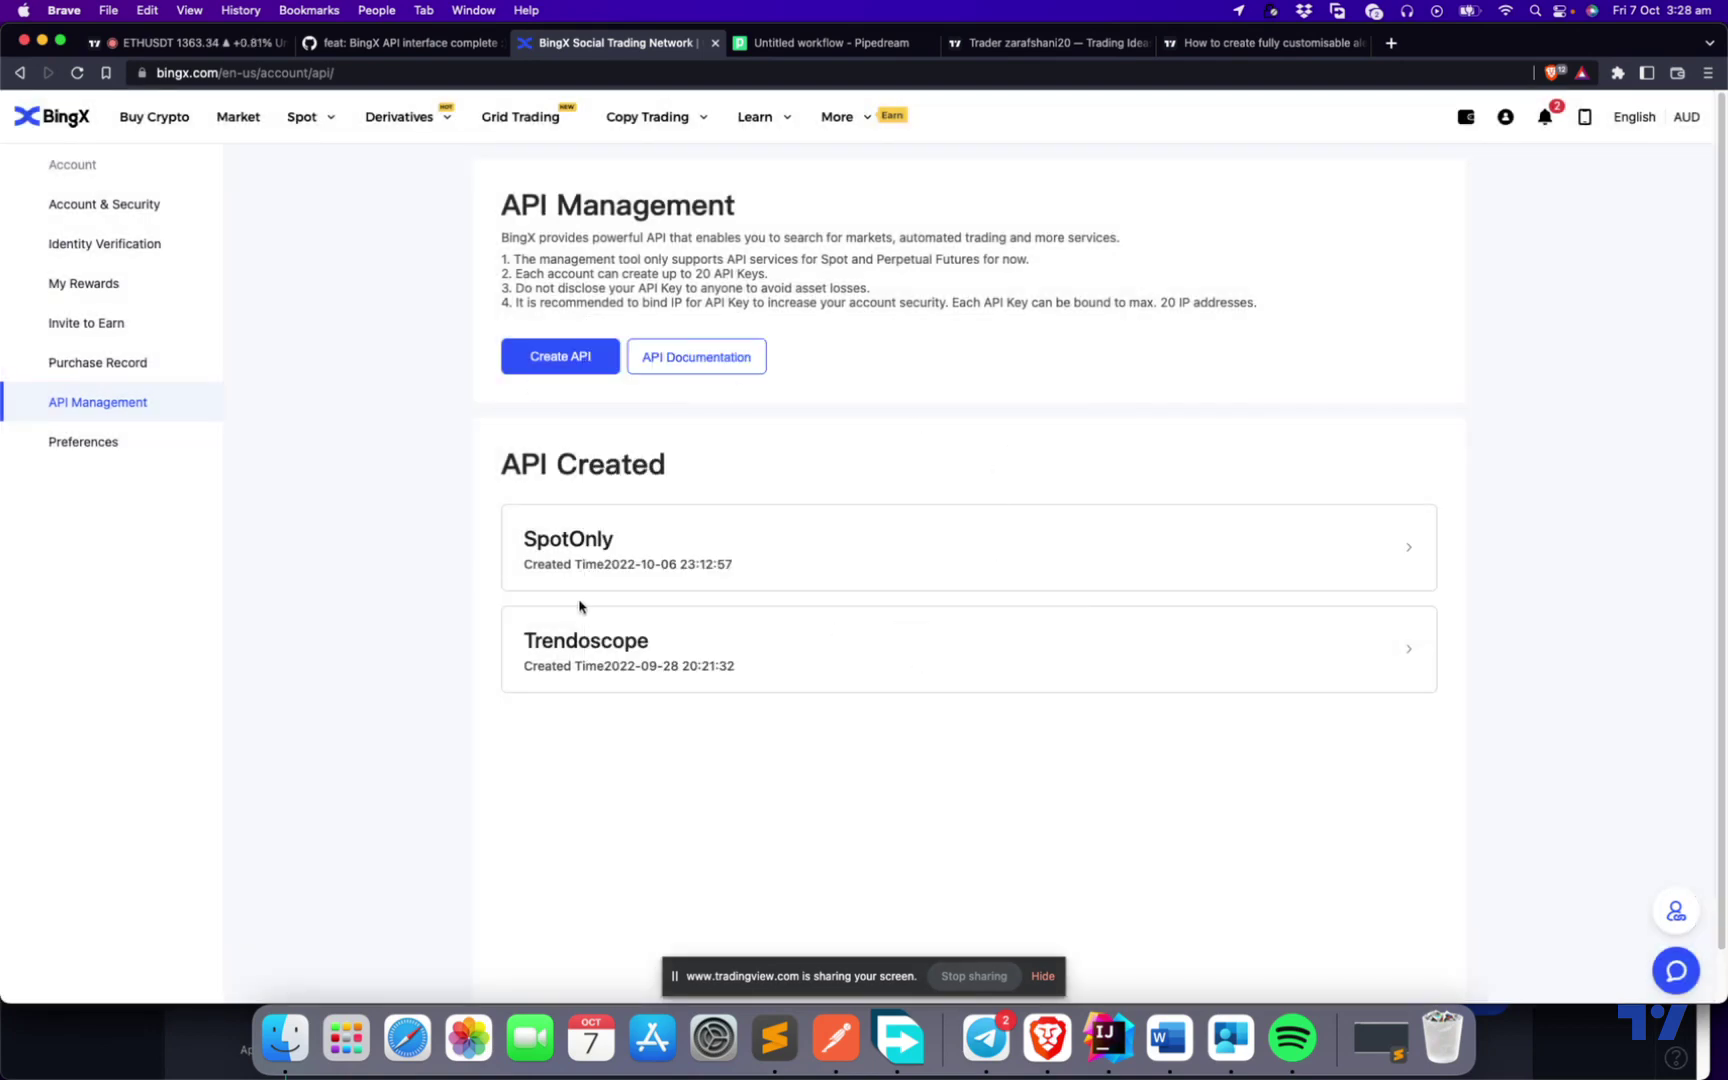
click(757, 552)
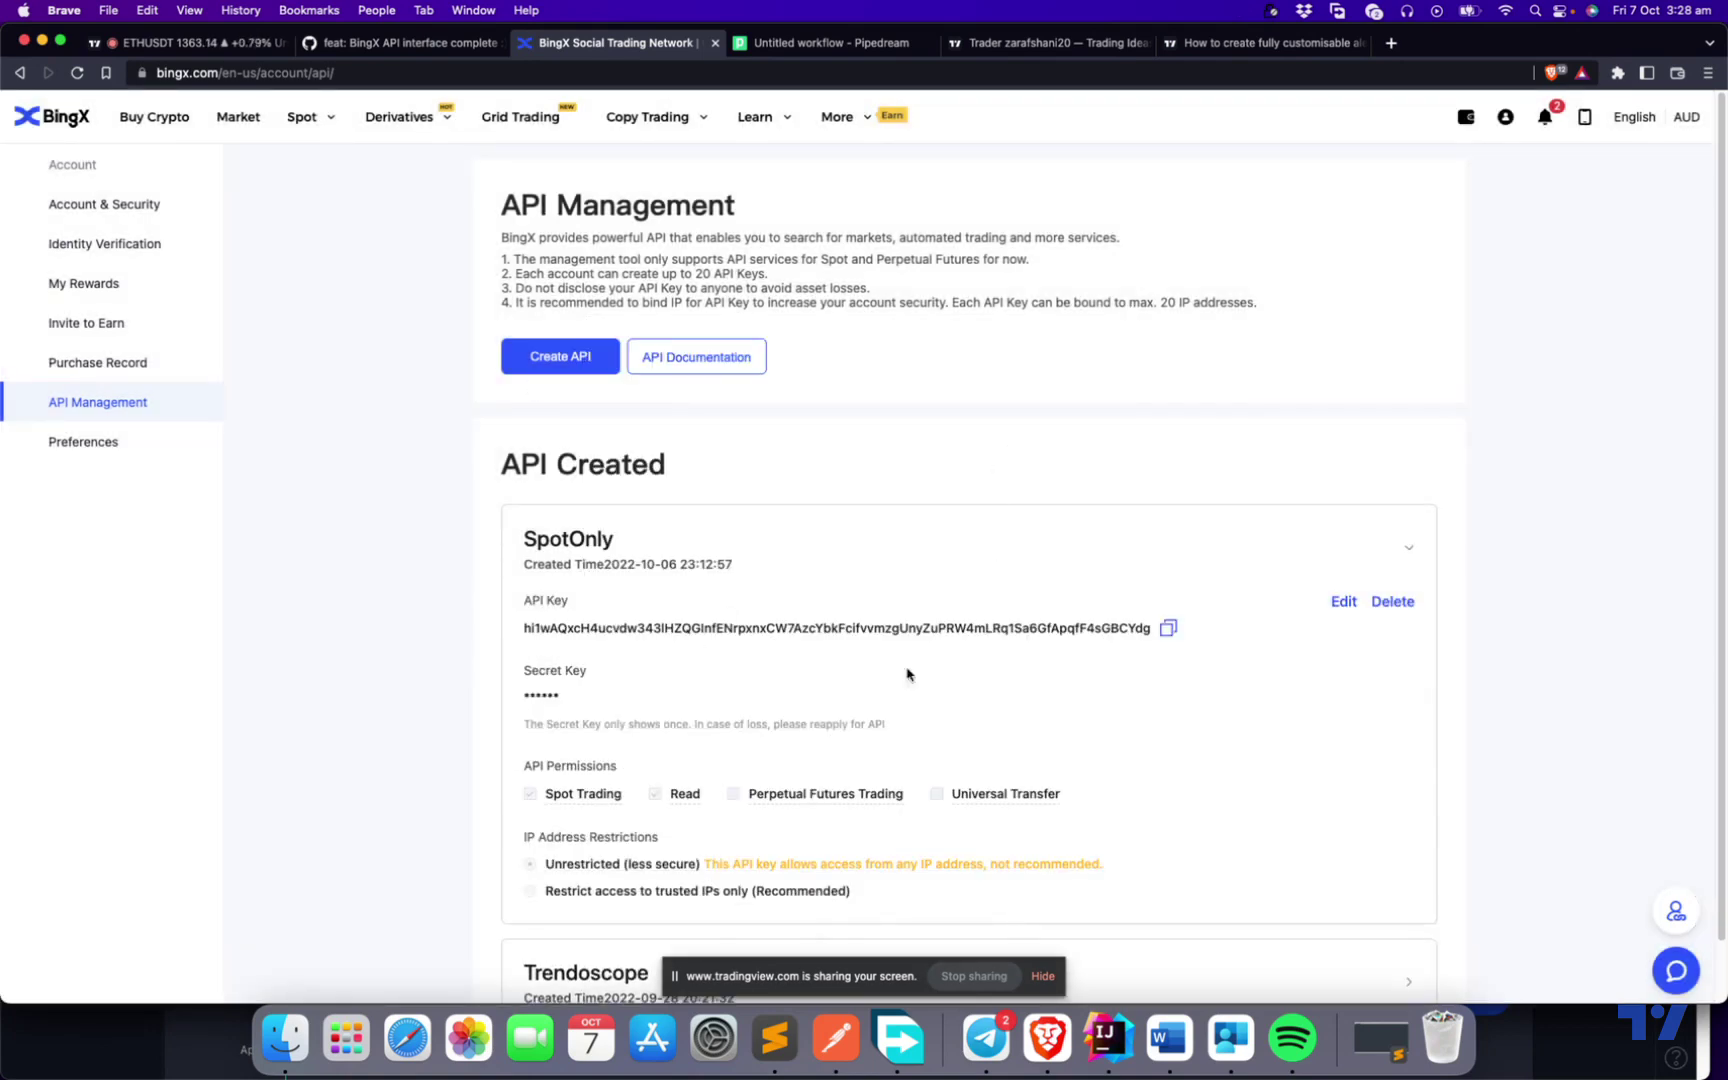
scroll(866, 773, down, 1)
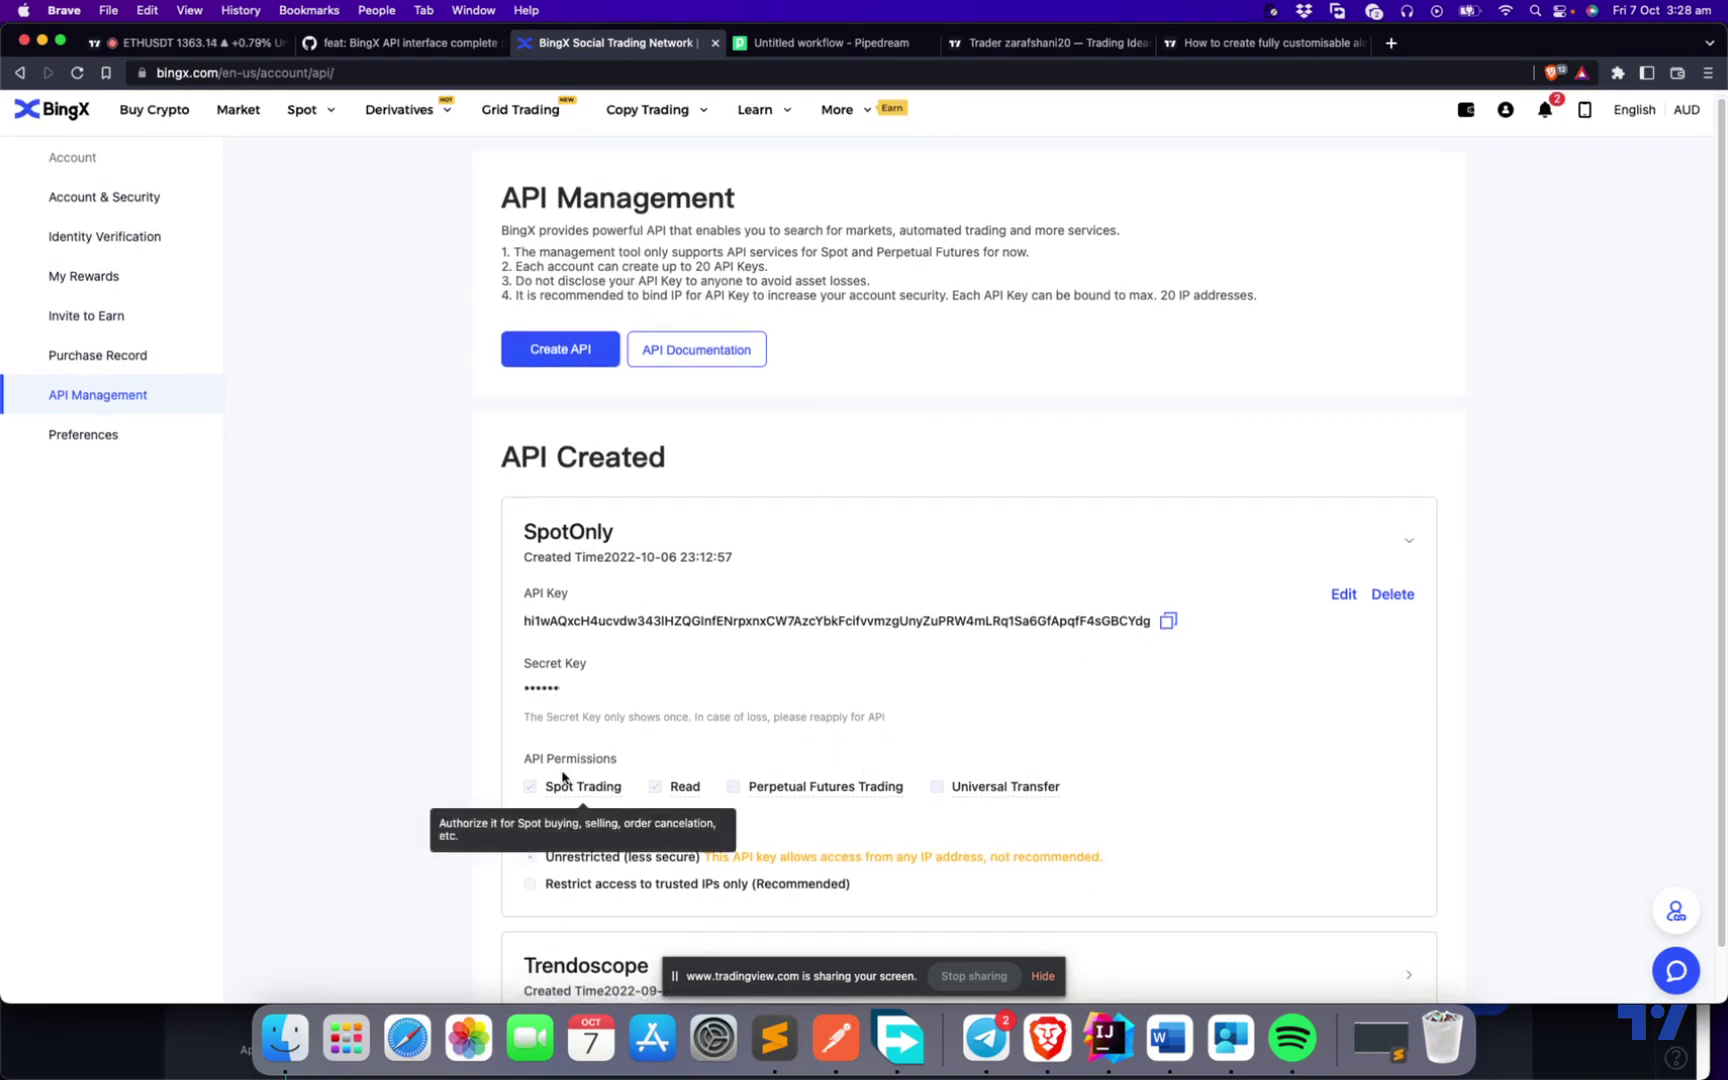
scroll(562, 780, down, 1)
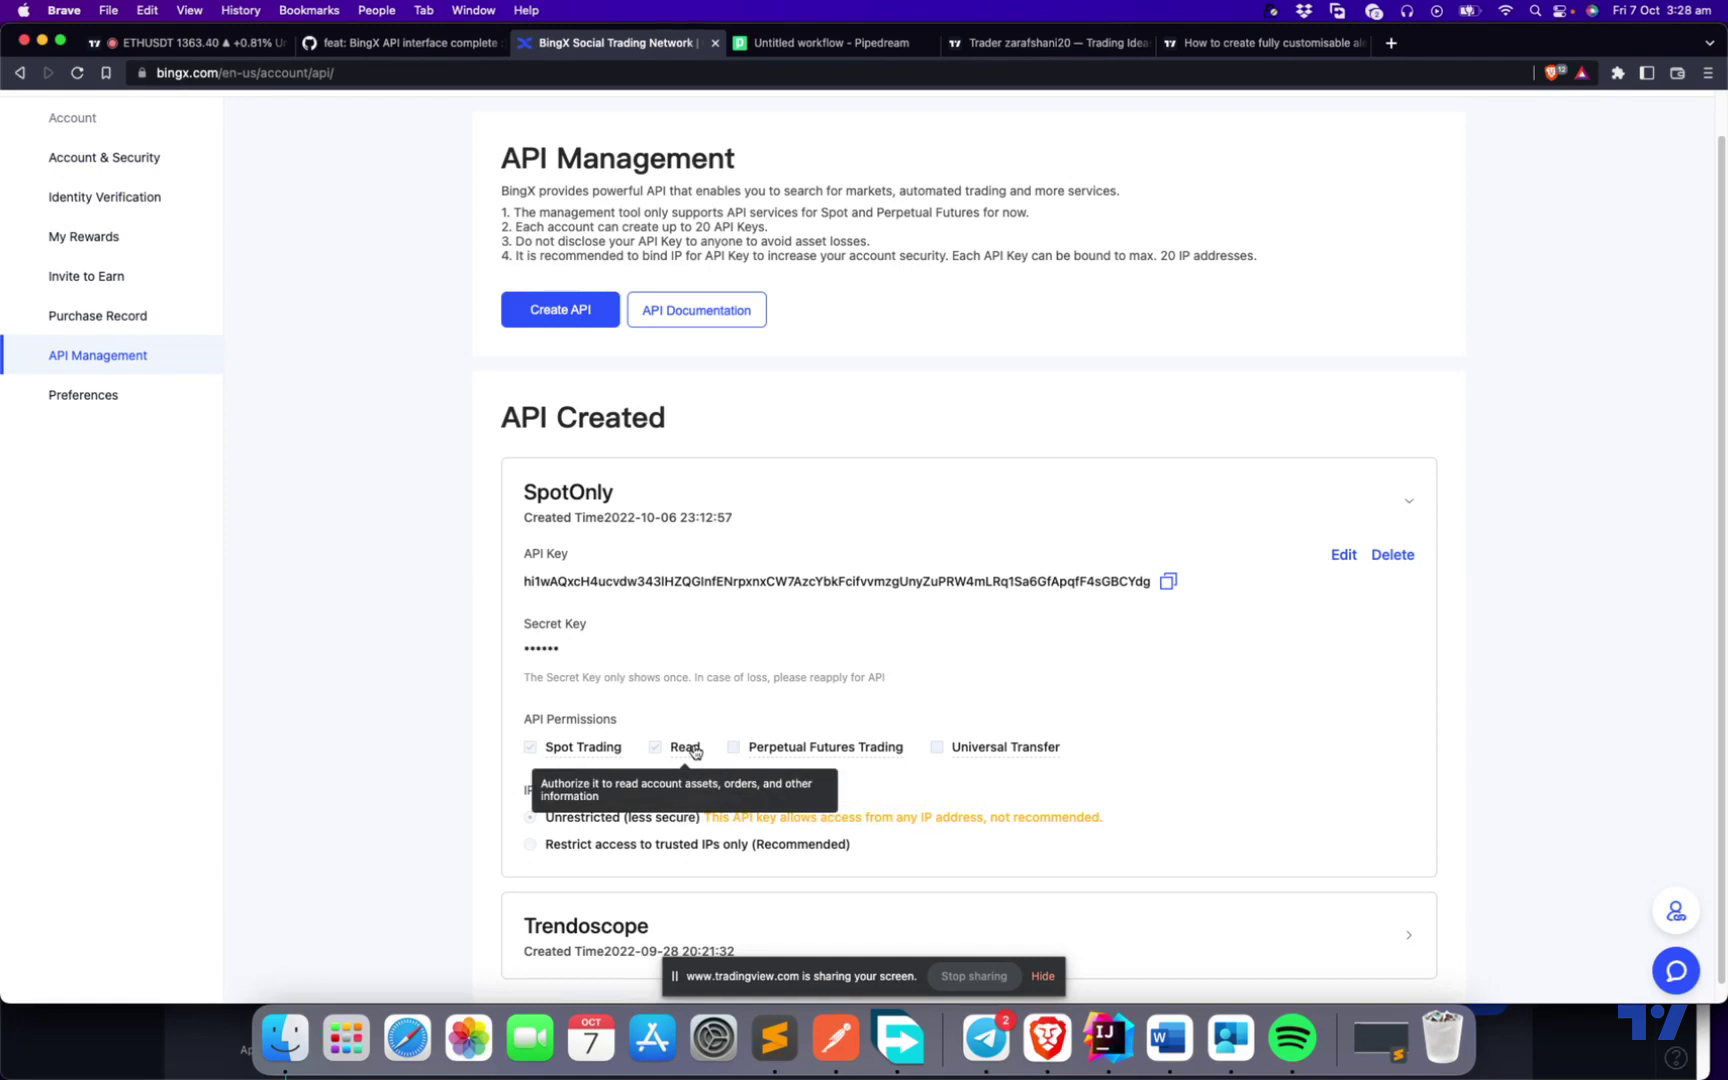
scroll(600, 810, down, 1)
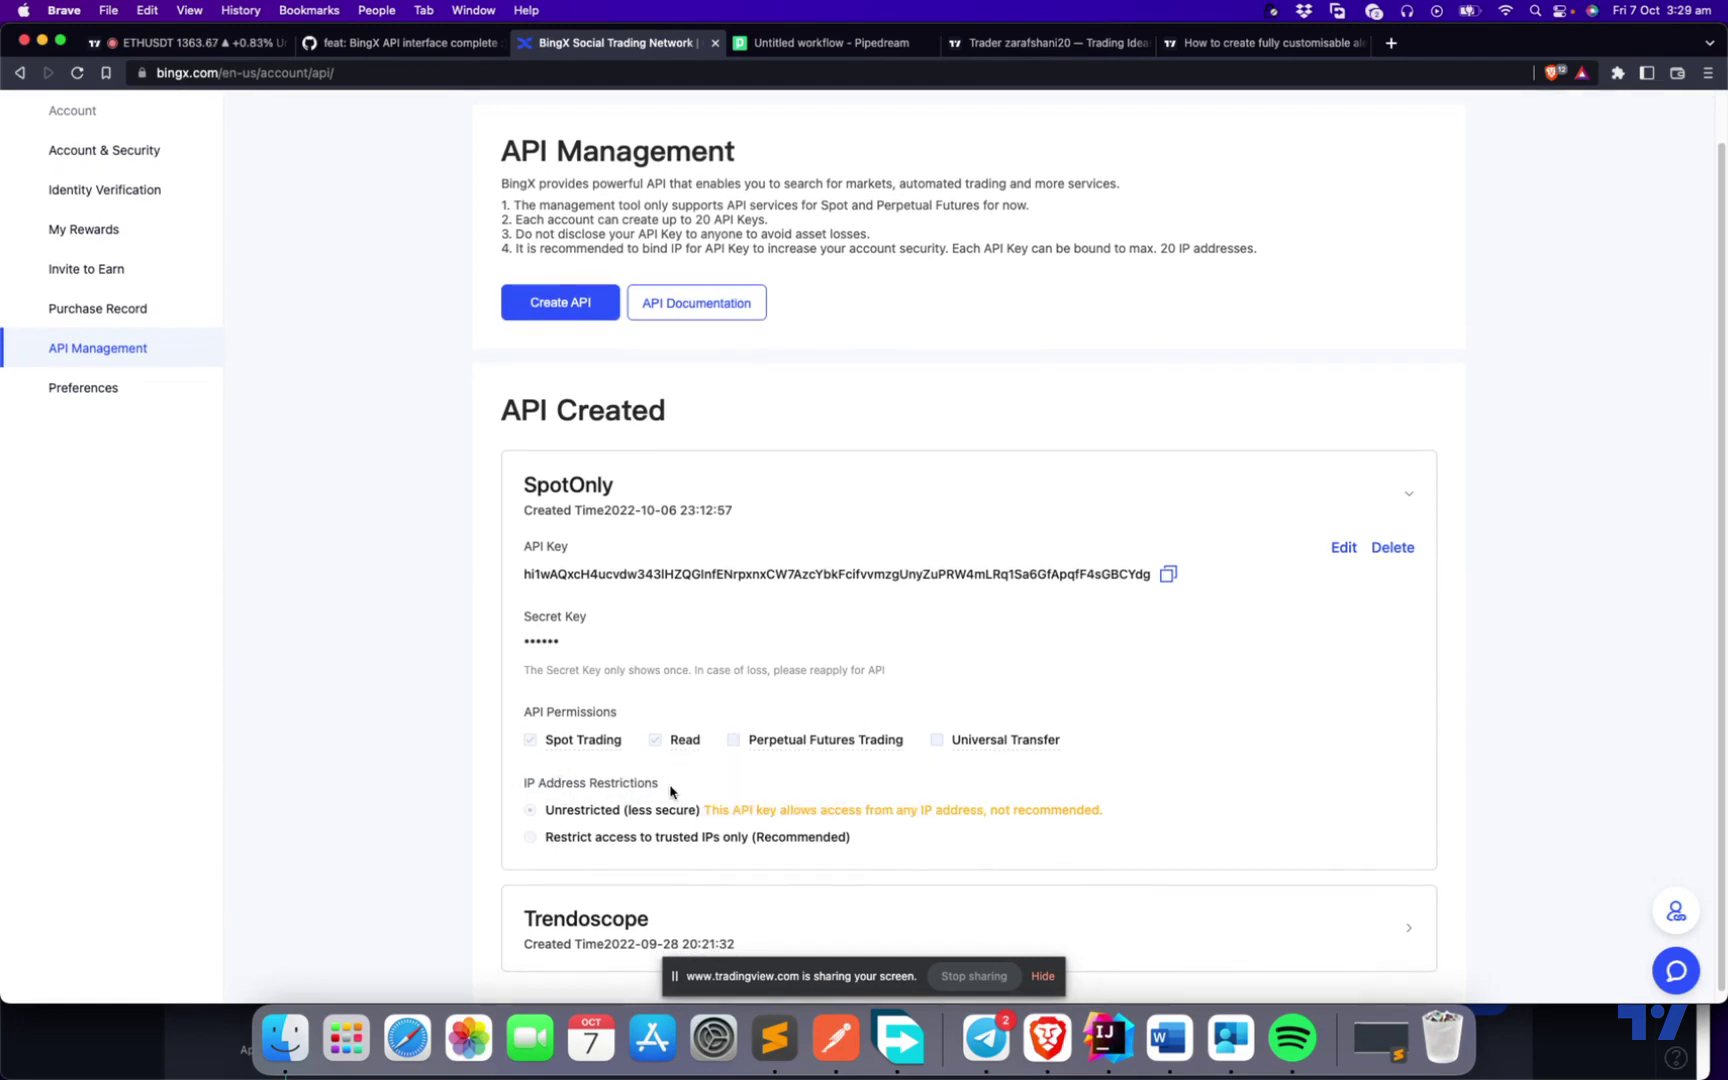
scroll(575, 865, down, 1)
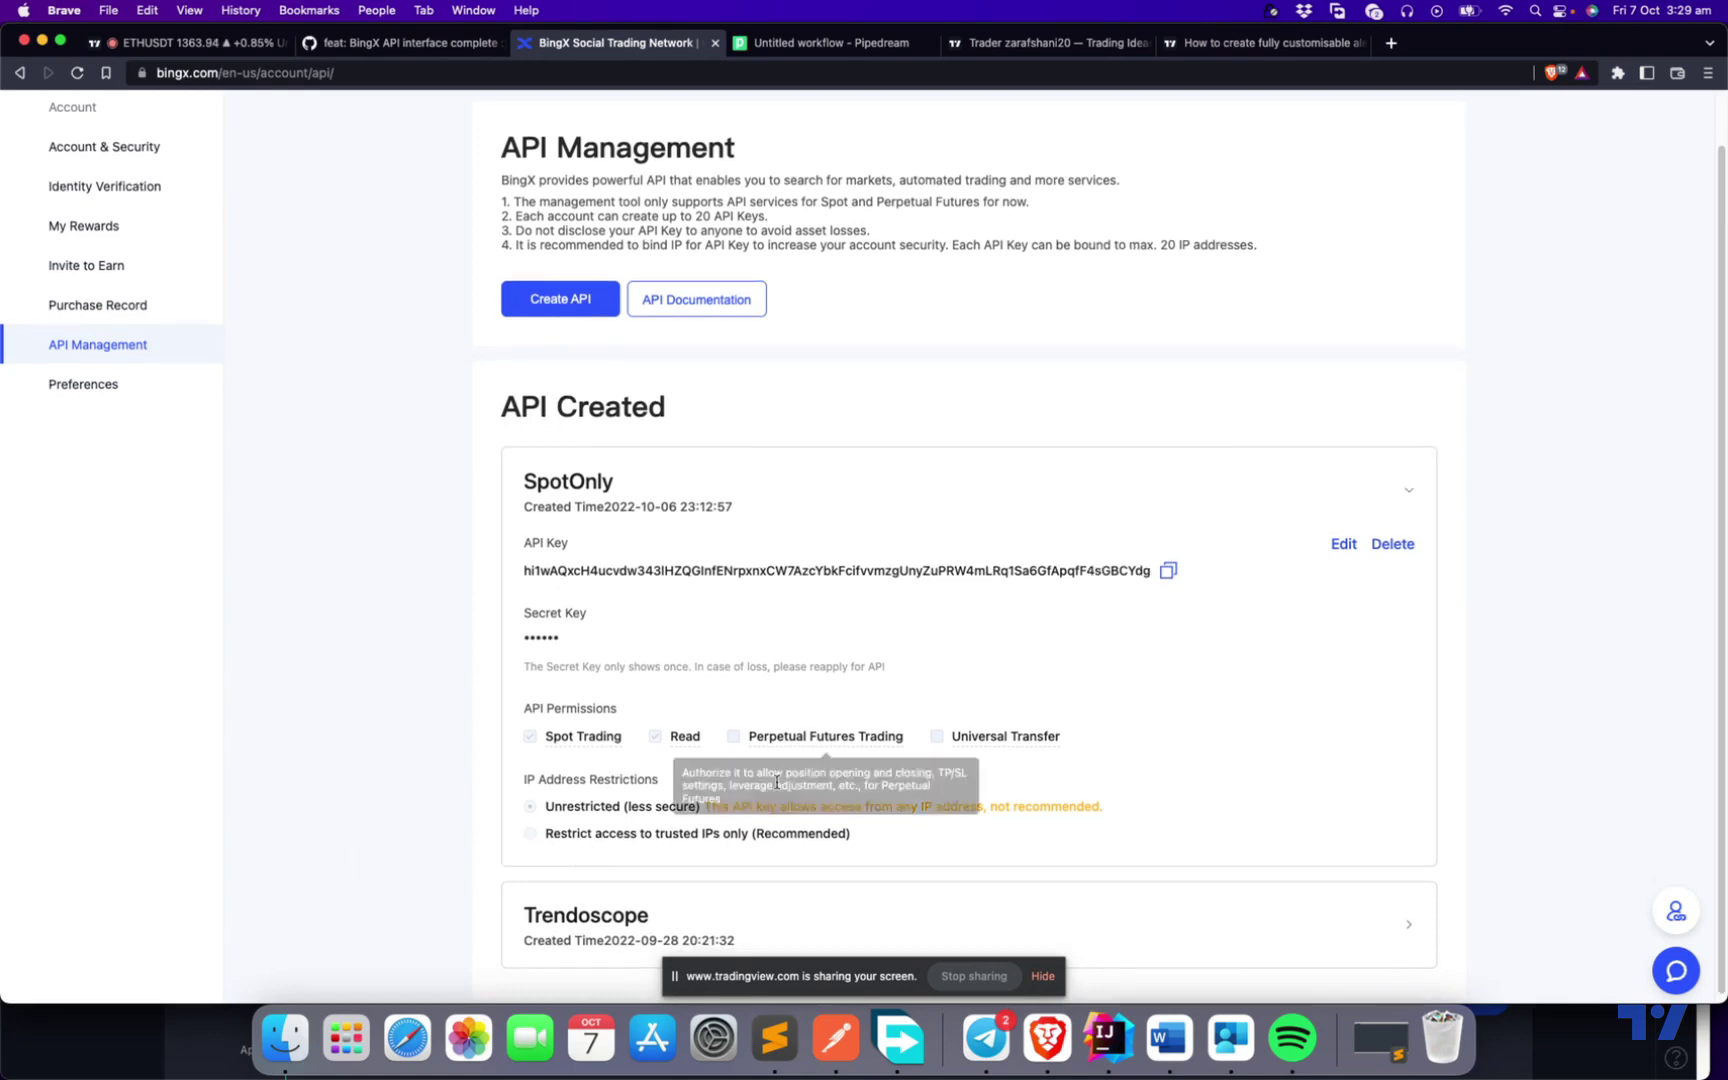
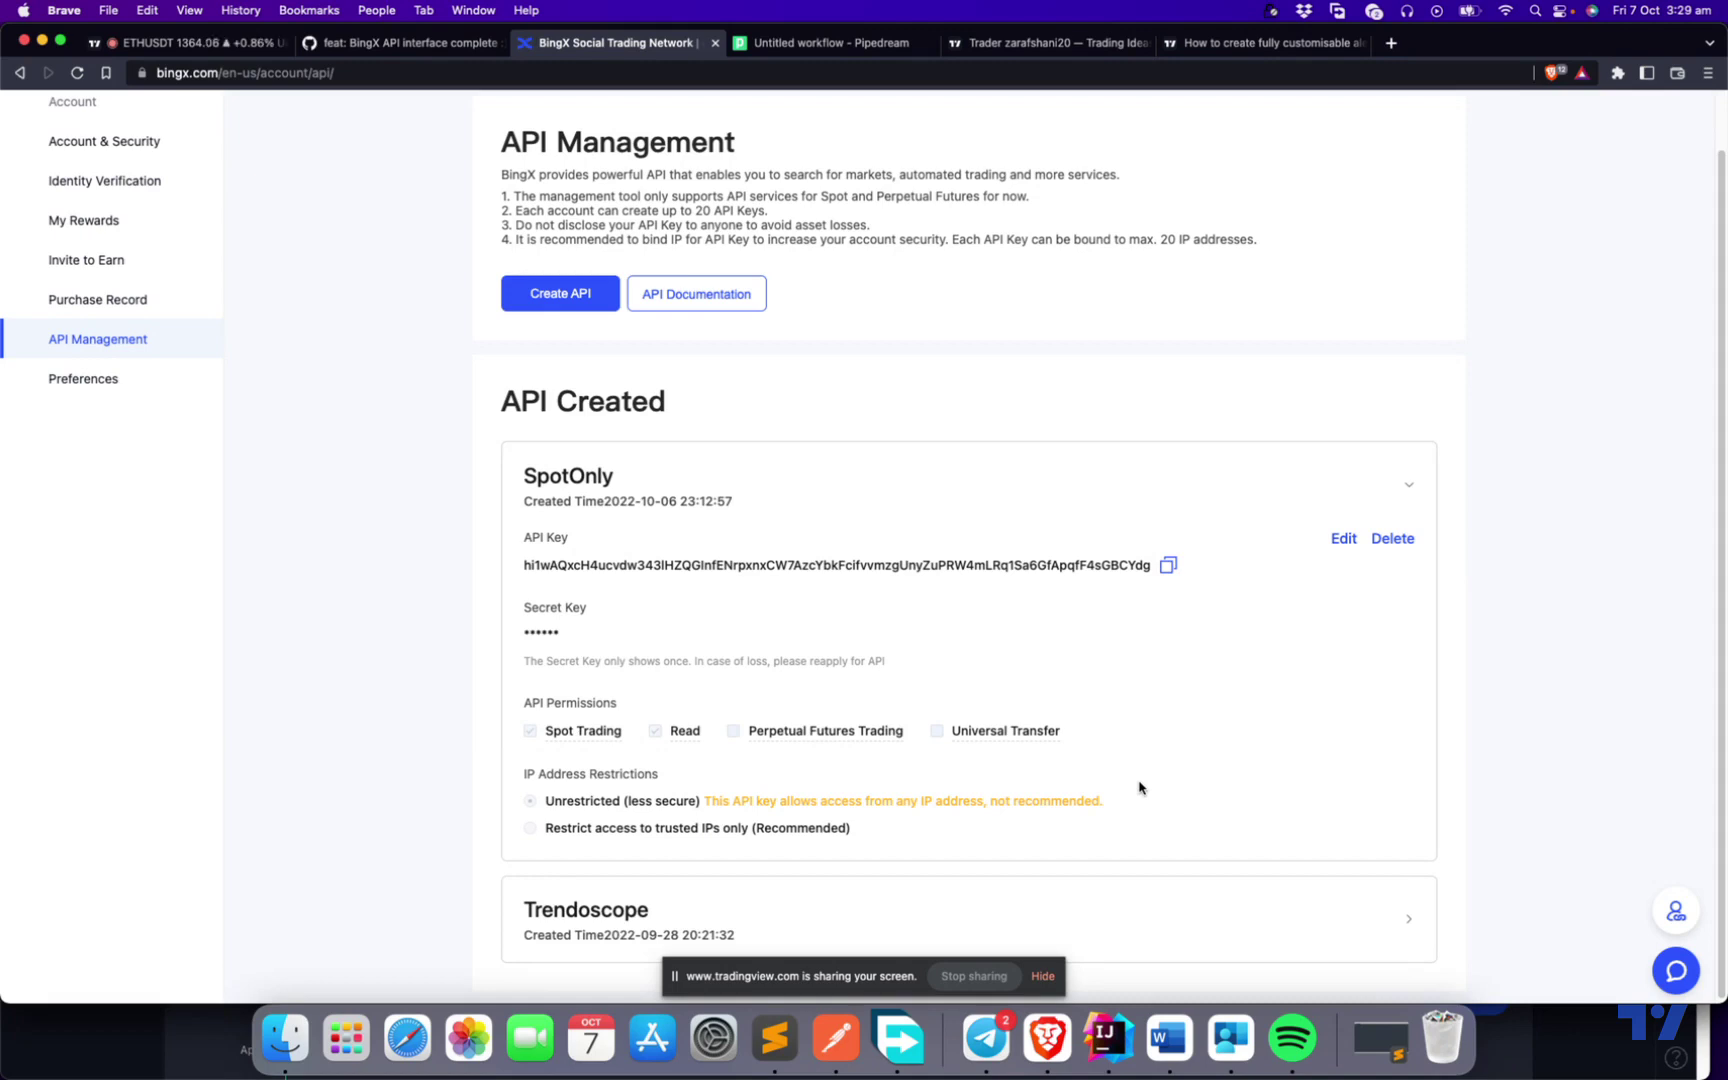
Switch to the untitled Pipedream workflow that shows its unique HTTP trigger URL.
click(852, 50)
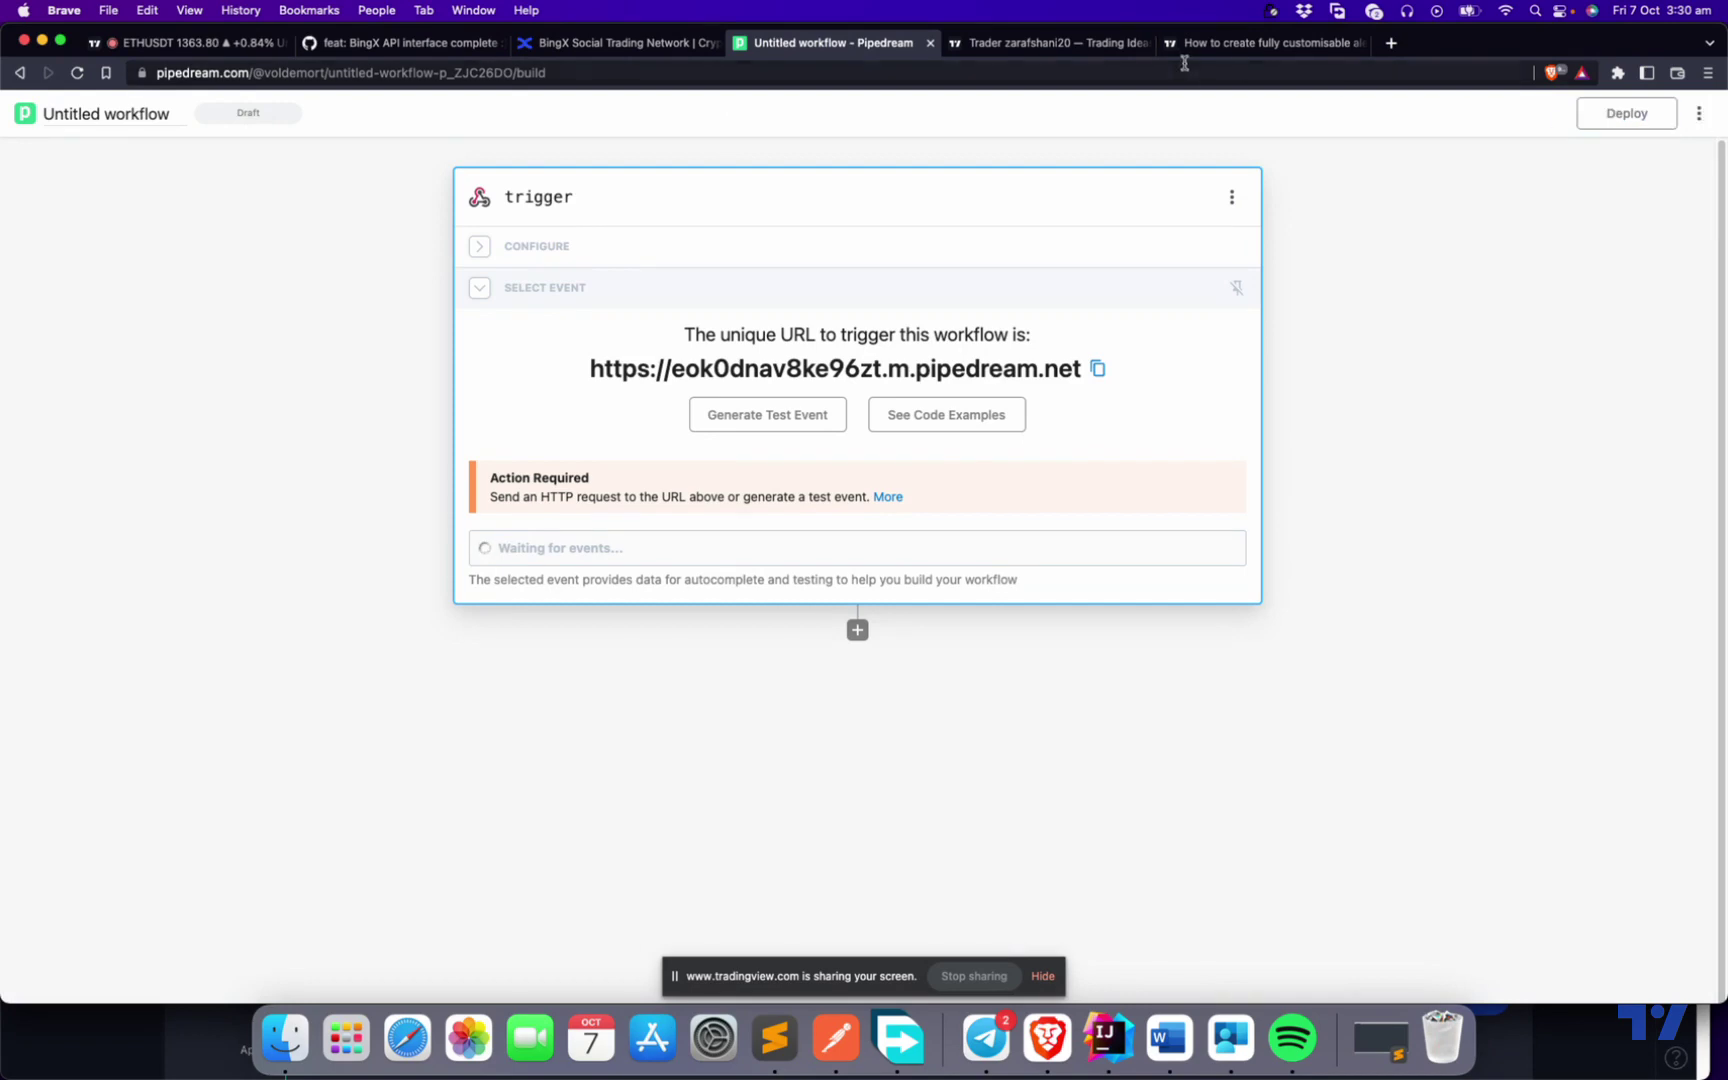
Browse the TradingView author's Ideas on sending alerts to Telegram, Twitter and Discord.
click(1061, 48)
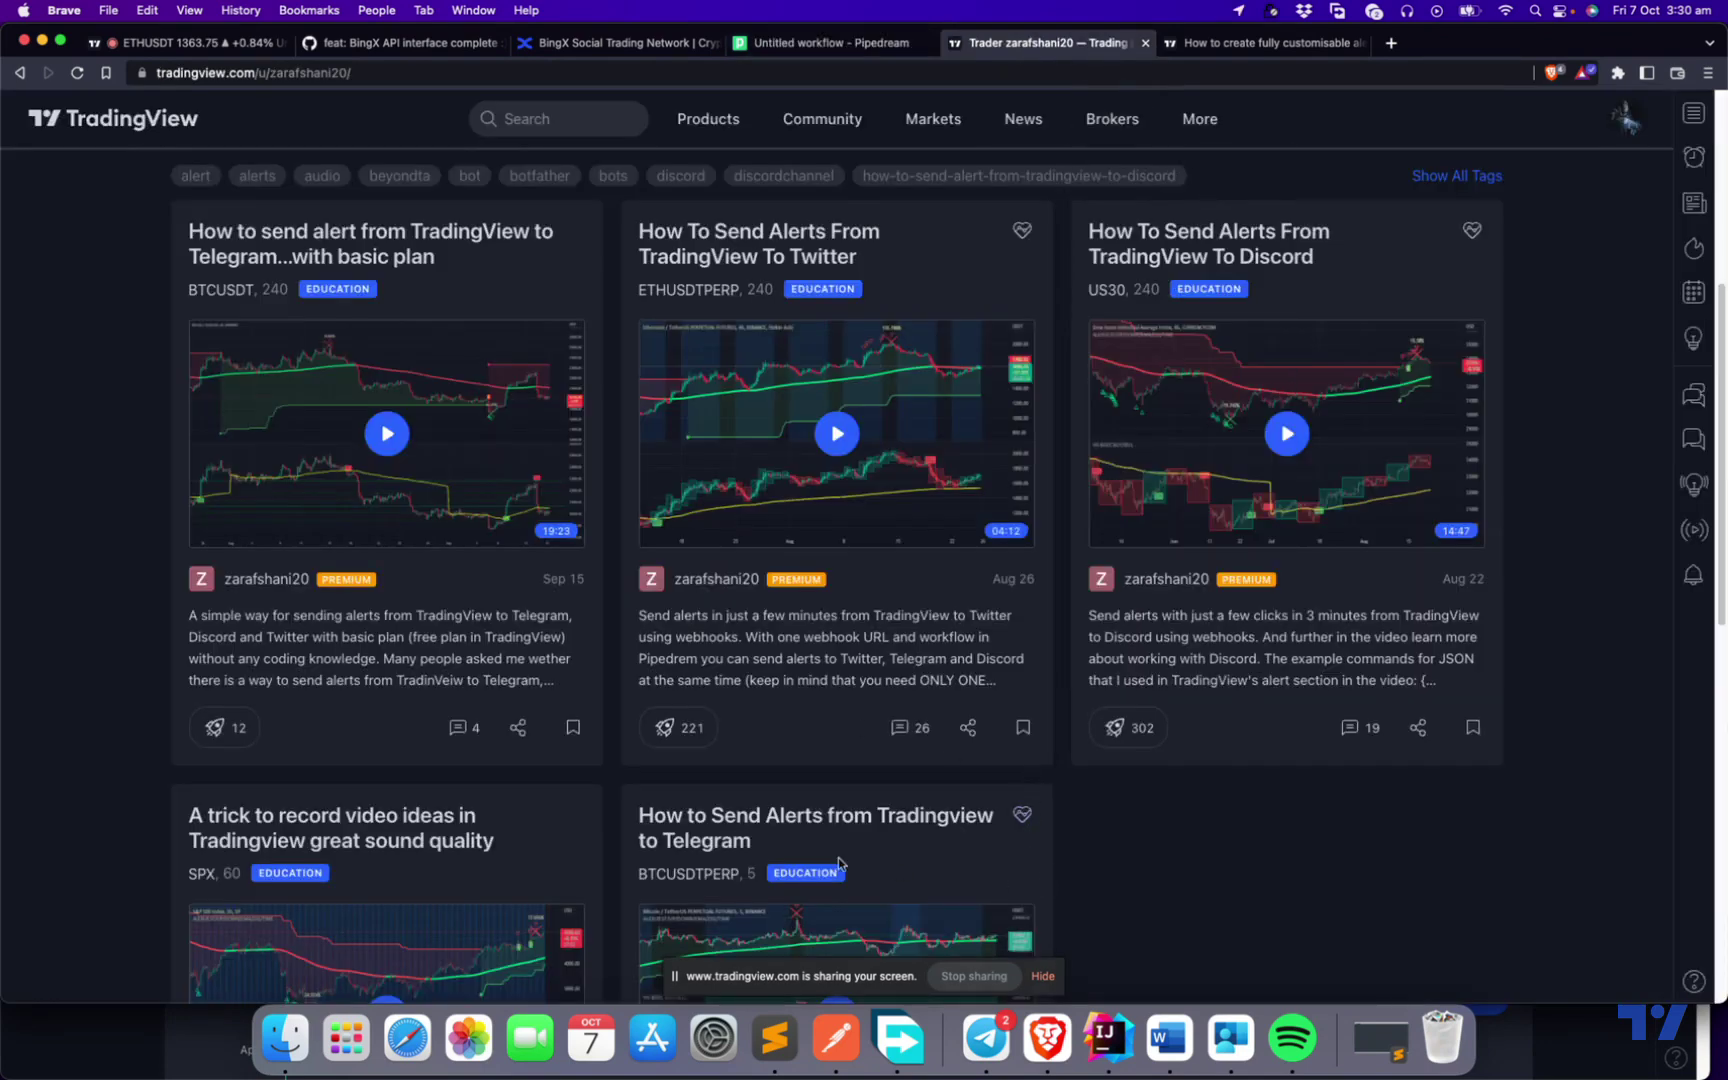
scroll(893, 870, down, 2)
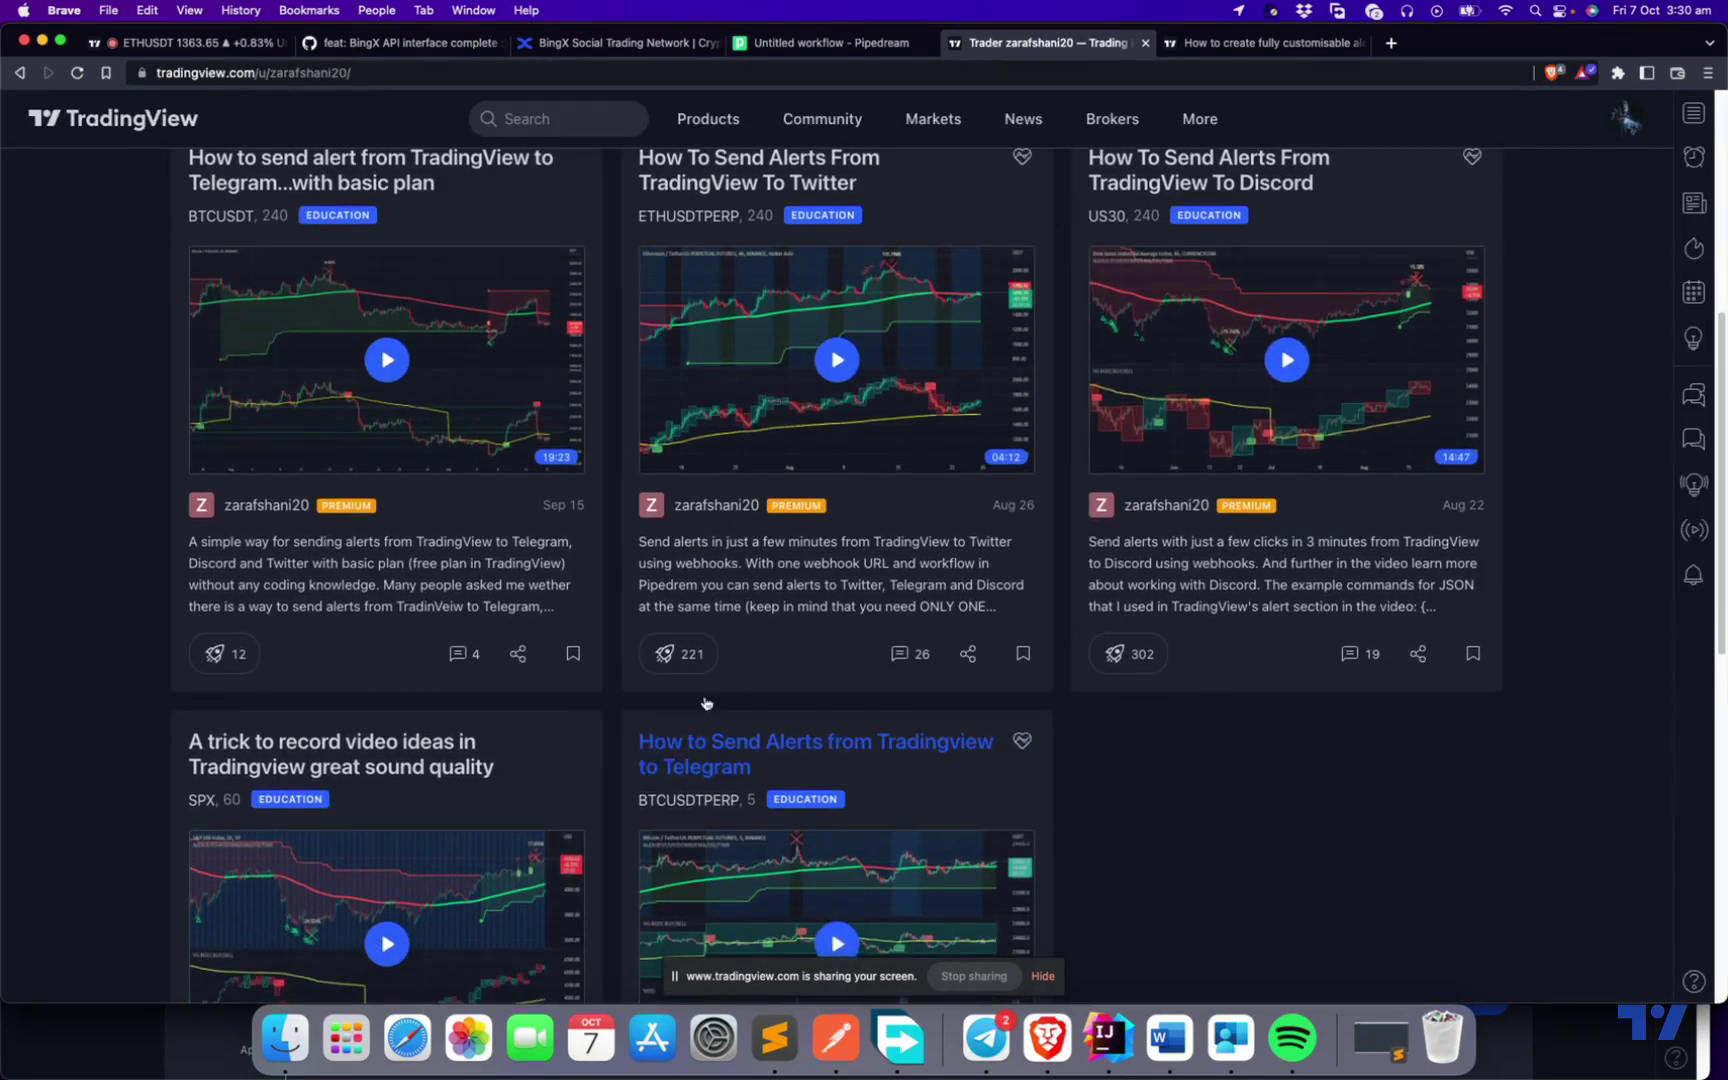
scroll(680, 620, up, 10)
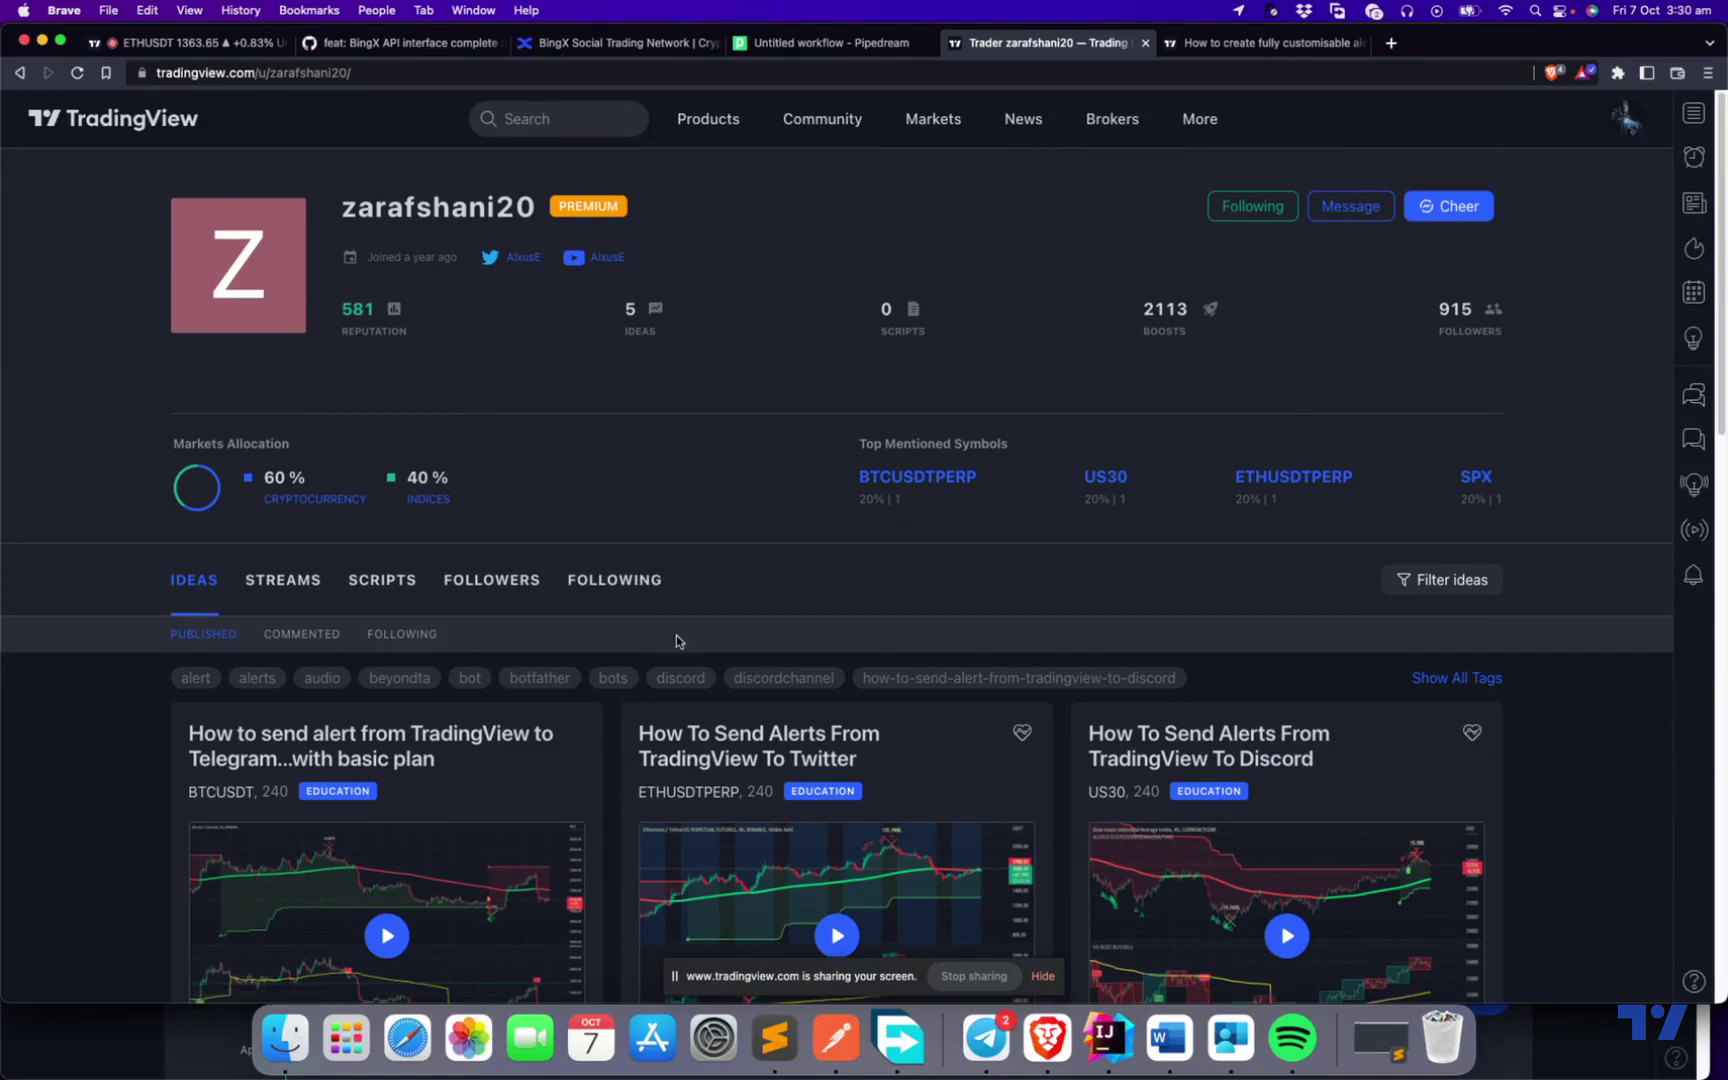
scroll(808, 640, down, 10)
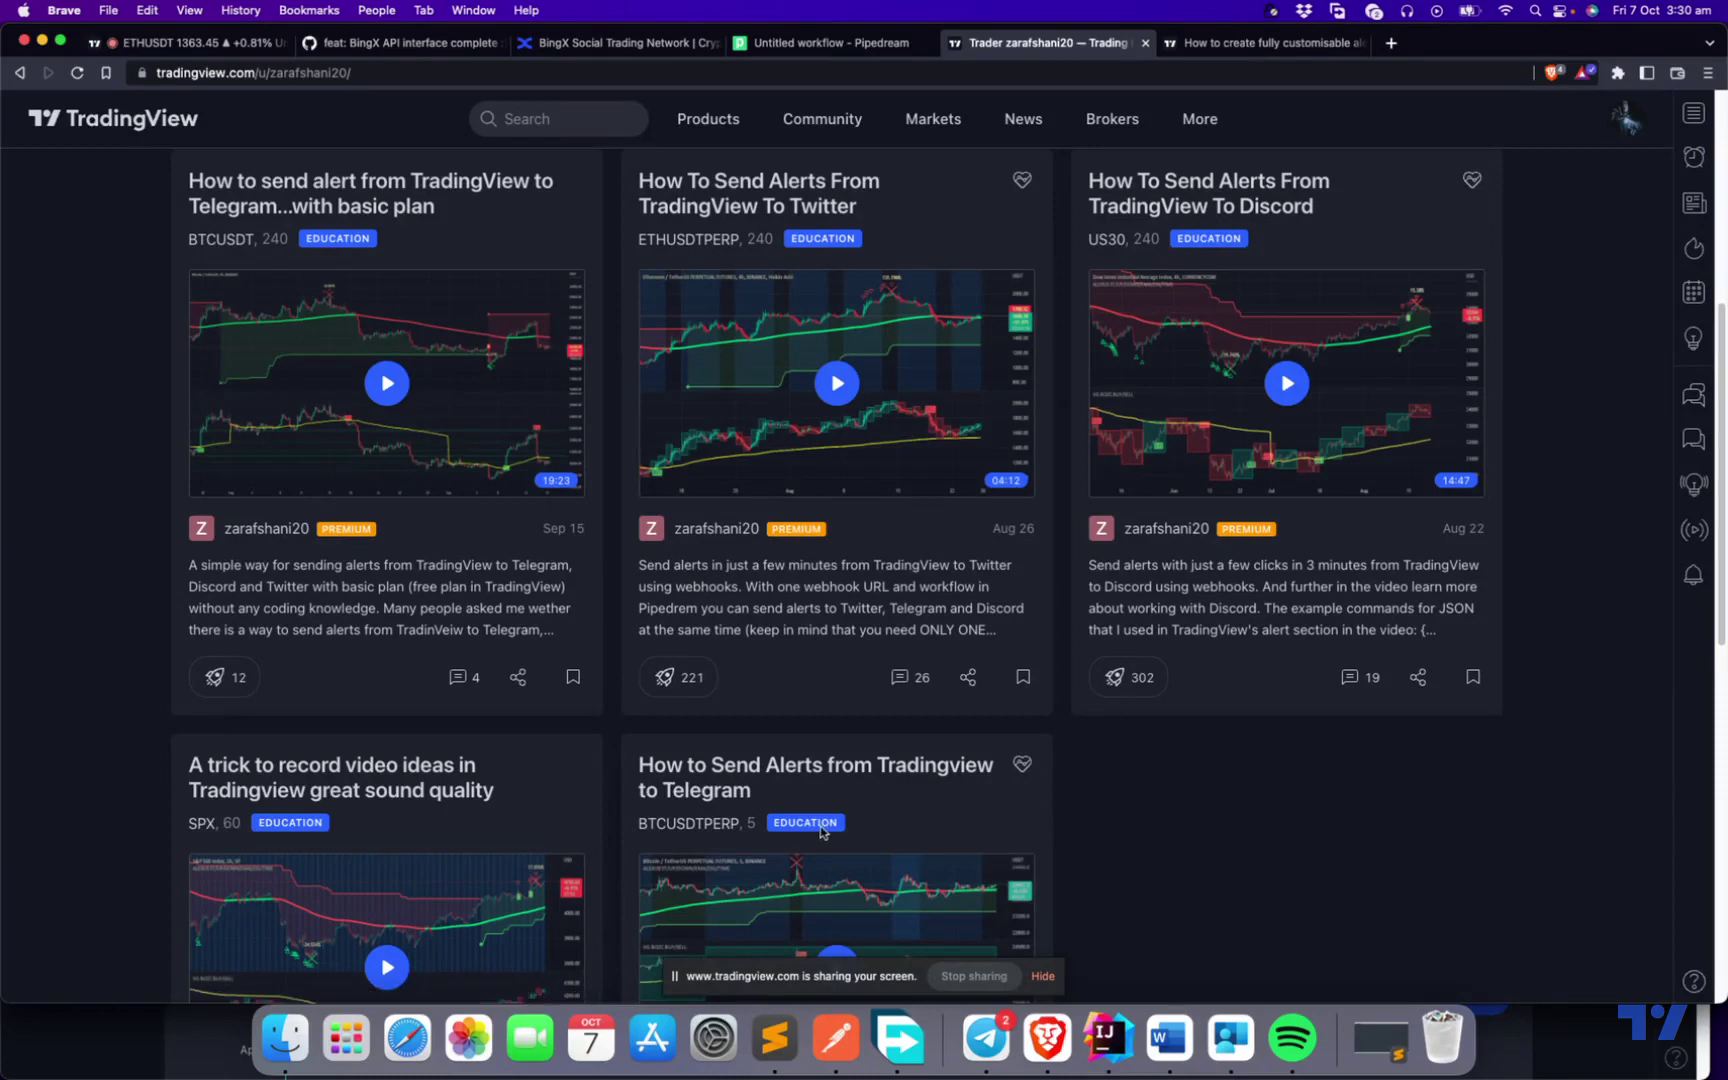
scroll(870, 810, down, 1)
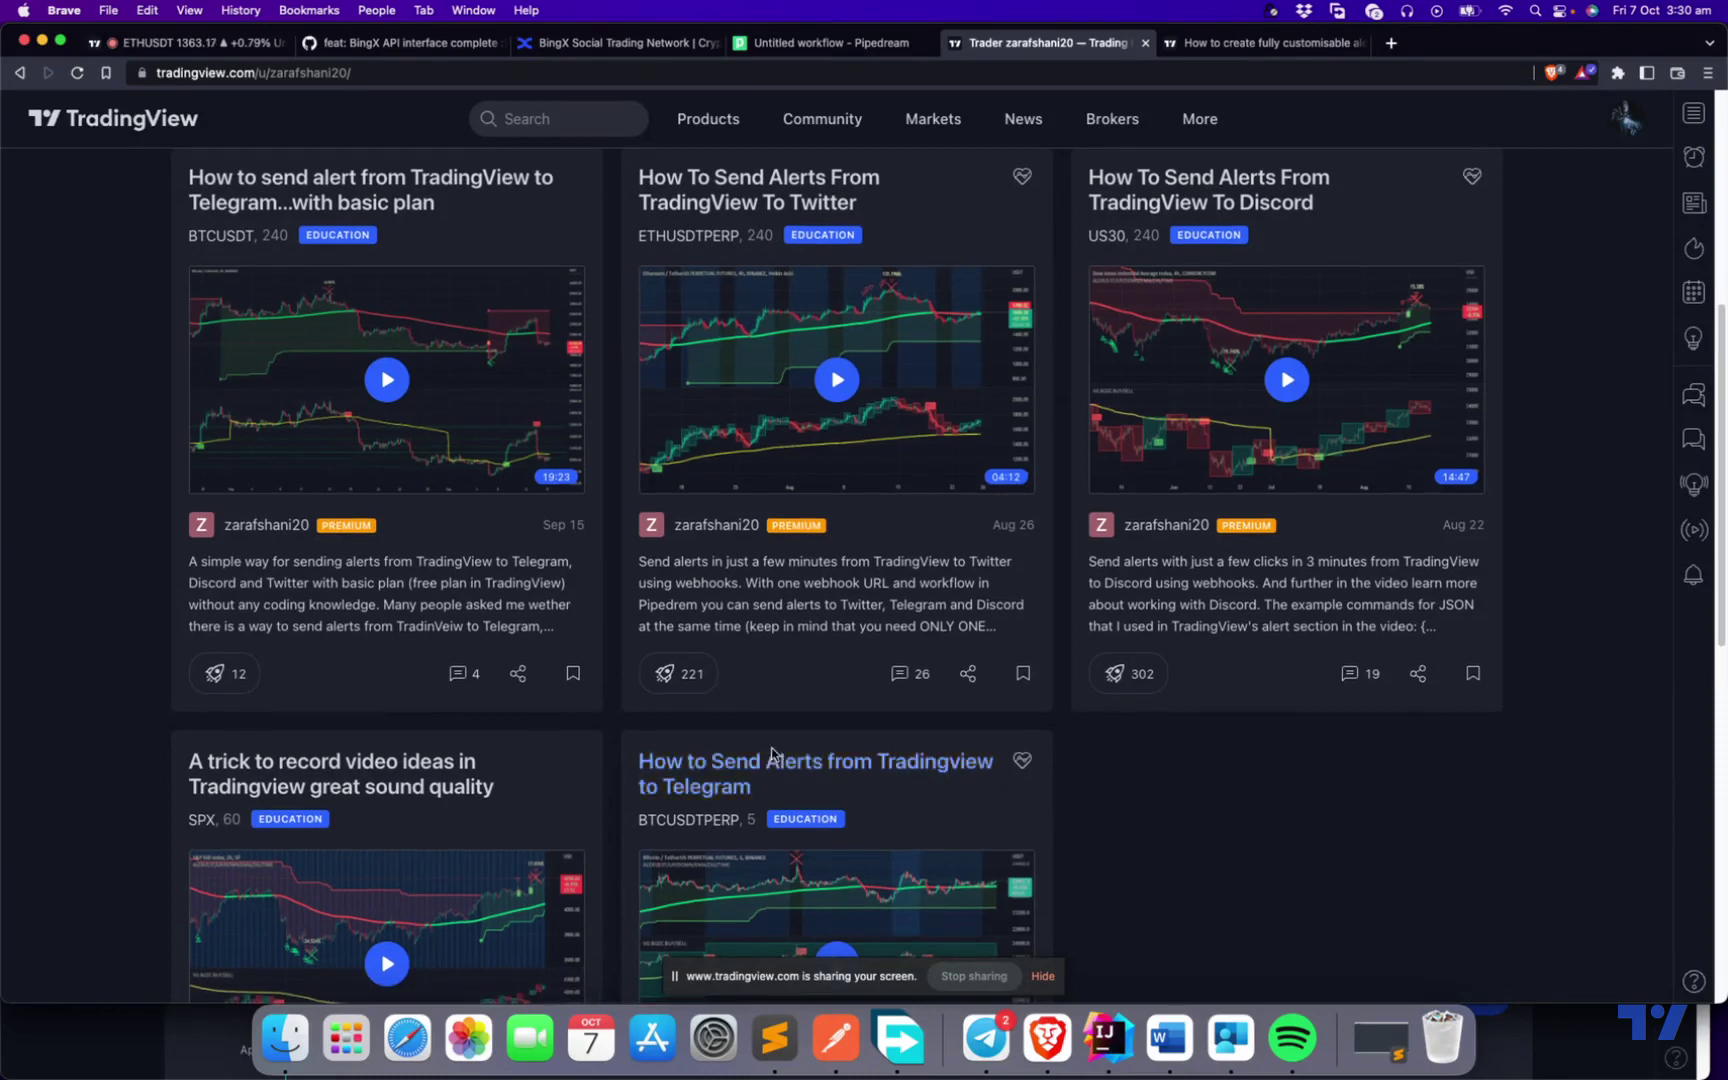
scroll(1043, 817, up, 10)
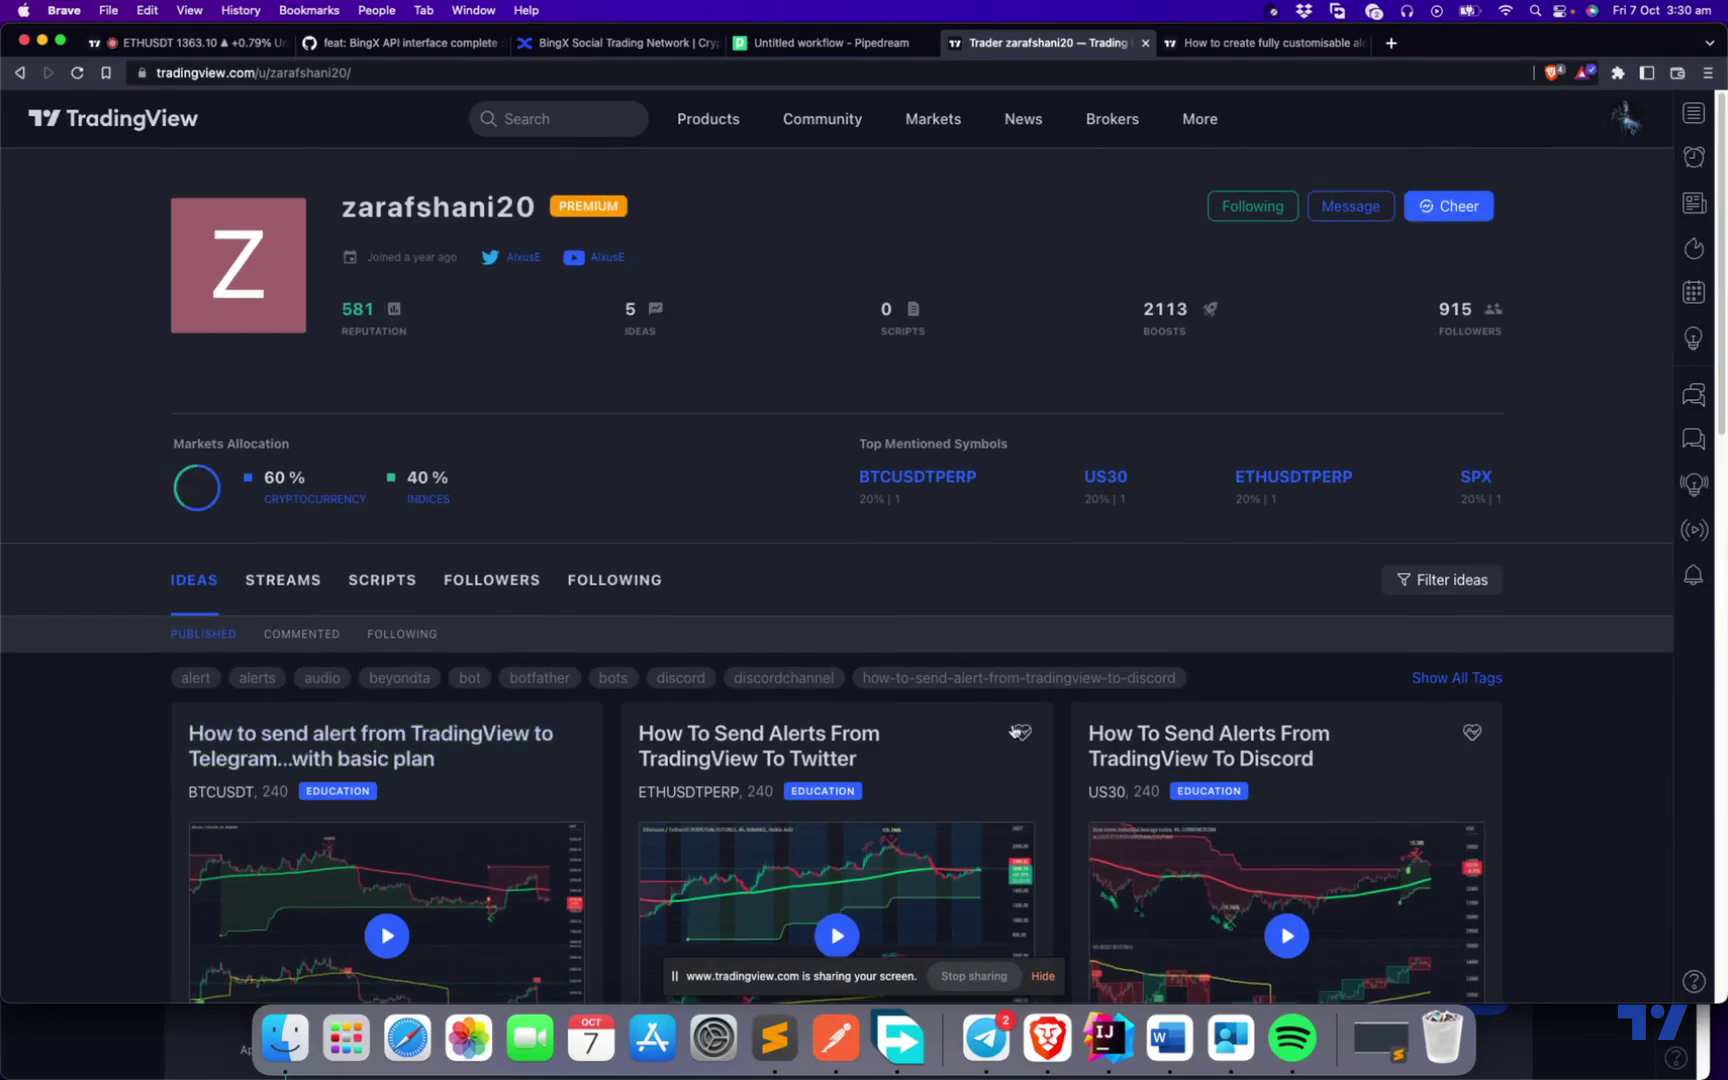
scroll(1013, 724, down, 10)
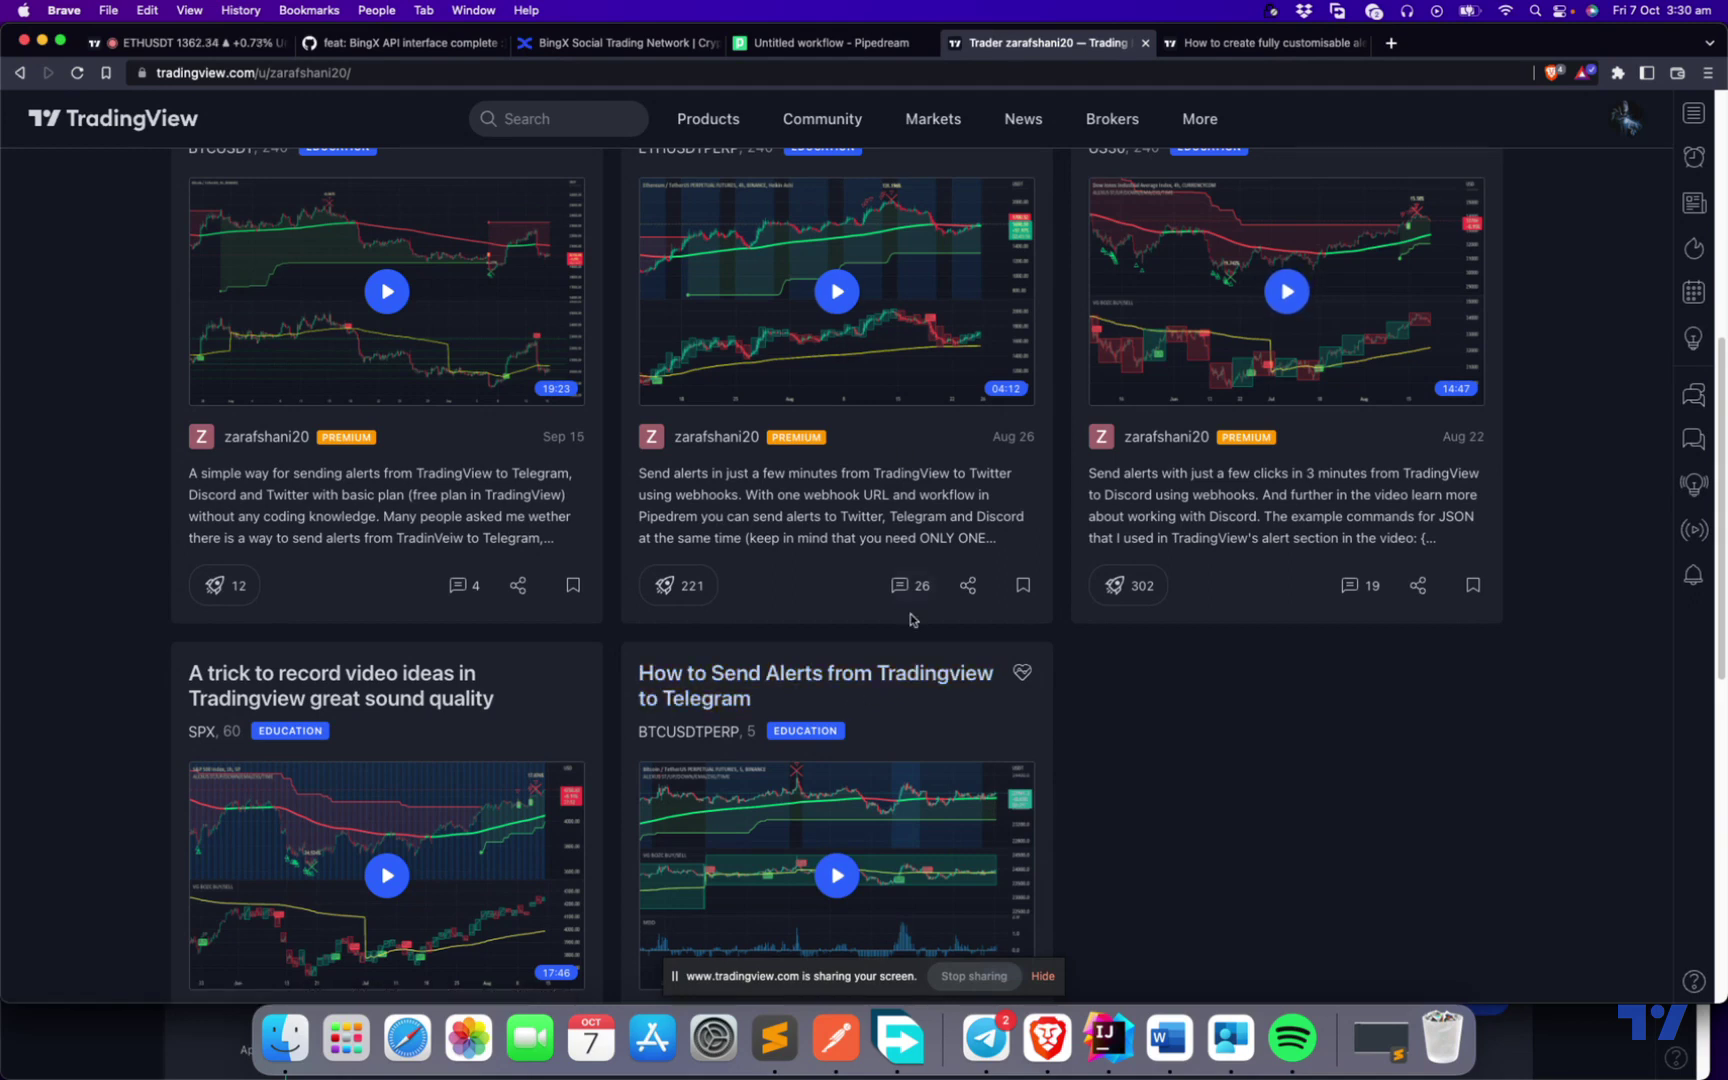
scroll(484, 664, down, 1)
scroll(484, 664, down, 1)
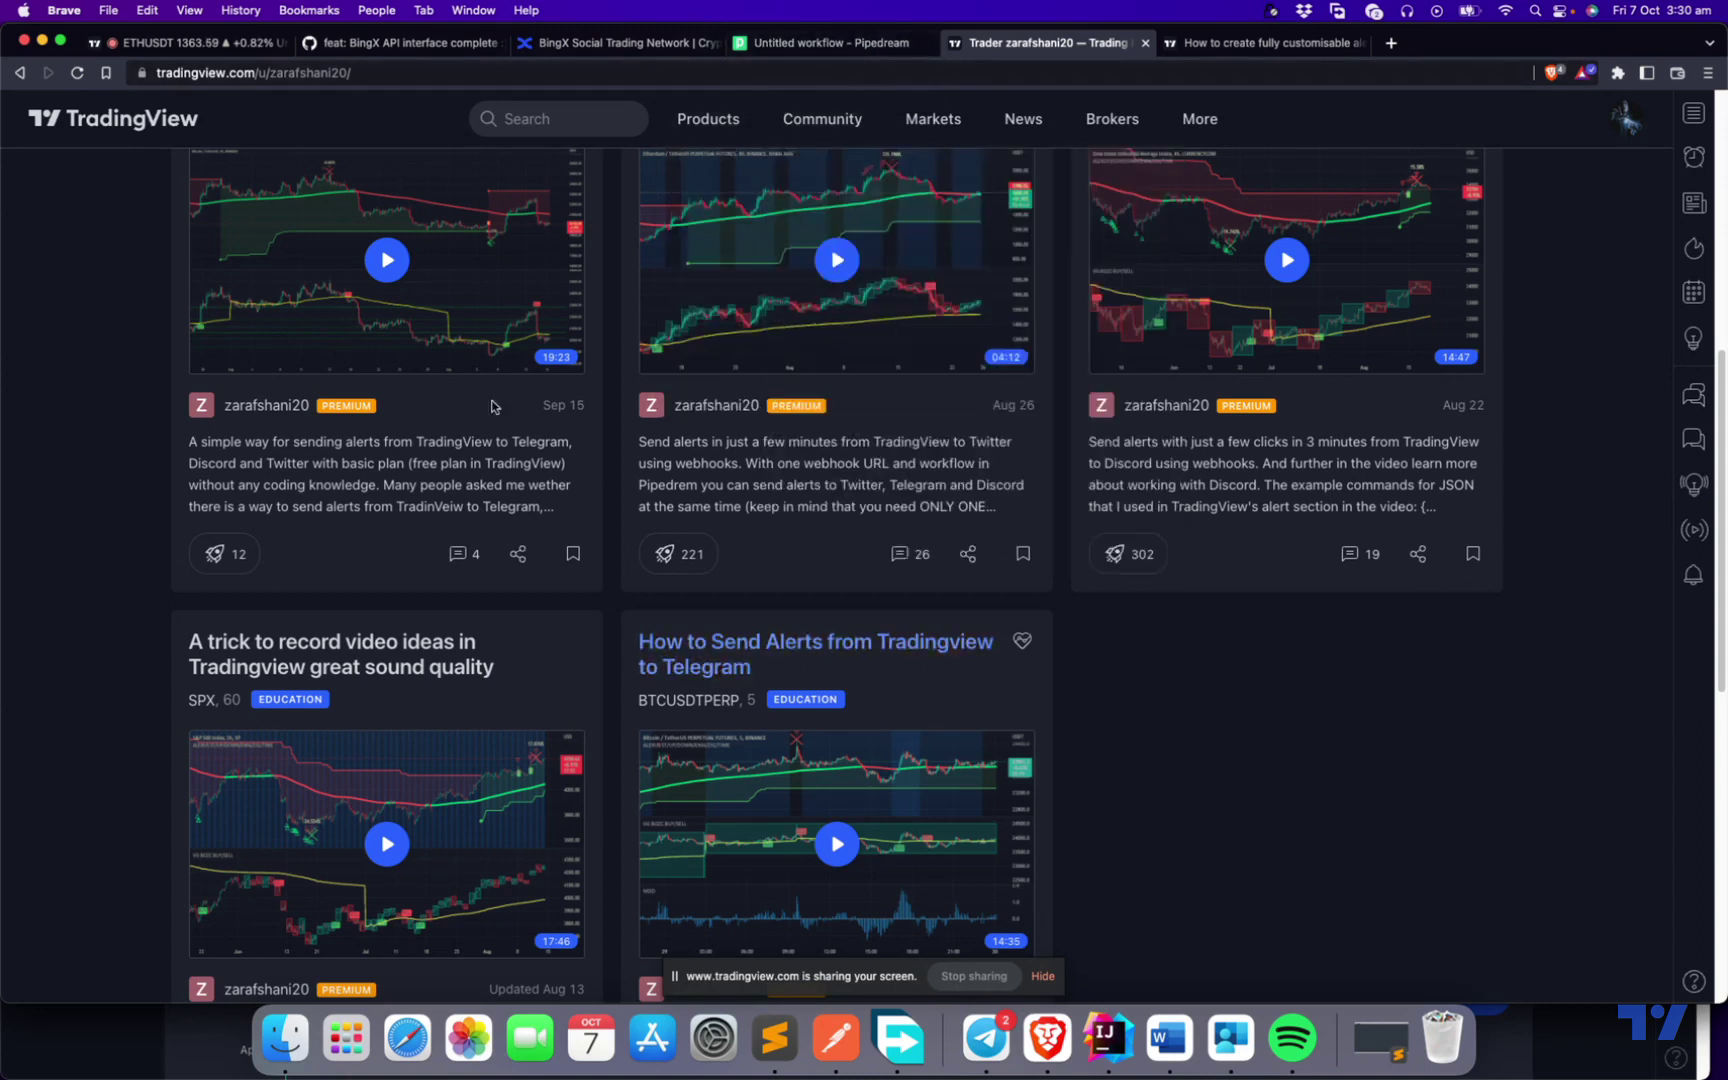
mouse_move(738, 171)
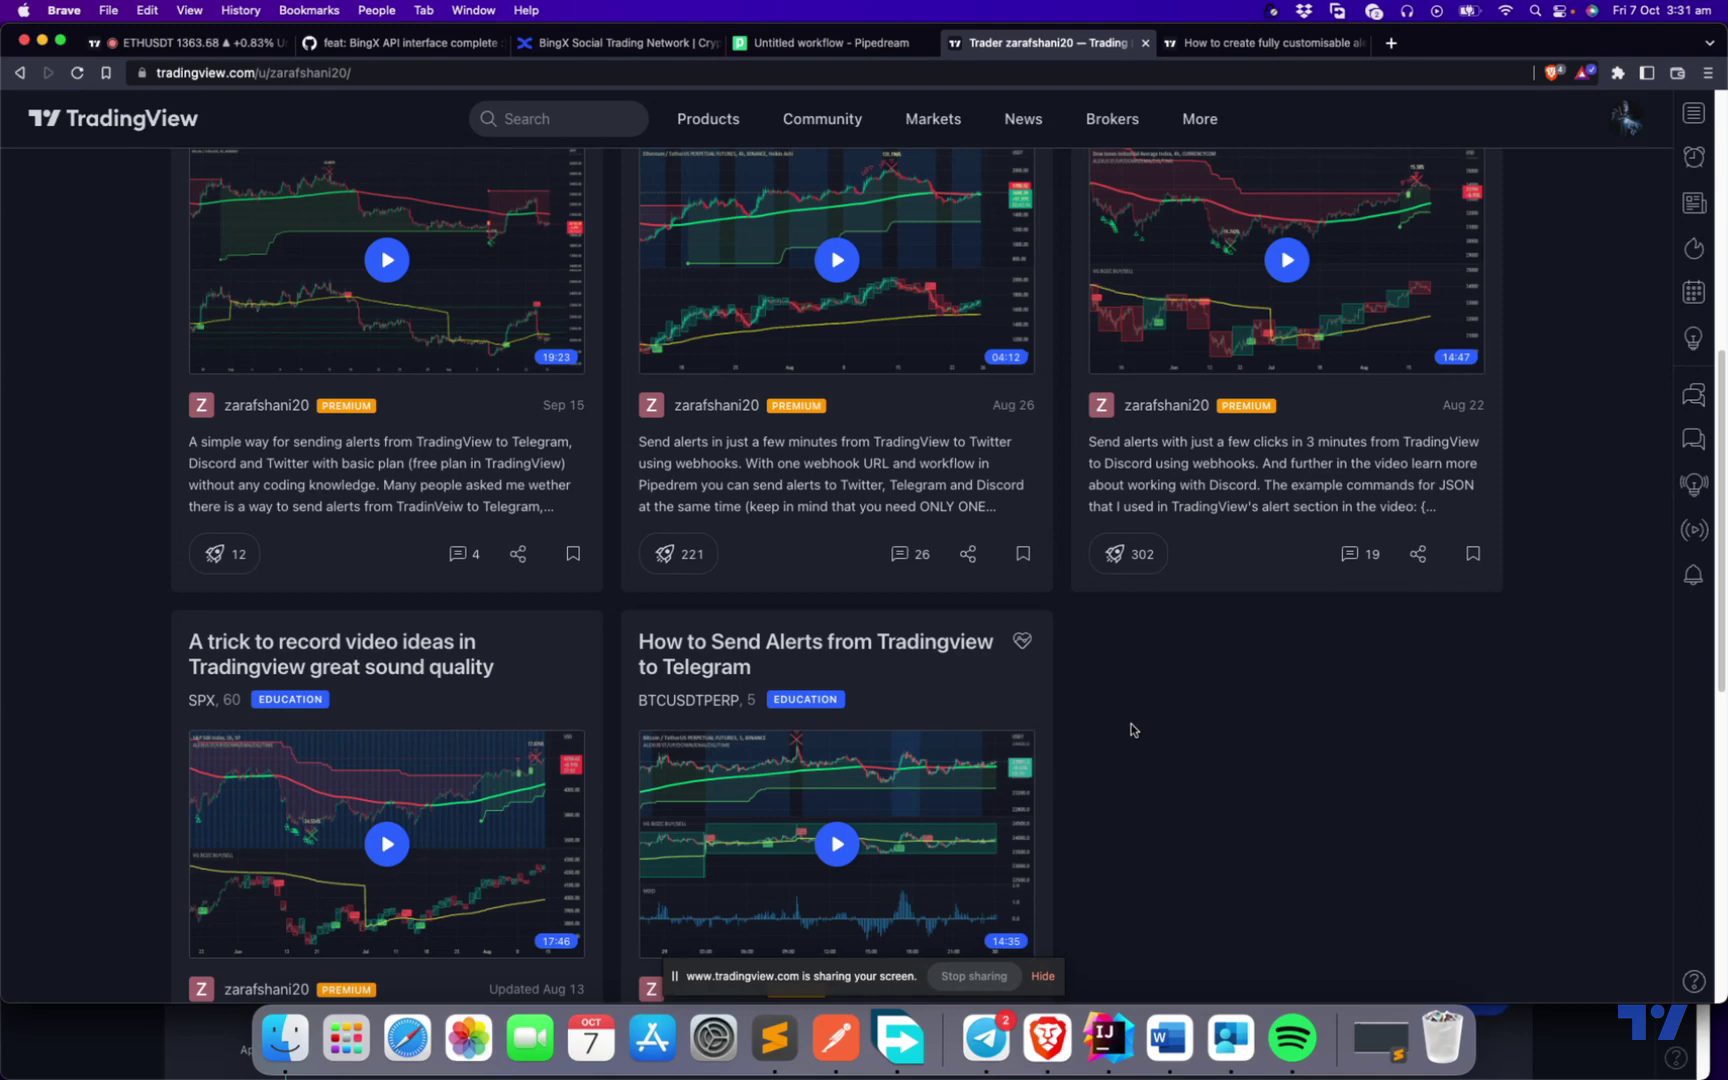
Review GitHub pull request #4381 adding the BingX API, then return to Pipedream.
click(433, 48)
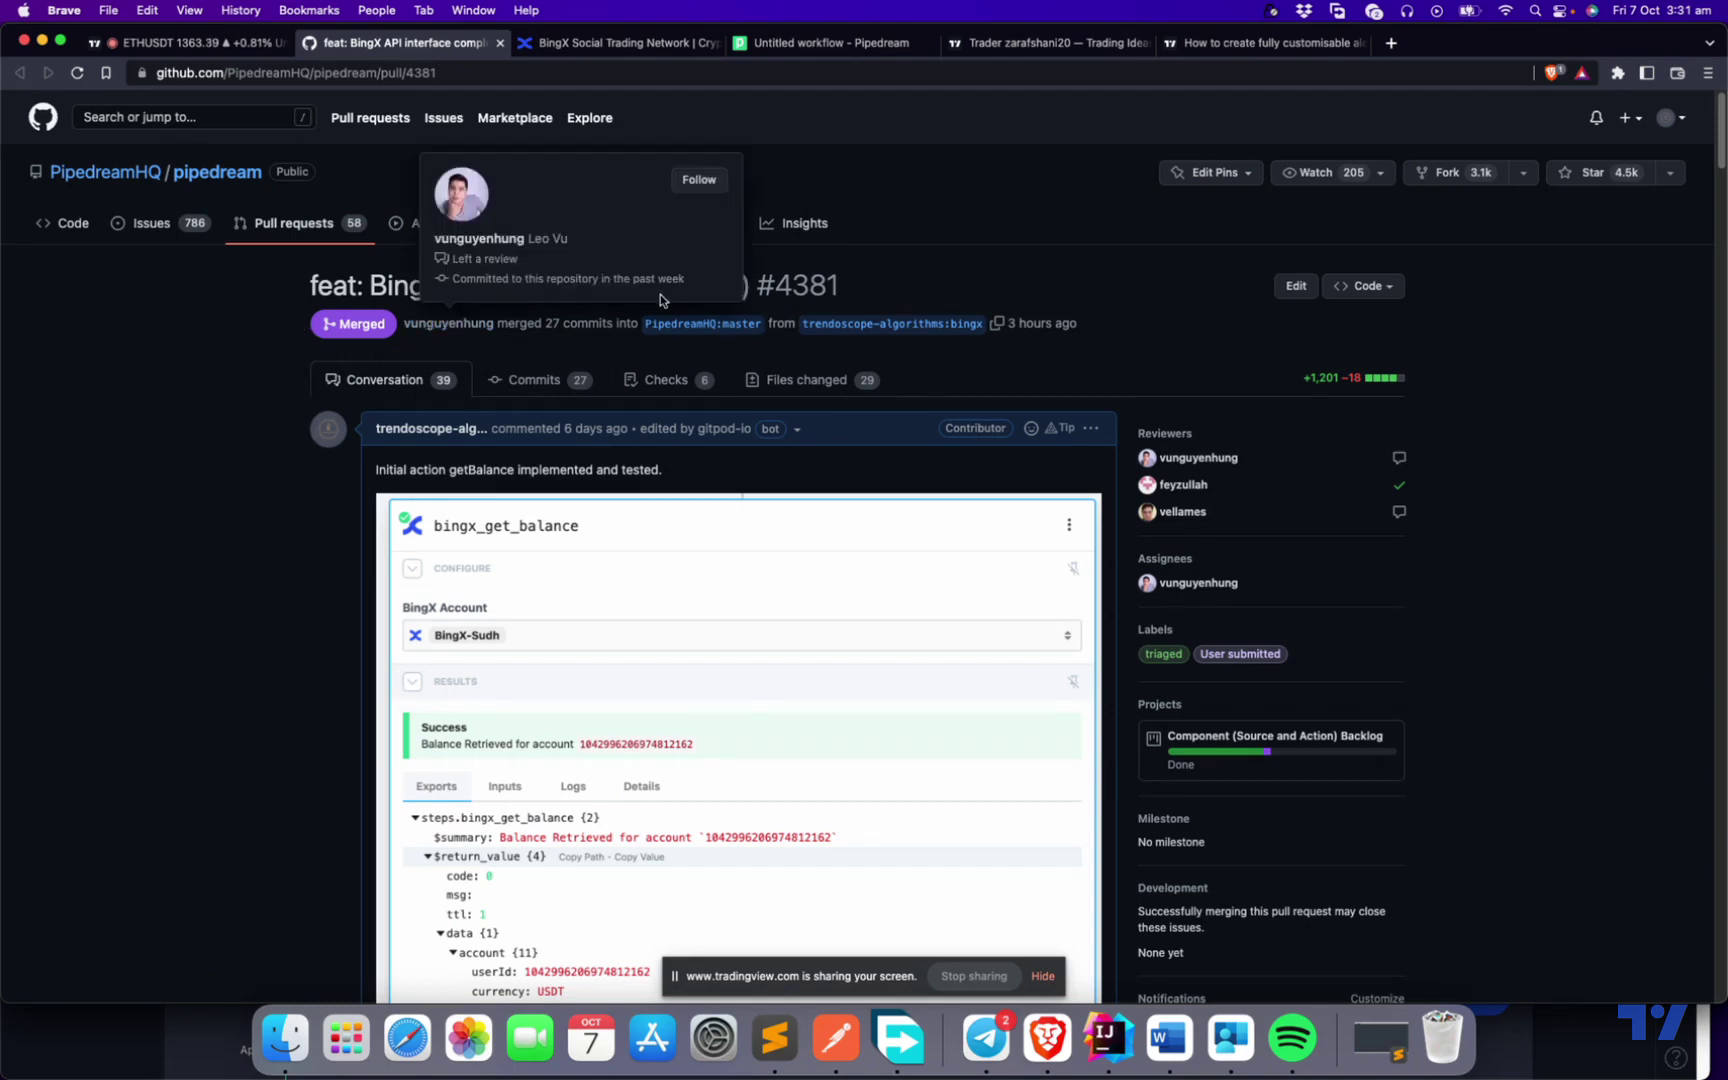
scroll(367, 889, down, 15)
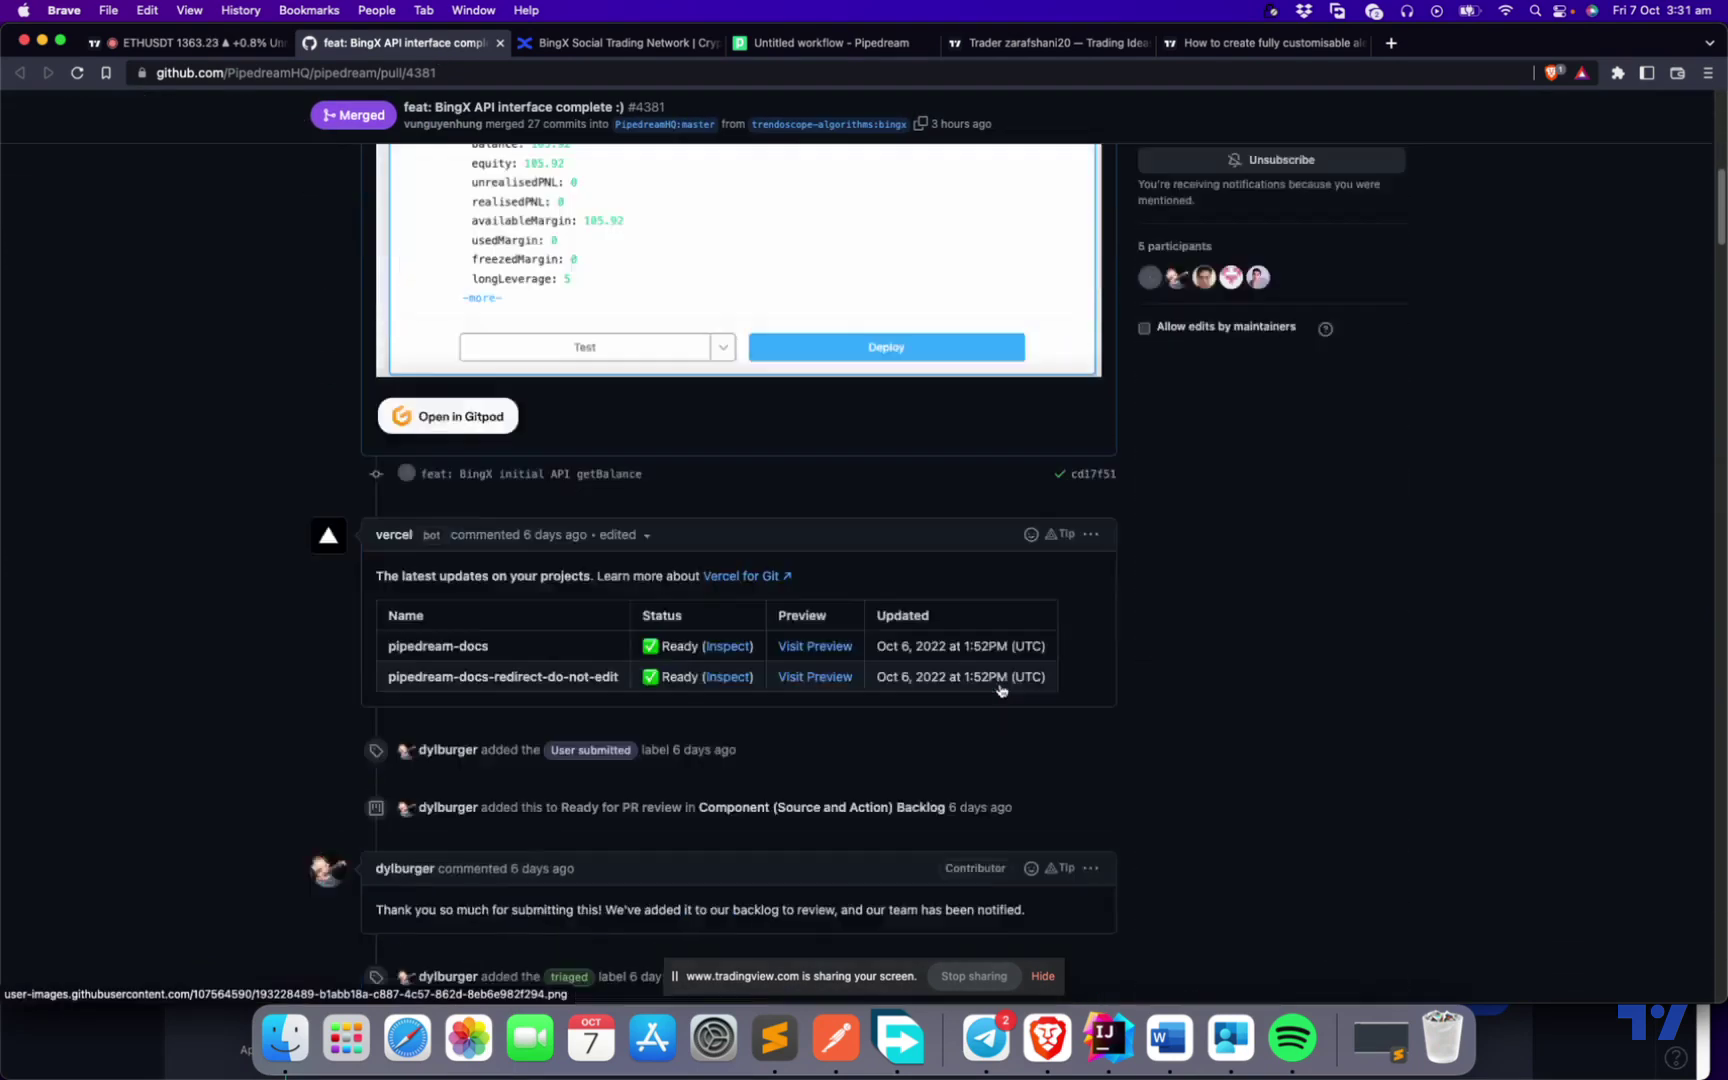
scroll(617, 513, up, 15)
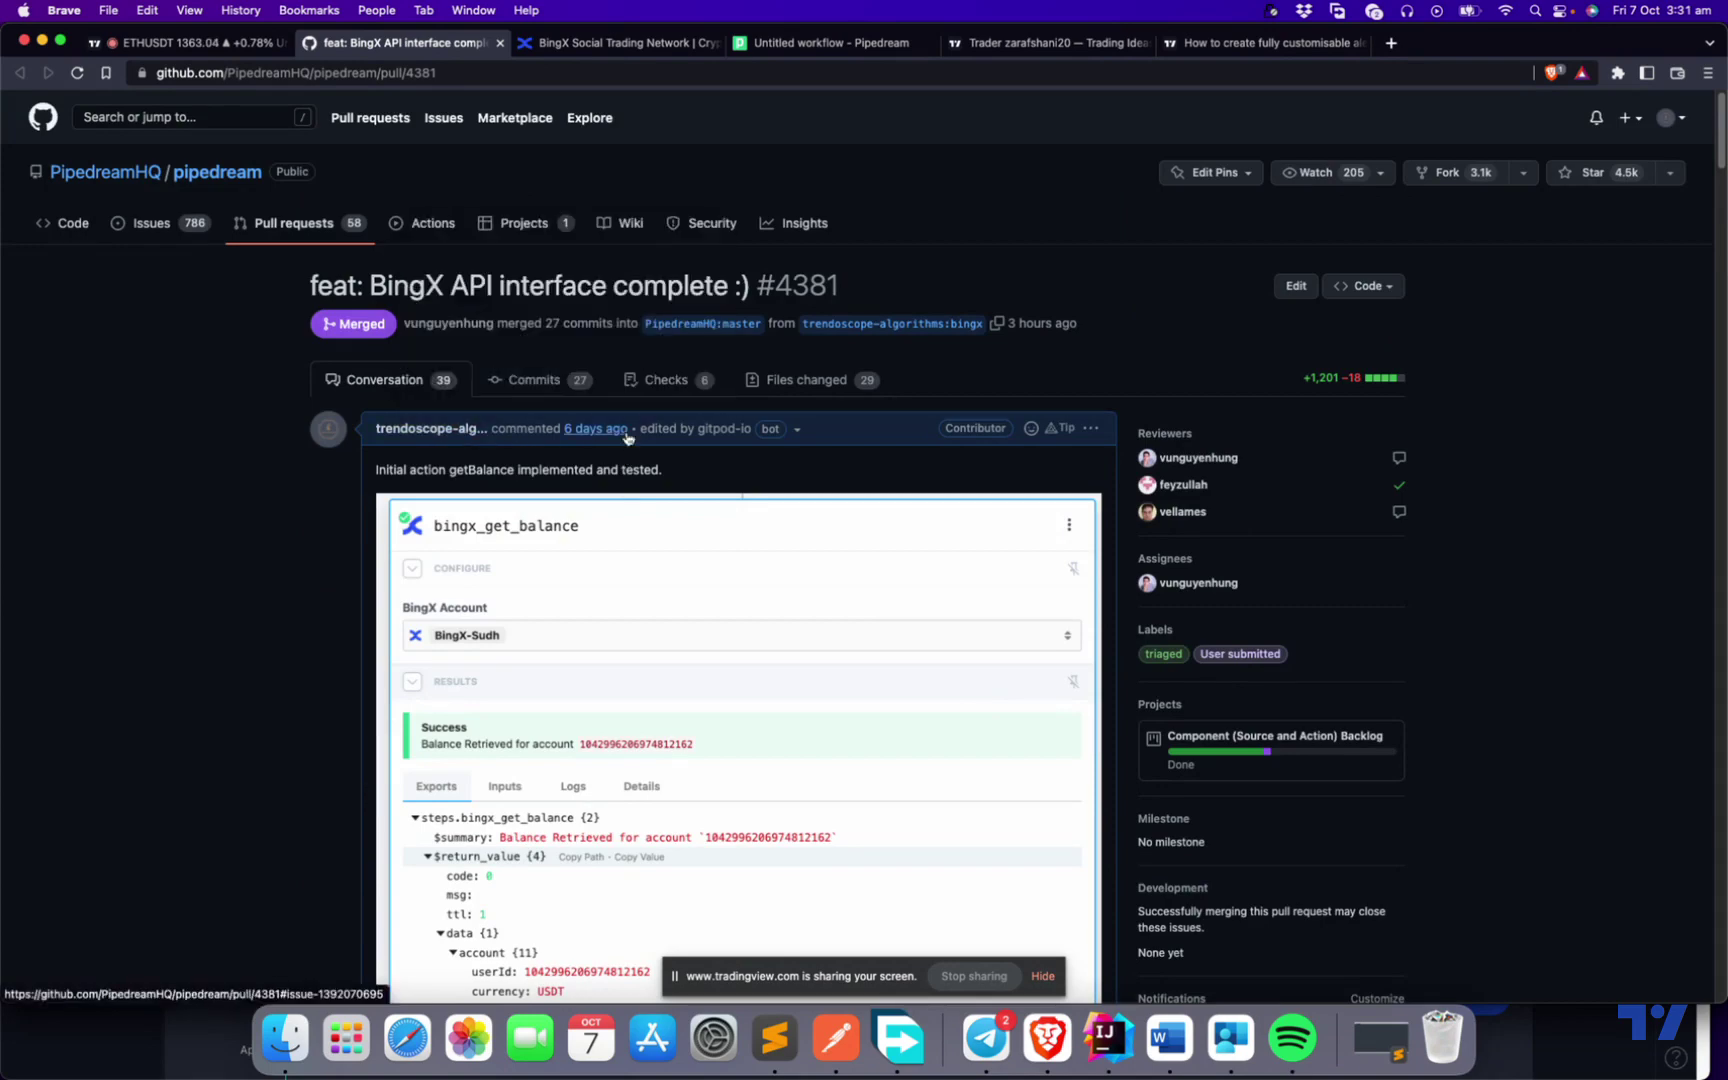
scroll(360, 930, down, 20)
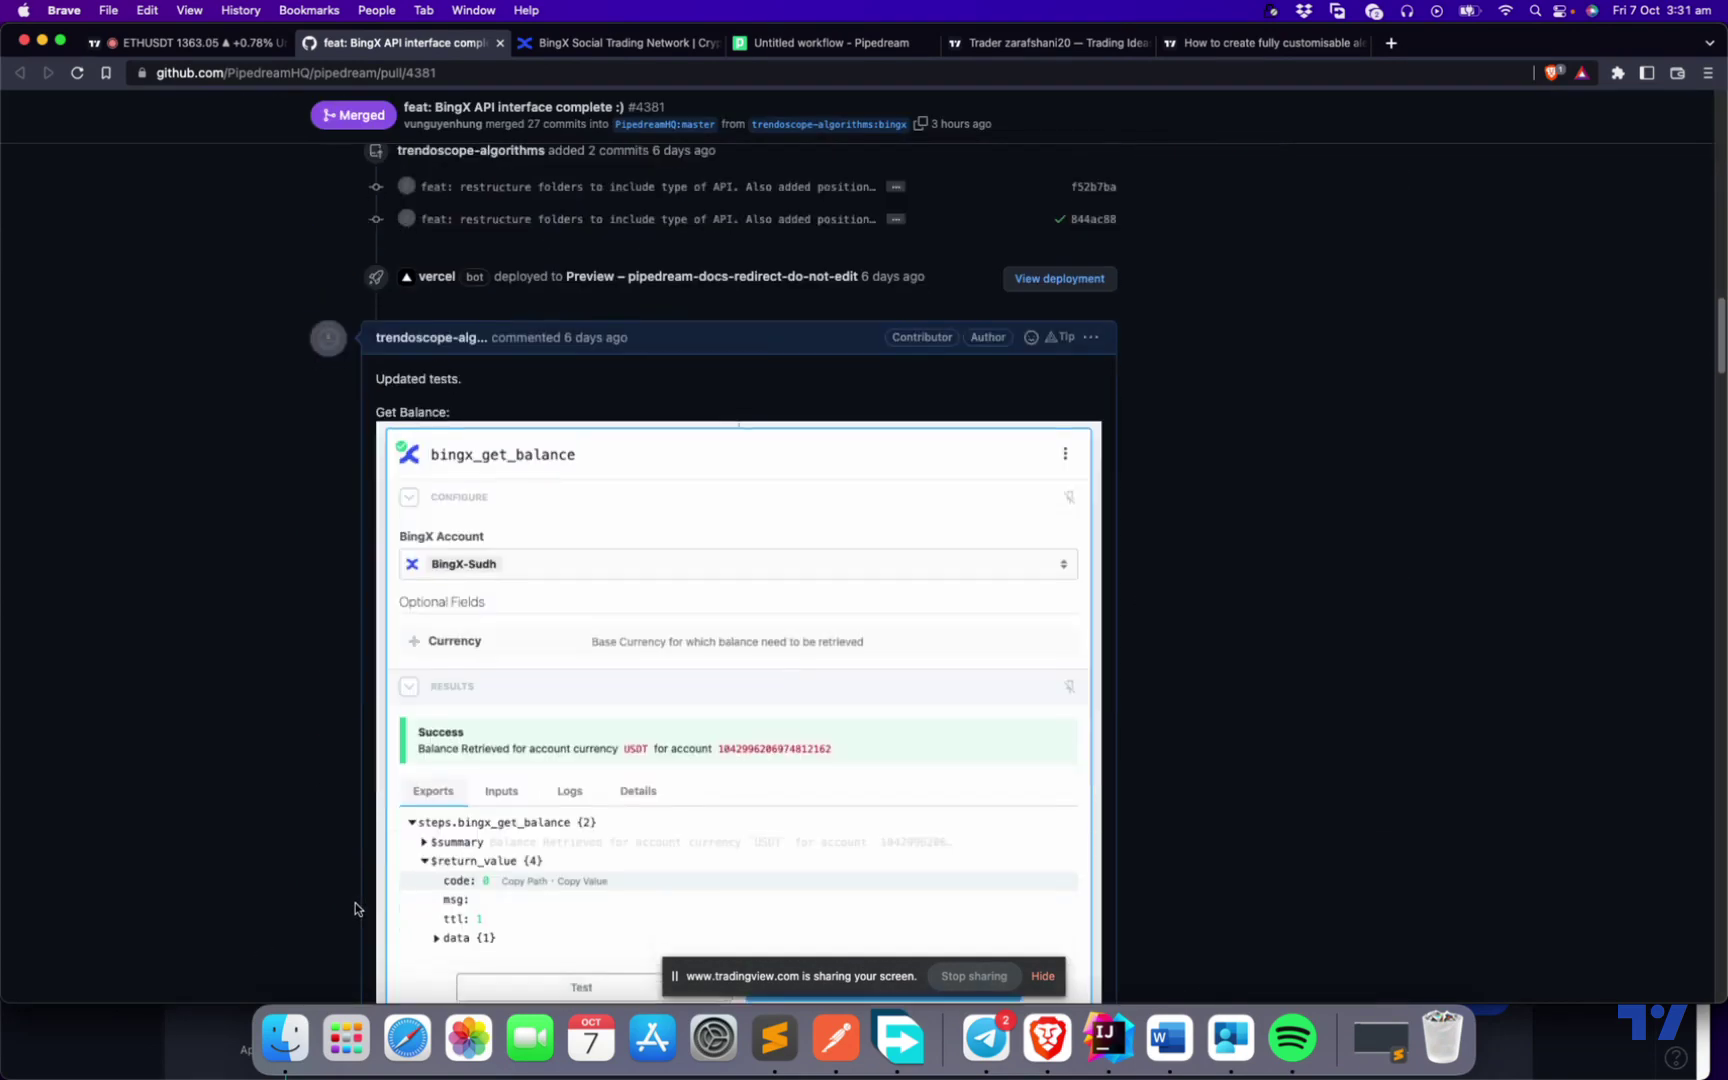
scroll(355, 908, up, 20)
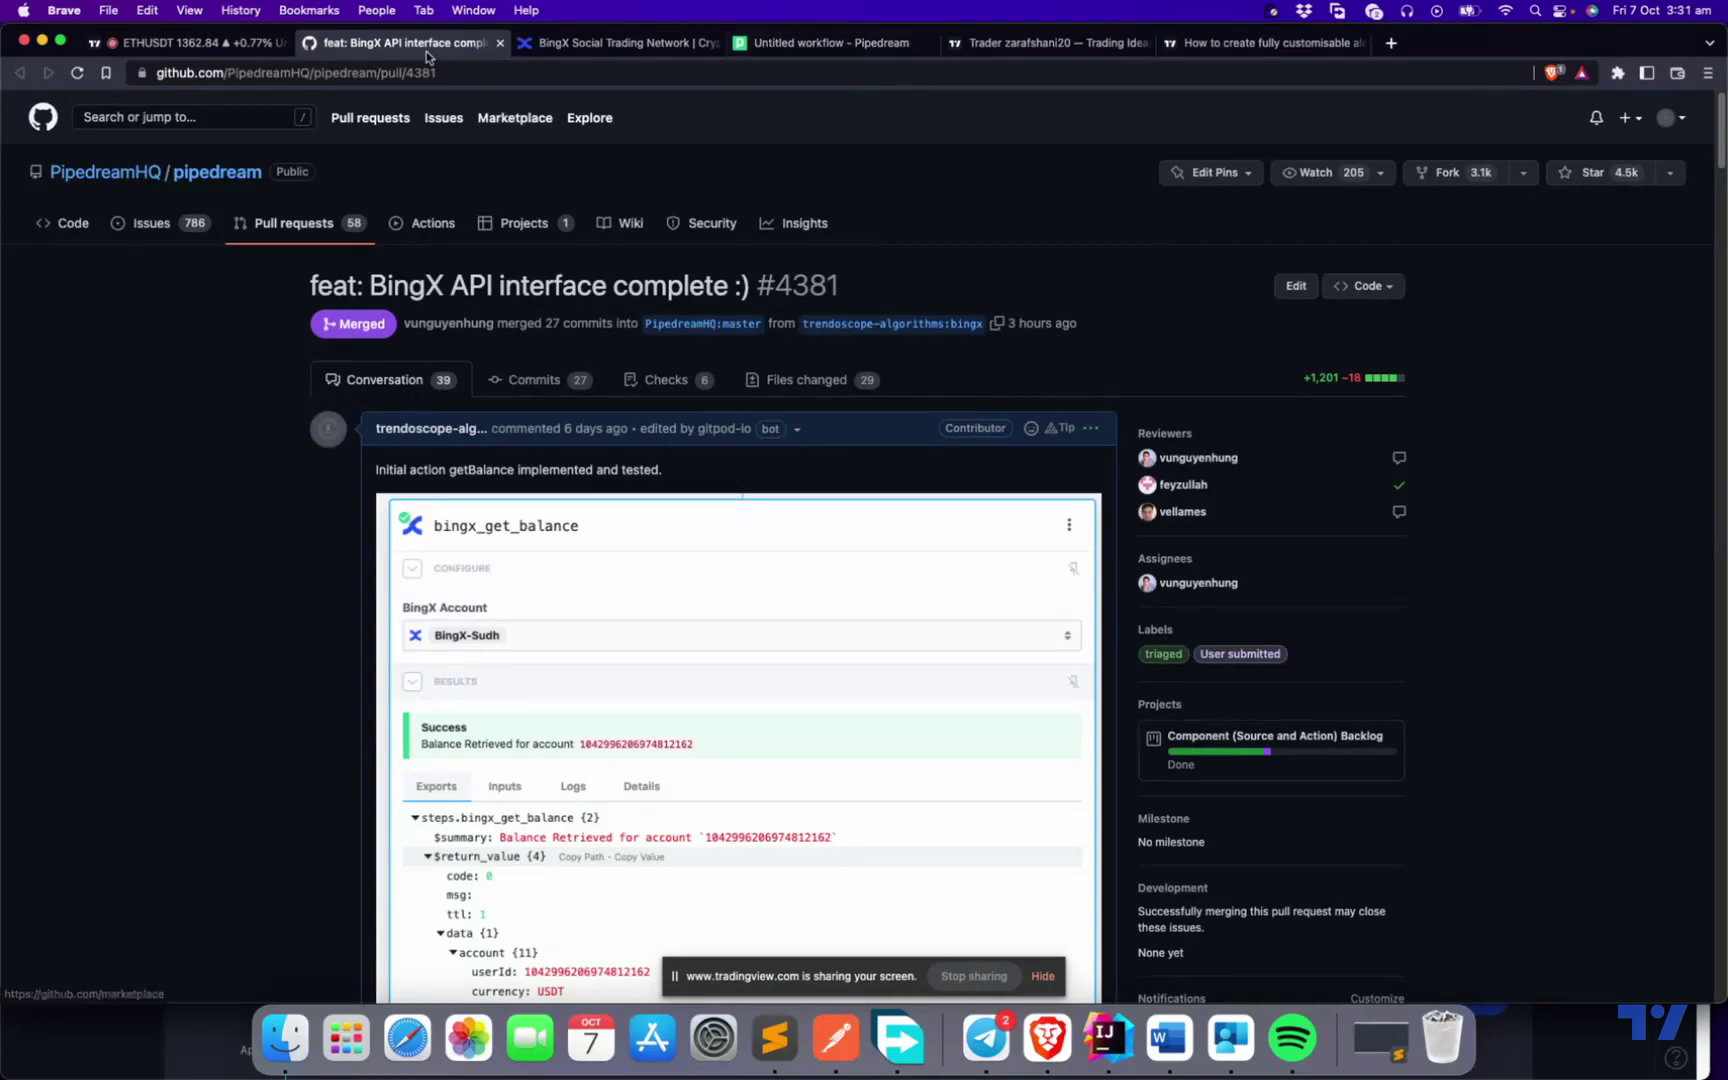
click(840, 47)
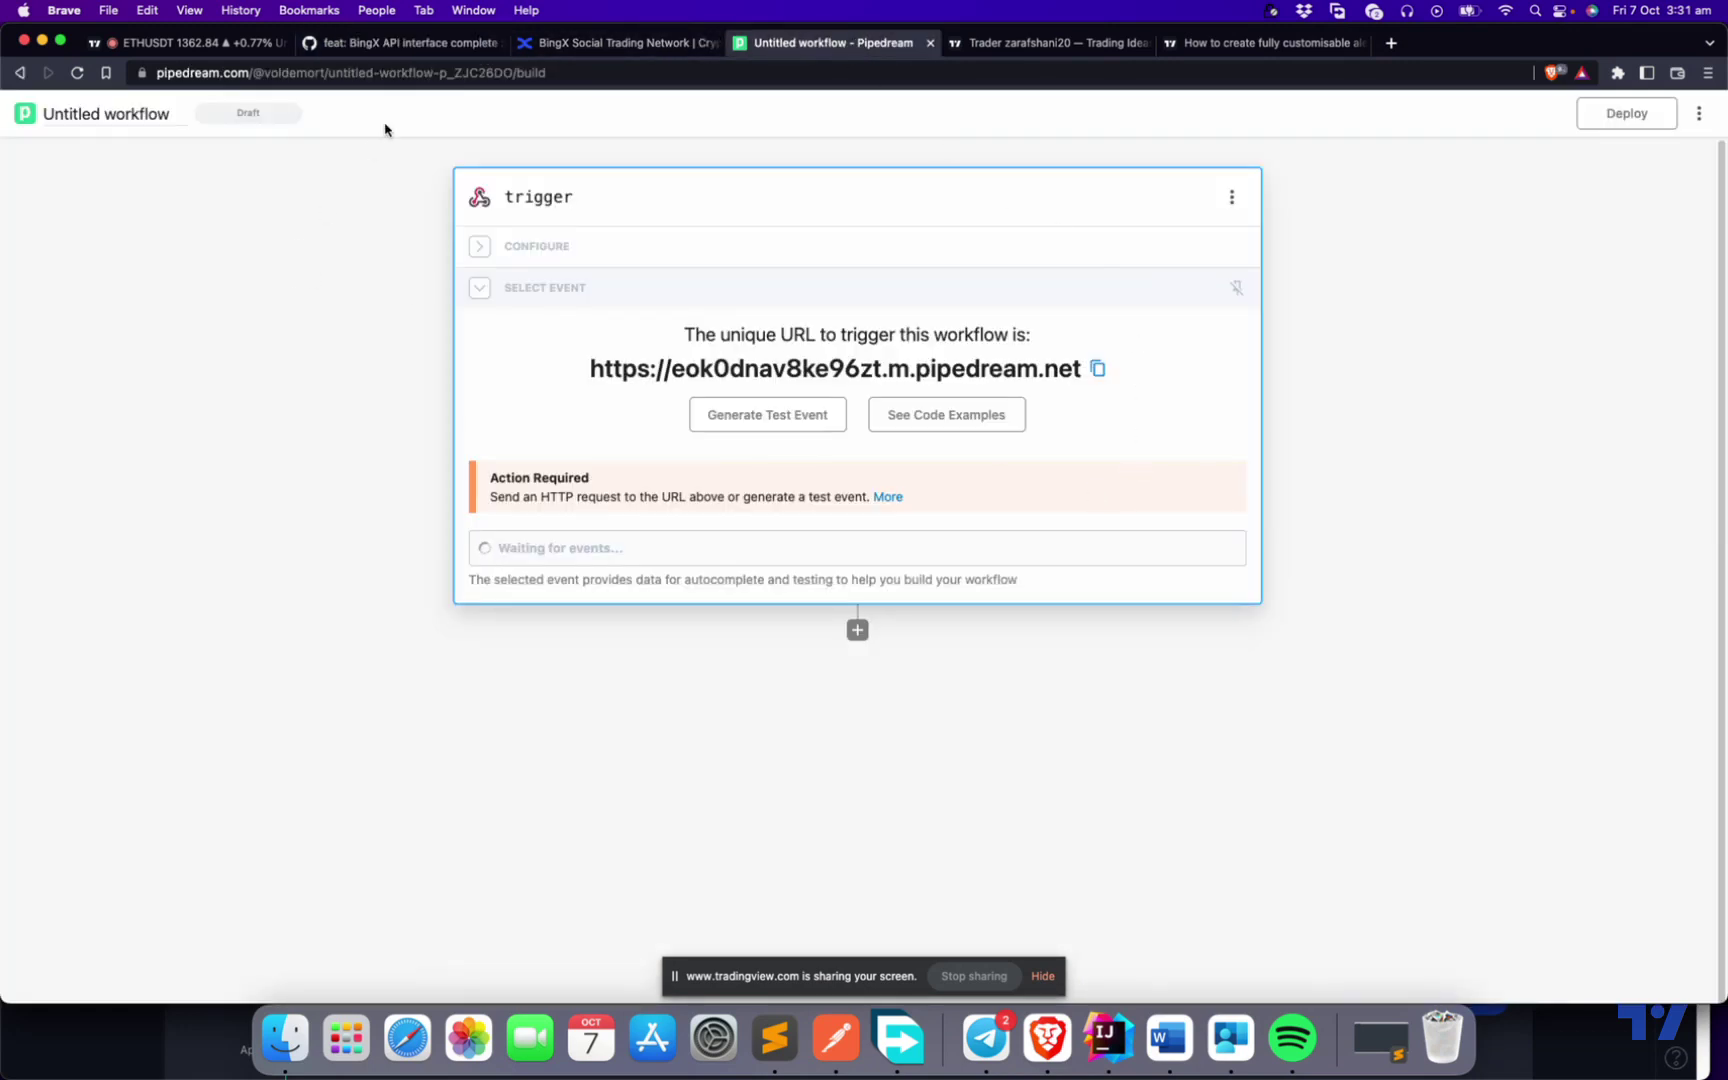
Check the BingX API page, then leave the untitled workflow via Back to workflows.
click(1698, 115)
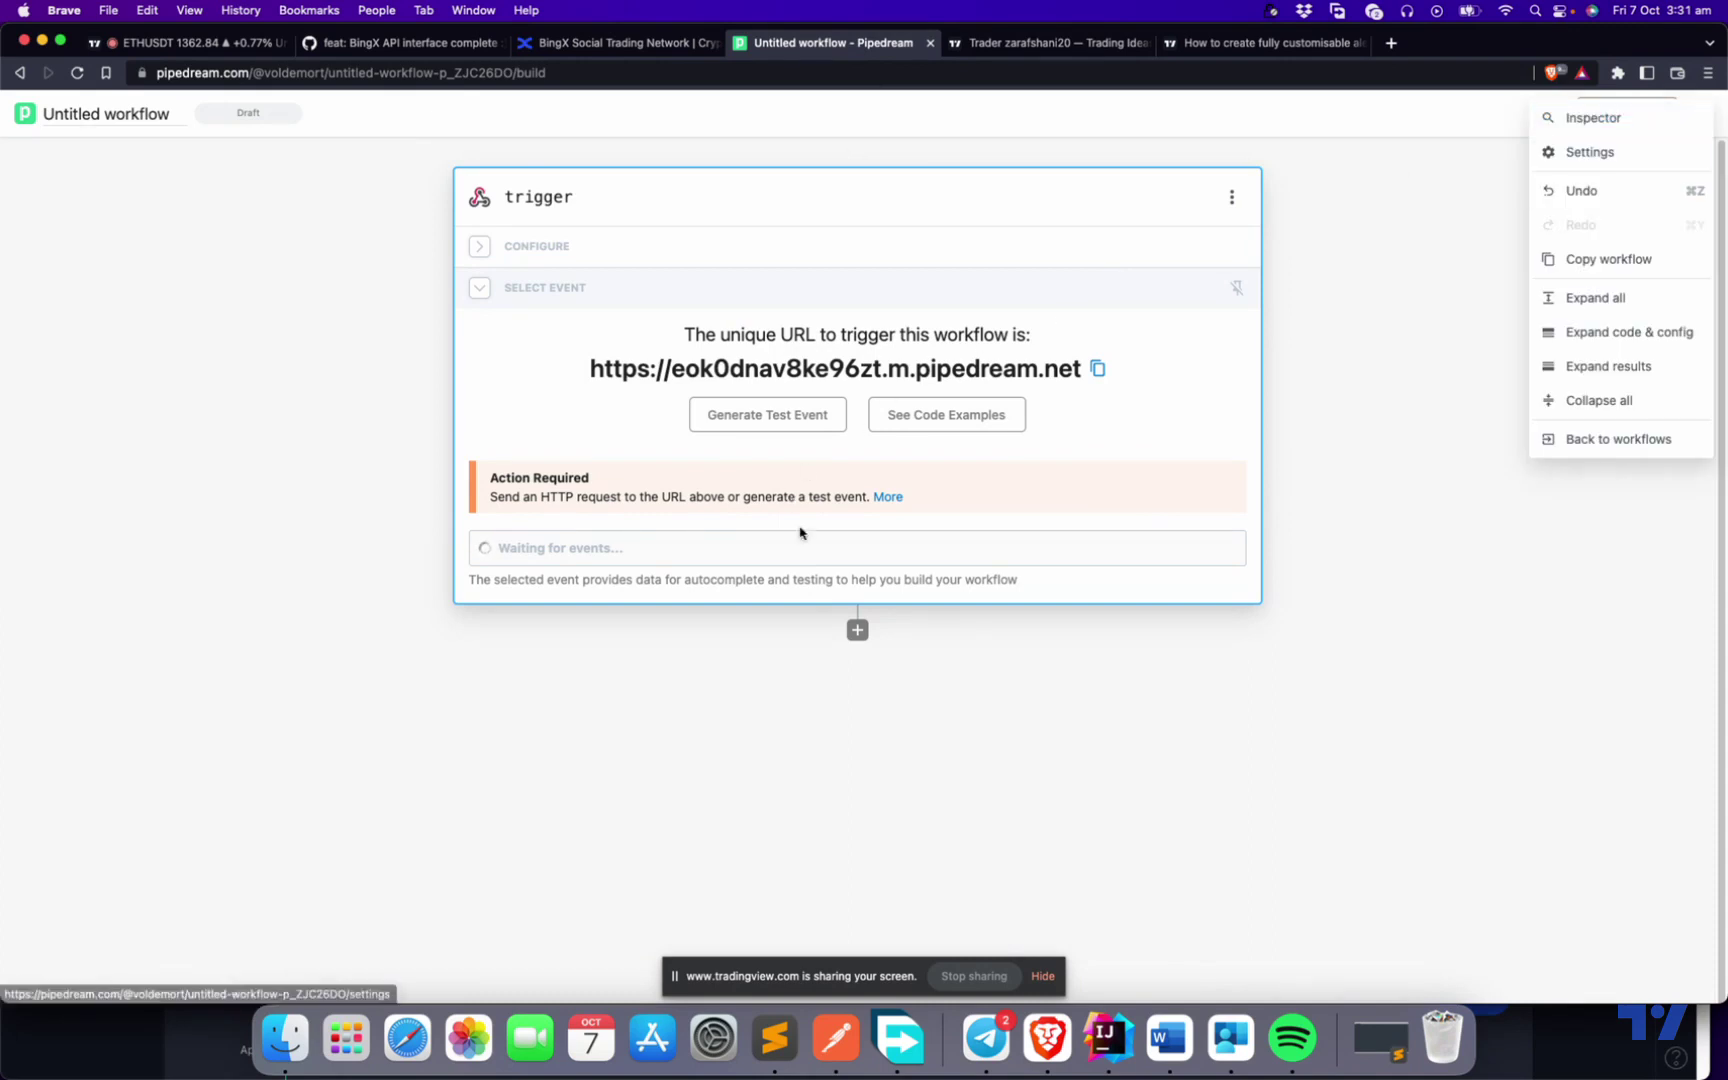
click(1450, 660)
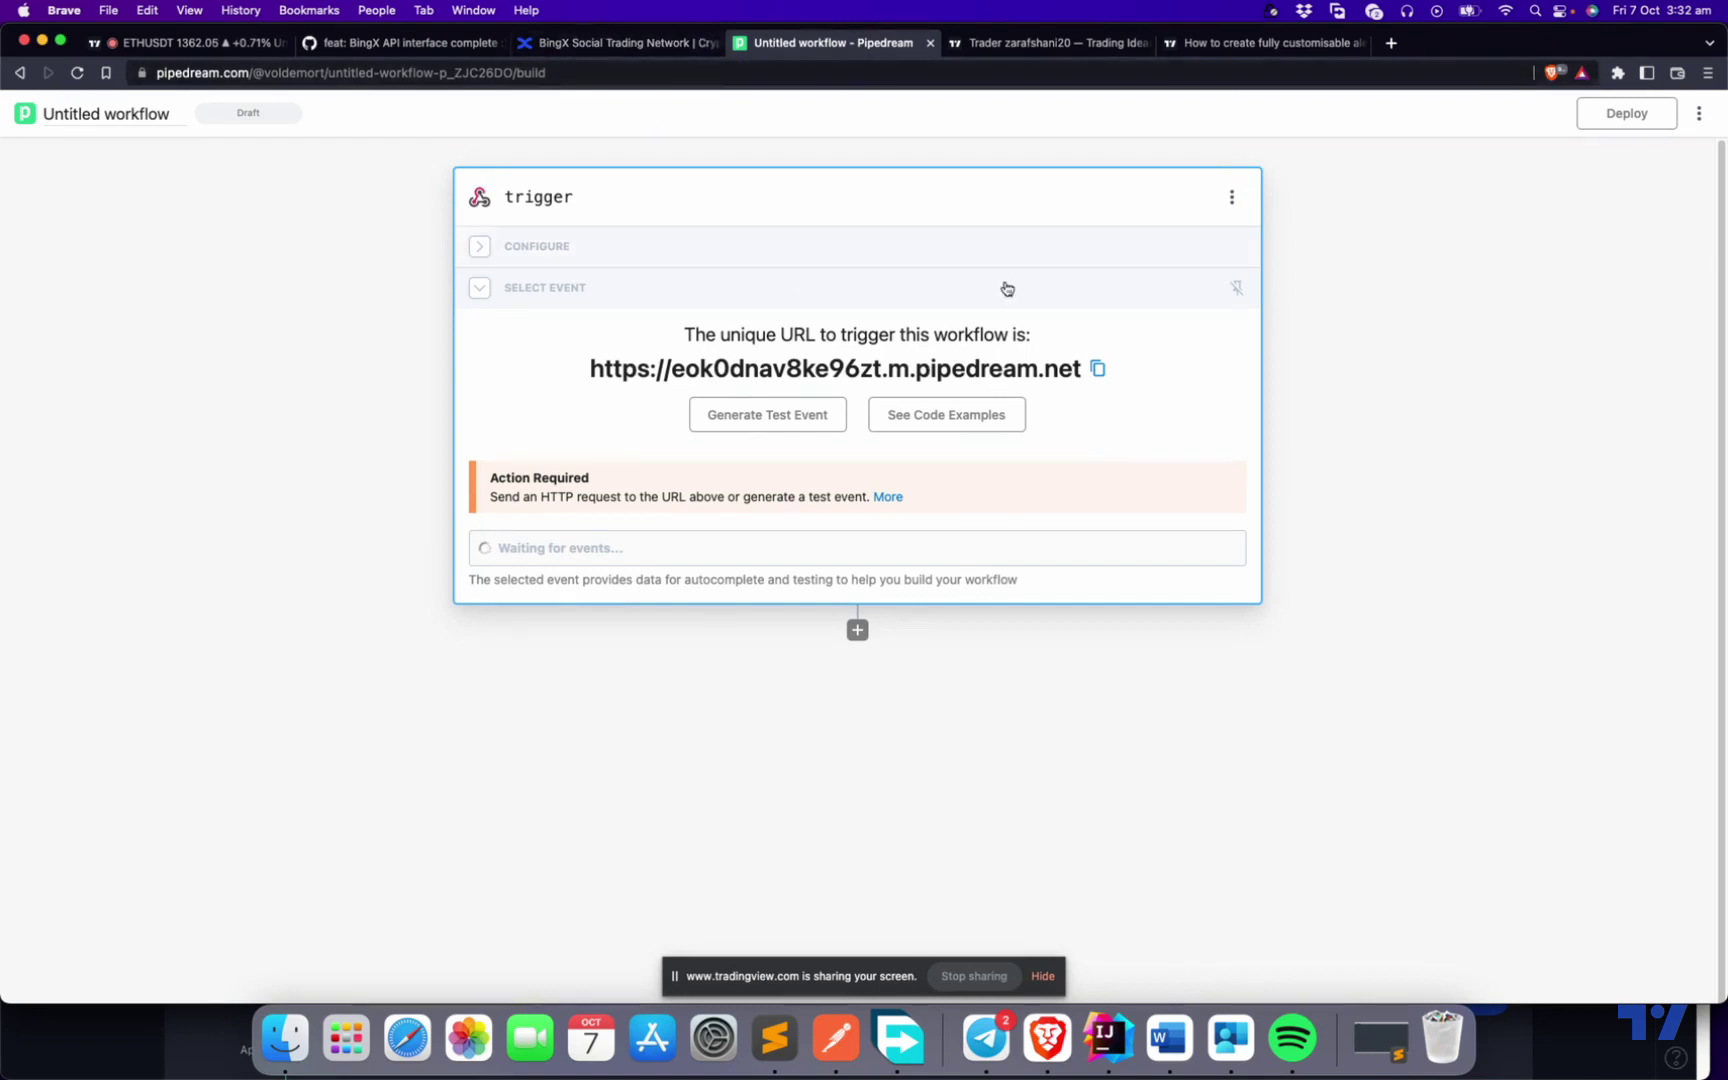
click(565, 42)
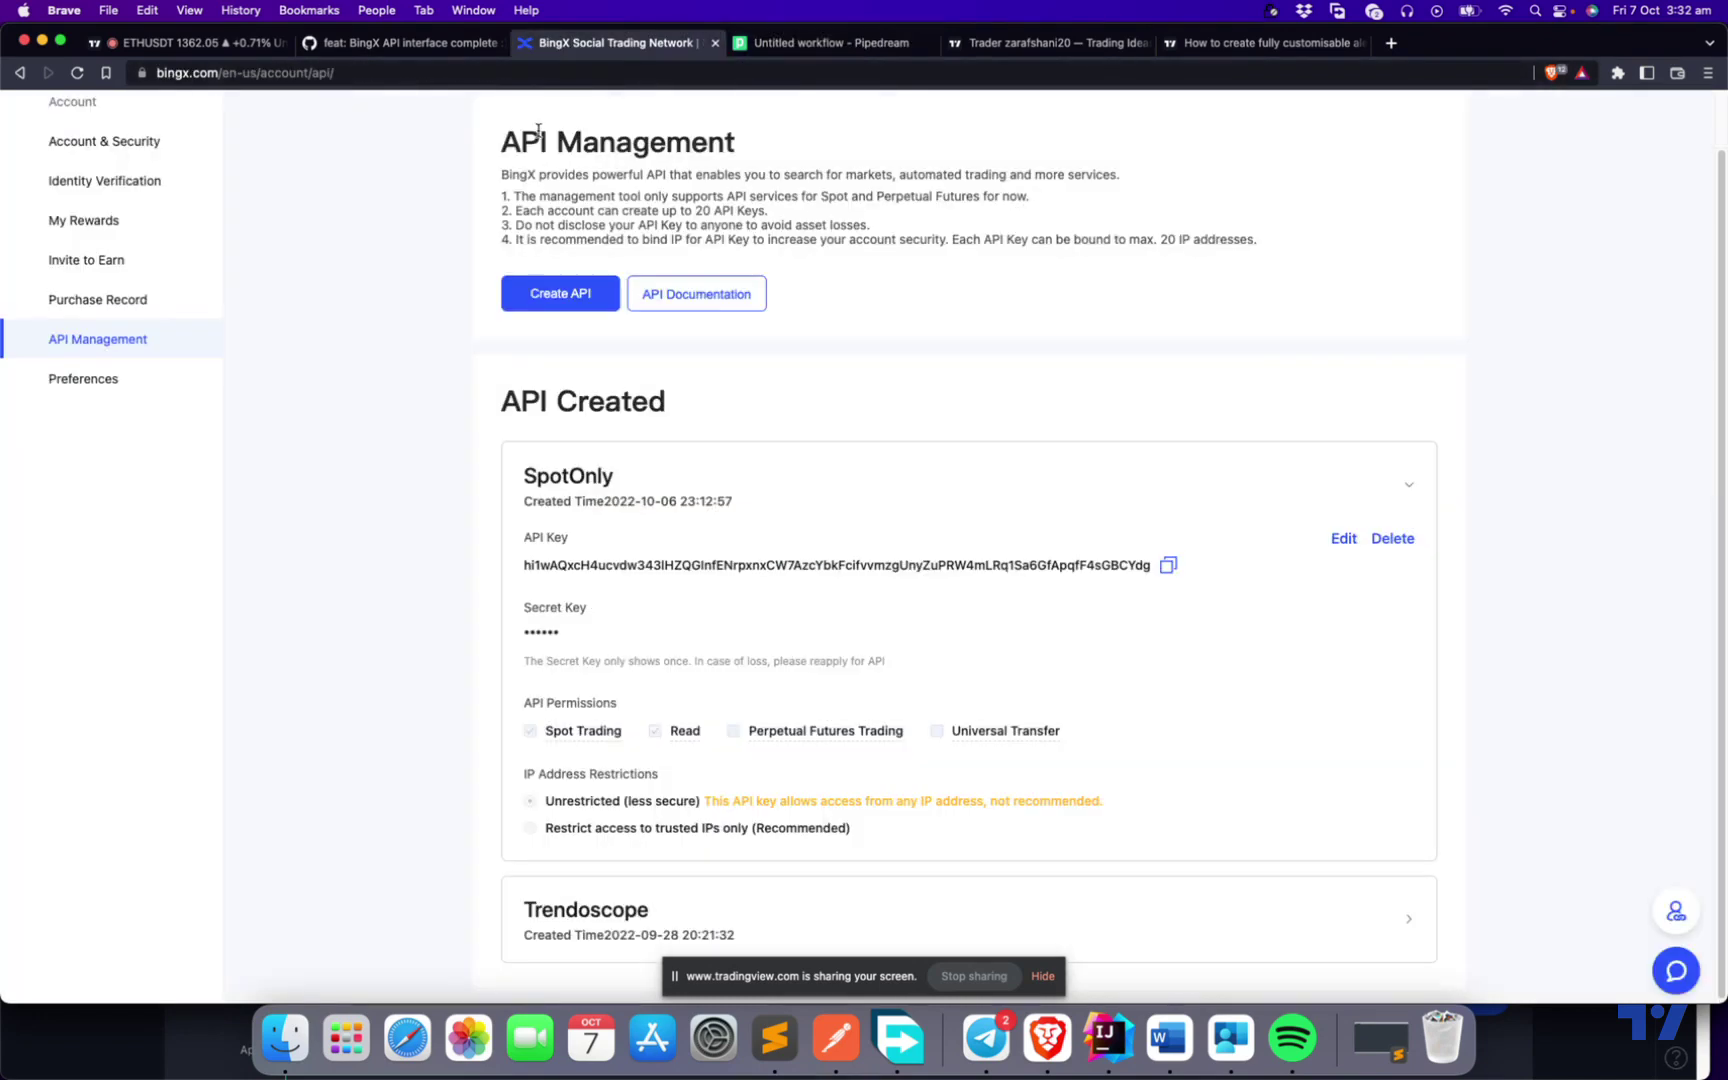
scroll(546, 170, up, 2)
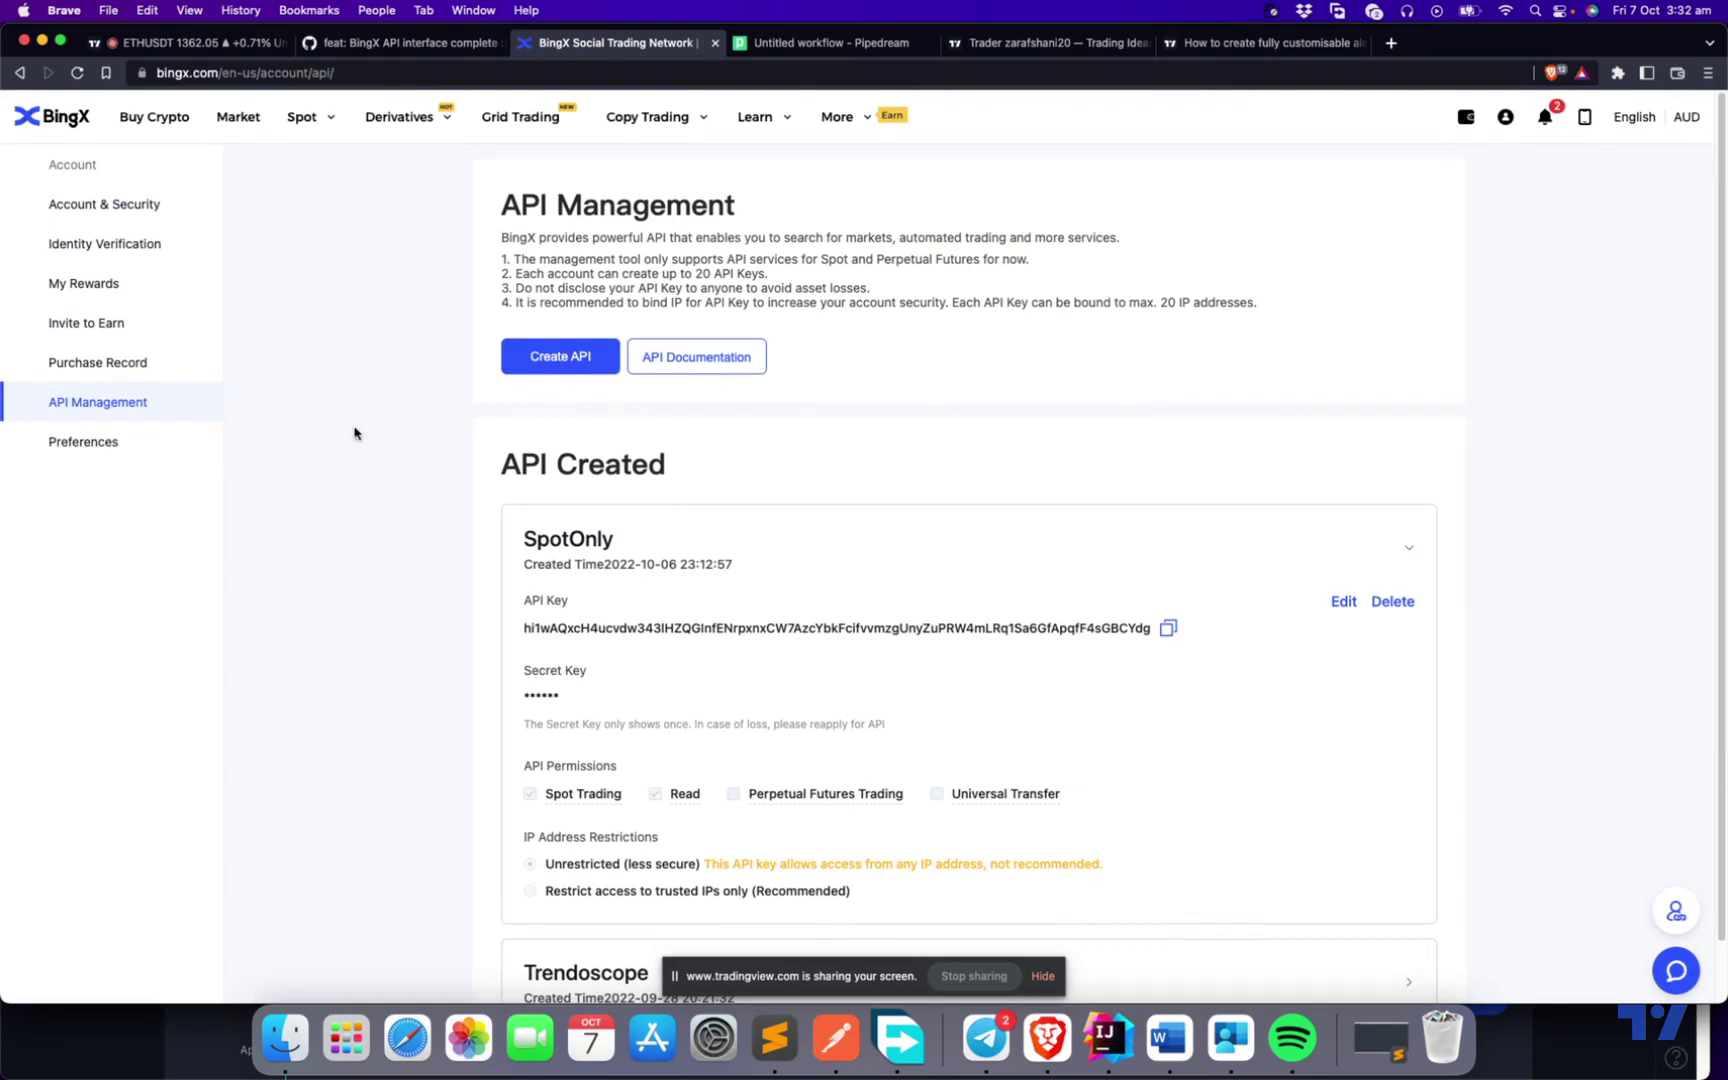
scroll(354, 433, down, 2)
click(820, 43)
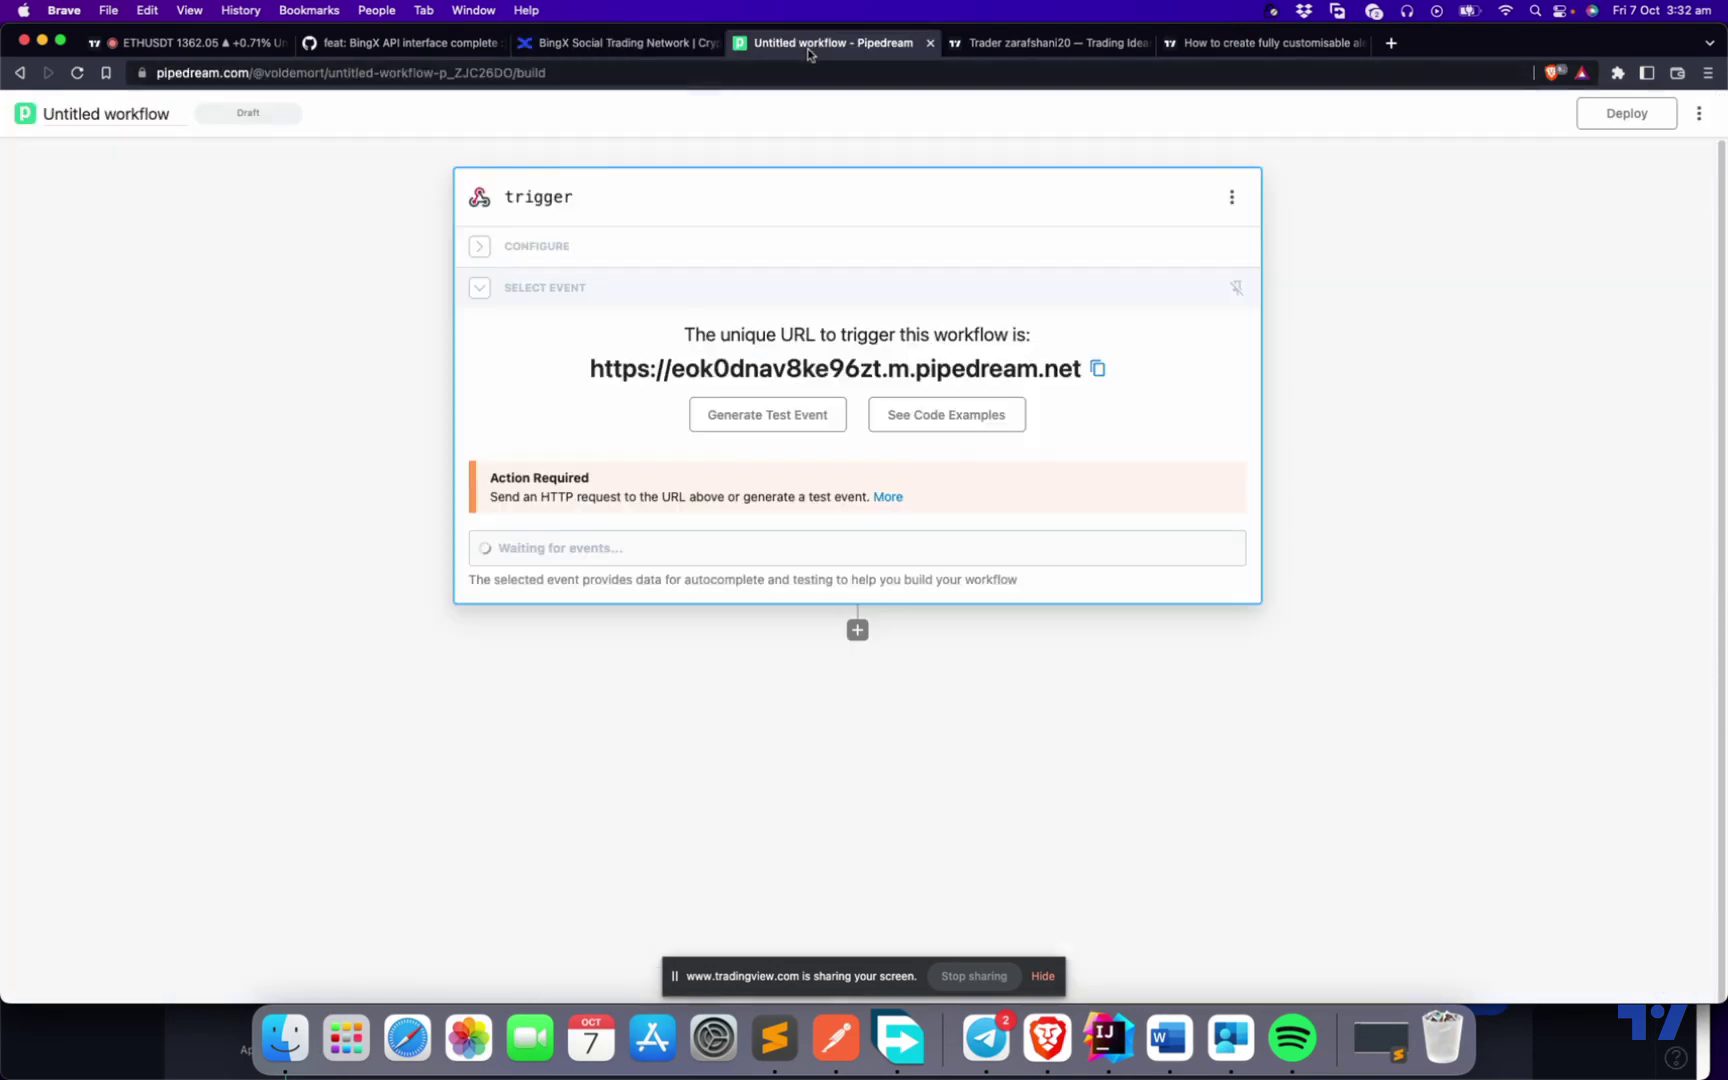
click(1699, 113)
click(1593, 450)
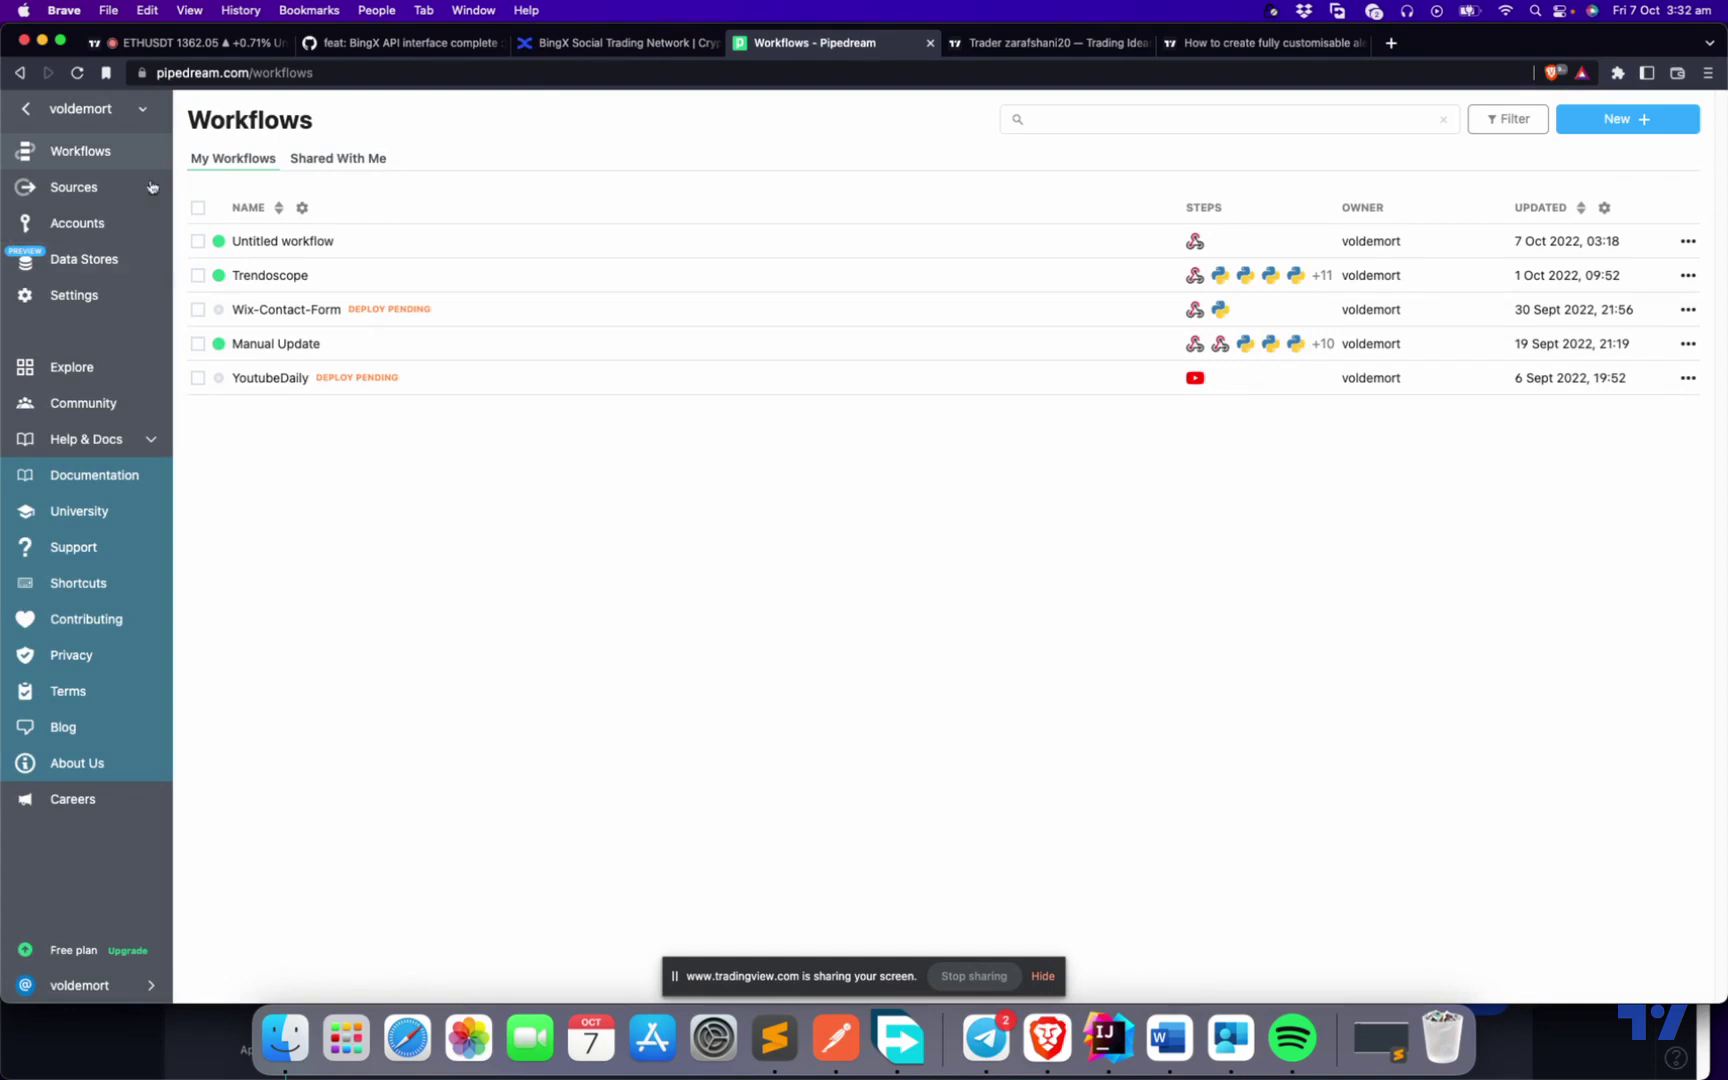
Start connecting a new BingX account from Connected Accounts.
click(78, 224)
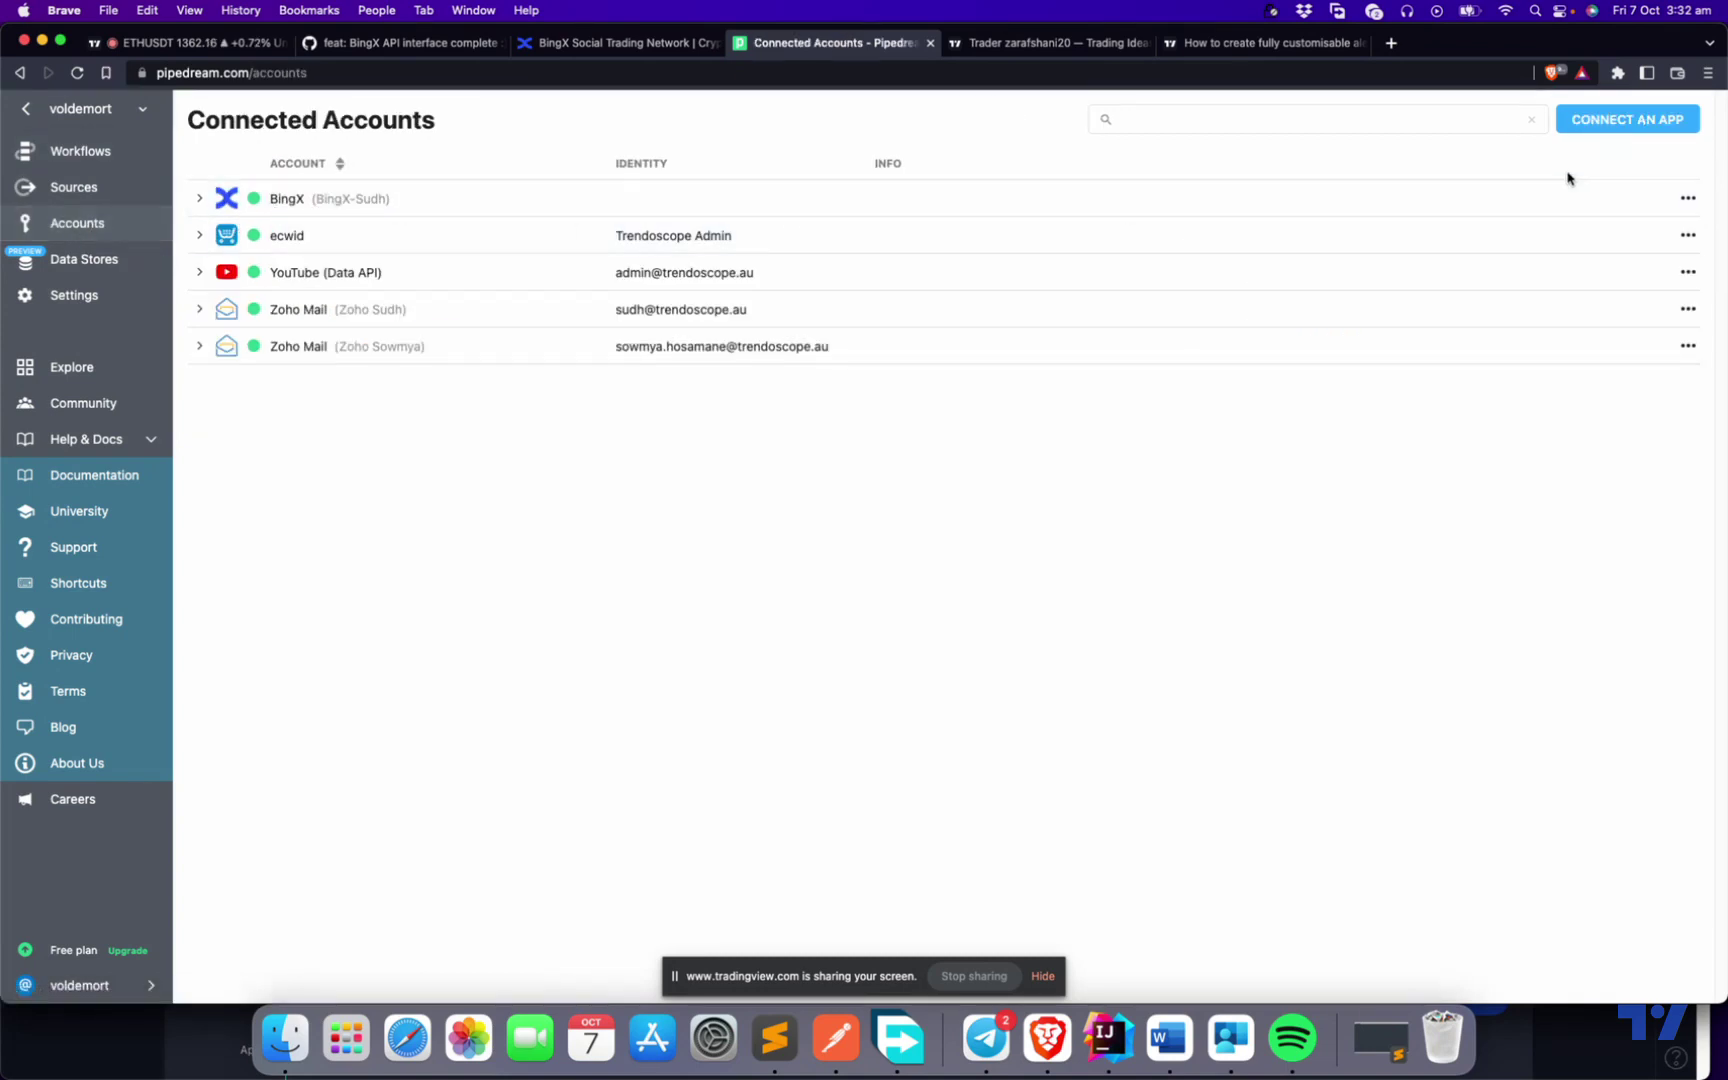
click(1653, 119)
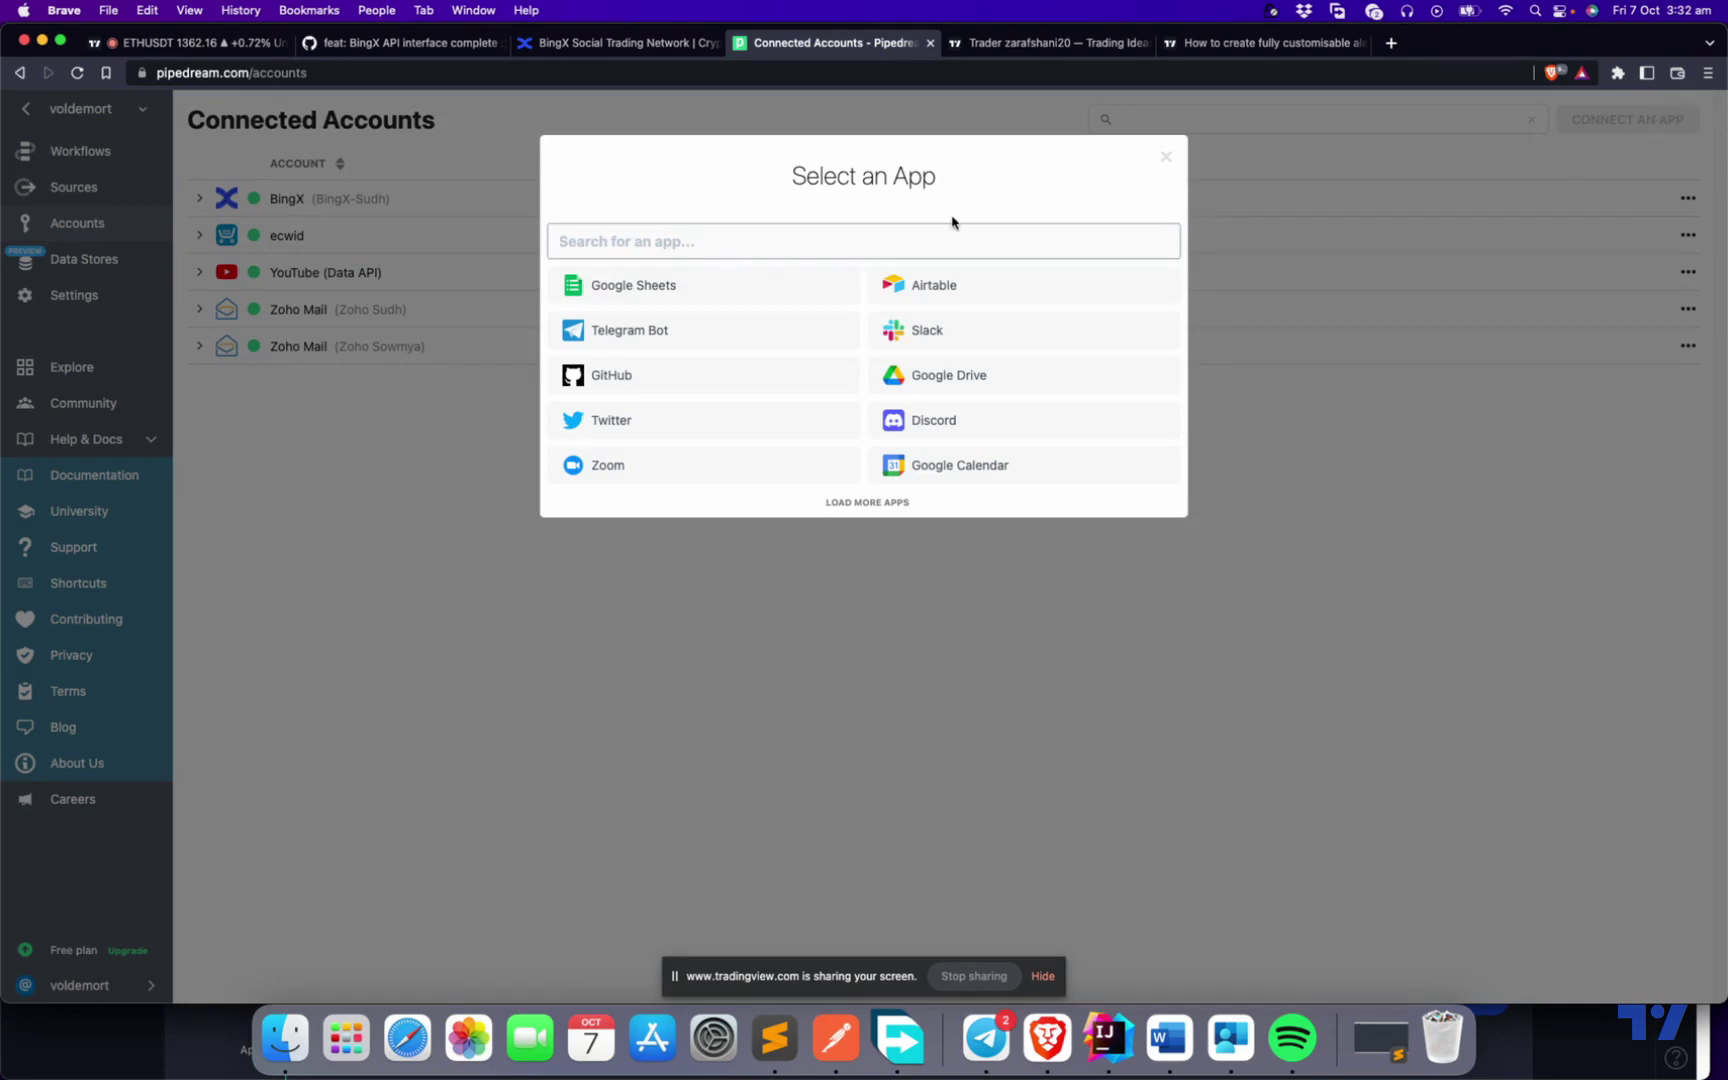
text(bingx)
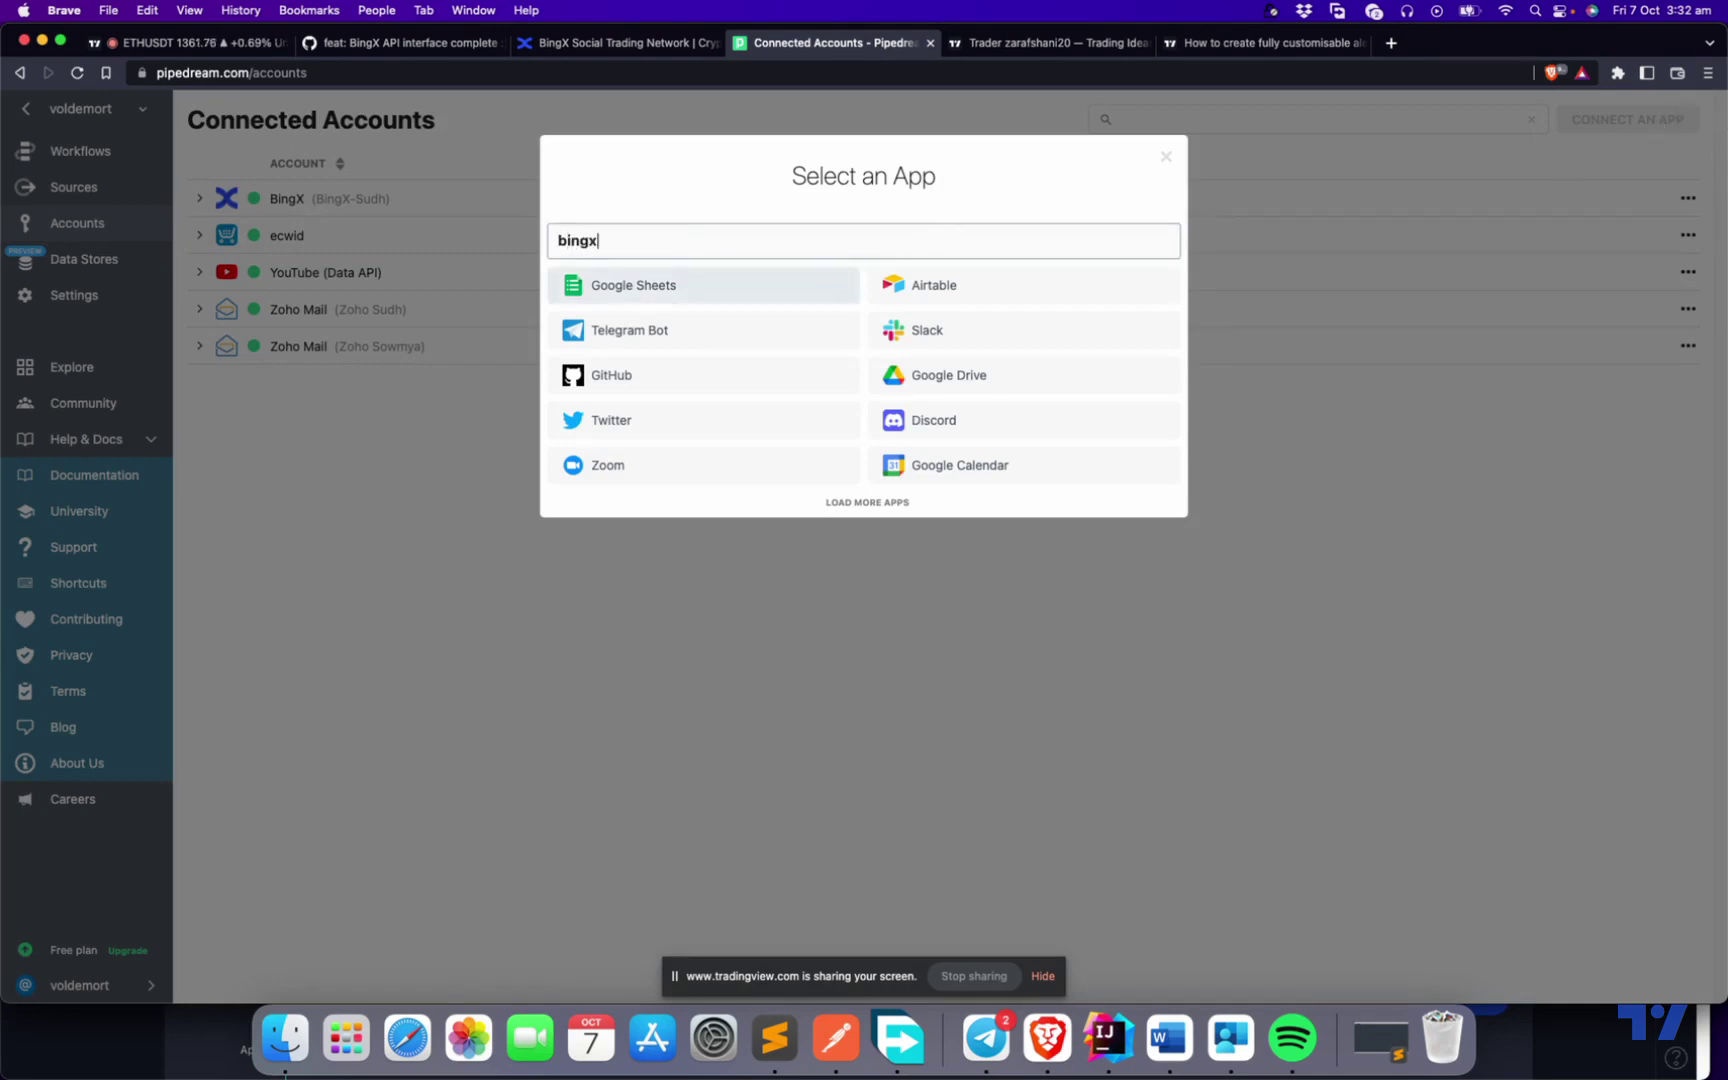
click(680, 292)
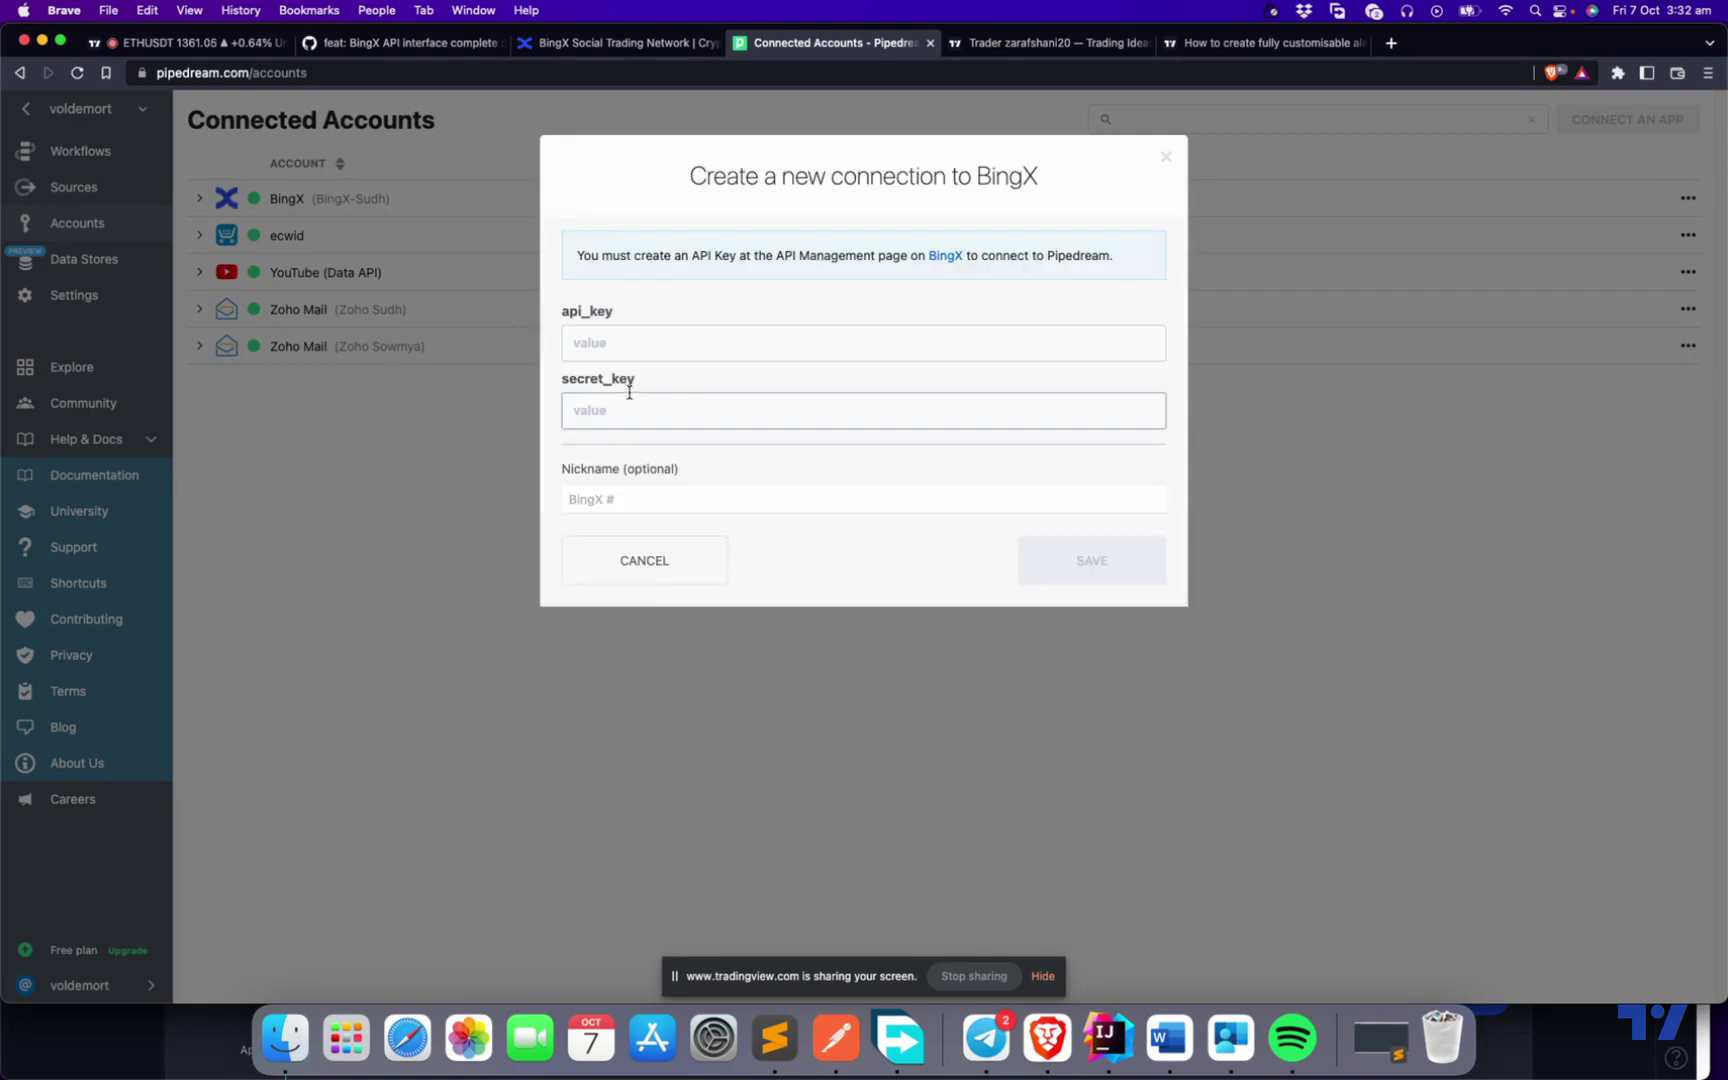
Cancel the BingX connection without entering a secret key, and open Workflows.
click(615, 43)
click(830, 43)
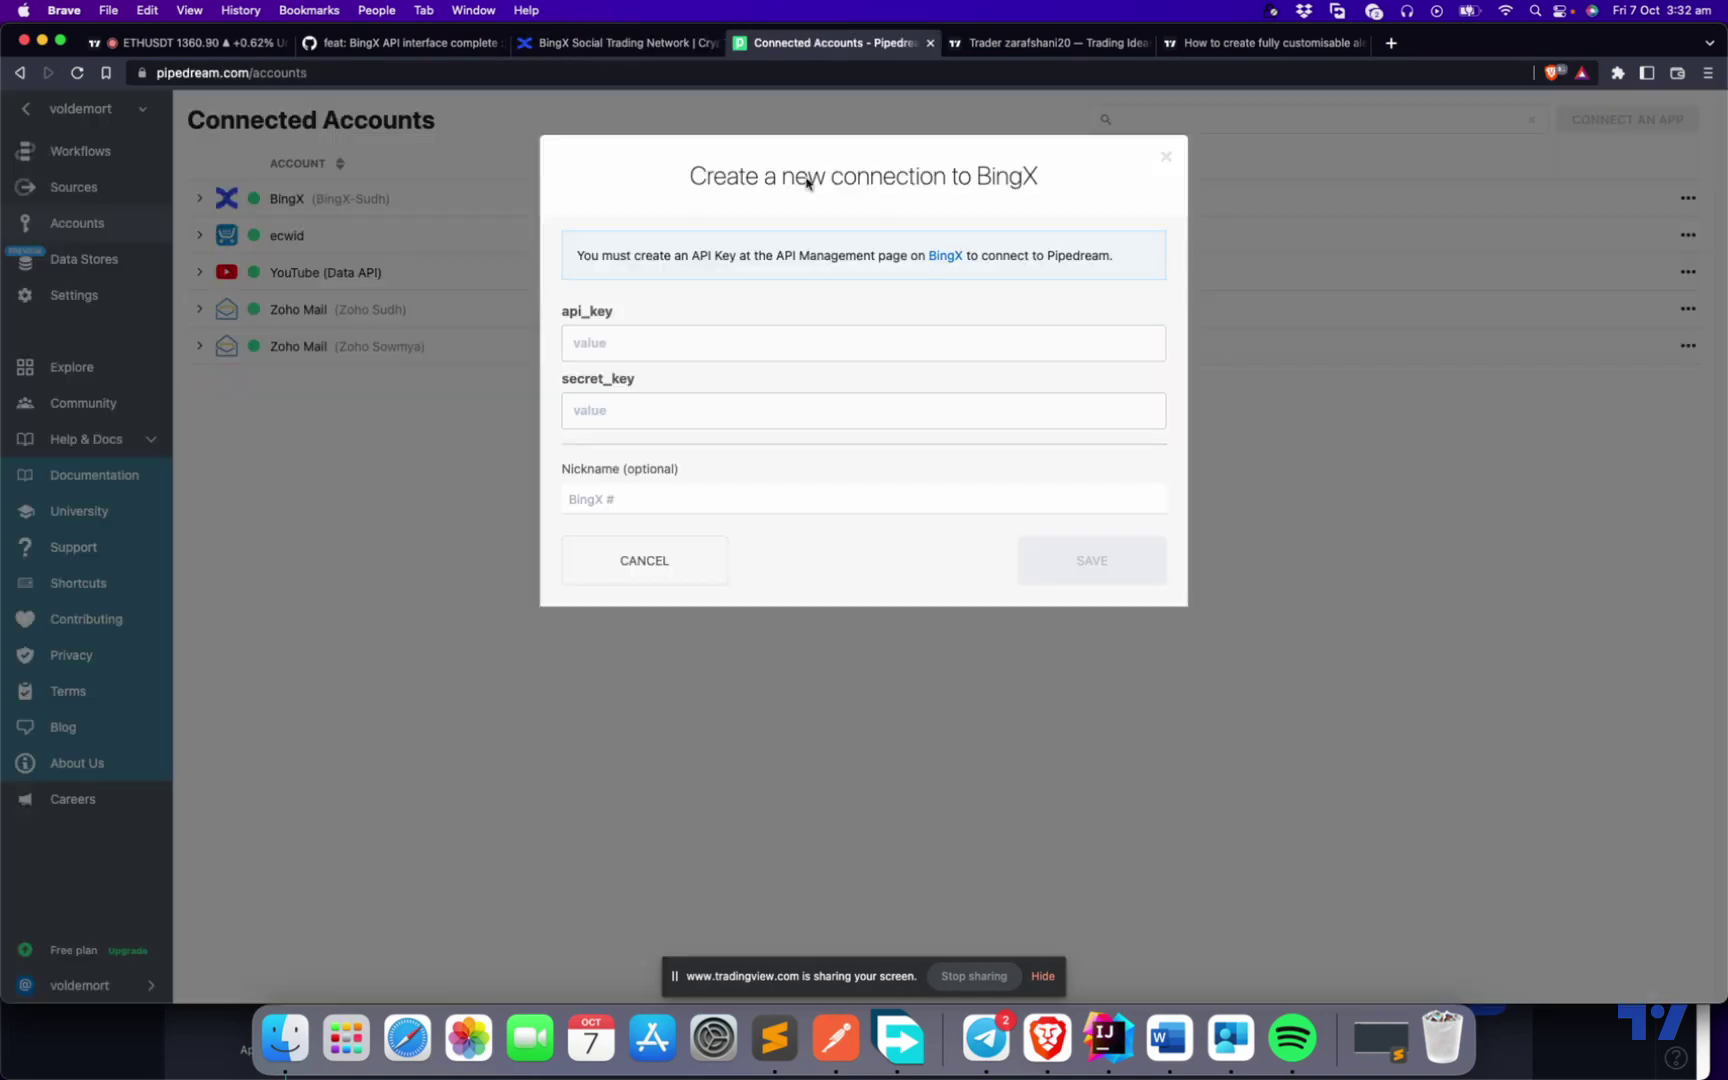
click(595, 404)
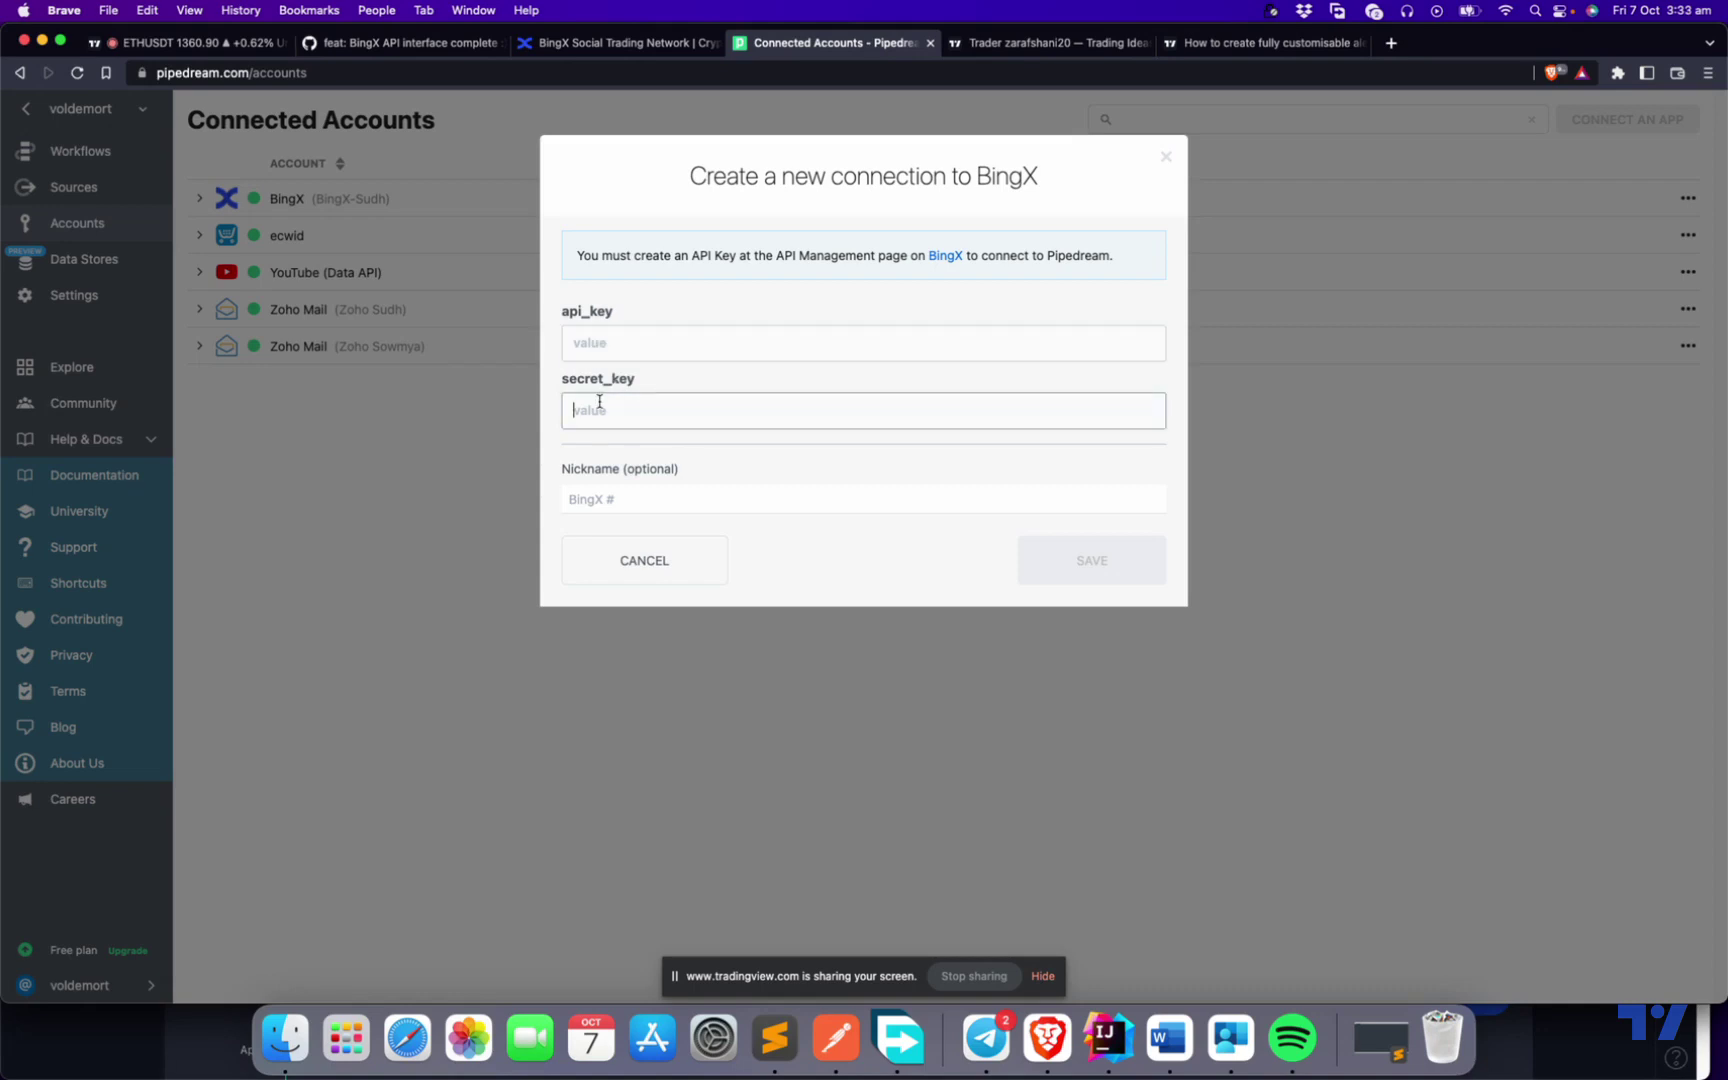
click(583, 506)
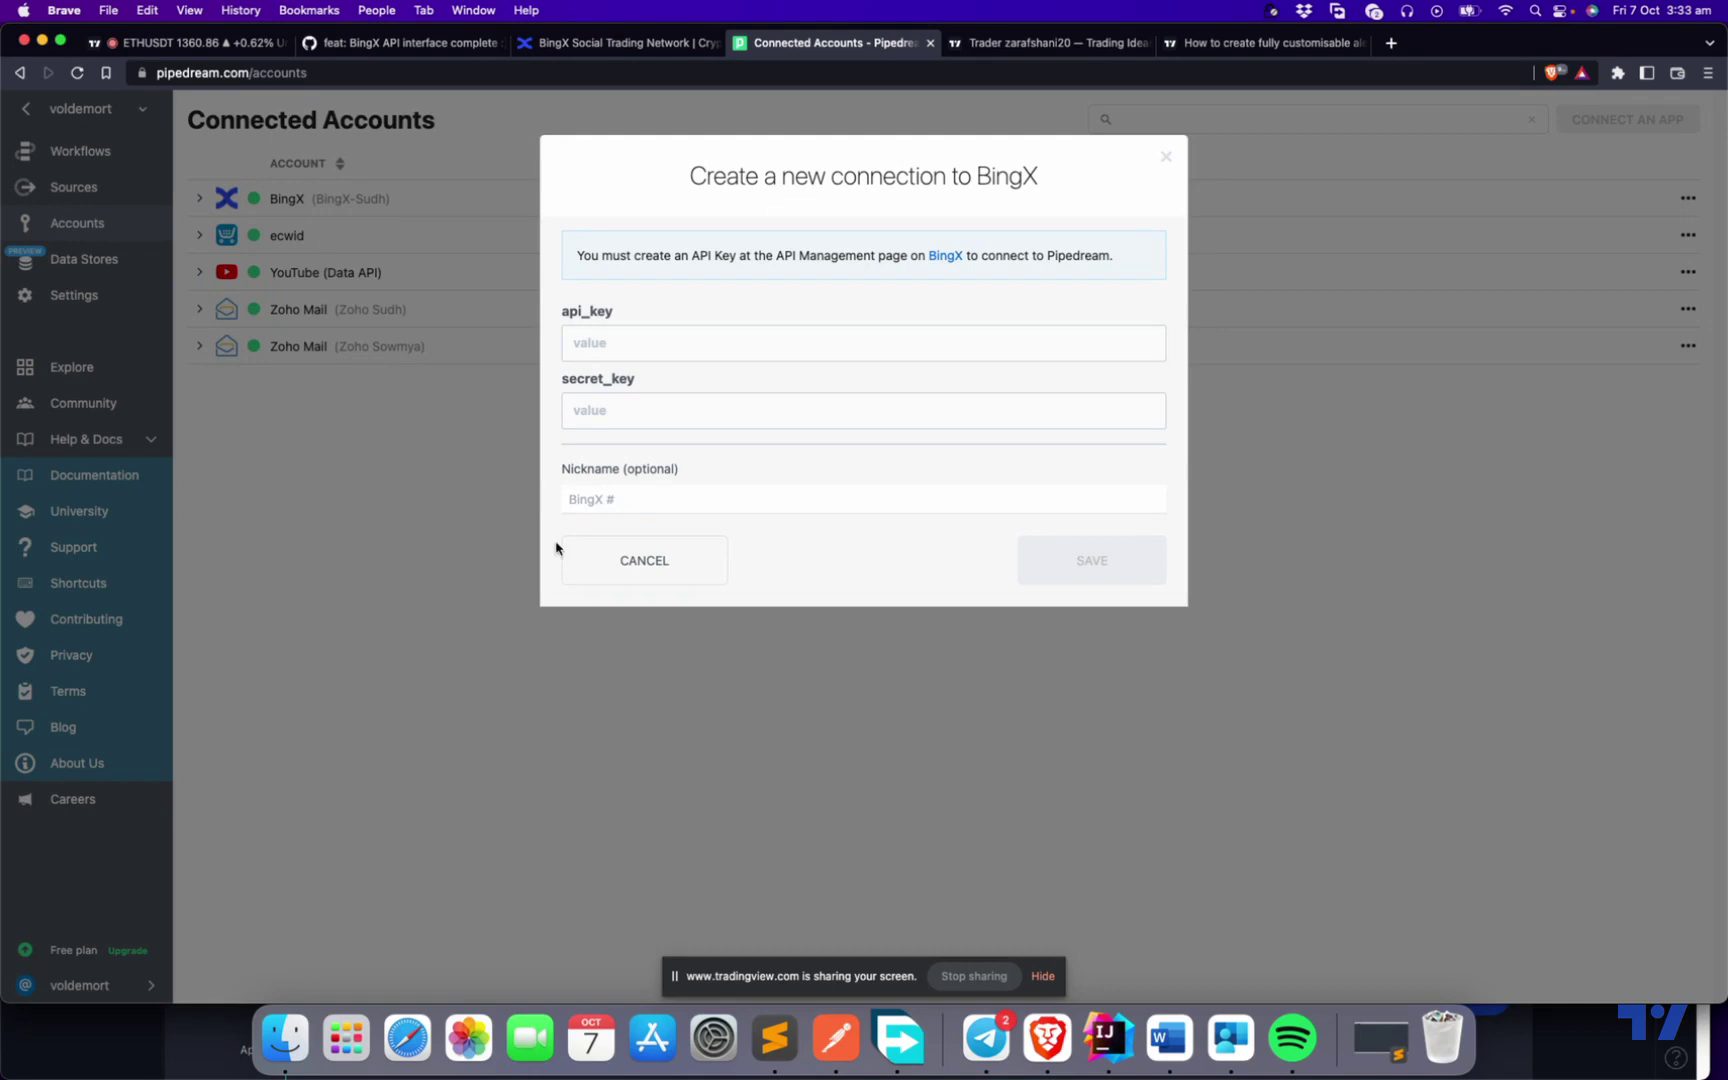
click(642, 563)
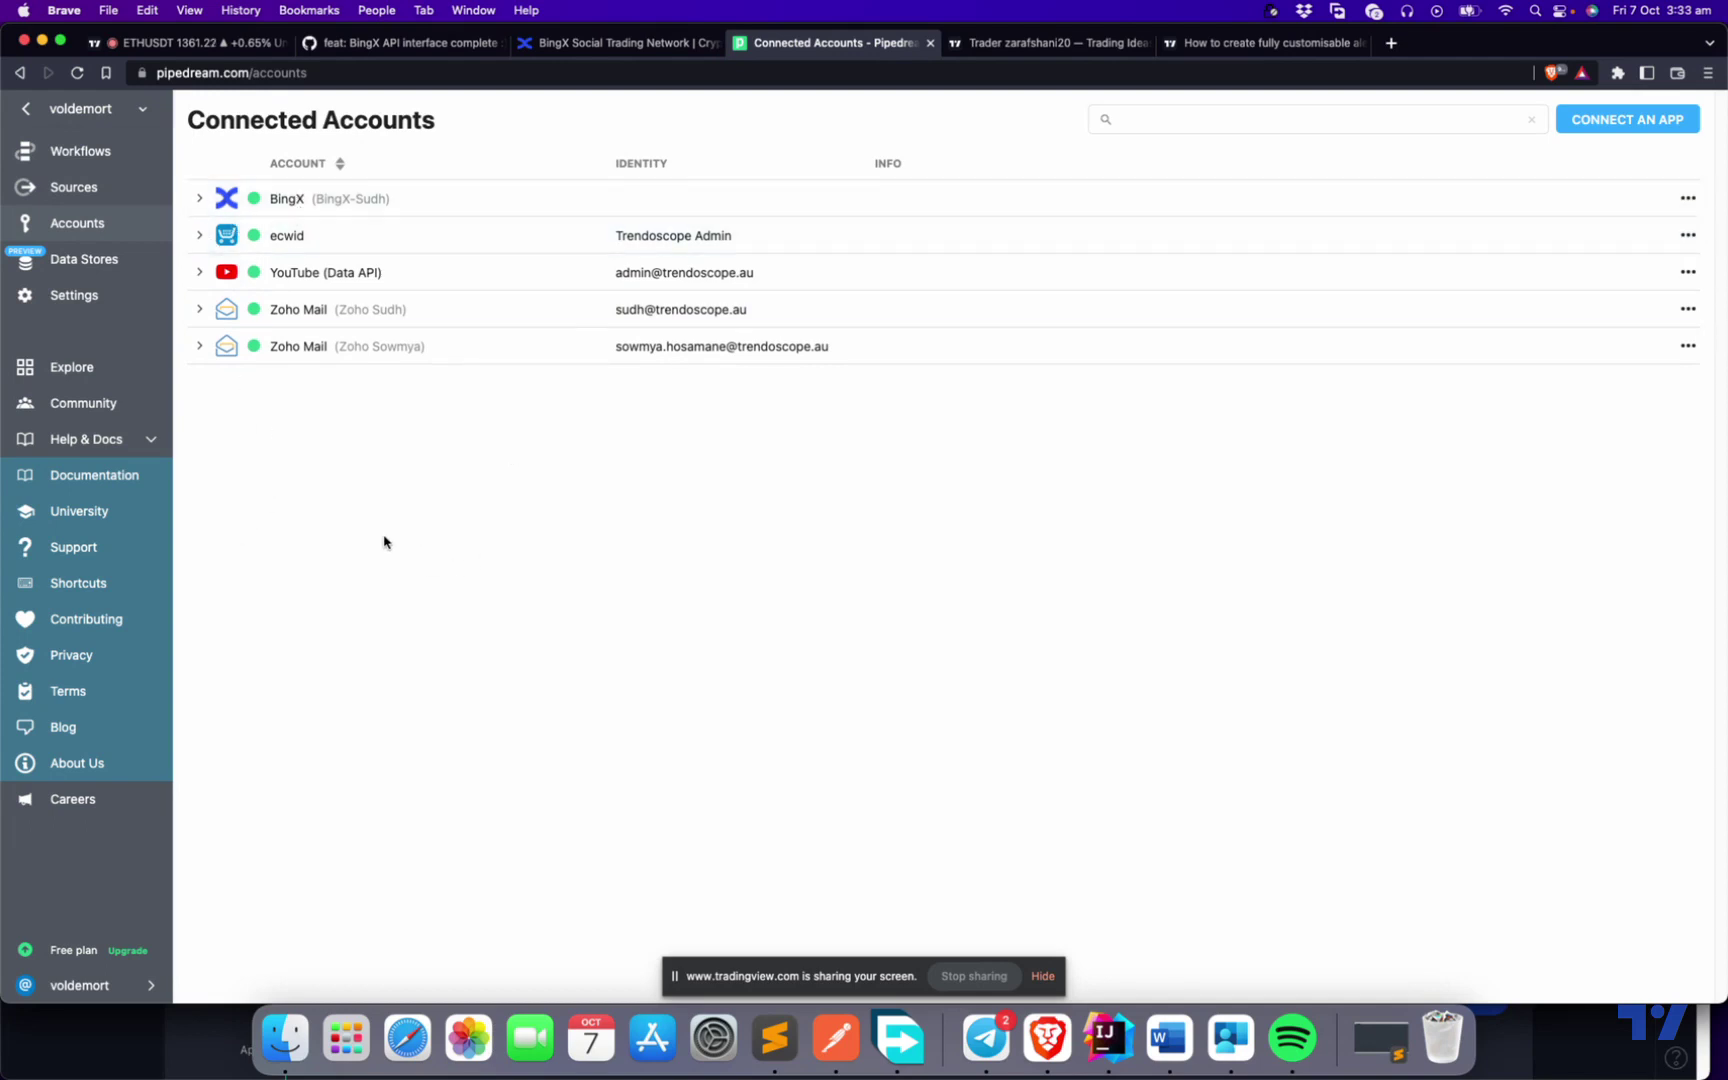
click(80, 151)
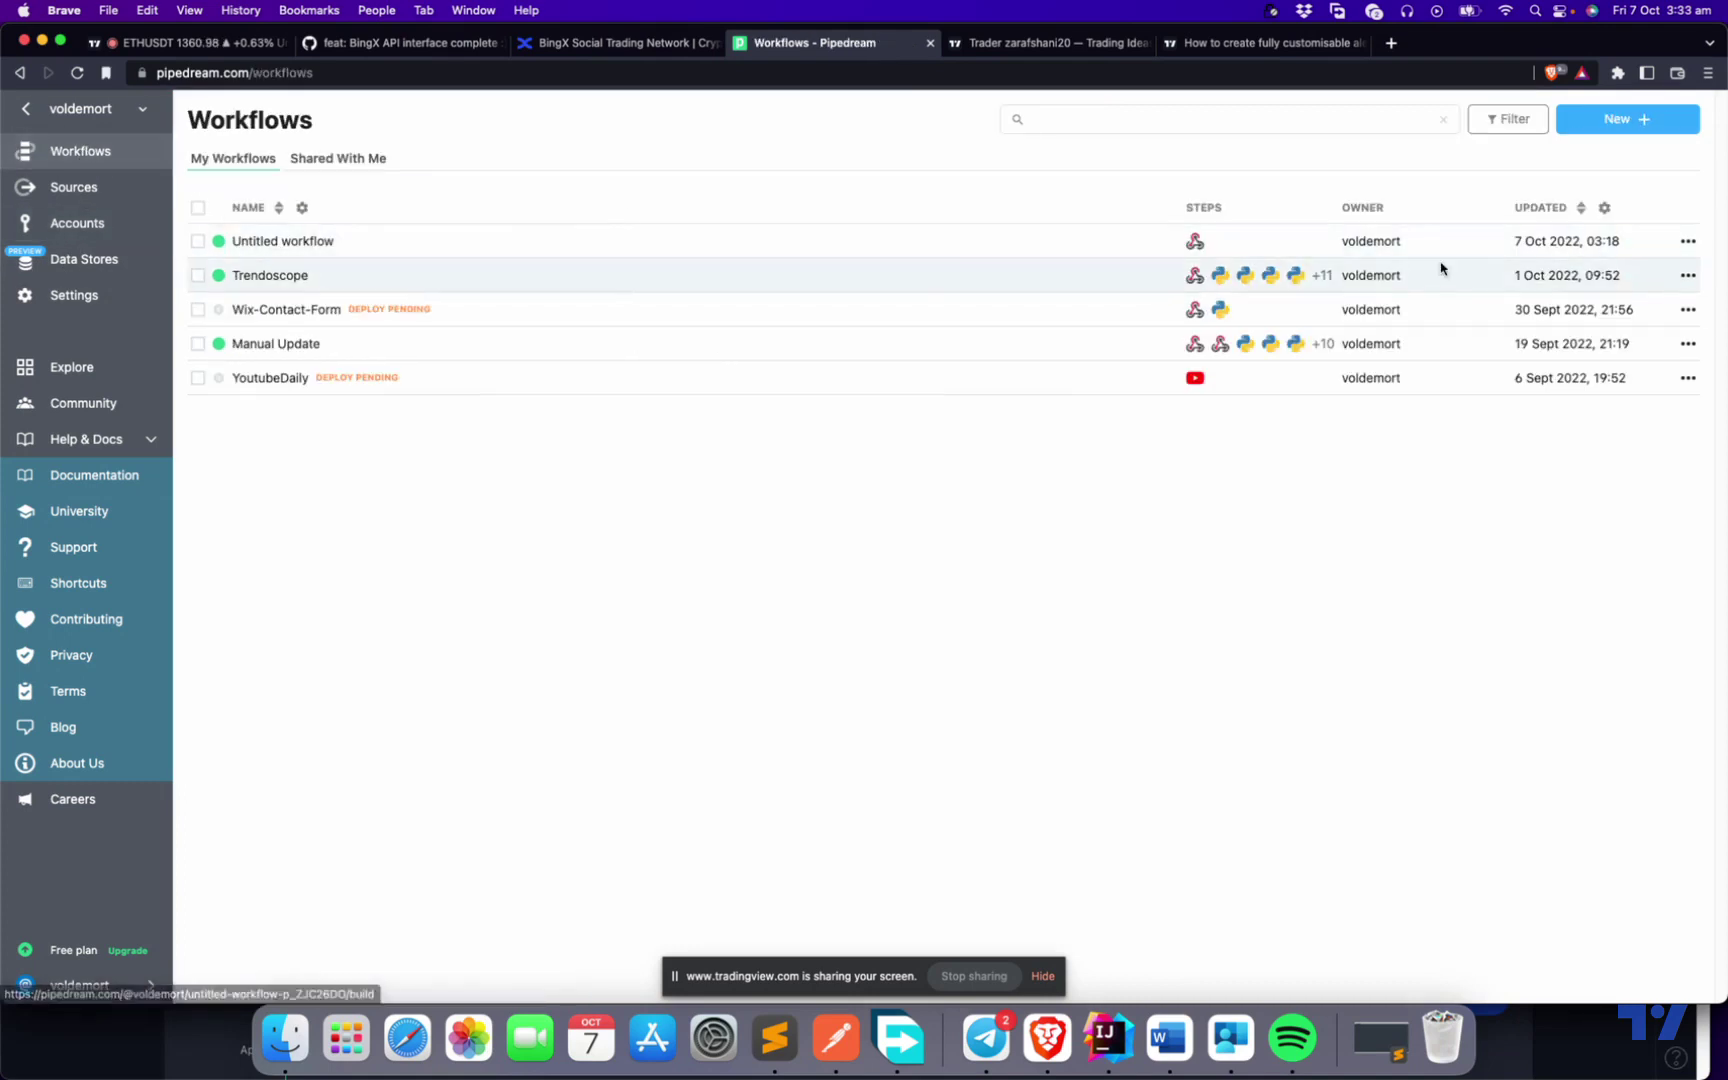
Remove the trigger from the old Untitled workflow and go back to the workflows list.
click(309, 244)
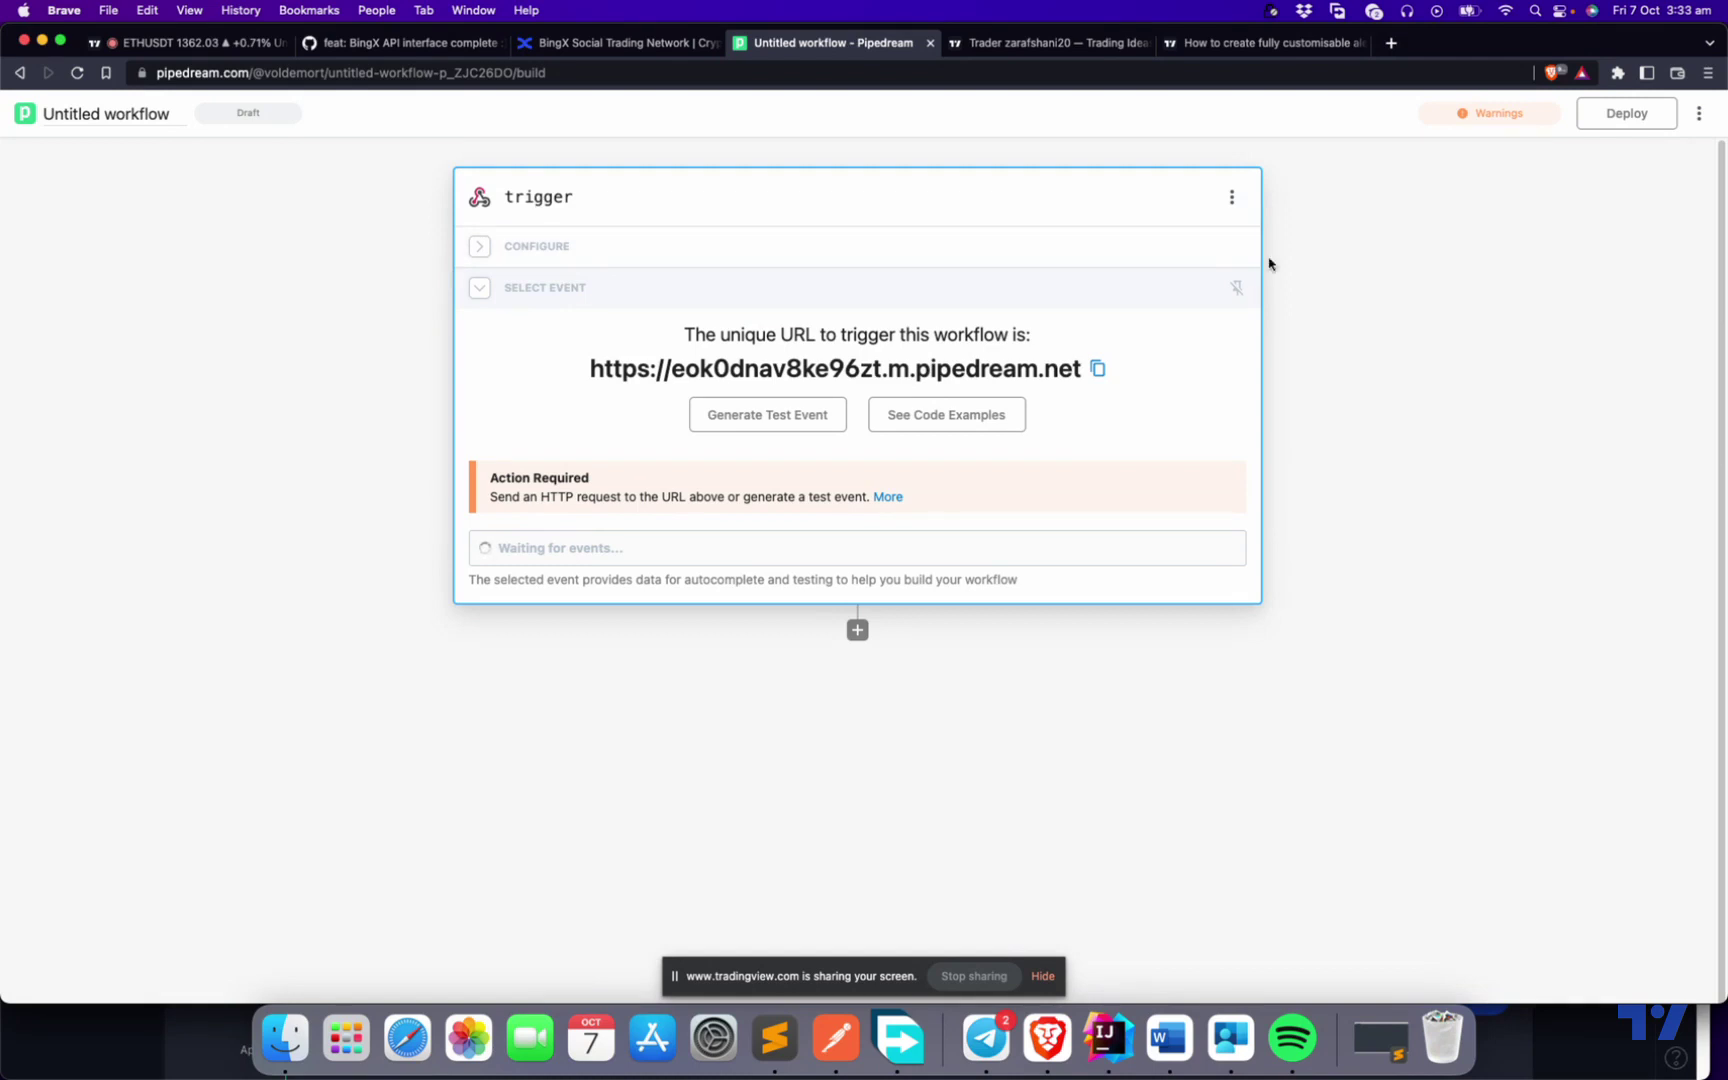
click(1231, 197)
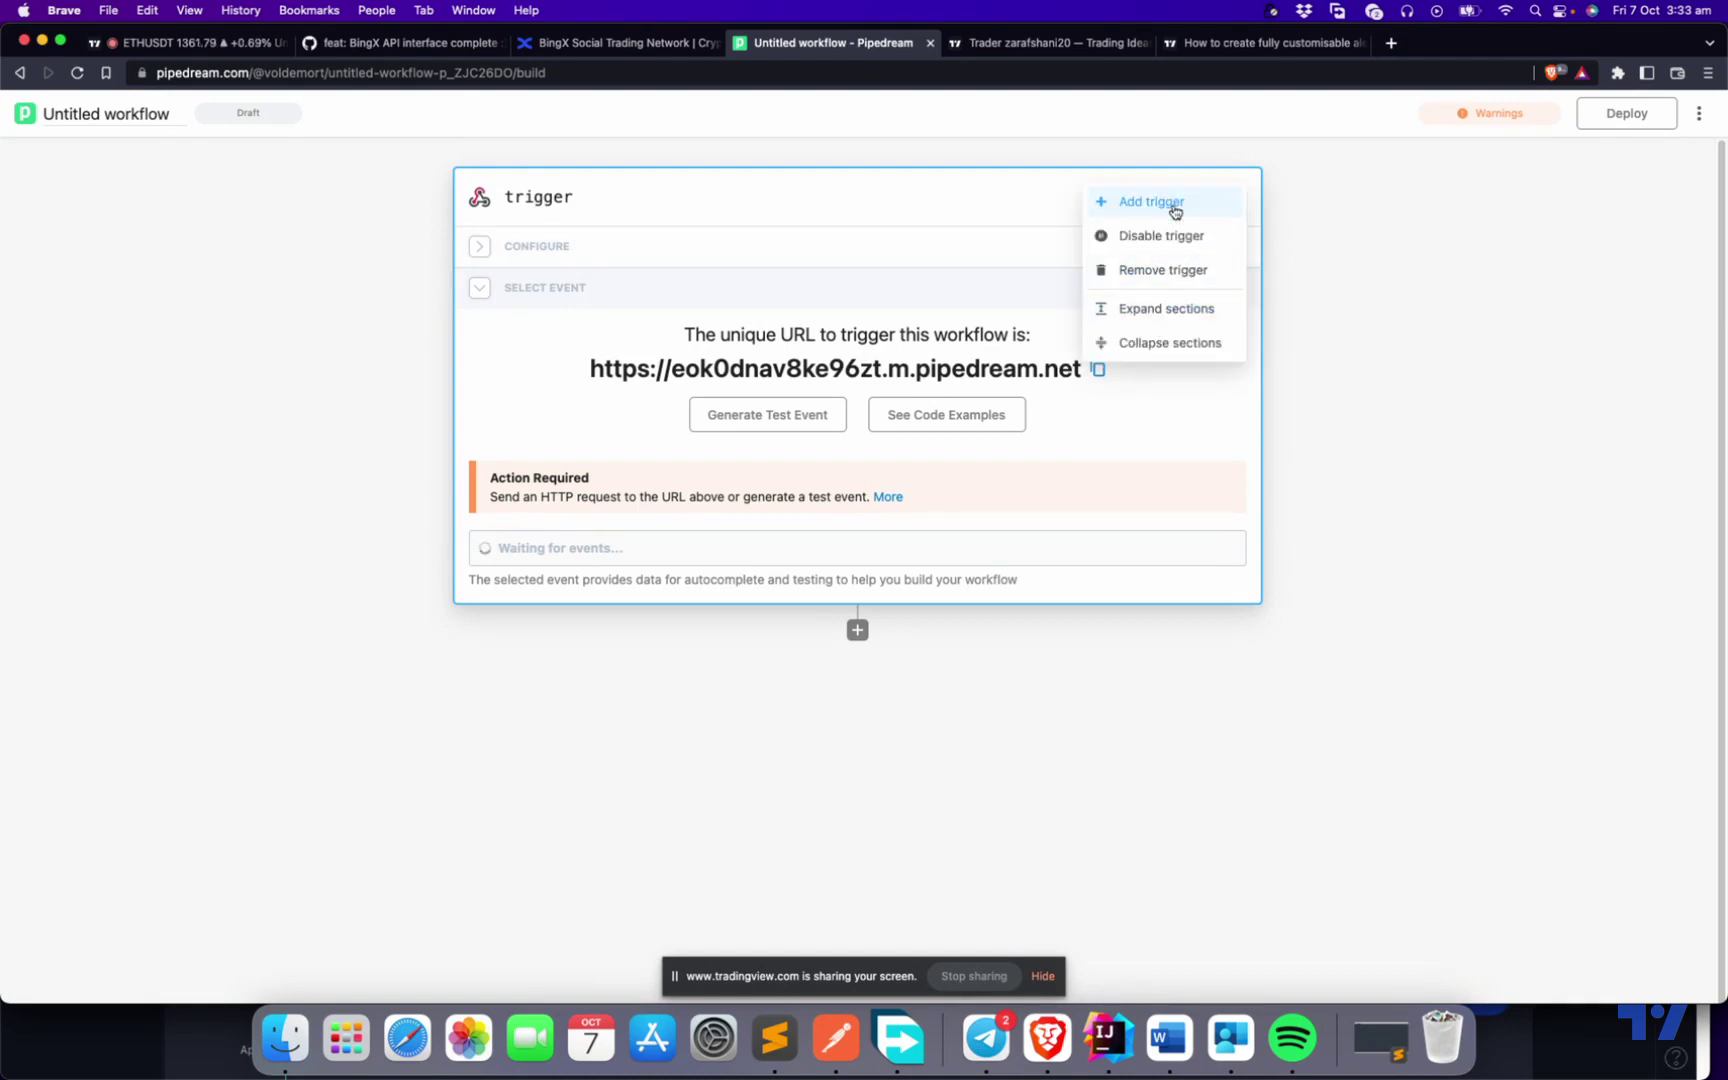
click(1168, 270)
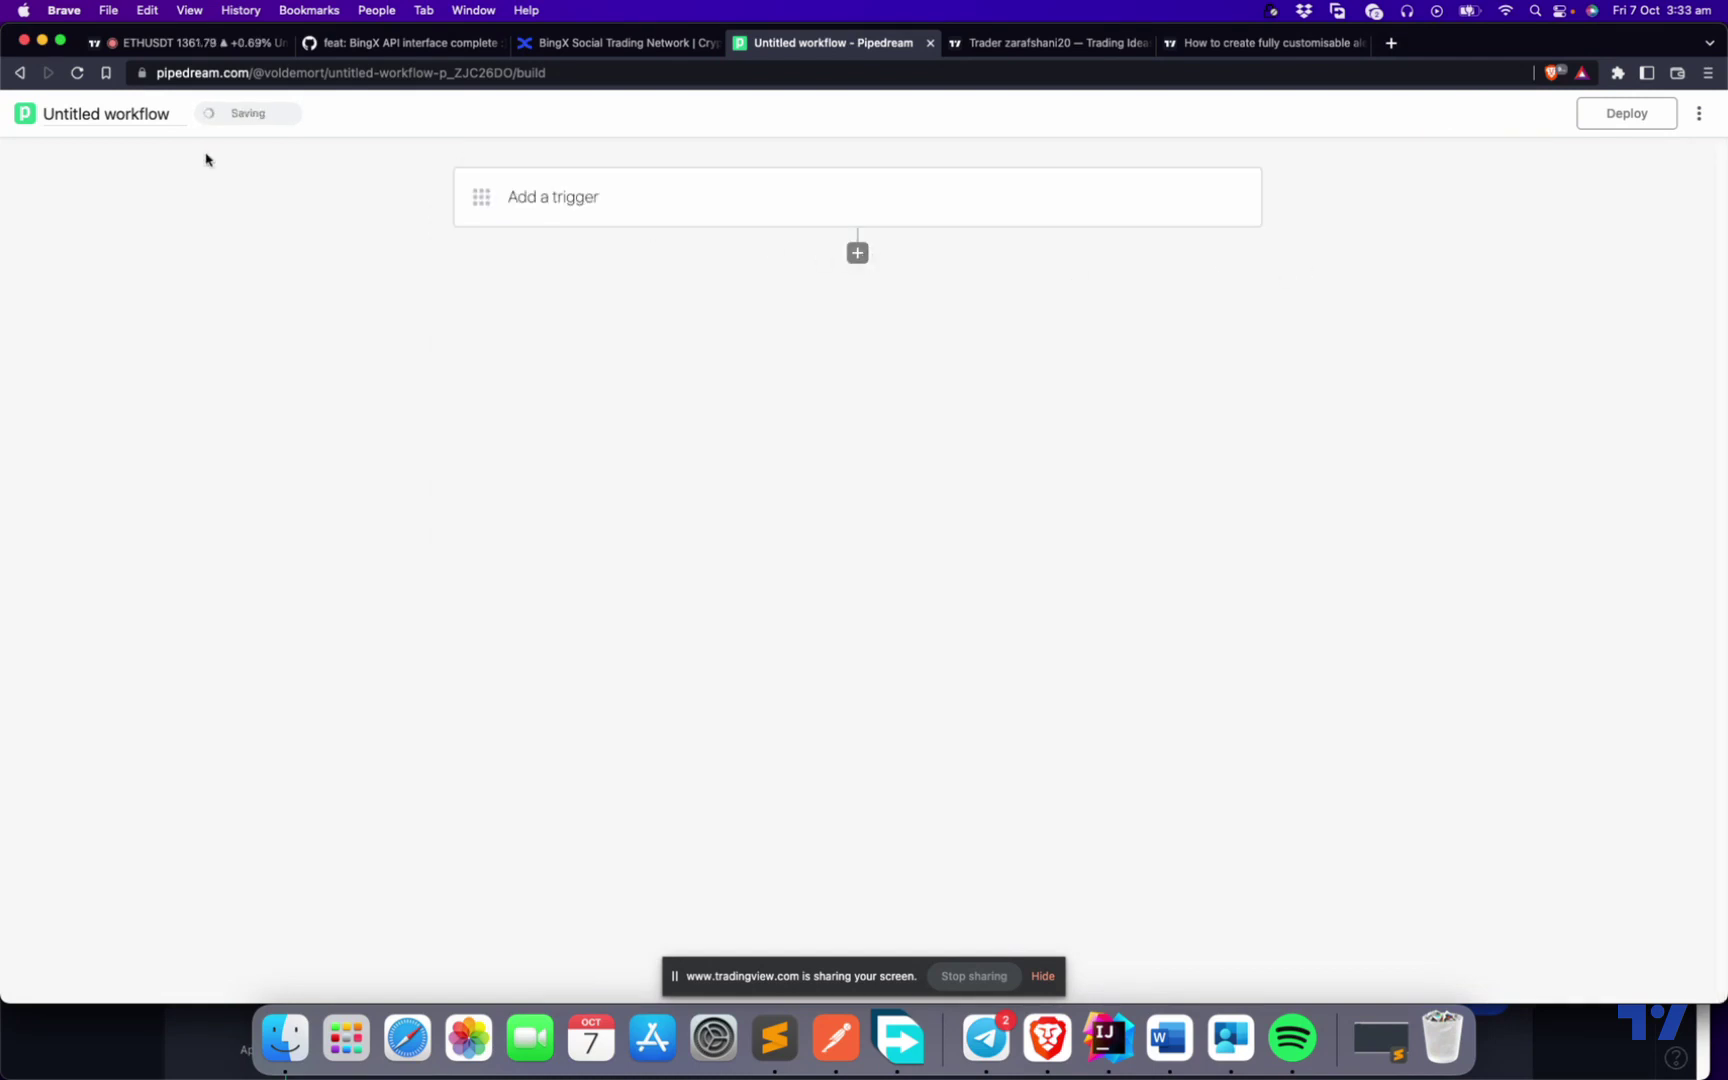
click(1699, 113)
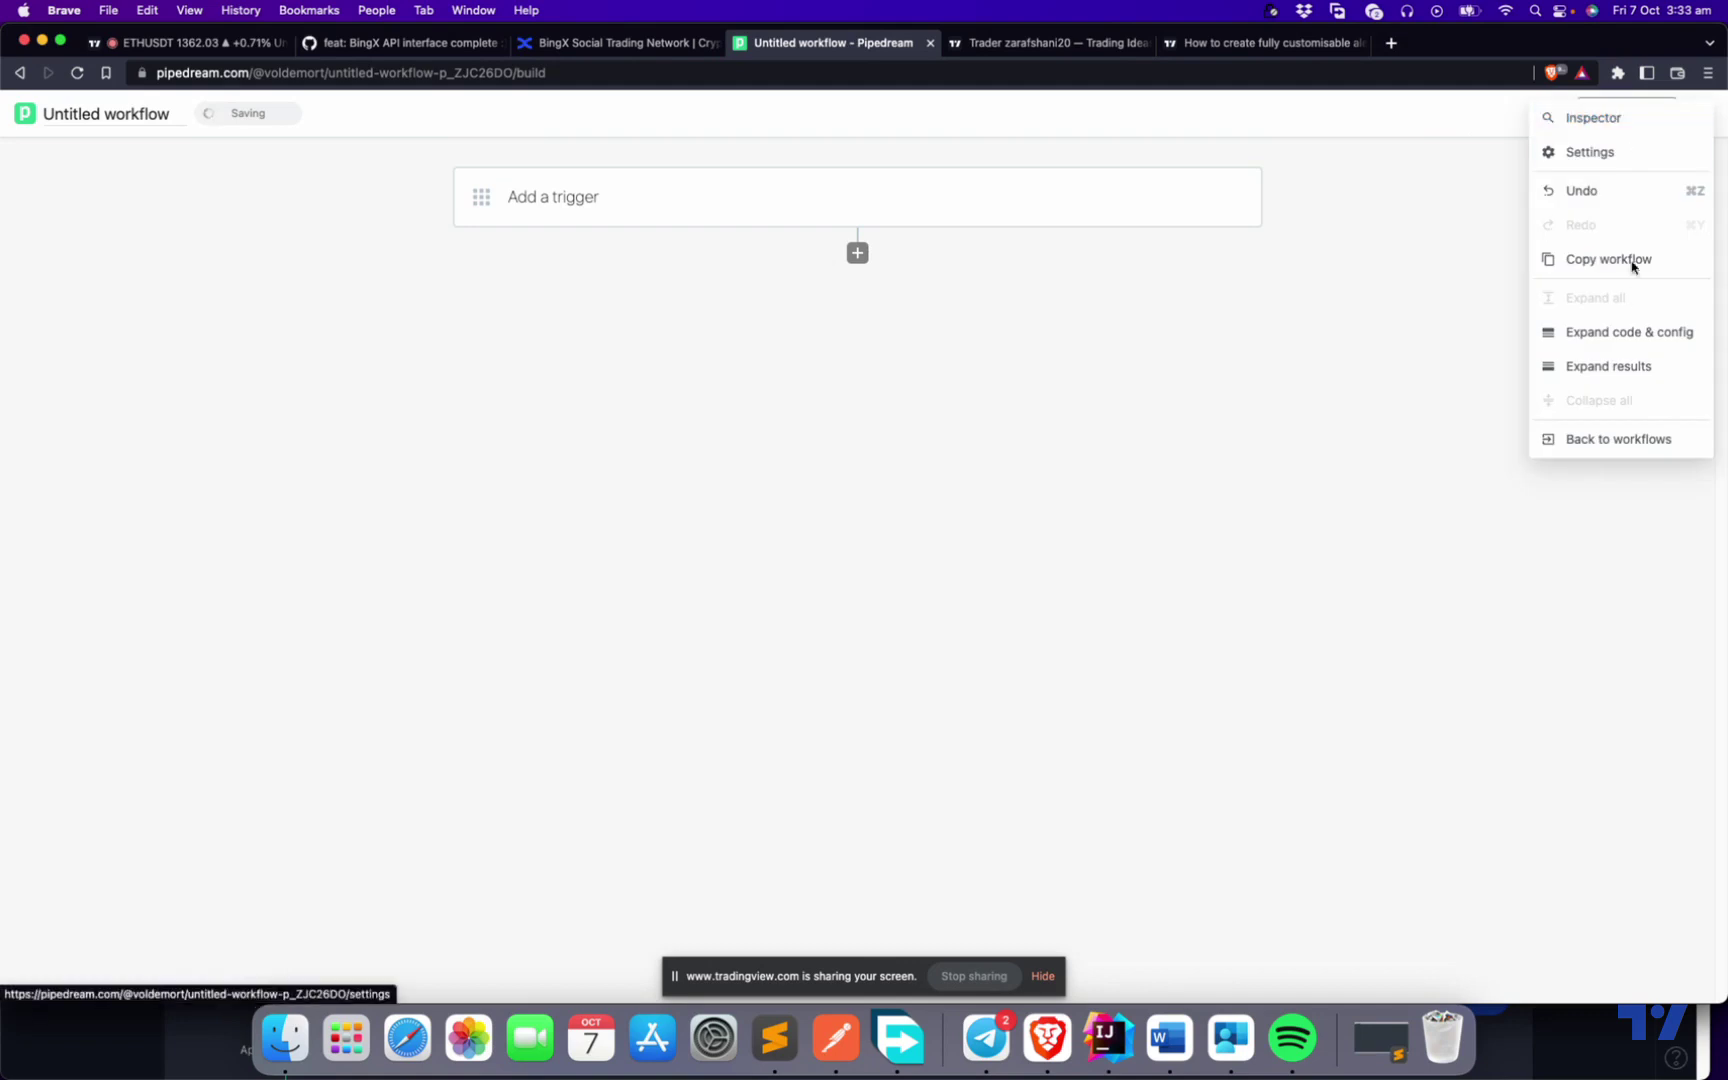
click(1577, 446)
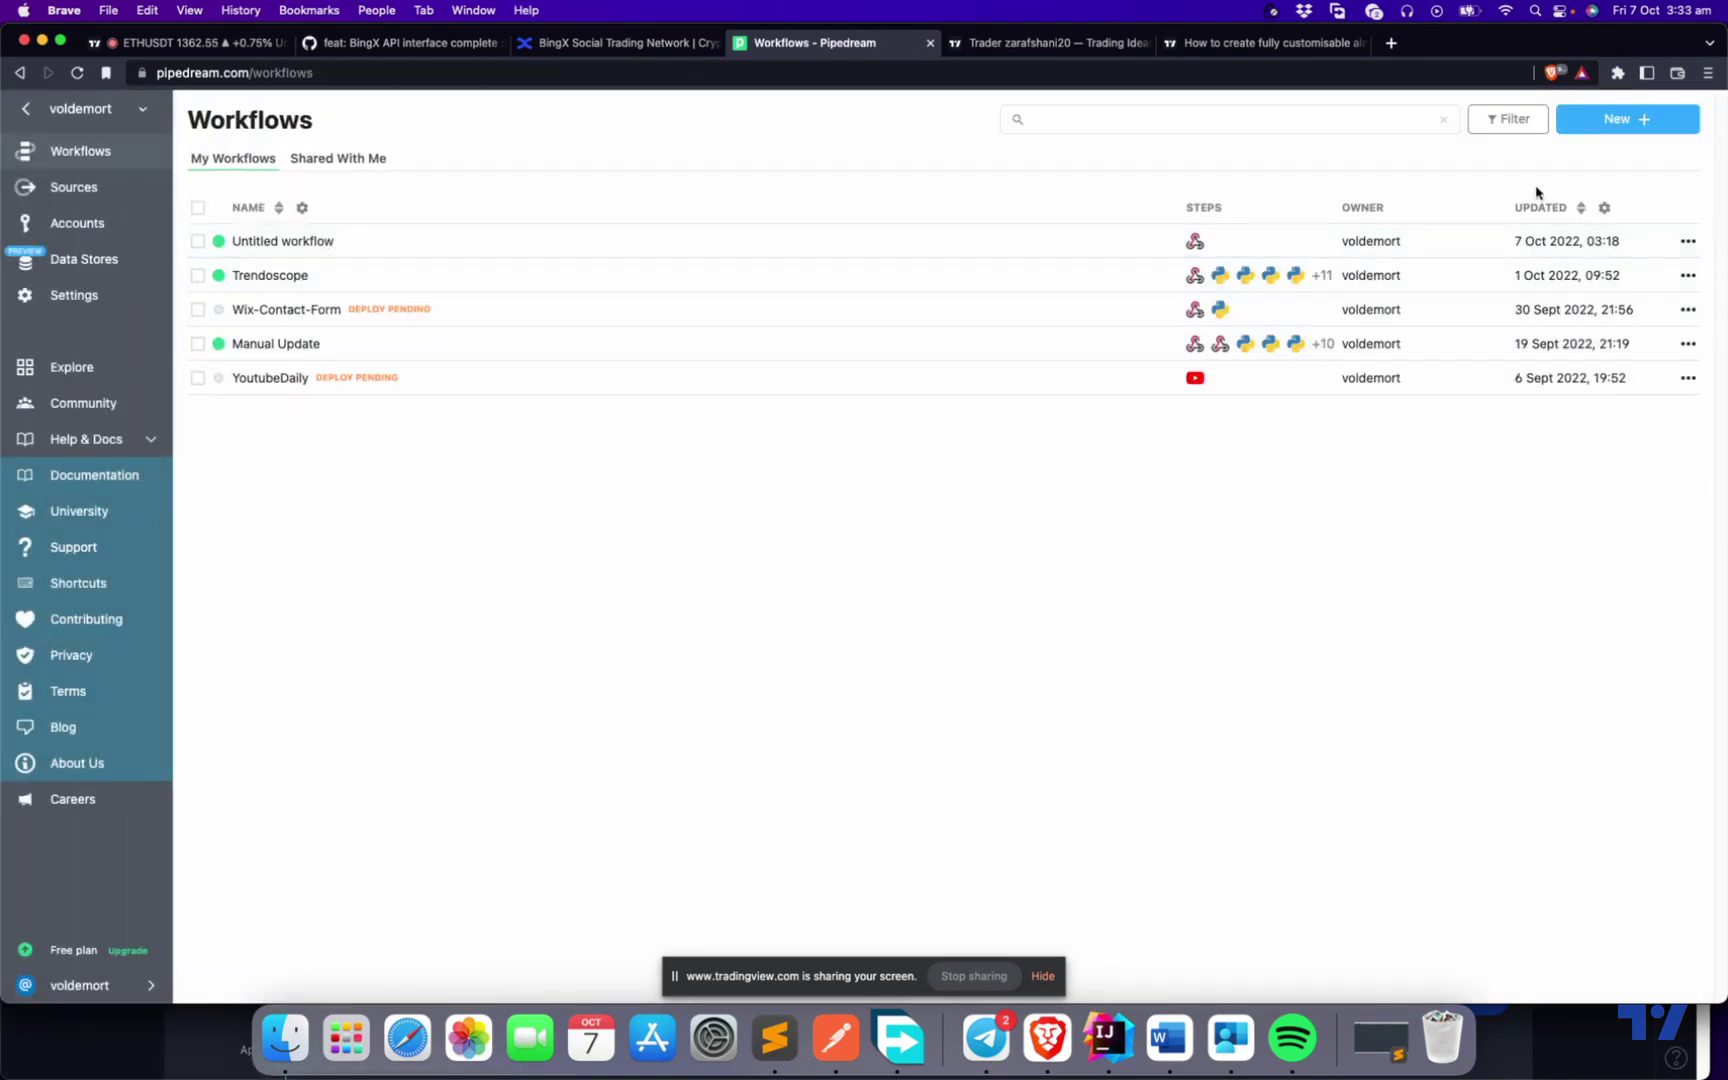
Delete the Untitled workflow and confirm the deletion.
click(1690, 242)
click(1637, 243)
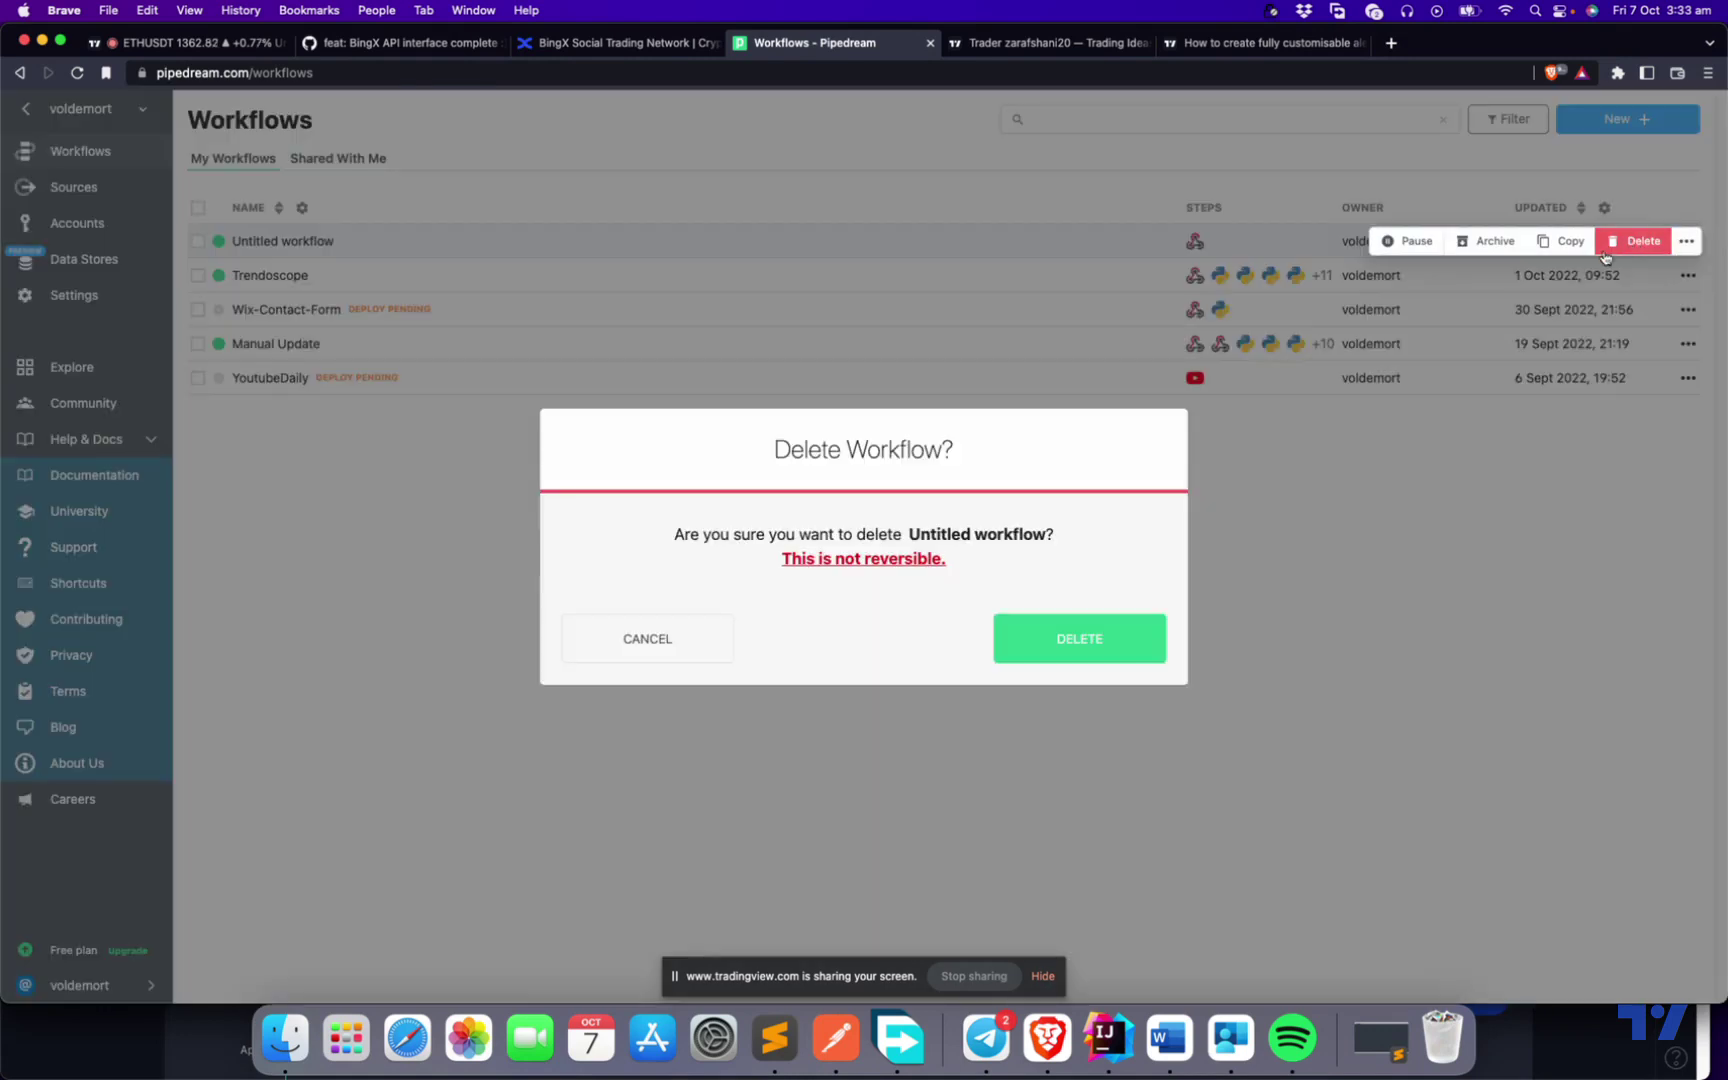
click(1099, 648)
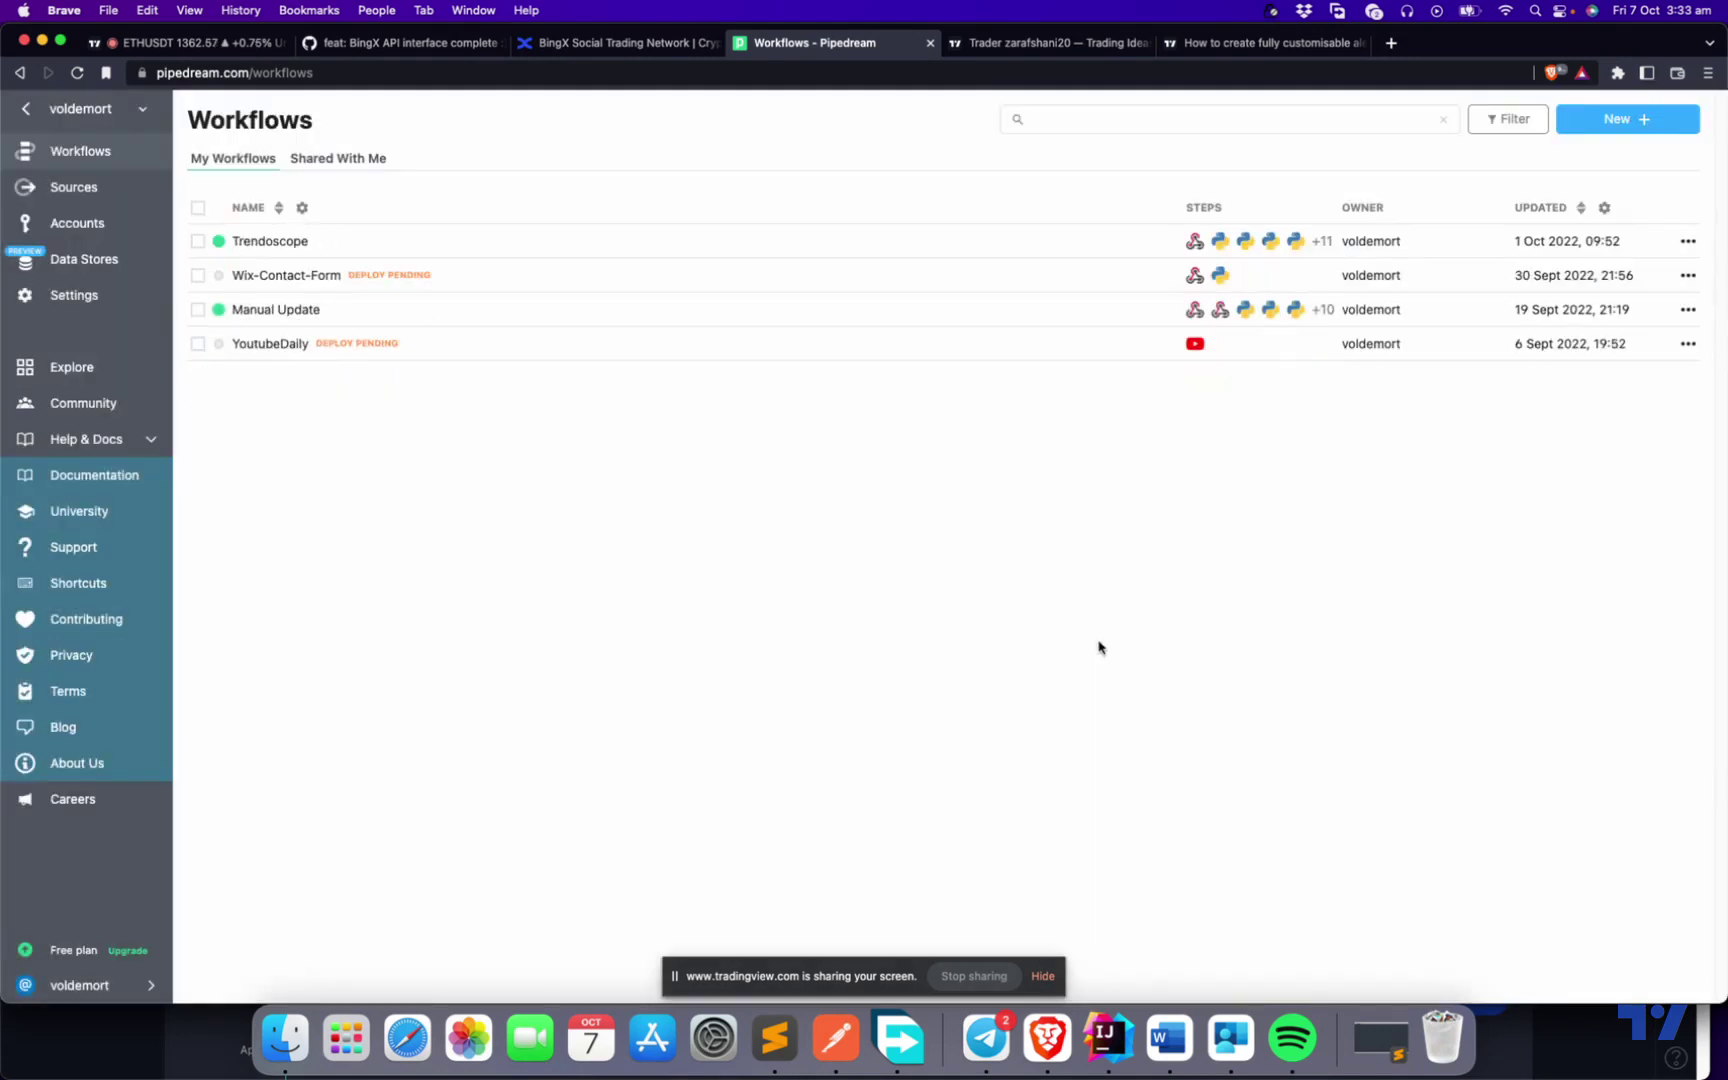
Create a new workflow with an HTTP Requests with a Body trigger and save it.
click(1628, 121)
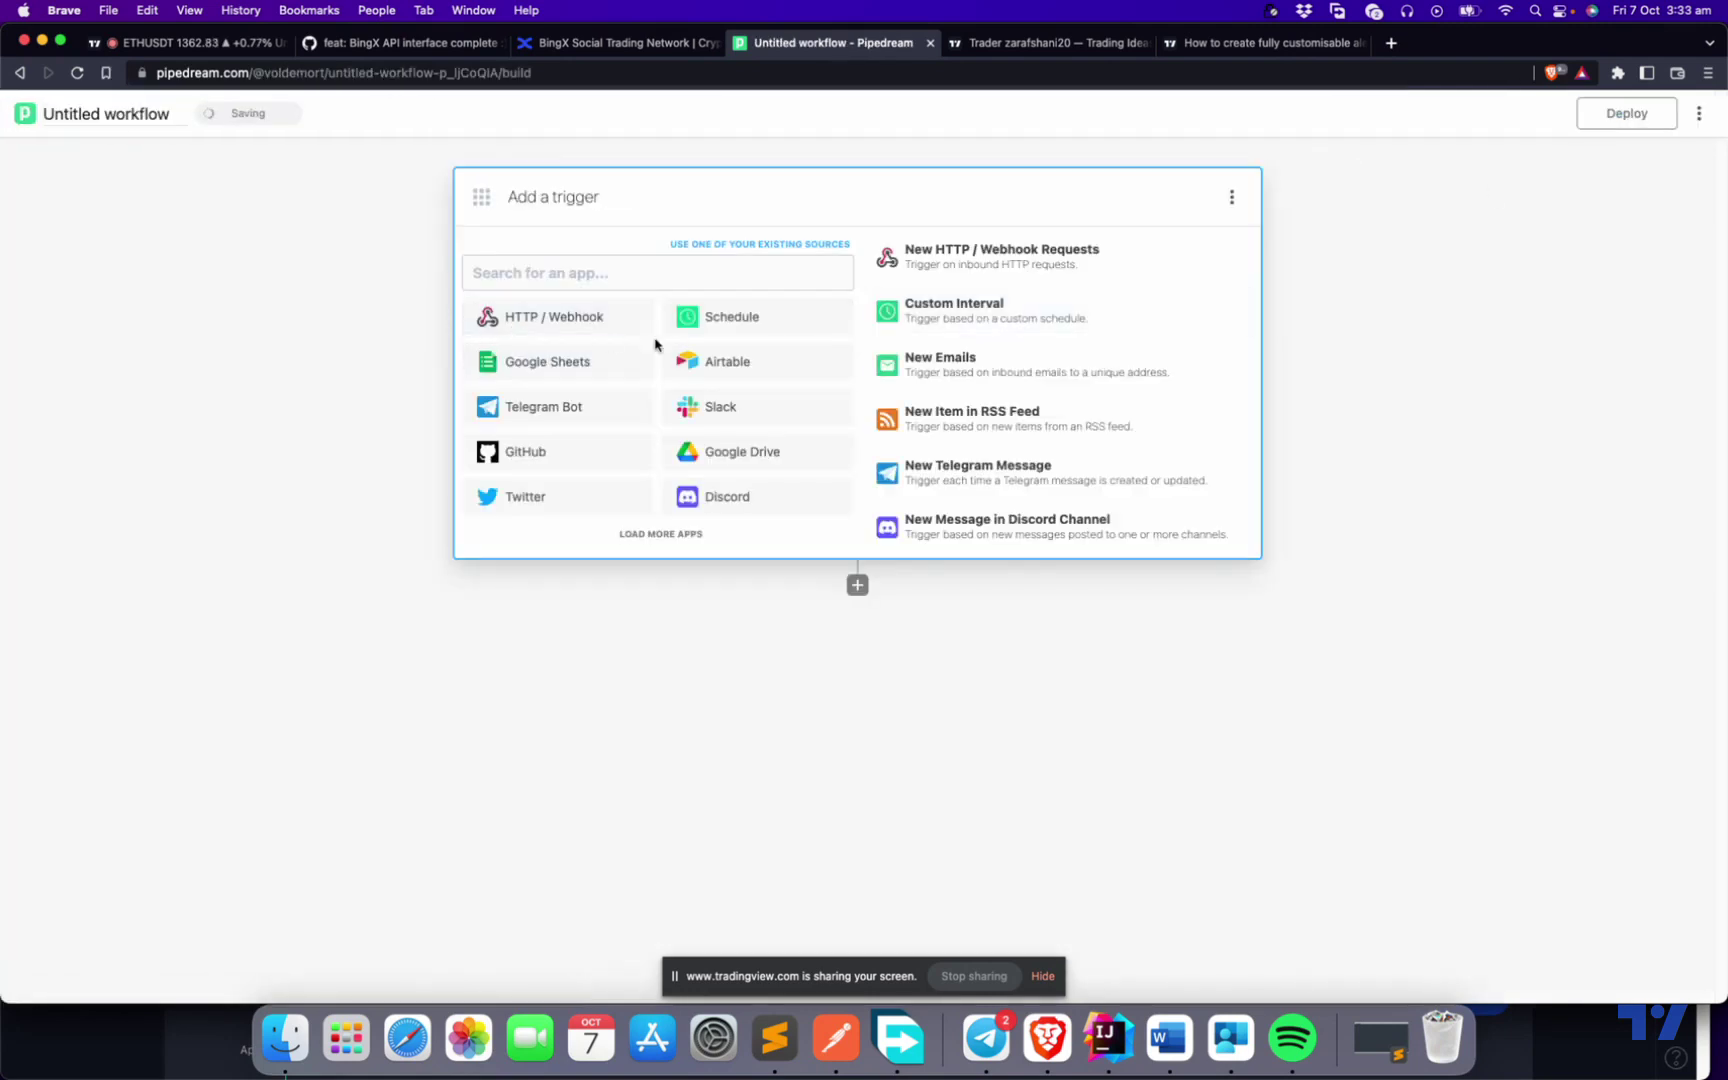
click(555, 320)
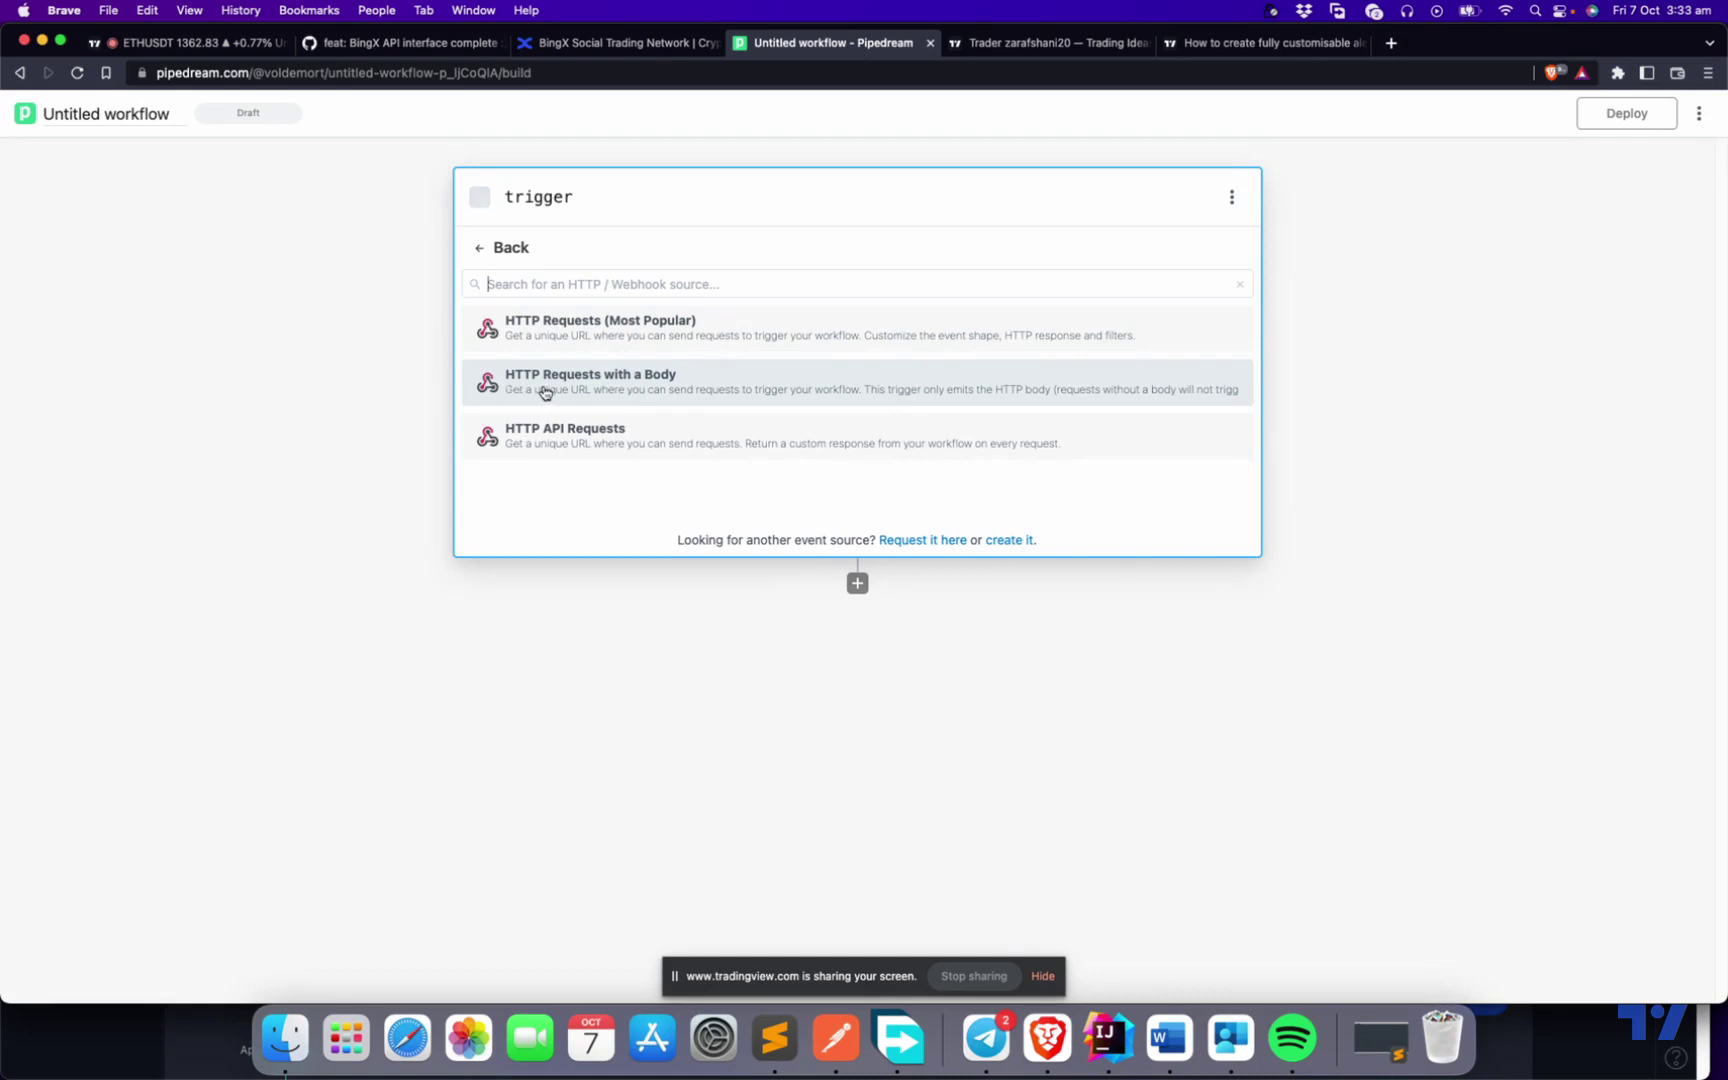
click(633, 389)
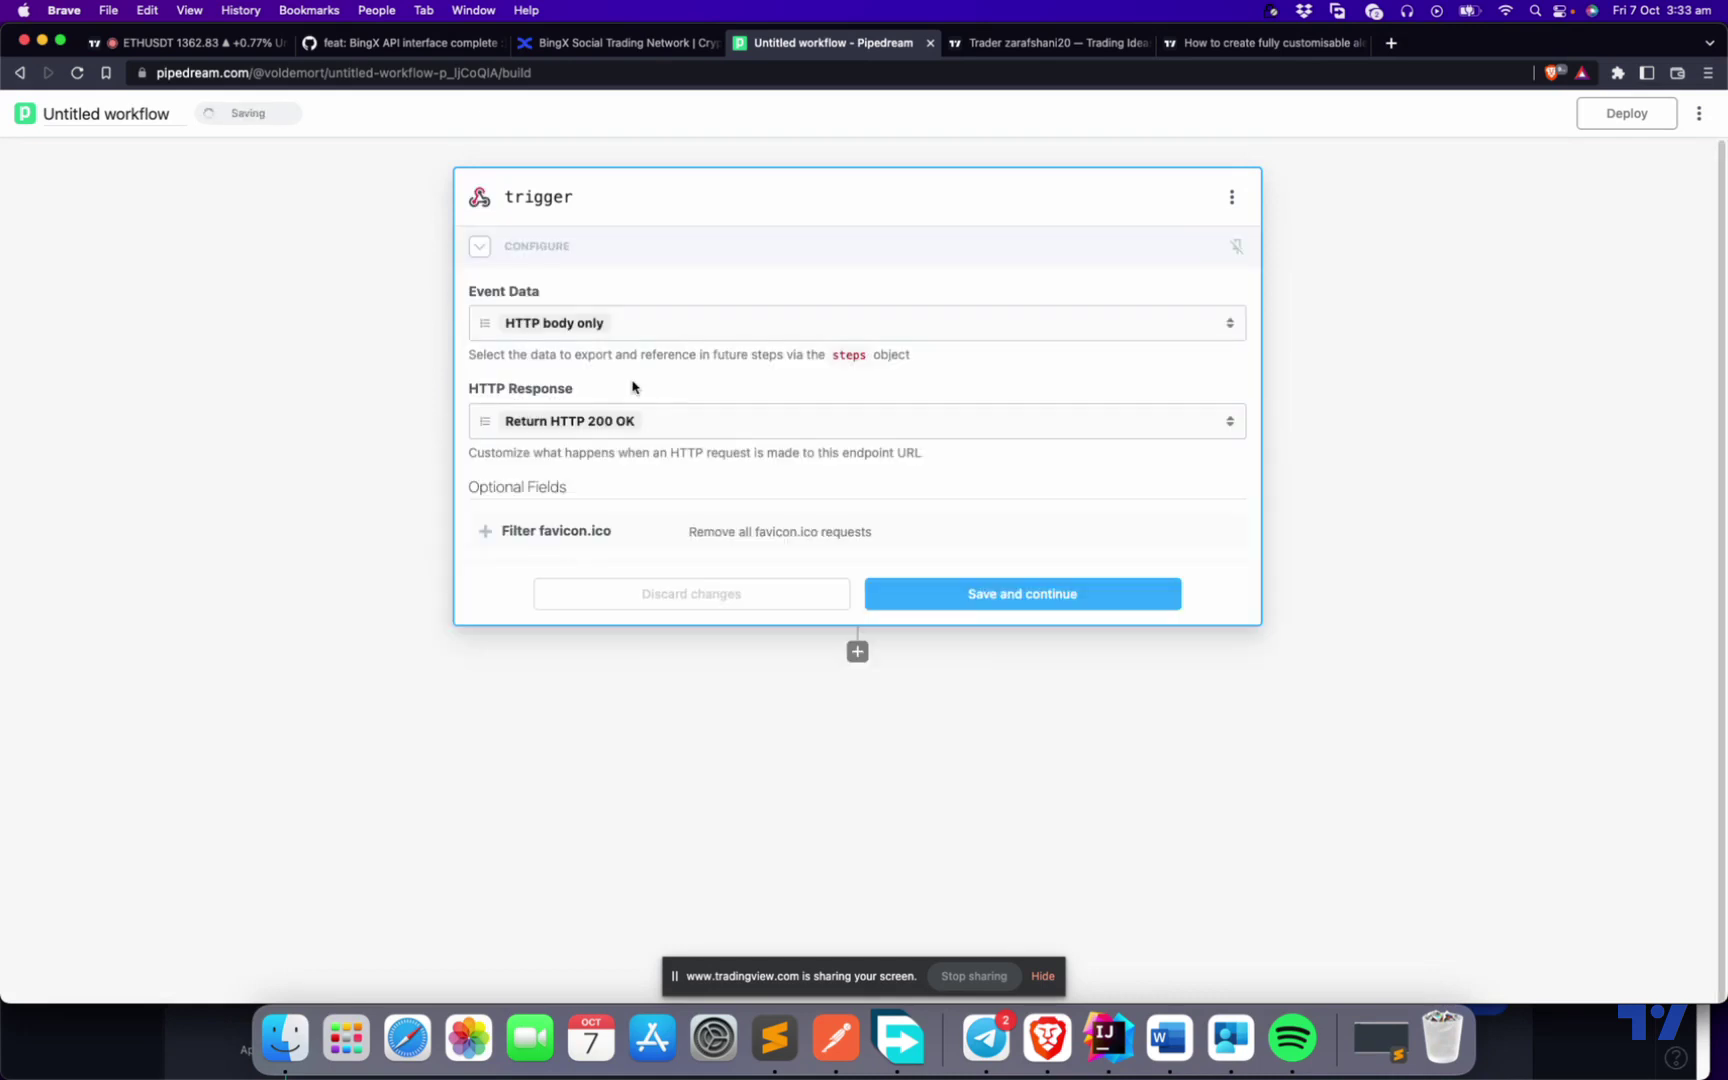
click(934, 600)
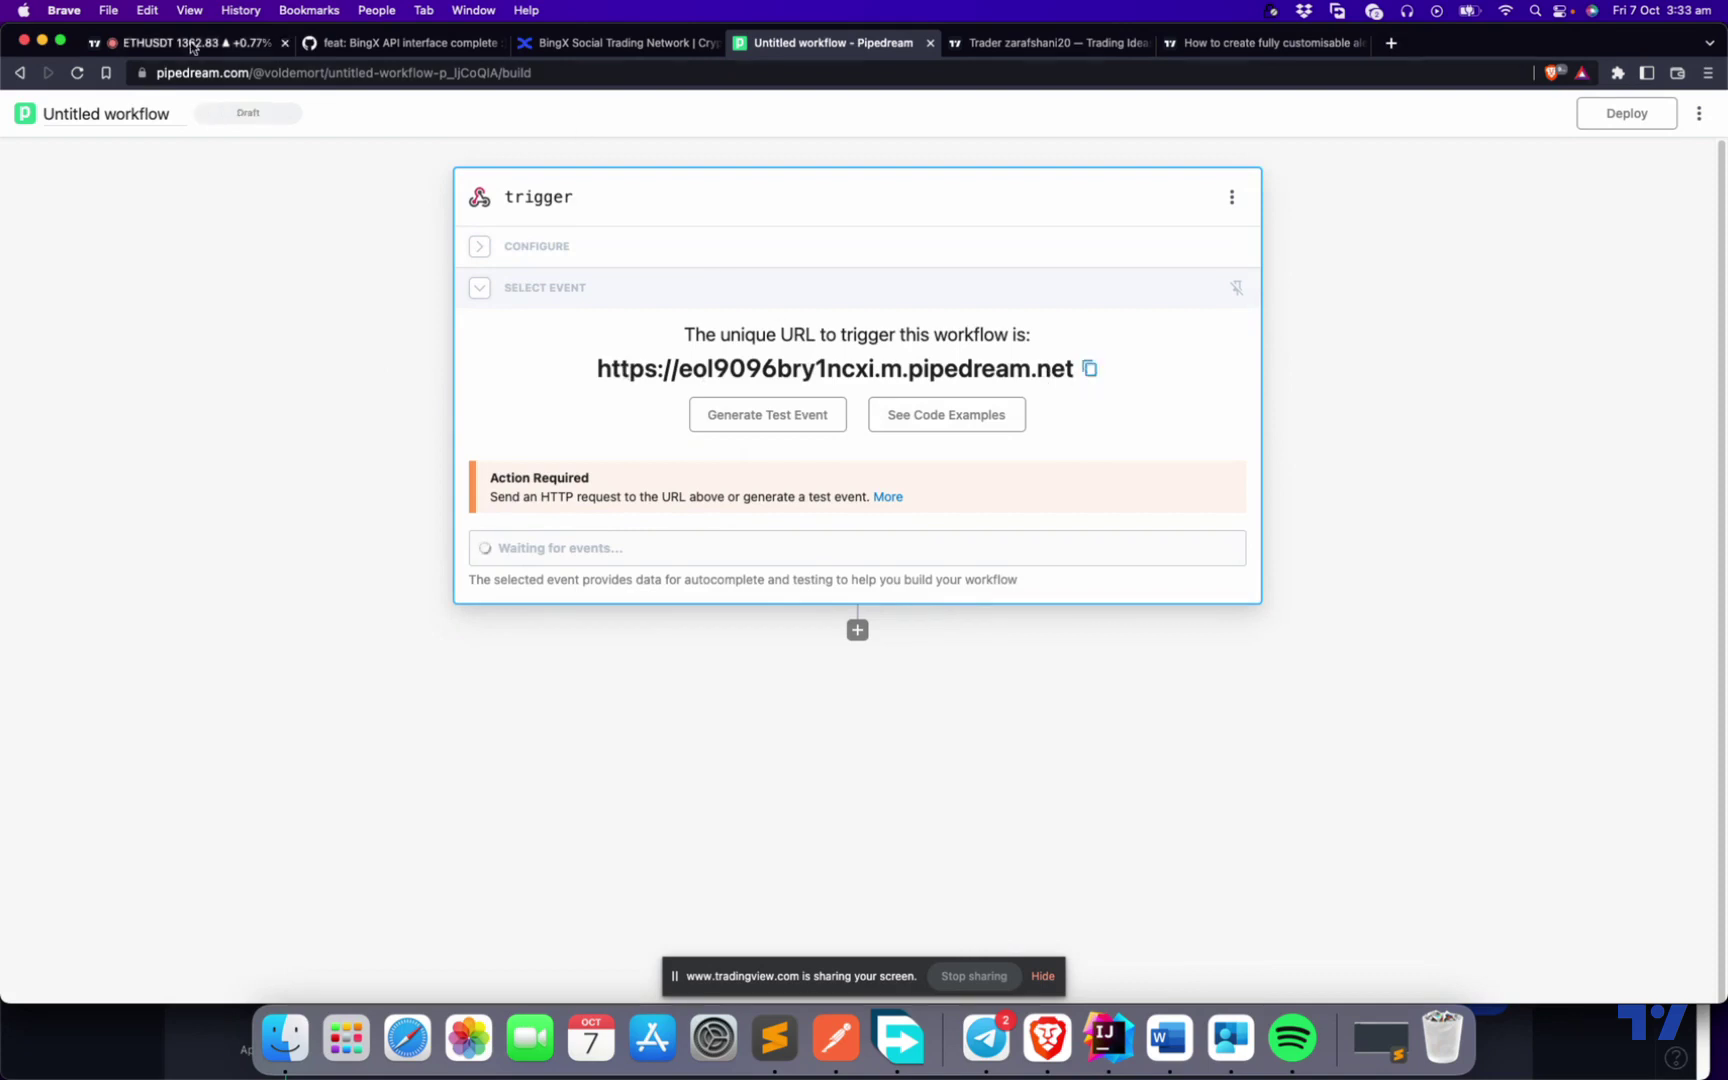
click(160, 42)
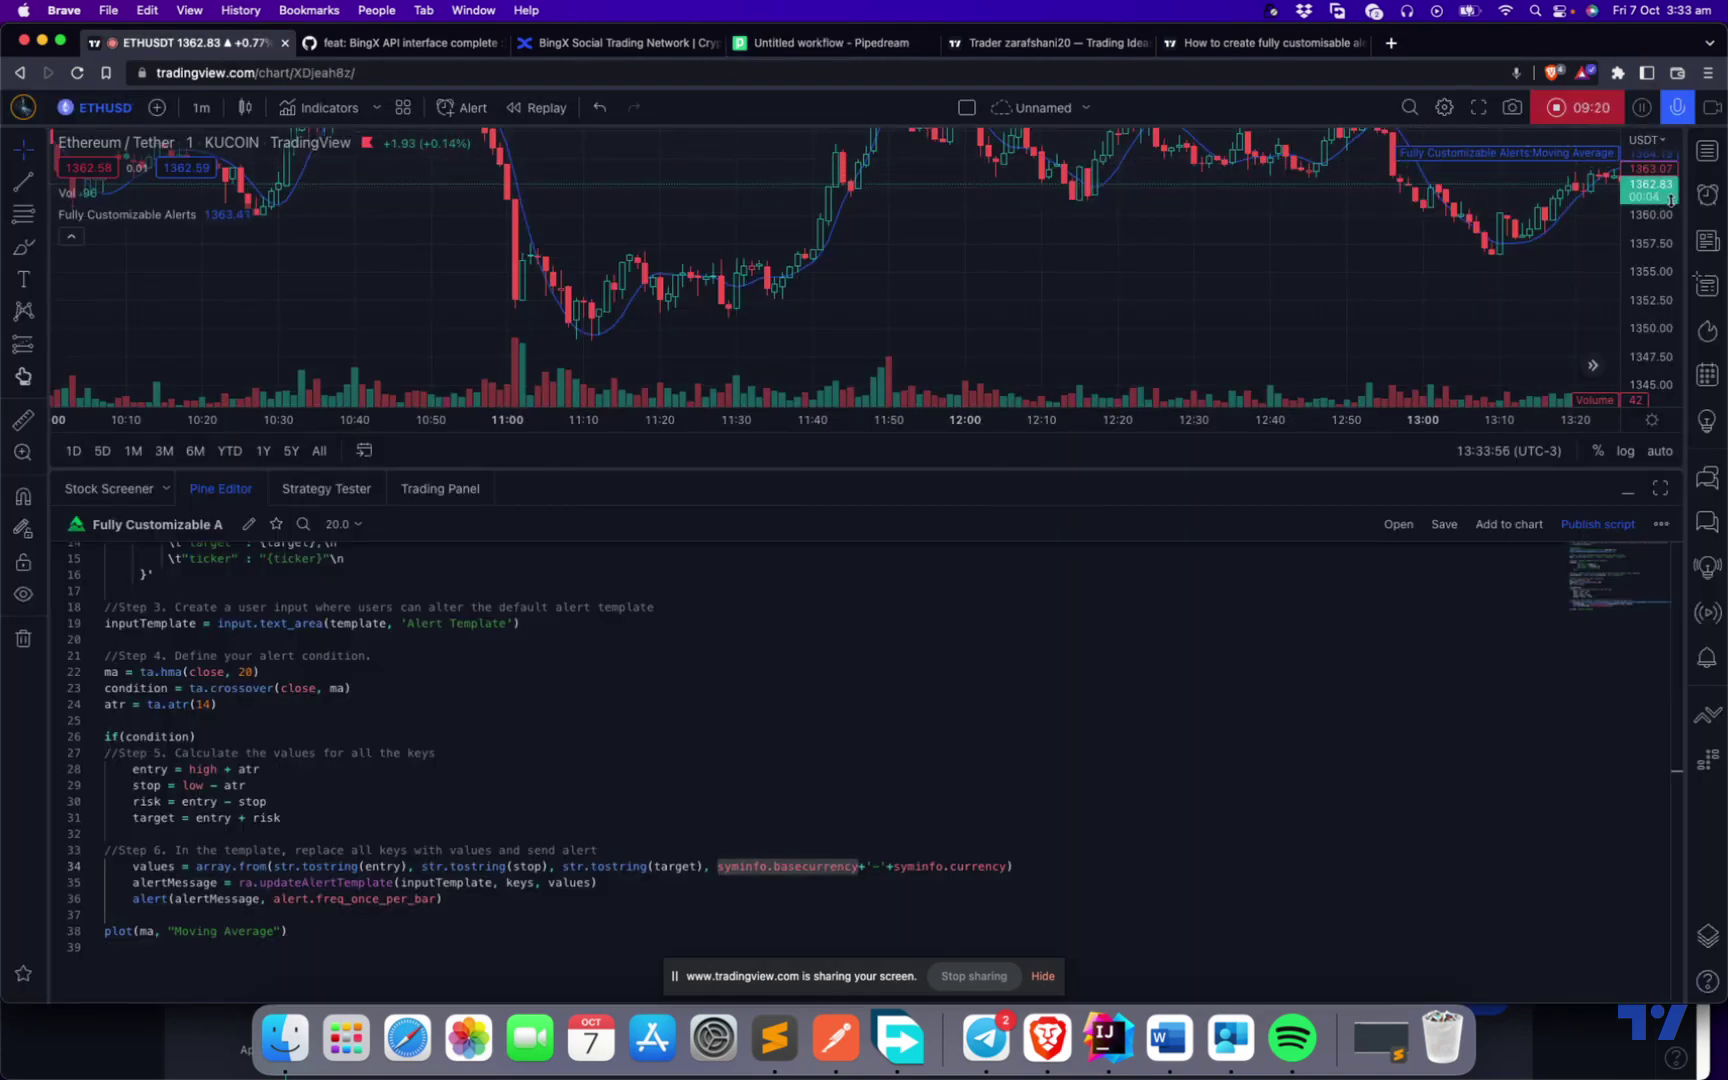
Delete the old ETHUSDT alert from TradingView's alerts list.
click(1707, 194)
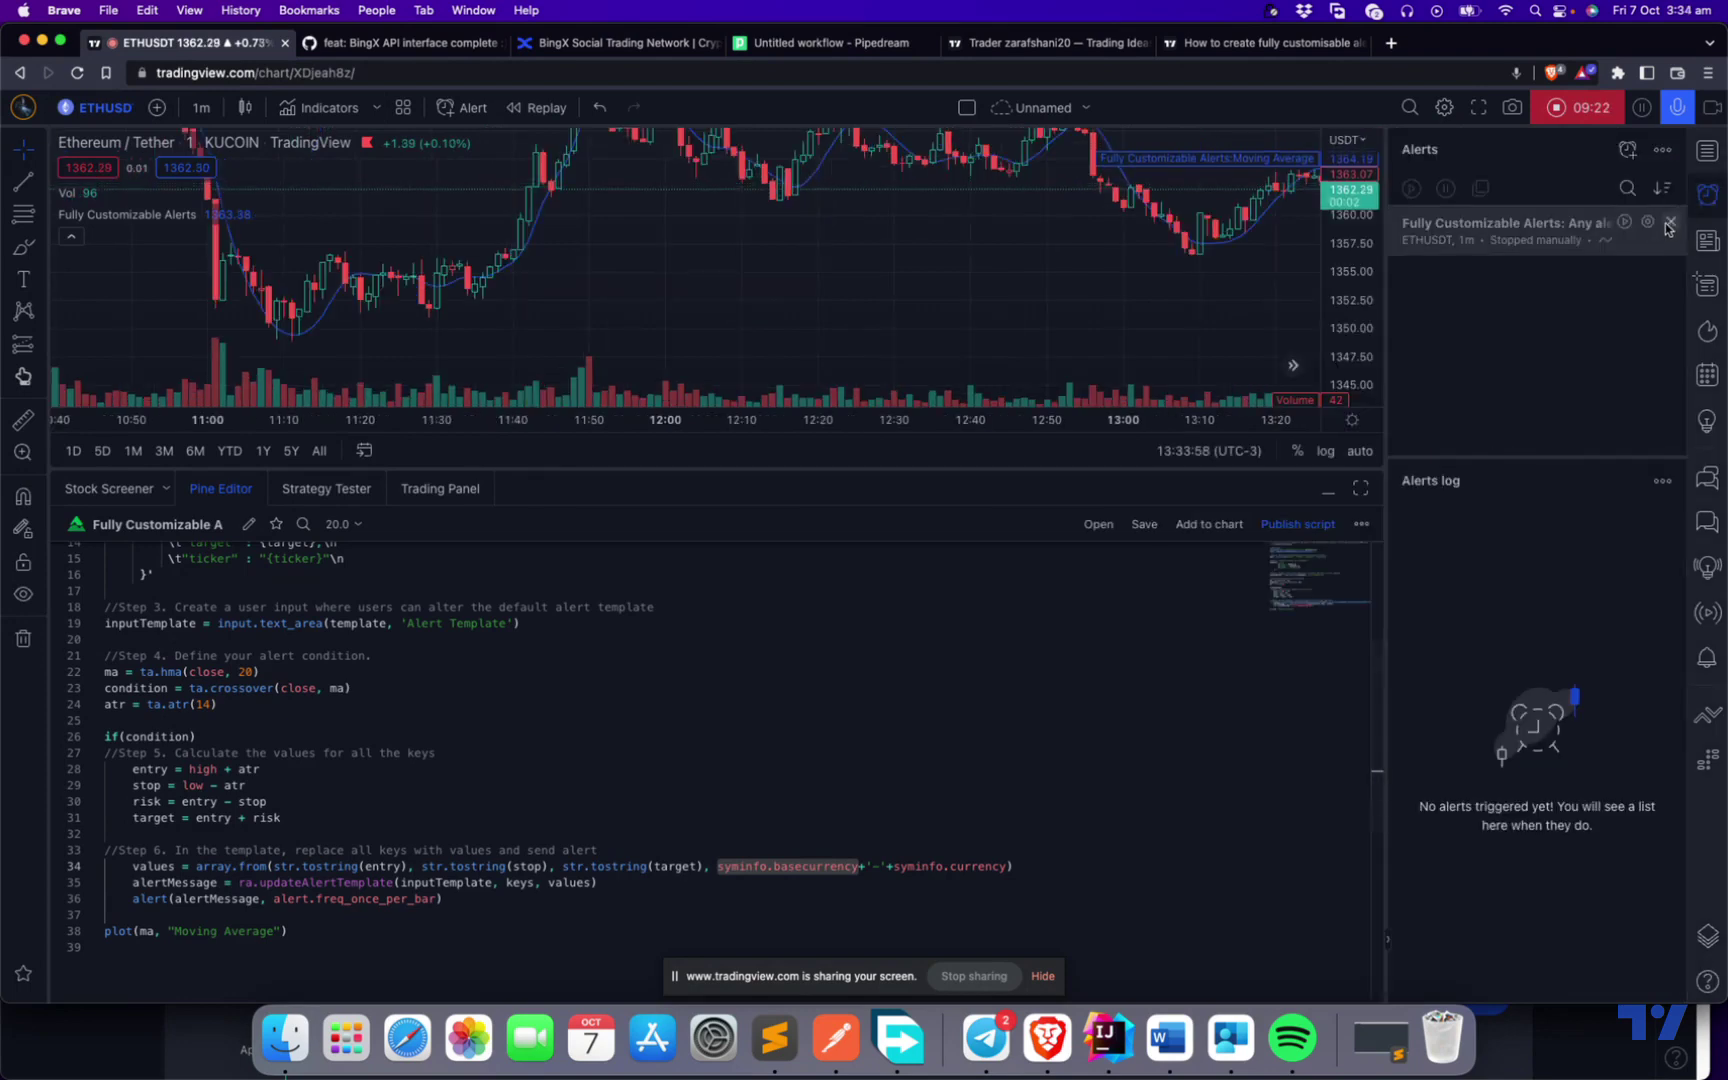
click(1670, 221)
click(1017, 600)
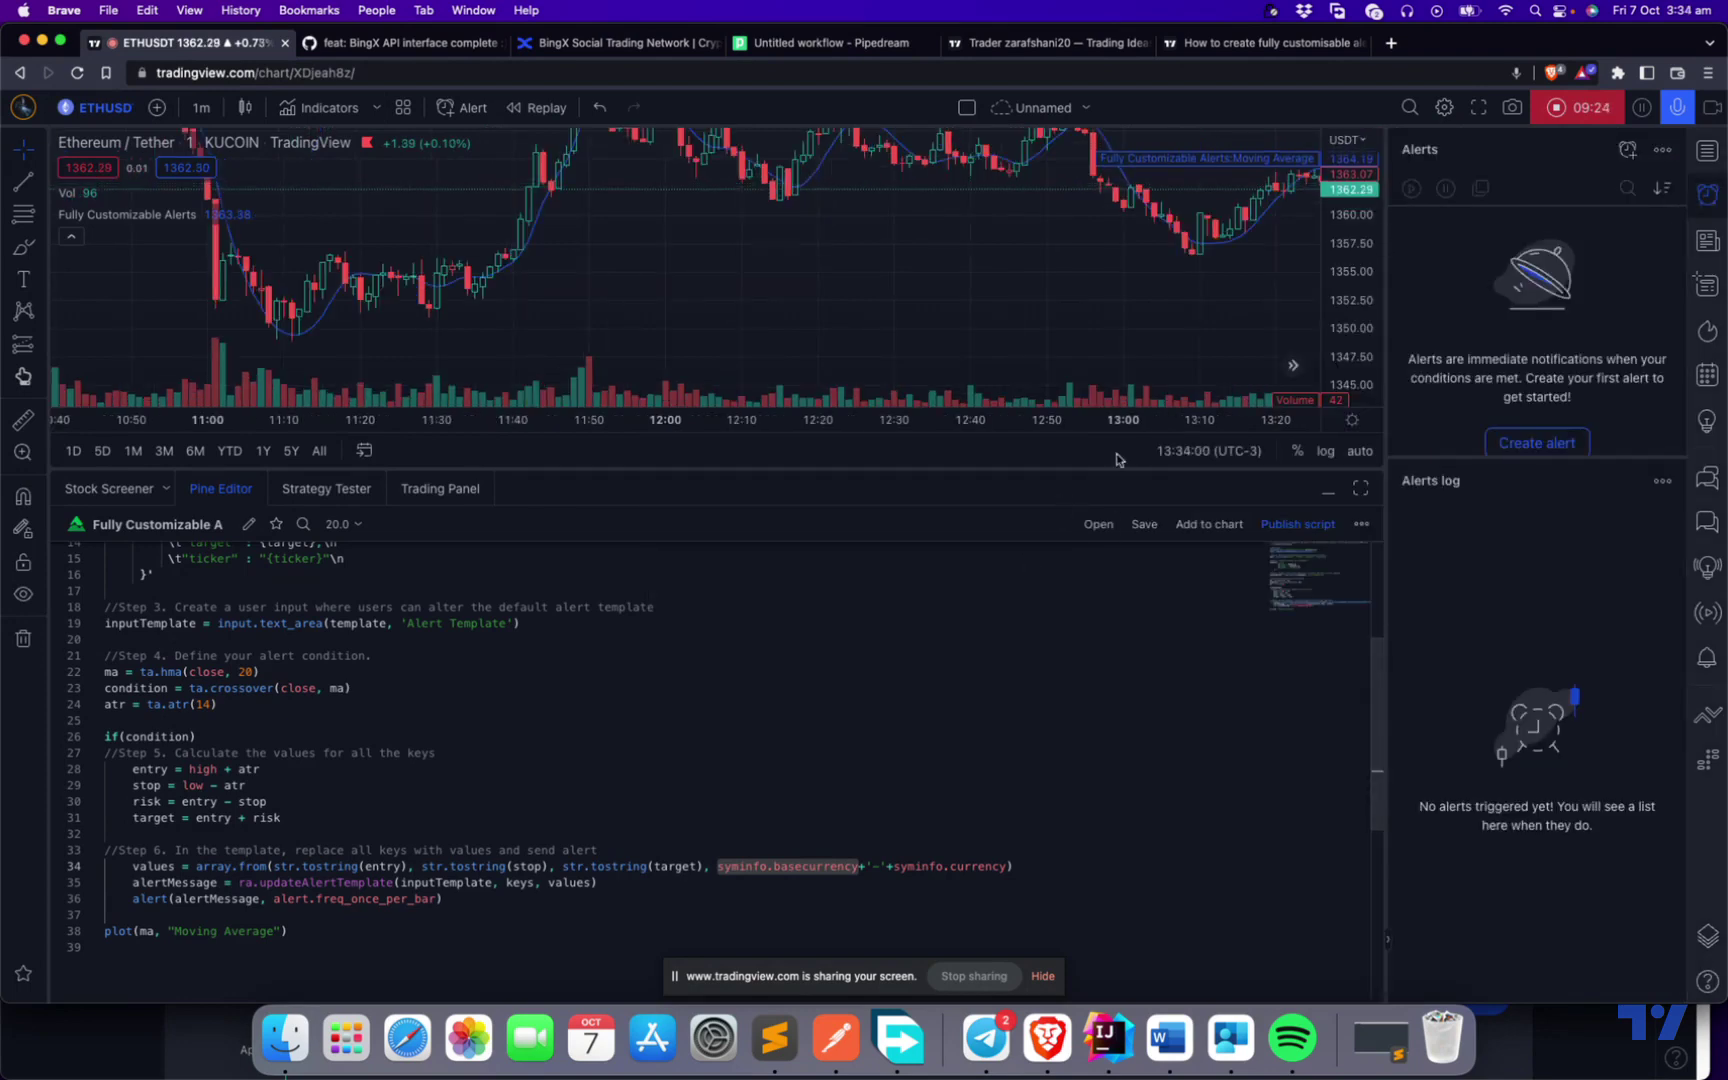
drag(1100, 292, 822, 316)
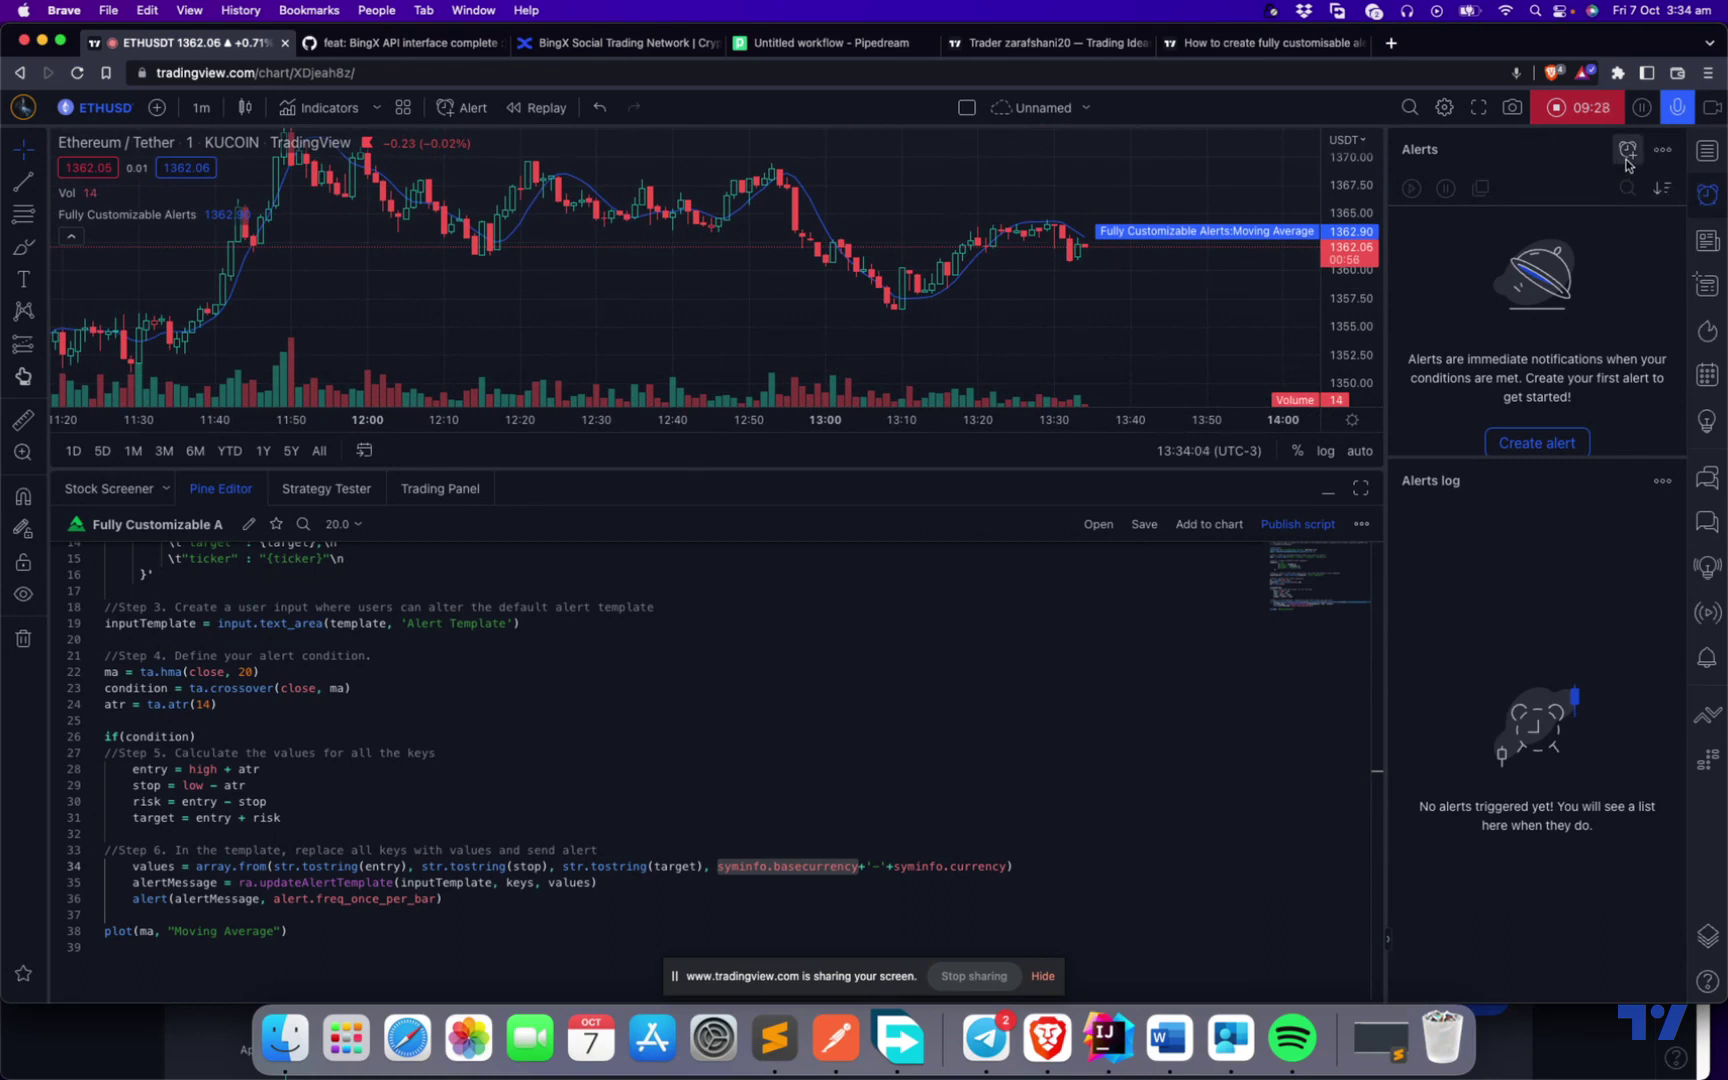
Create a Fully Customizable Alerts alert whose webhook is the new Pipedream URL.
click(1541, 437)
click(860, 254)
click(832, 313)
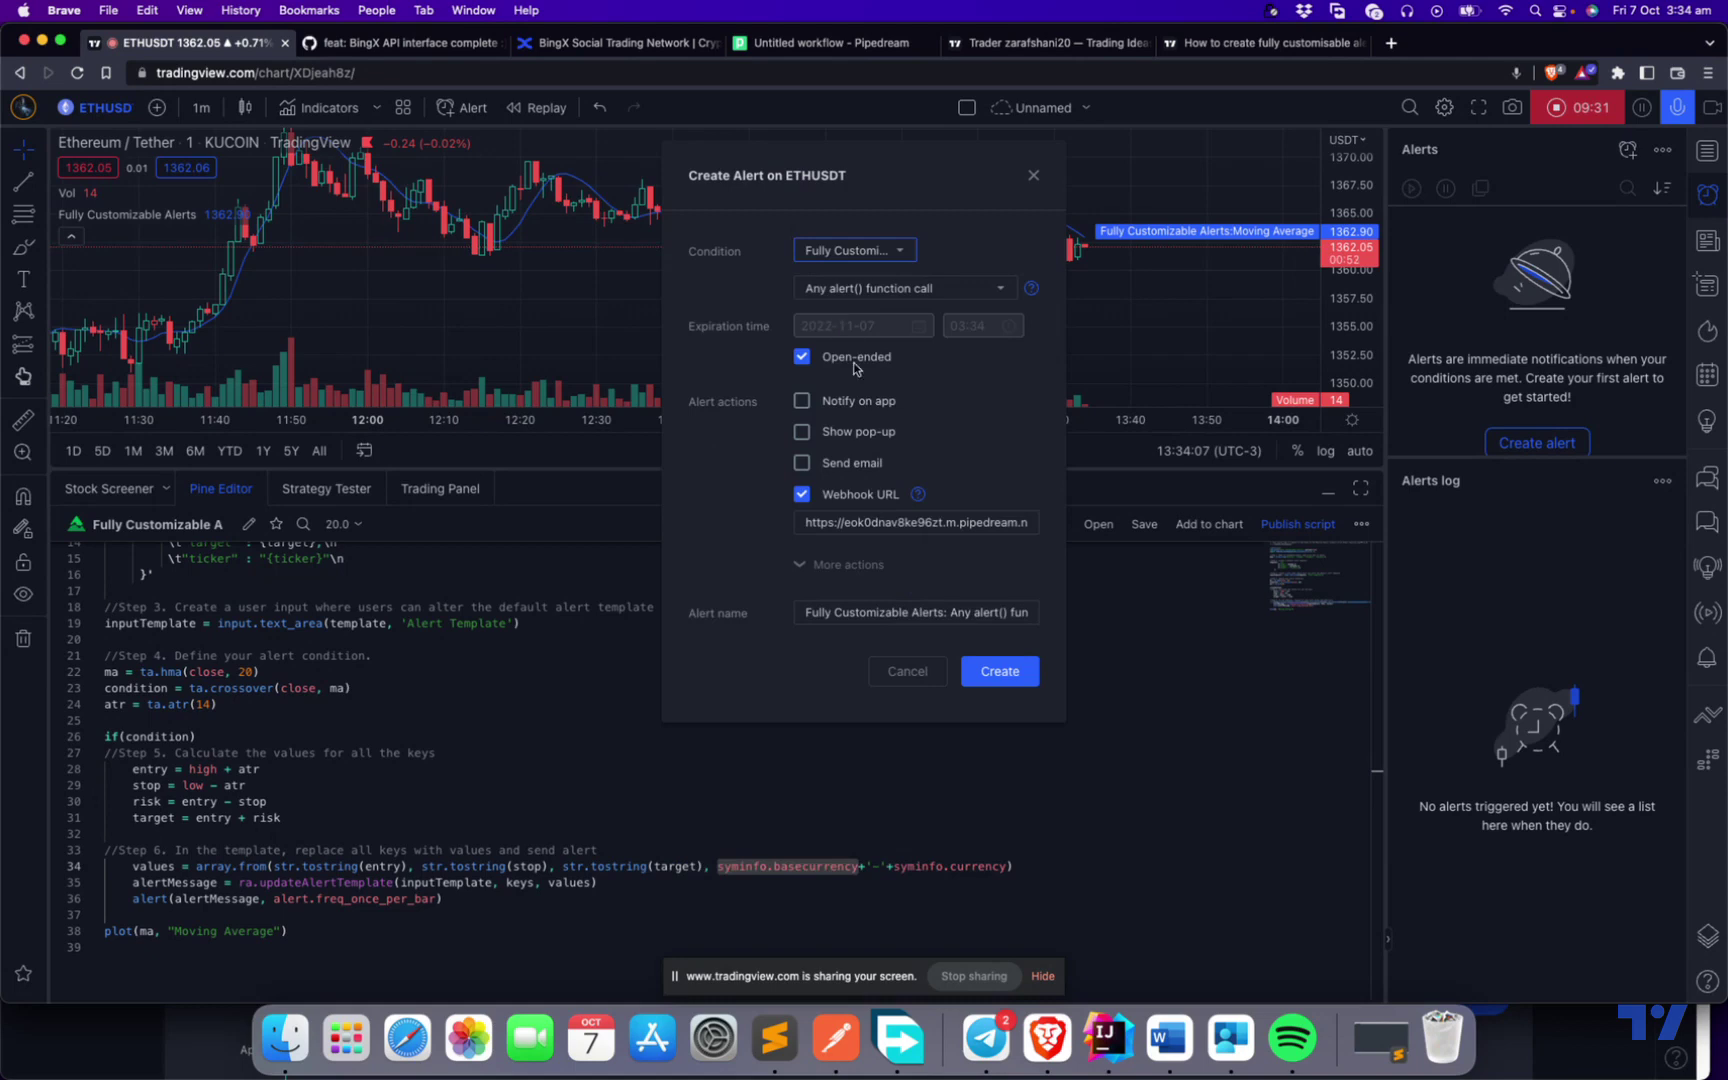
triple_click(868, 524)
text(https://eol9096bry1ncxi.m.pipedream.net)
click(1000, 671)
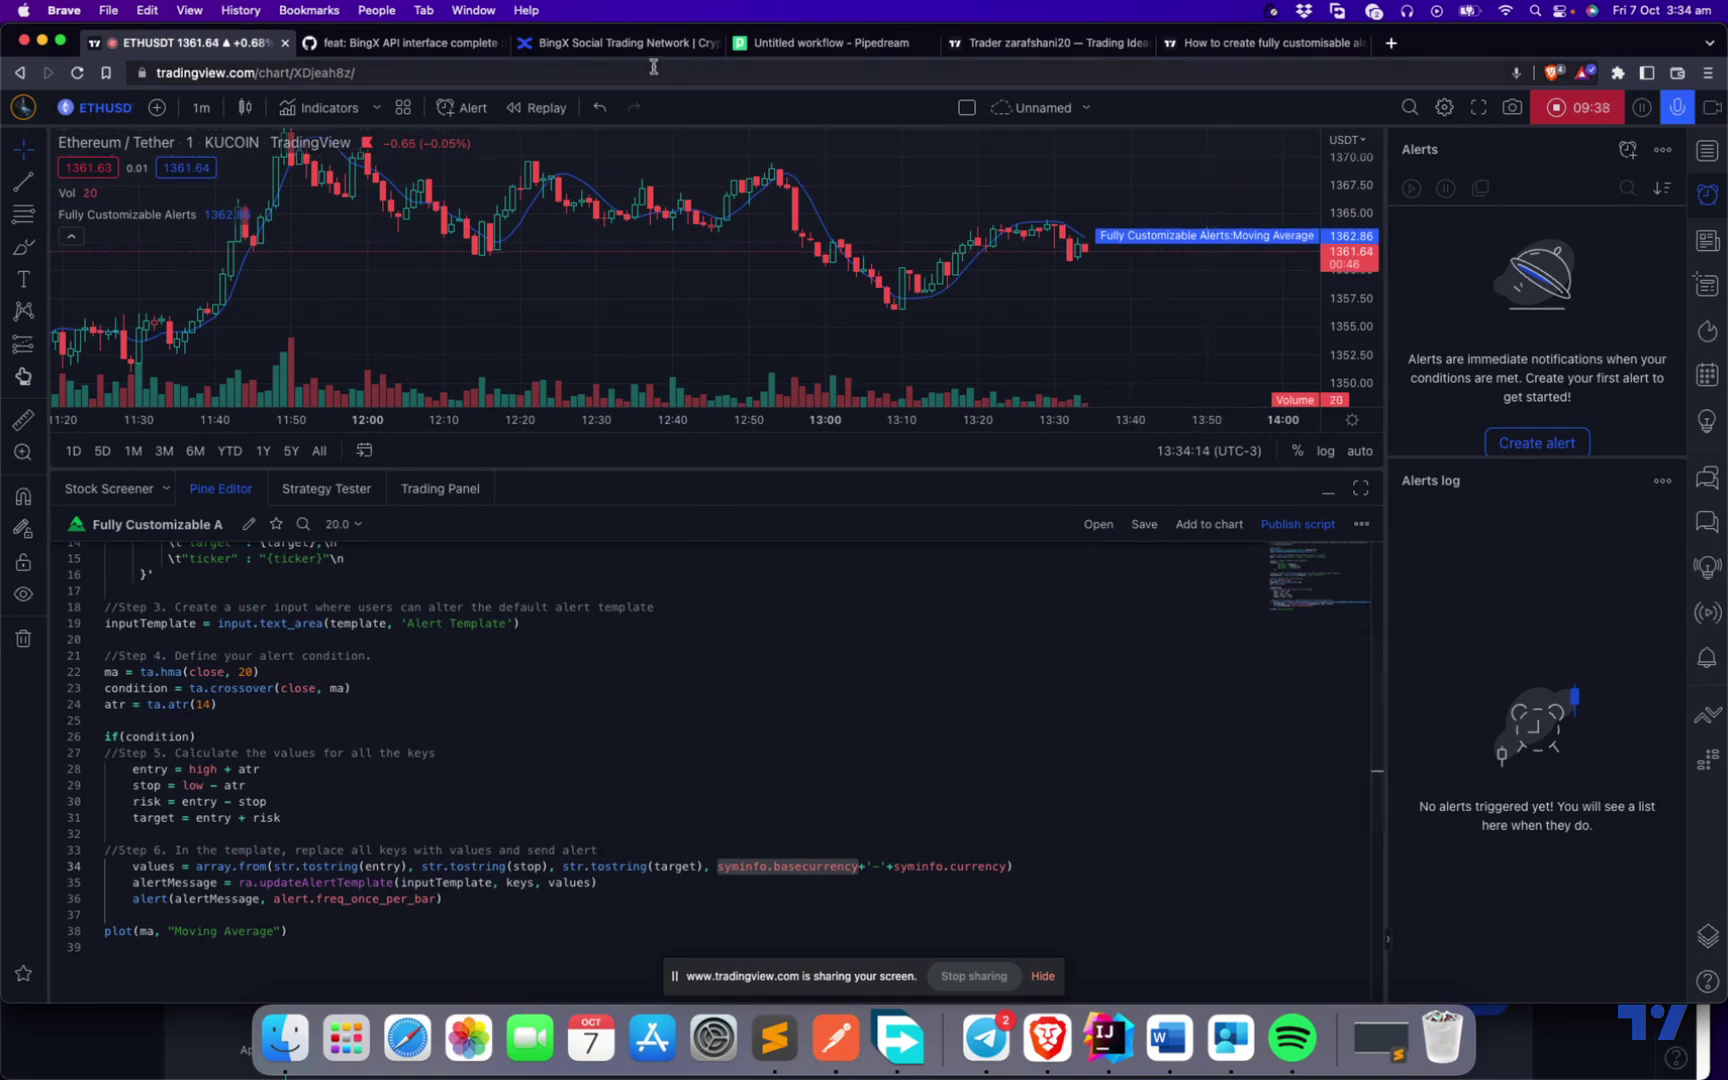
Compare the alert's settings against the Pipedream trigger URL without changing anything.
click(810, 48)
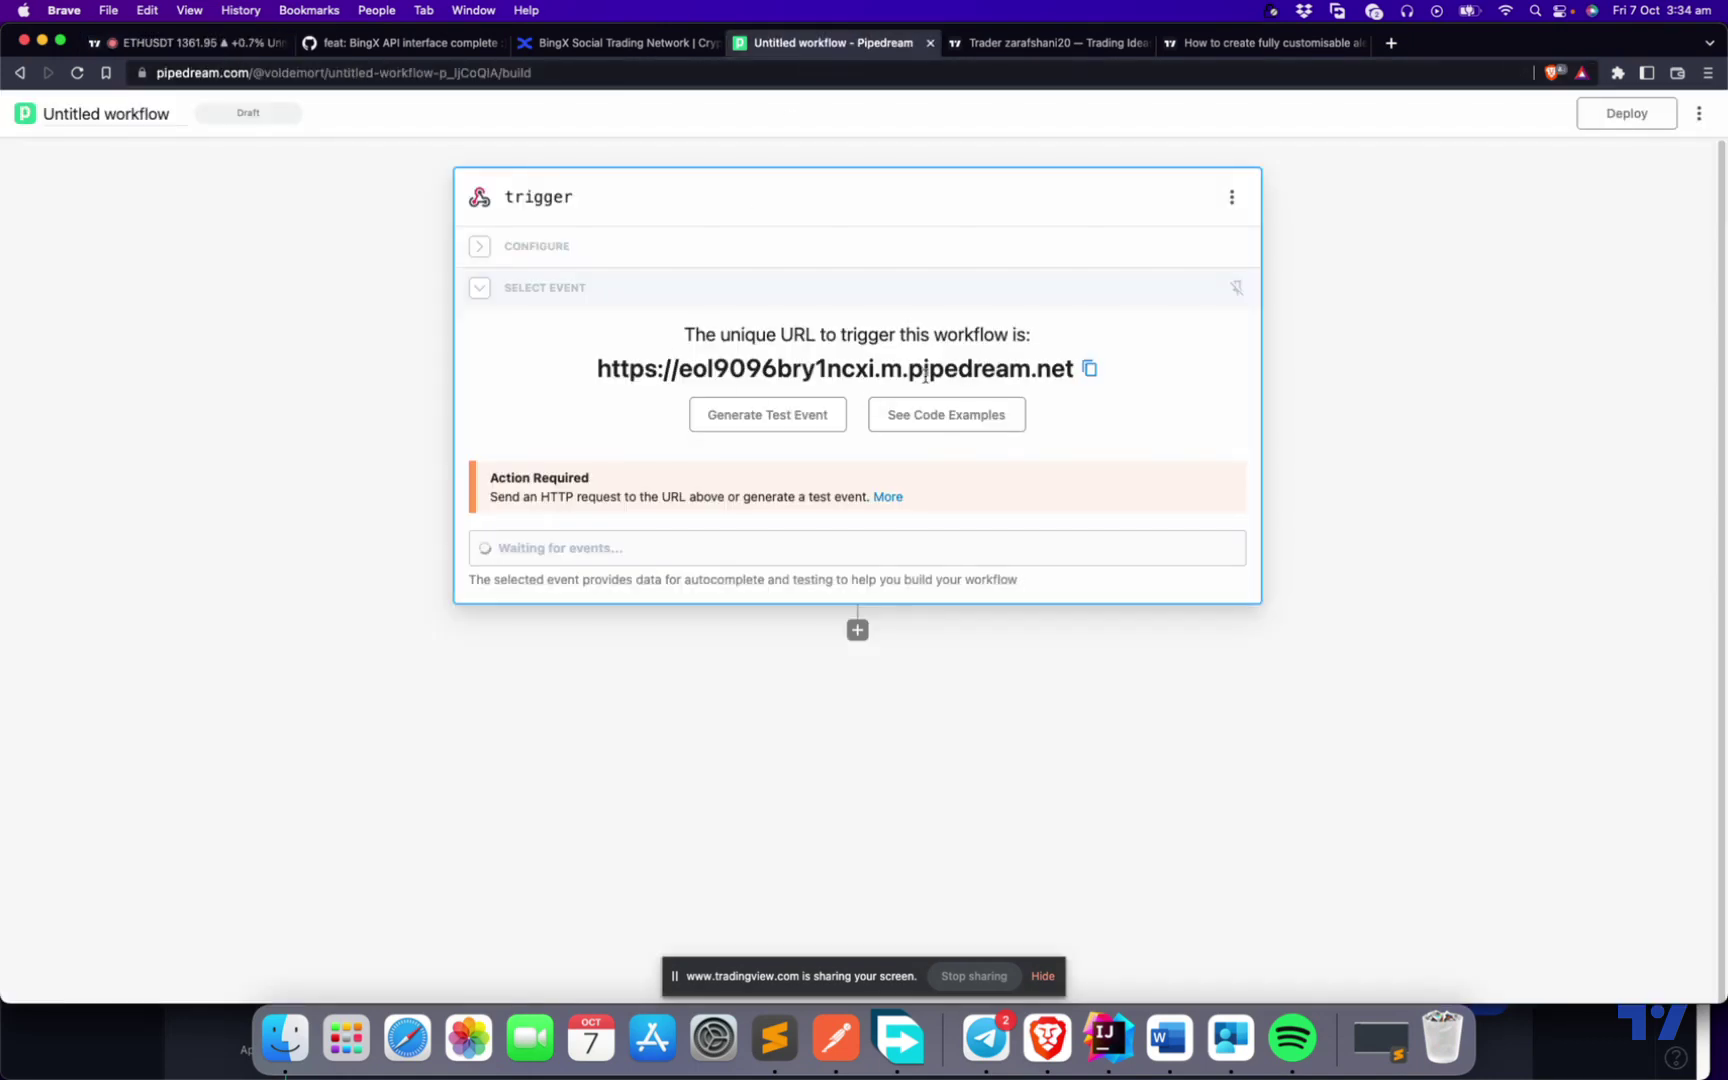
click(180, 43)
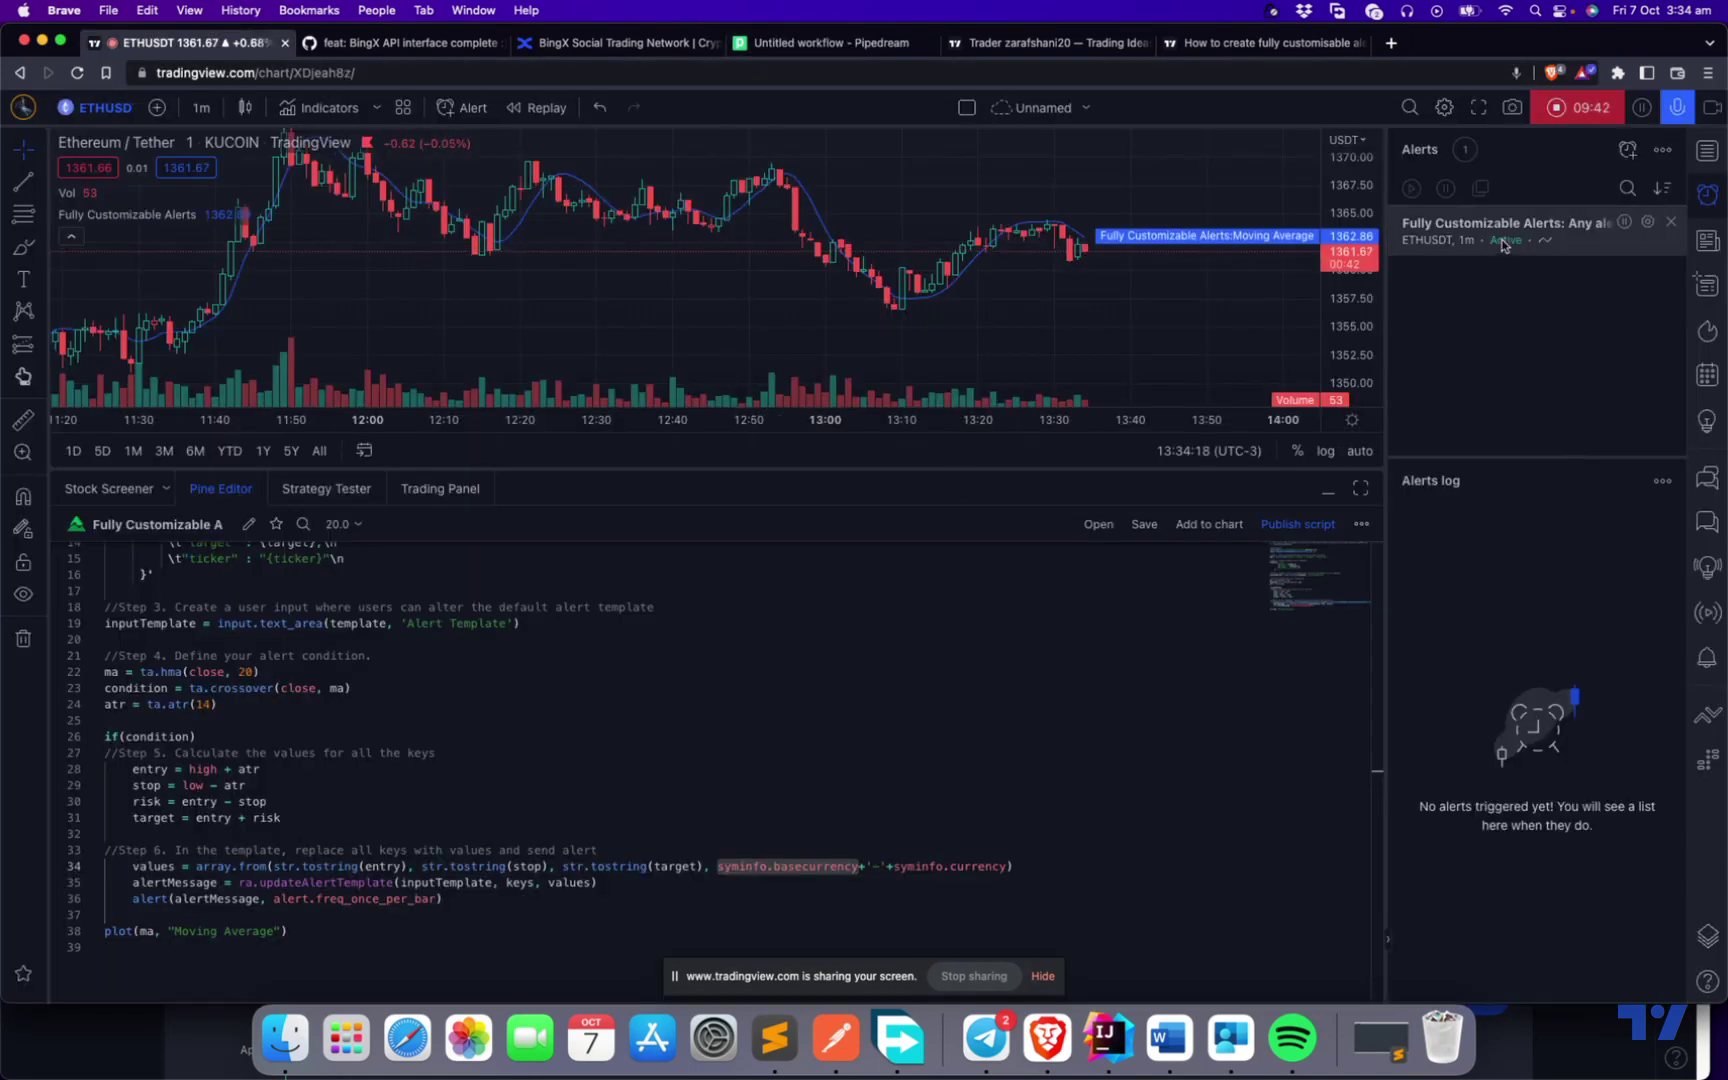
click(1642, 228)
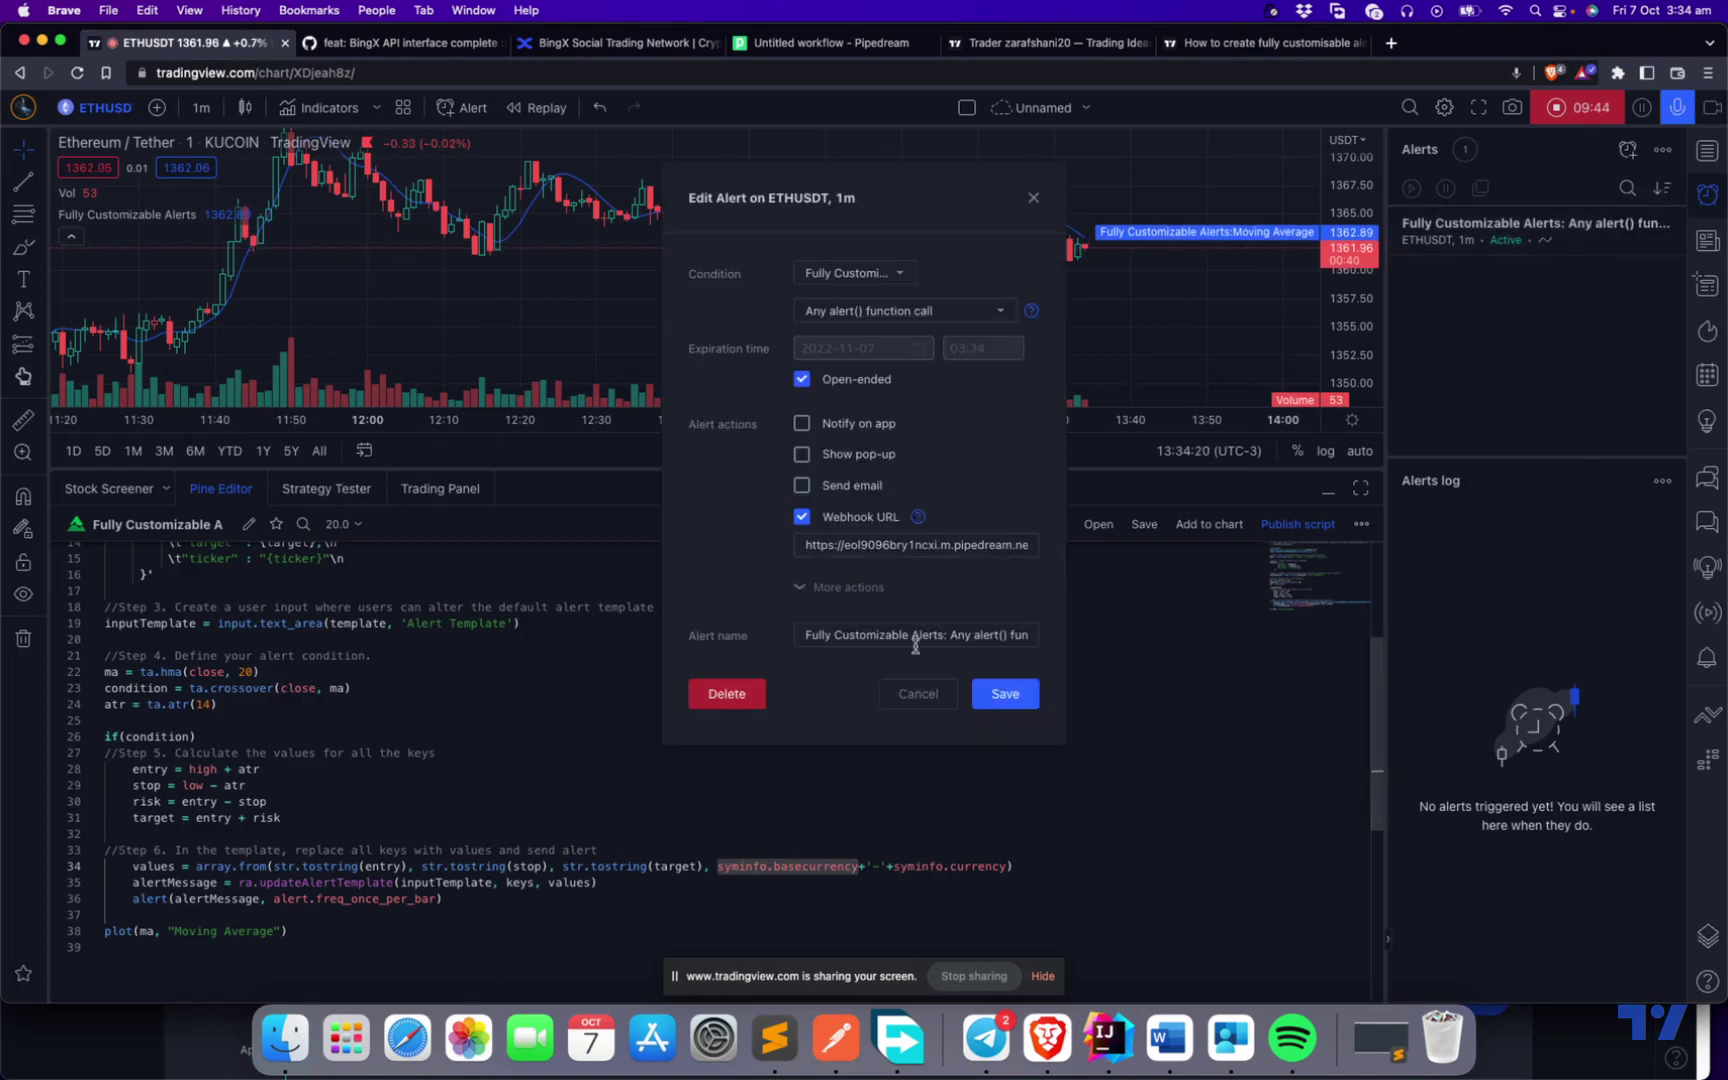
click(933, 699)
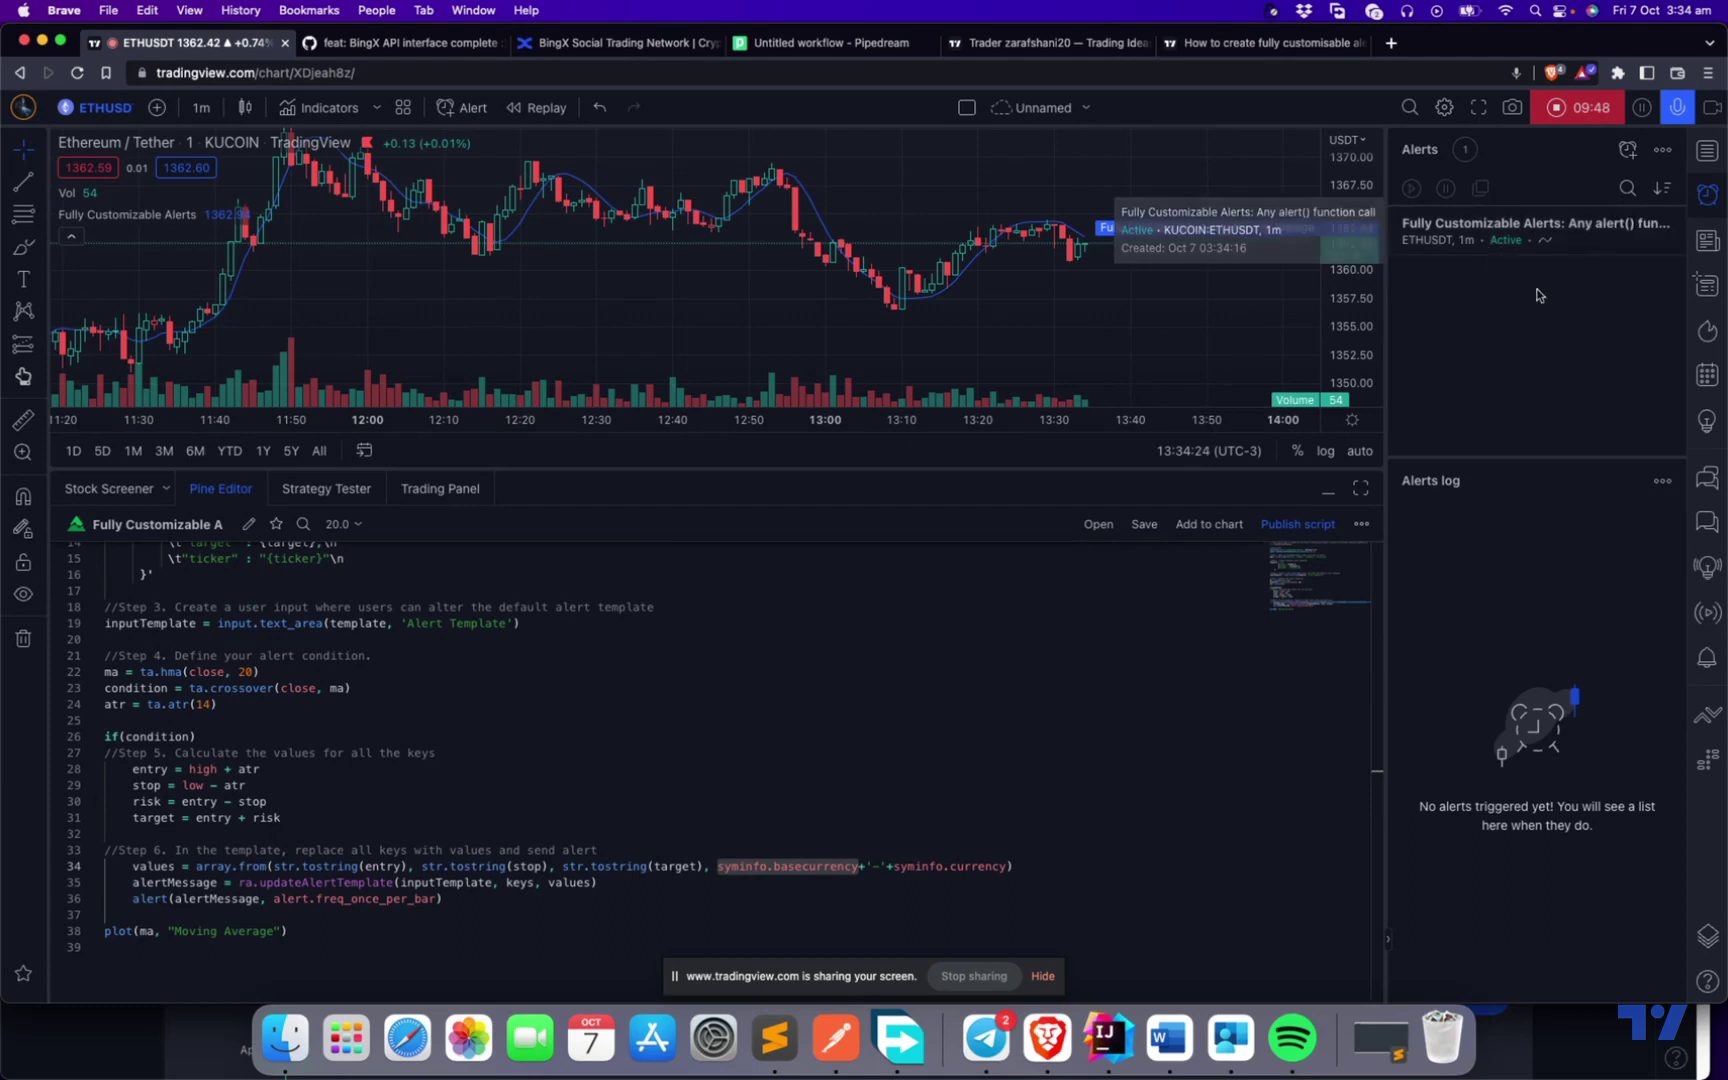
Wait on the ETHUSDT chart for the alert to fire, then switch to Pipedream.
scroll(943, 369, up, 2)
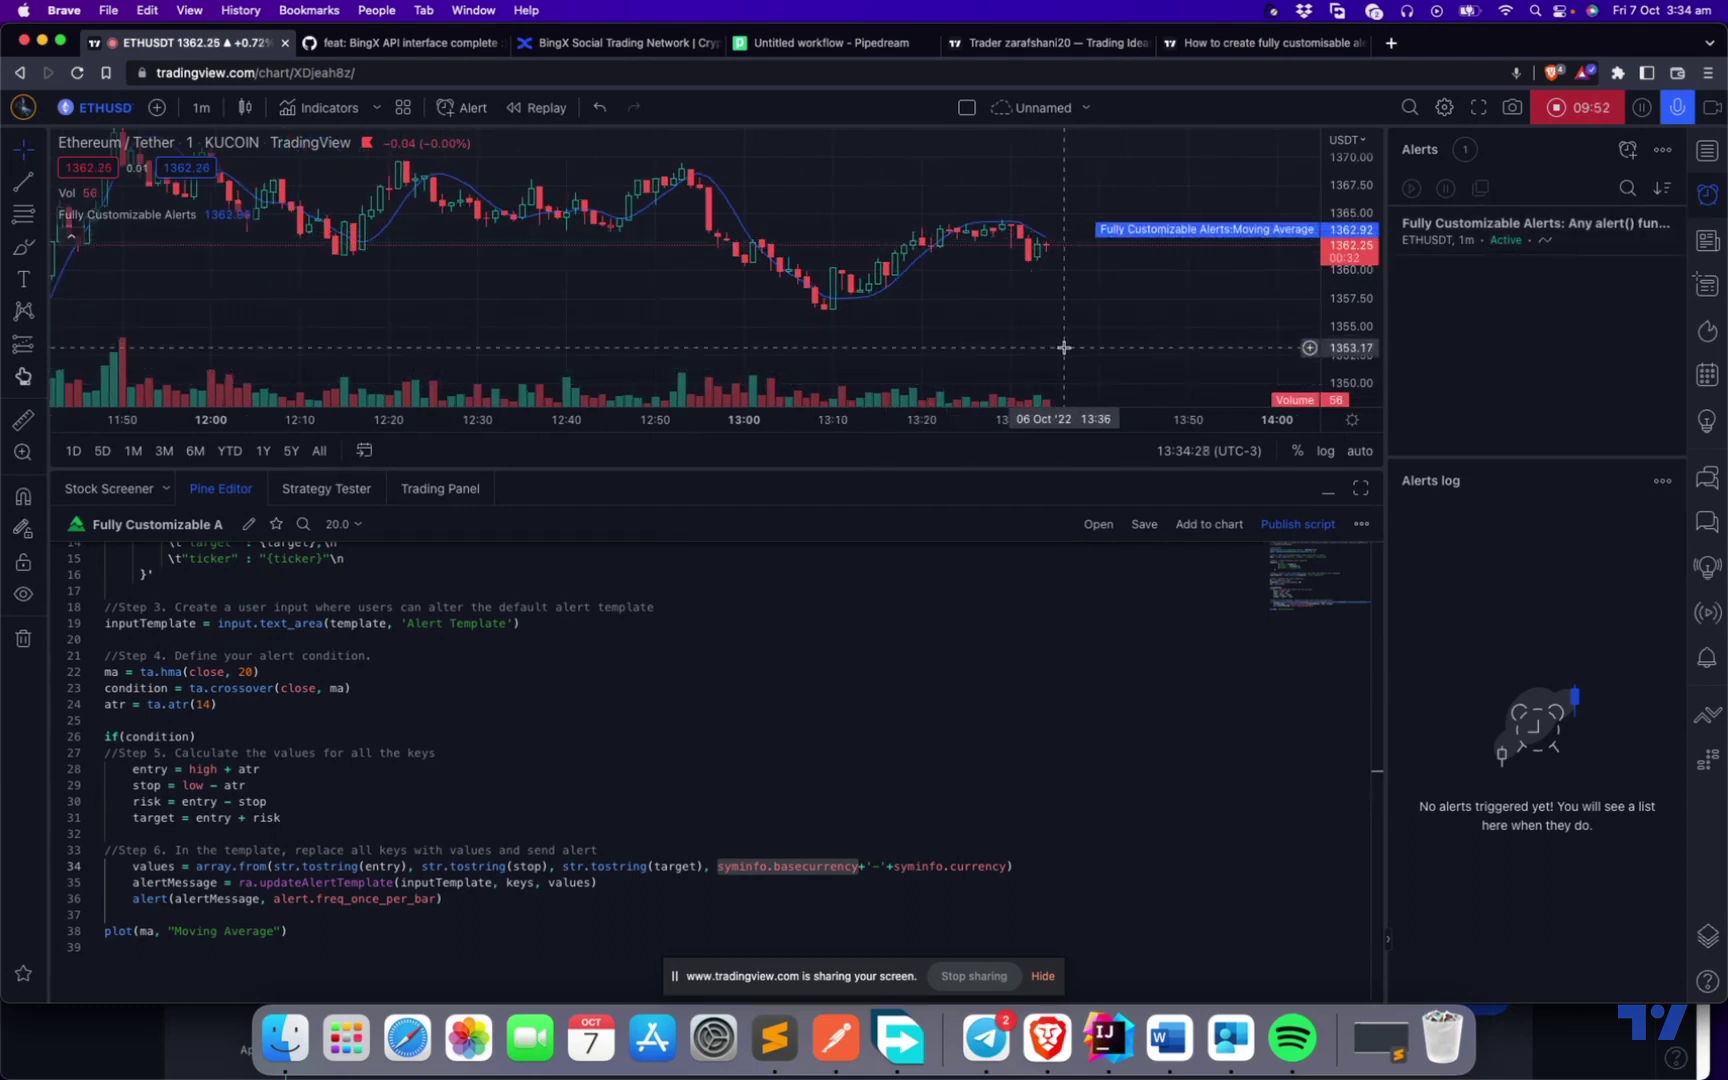
scroll(1063, 347, up, 1)
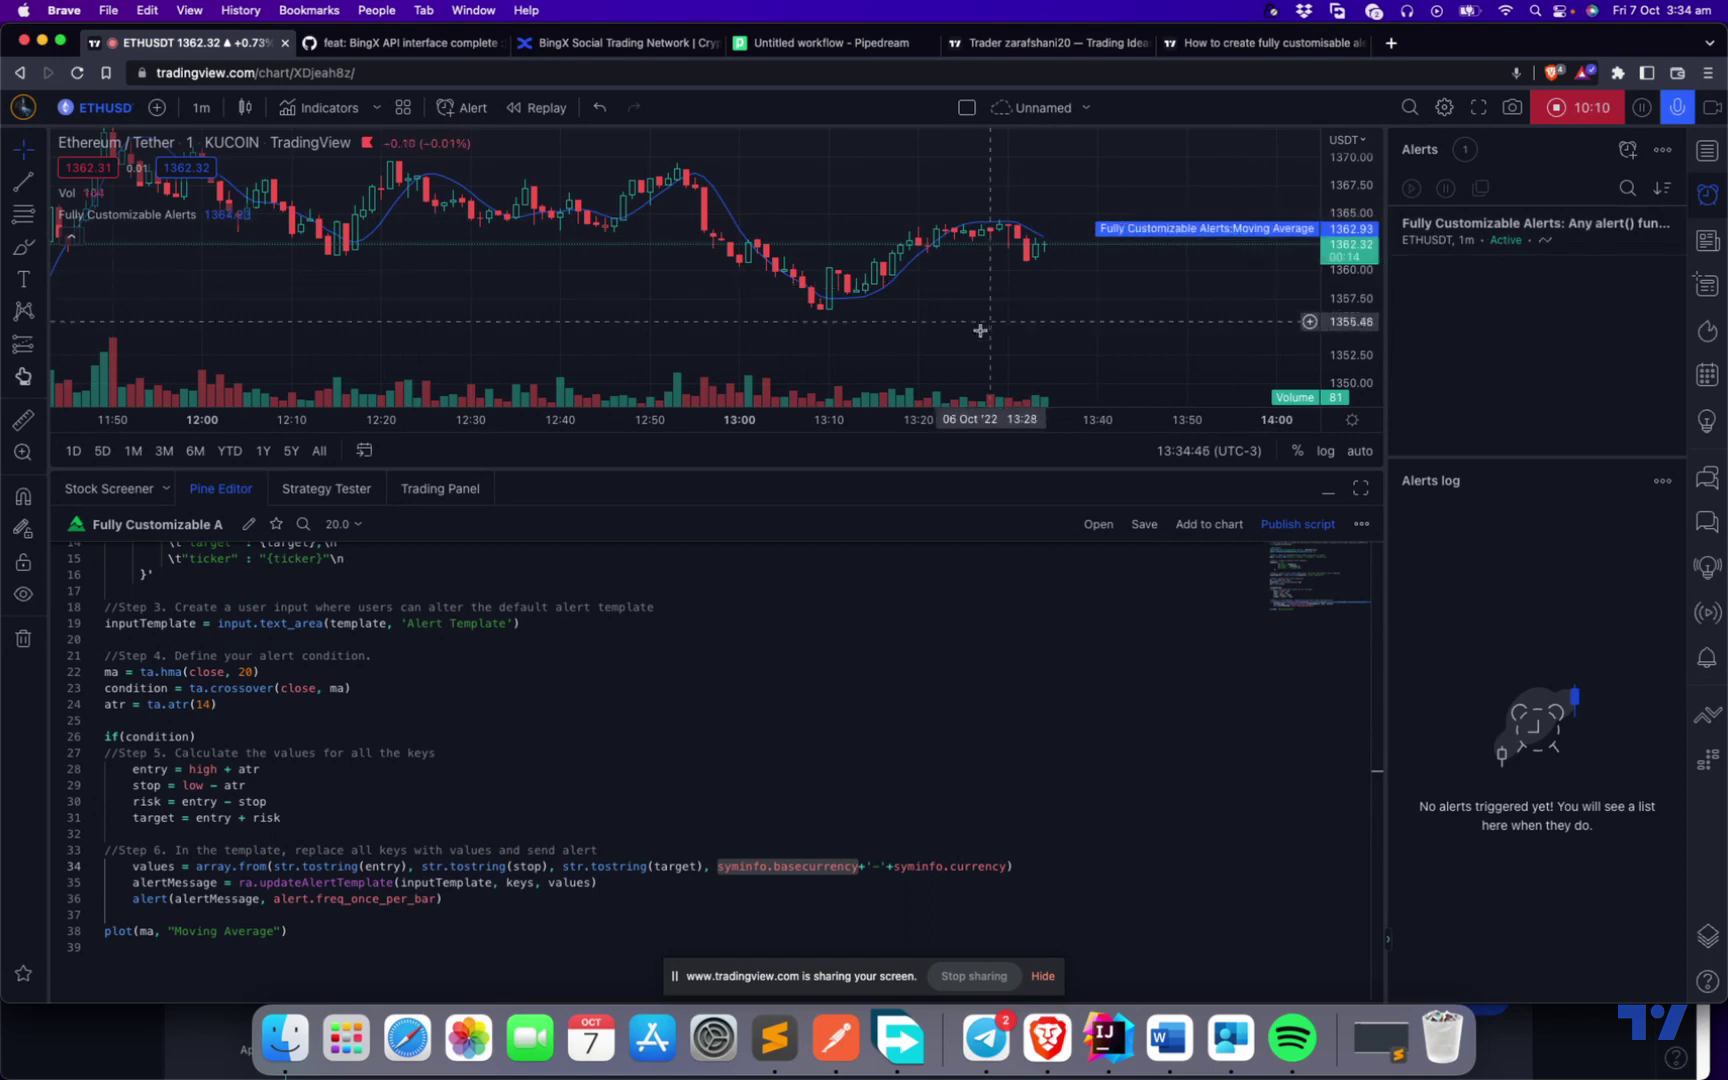
scroll(1010, 330, up, 1)
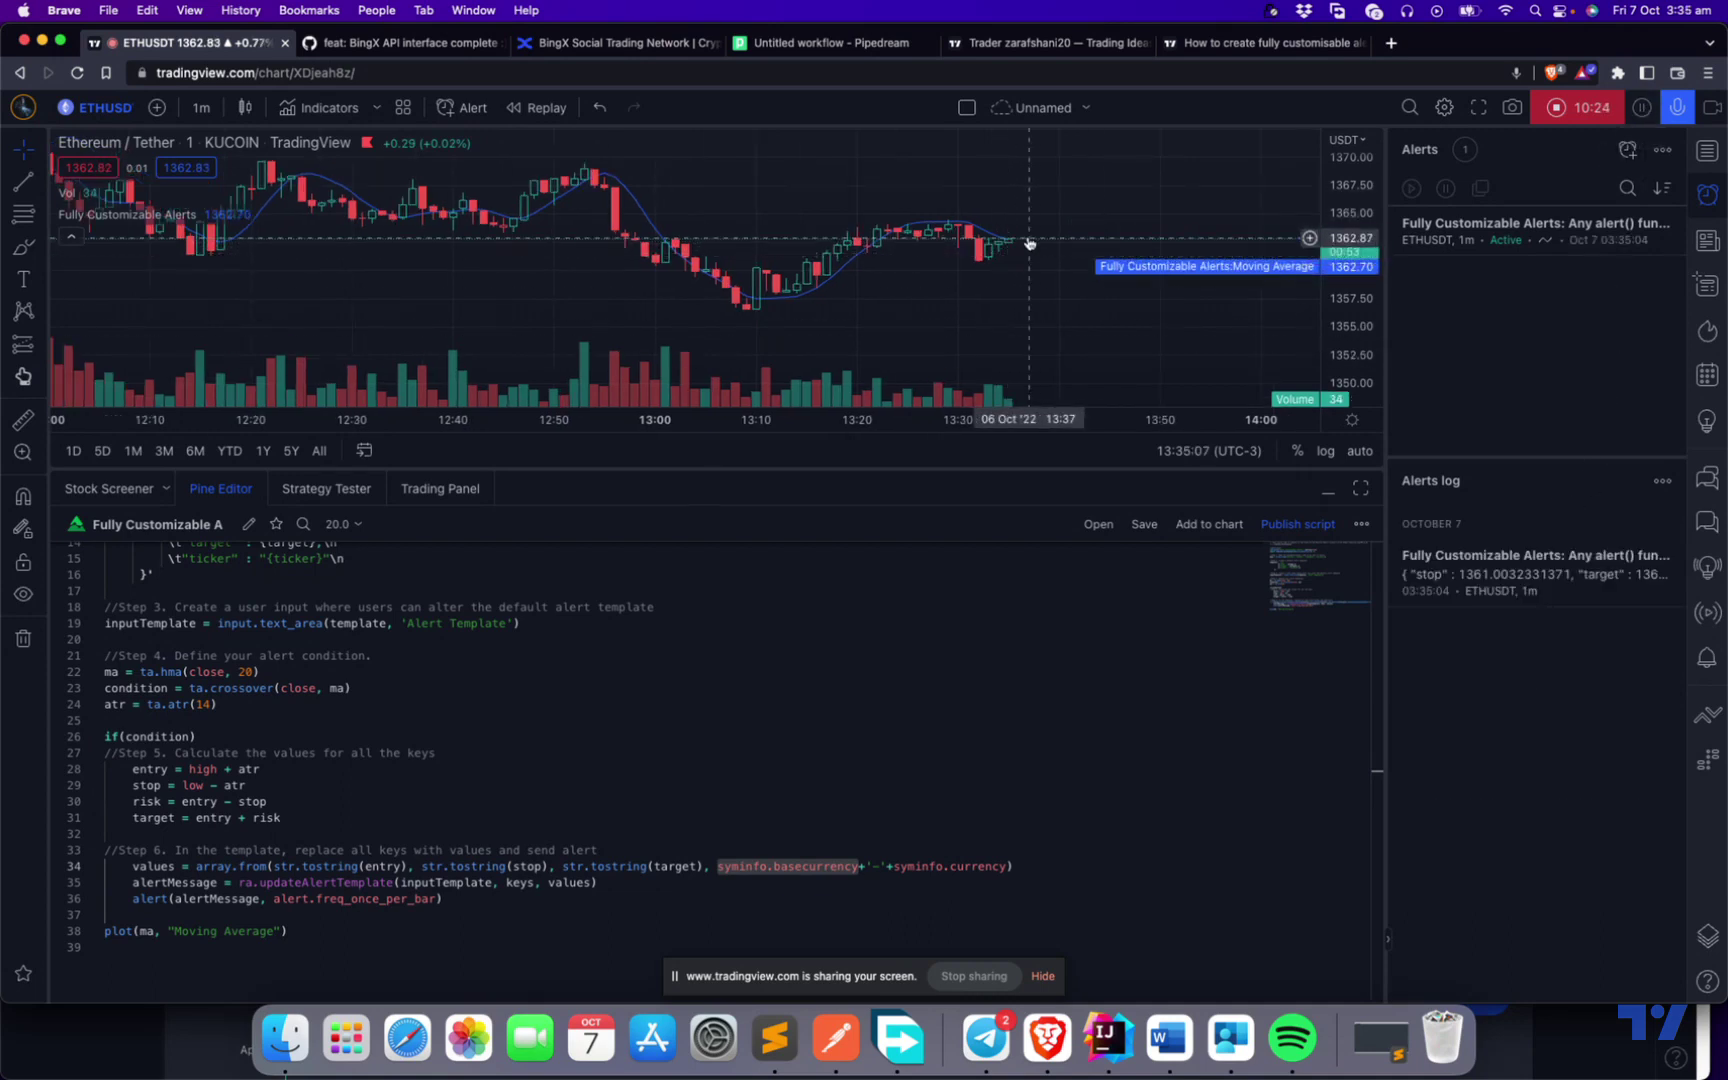
mouse_move(1487, 580)
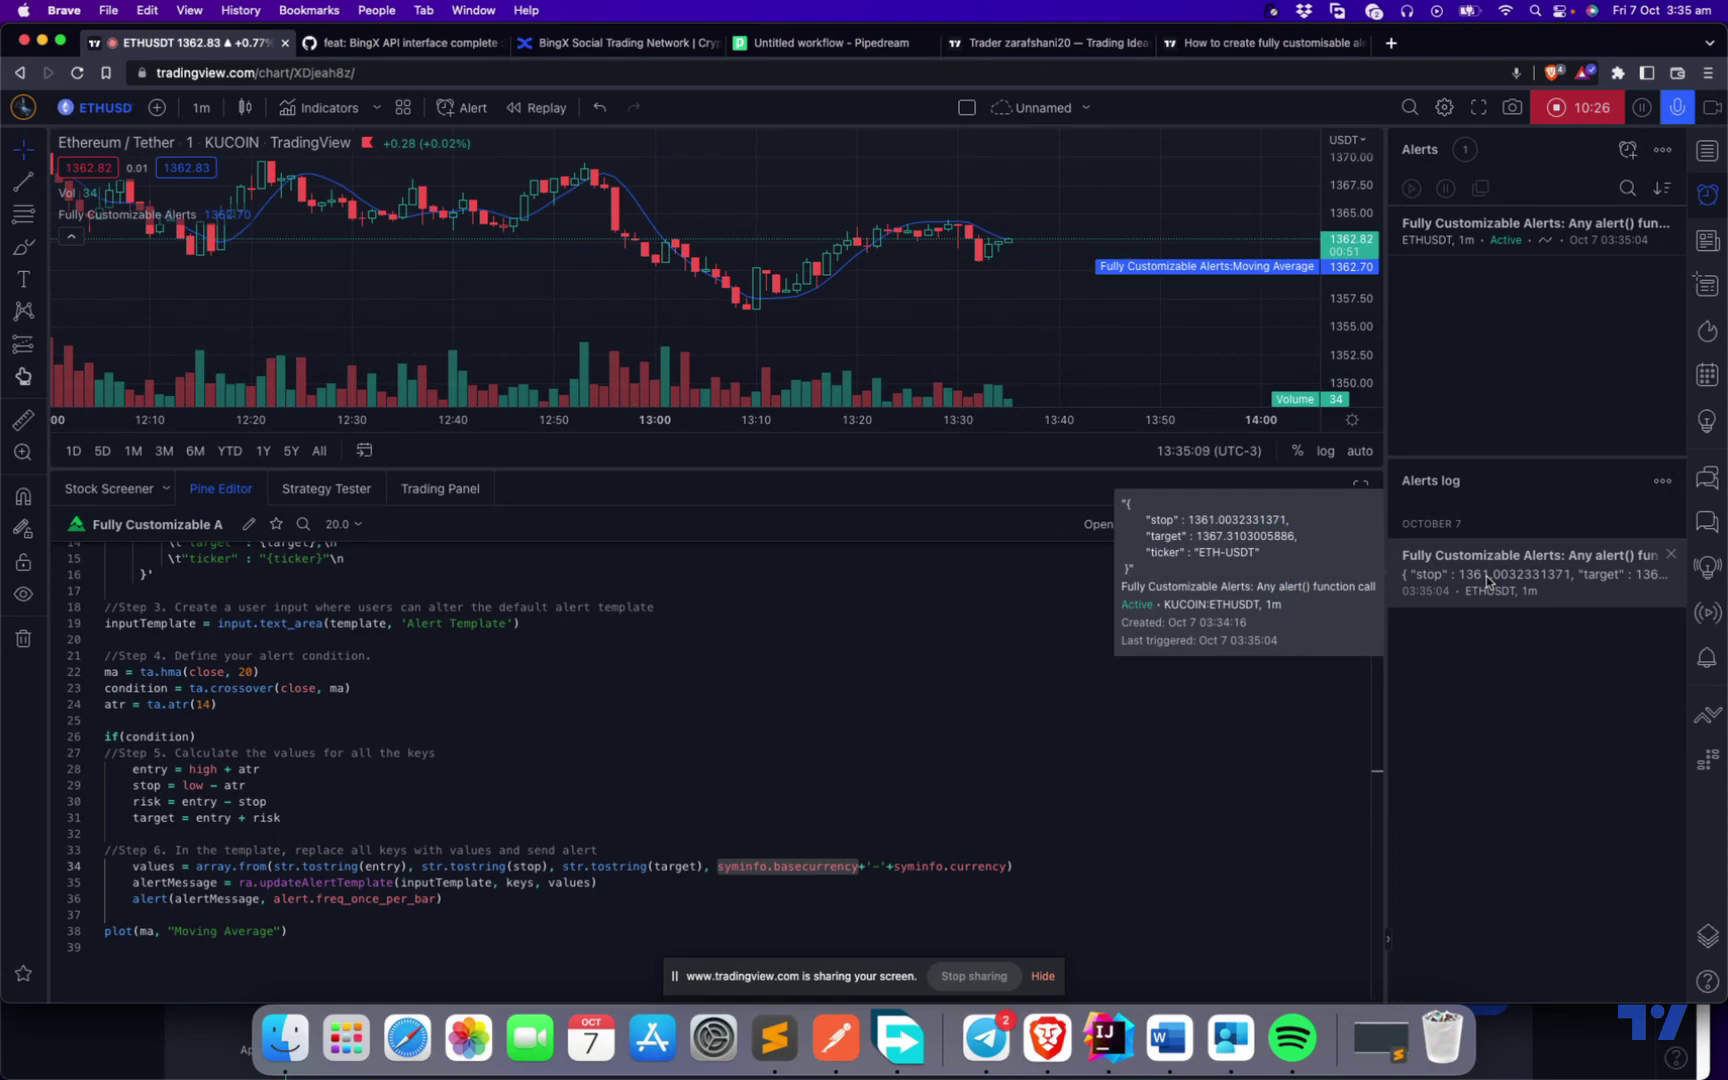
click(815, 44)
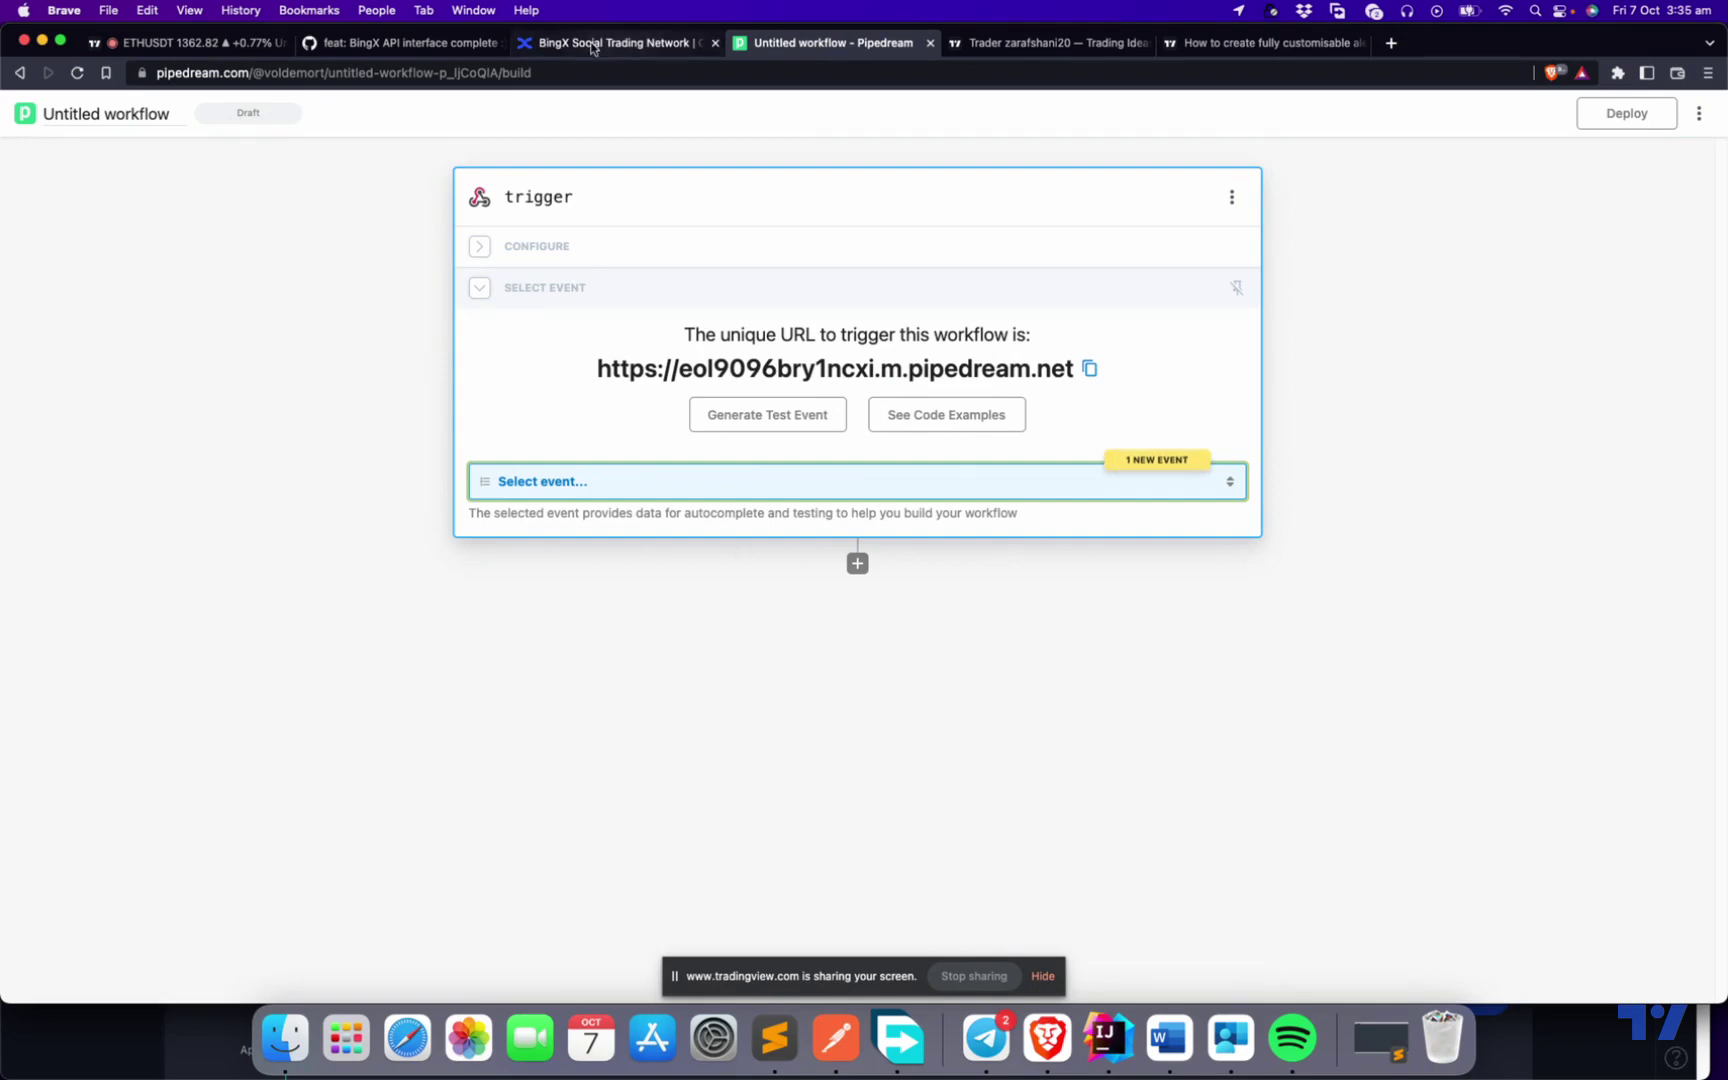
Stop the ETHUSDT alert and pick the received POST event as the trigger's sample.
click(203, 44)
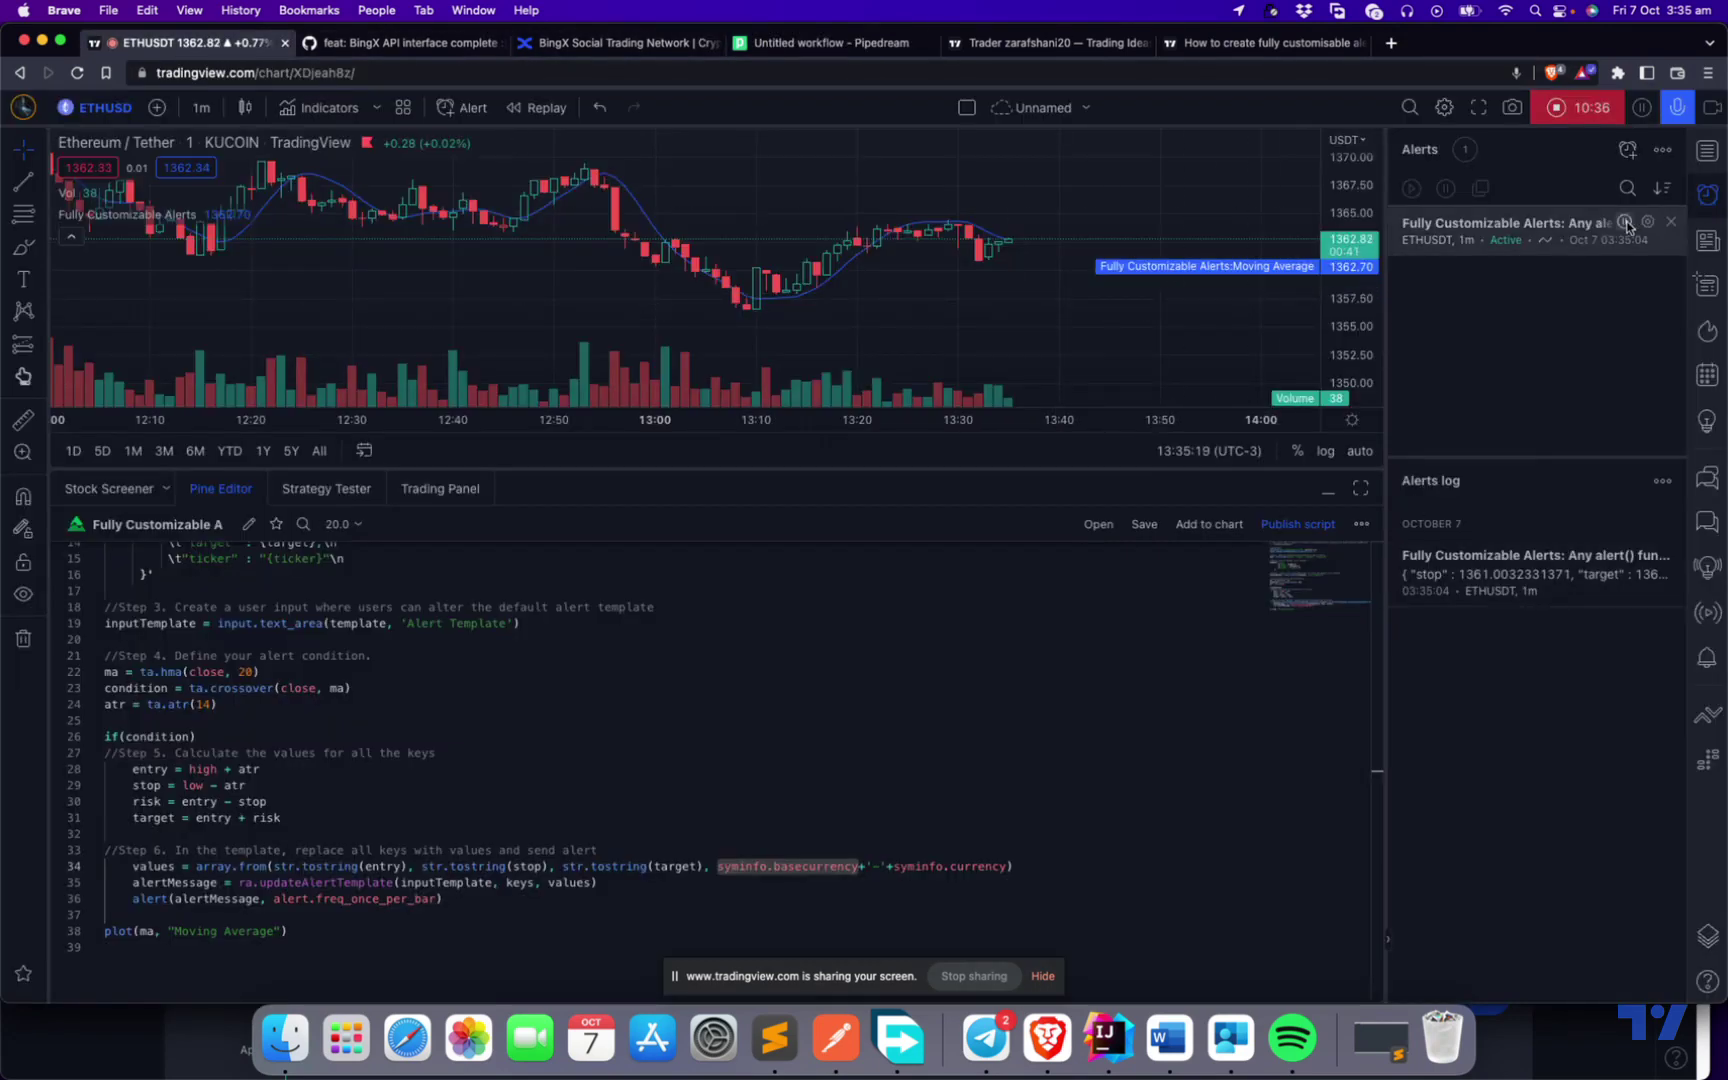
click(1625, 223)
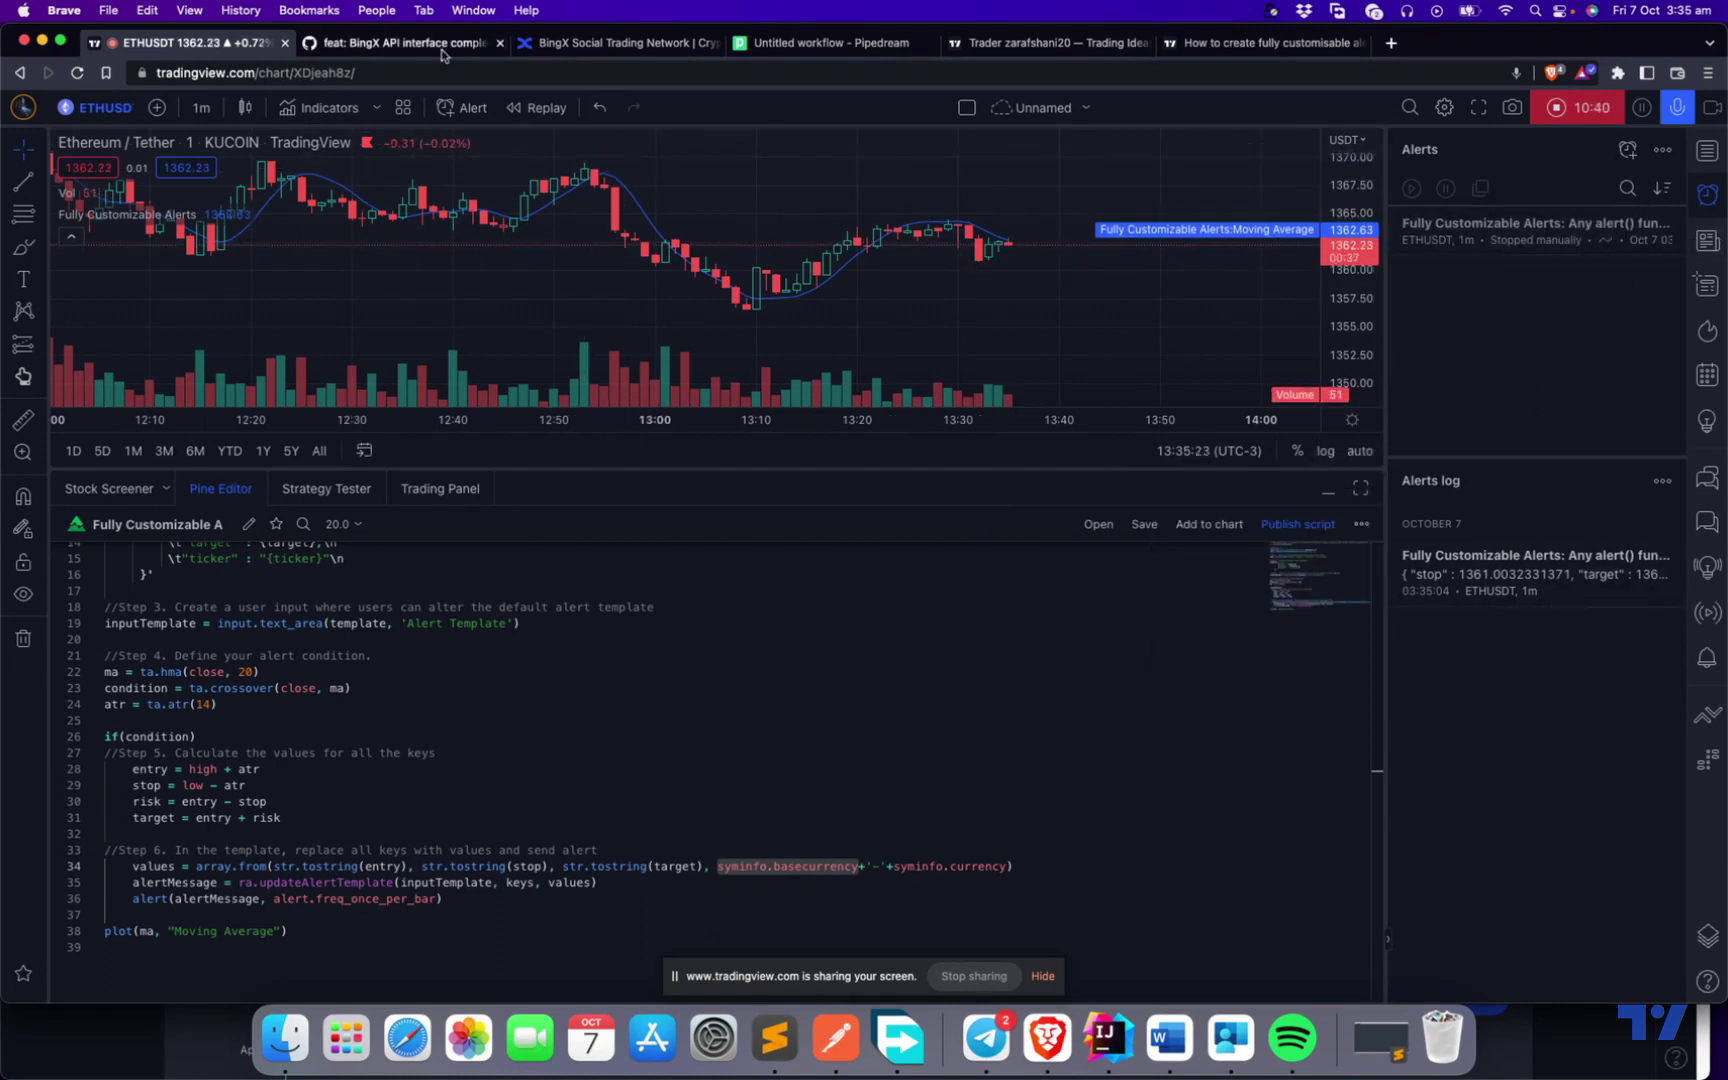
click(780, 46)
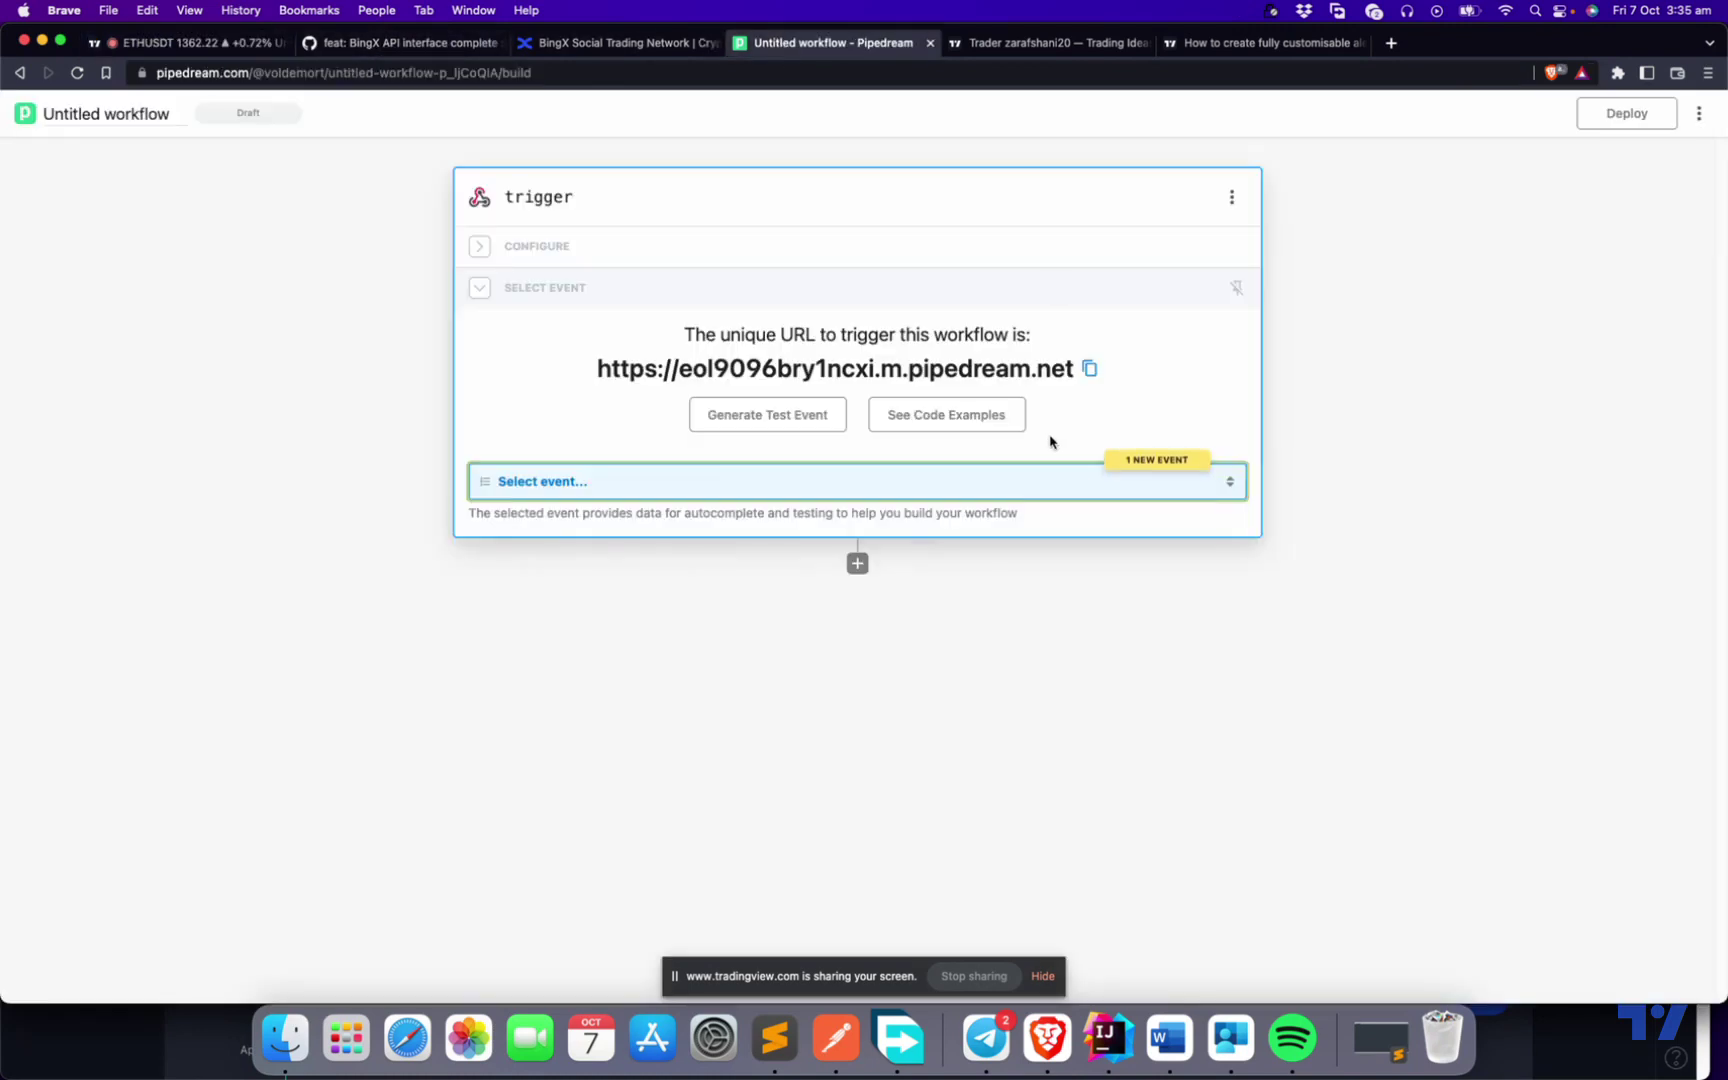
click(736, 490)
click(637, 578)
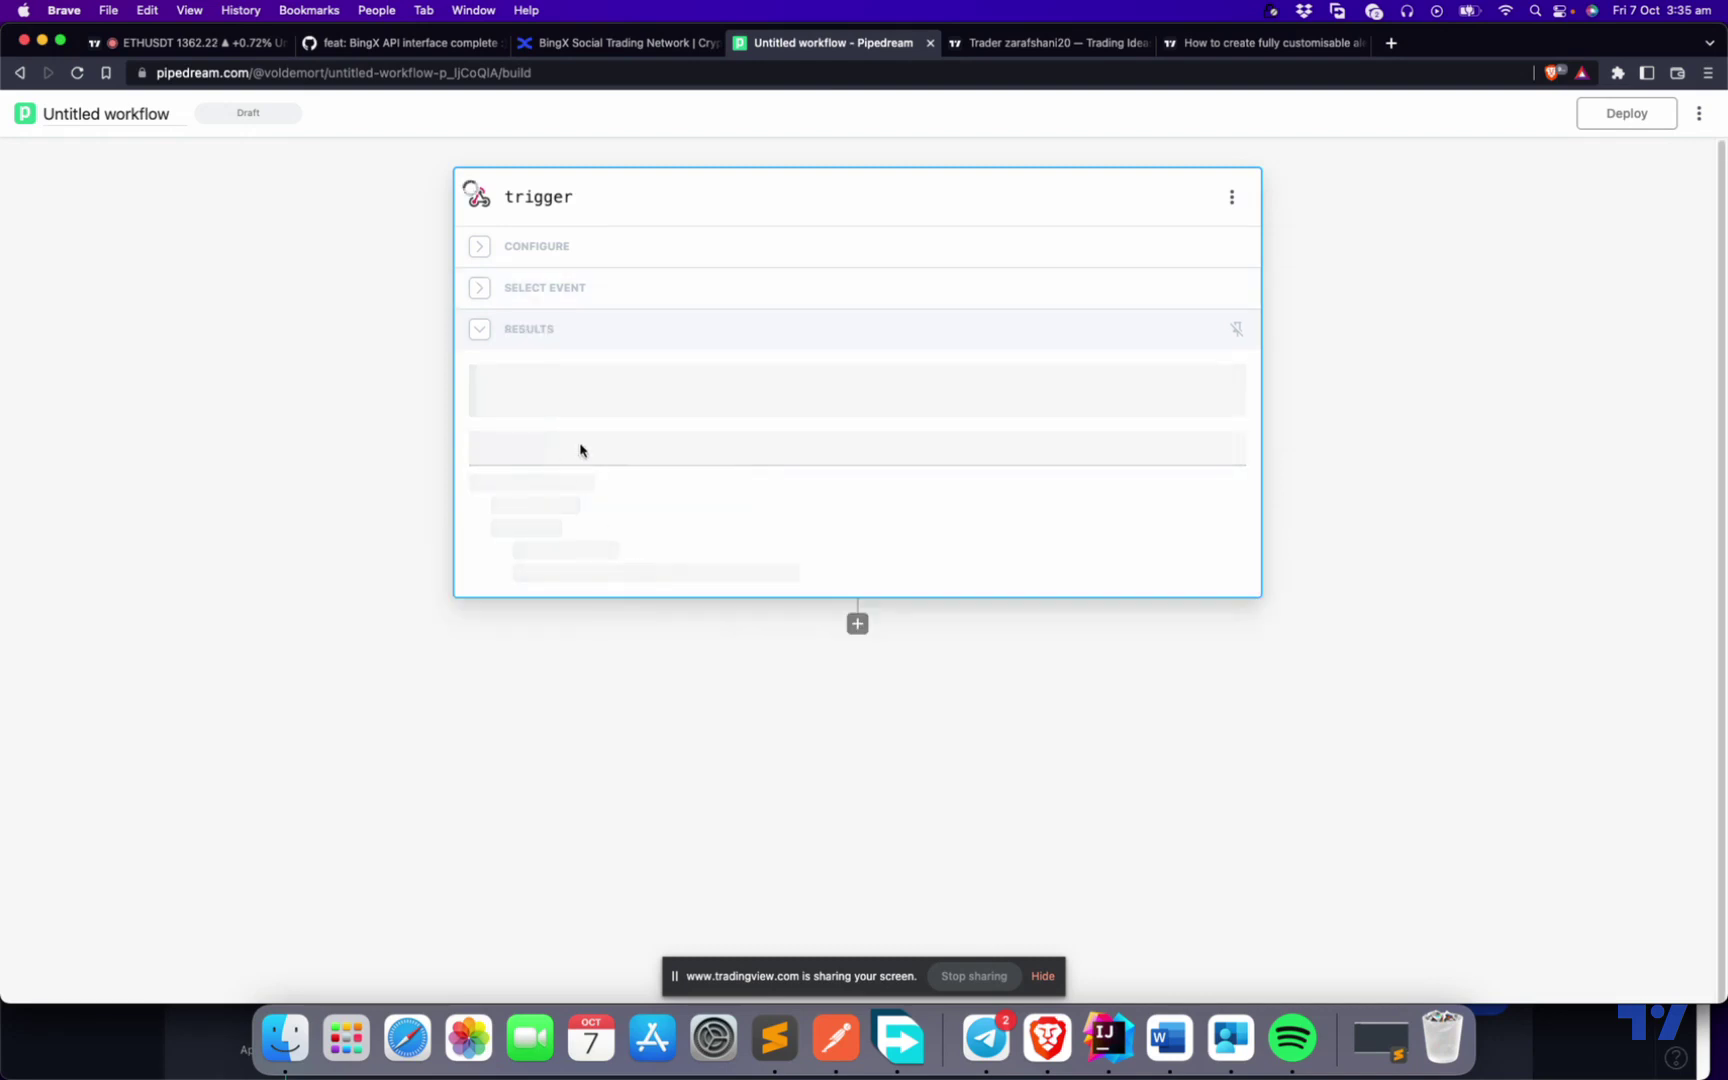
Pick BingX as the next step's app and add its Custom CalculateLeveragedPosition action.
click(816, 655)
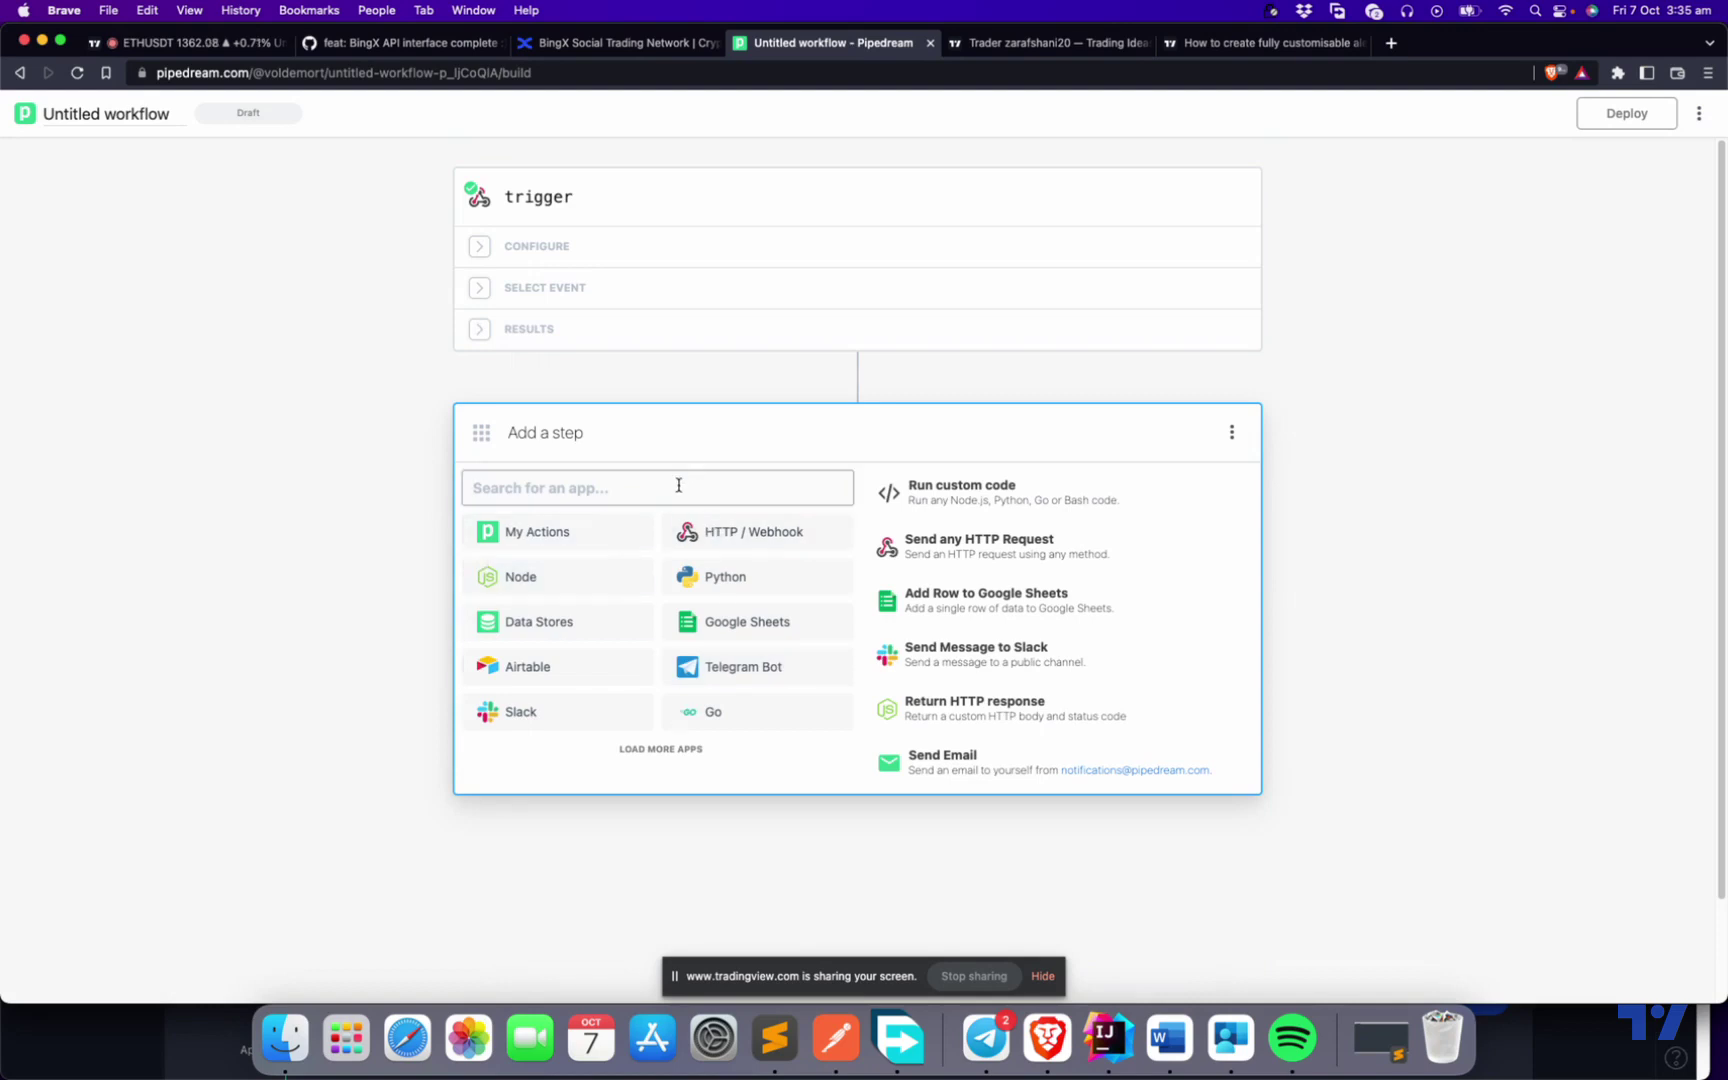
text(bingx)
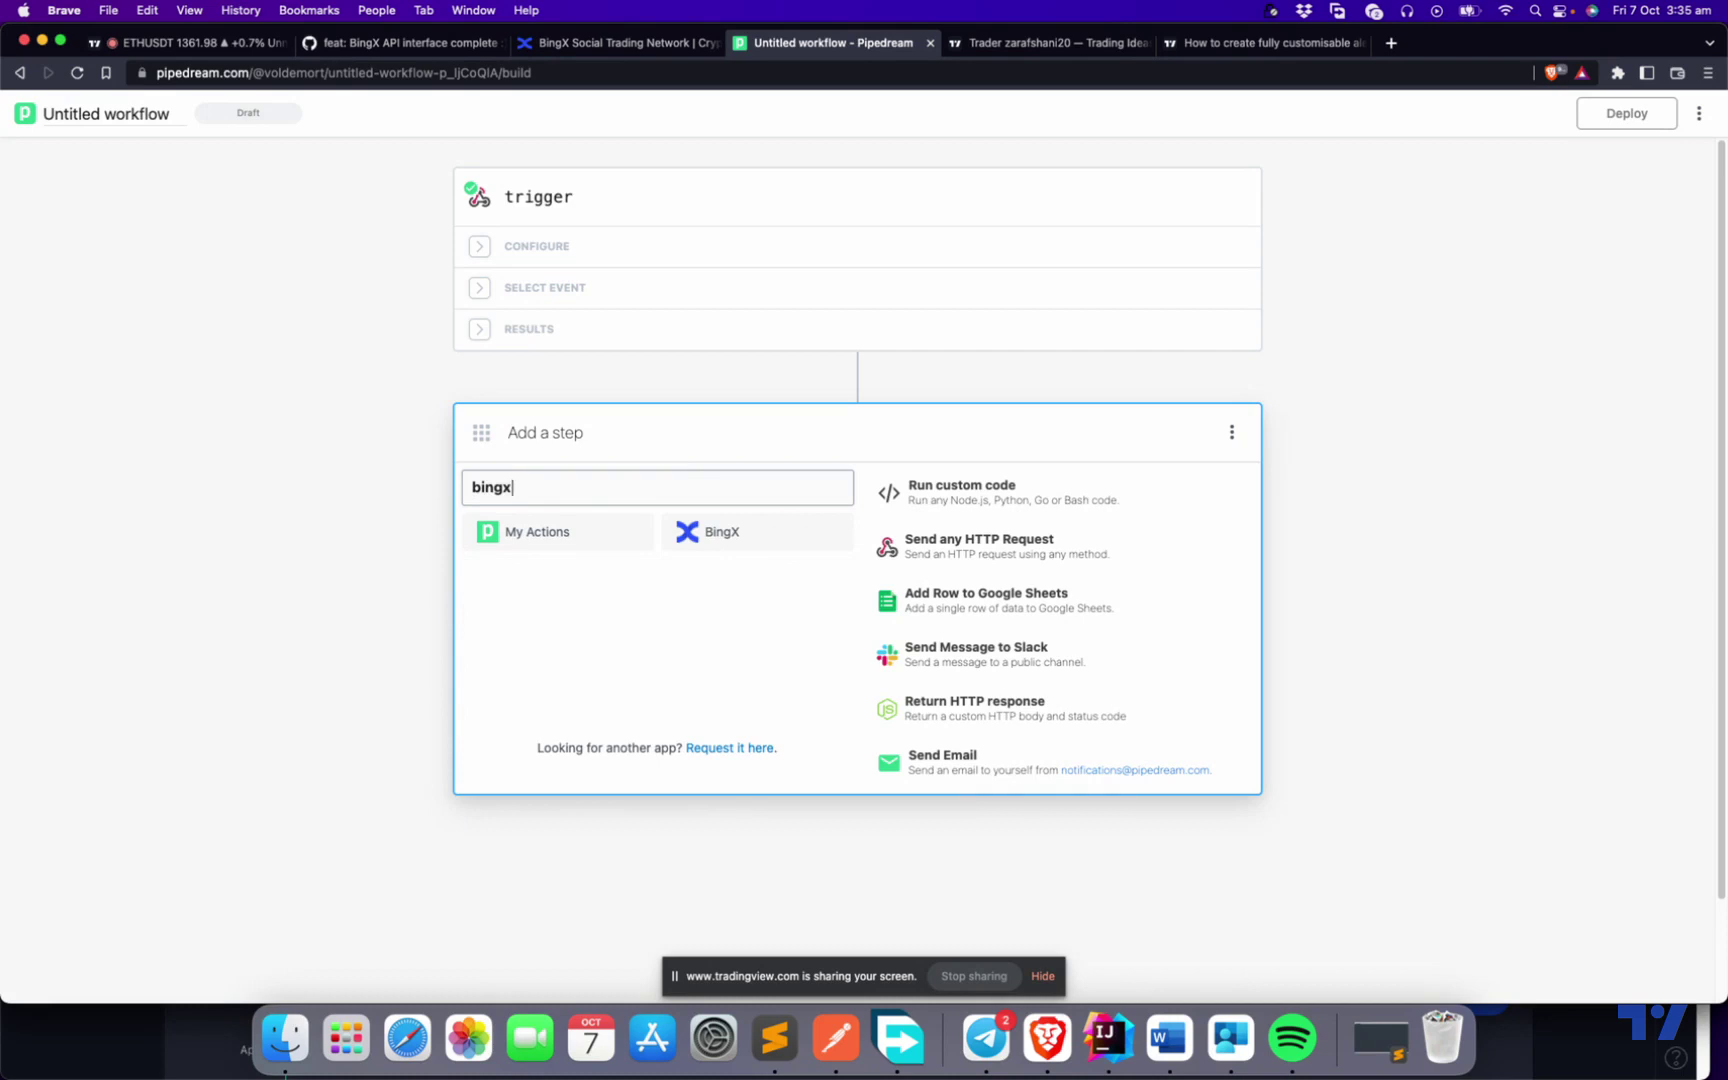
click(731, 542)
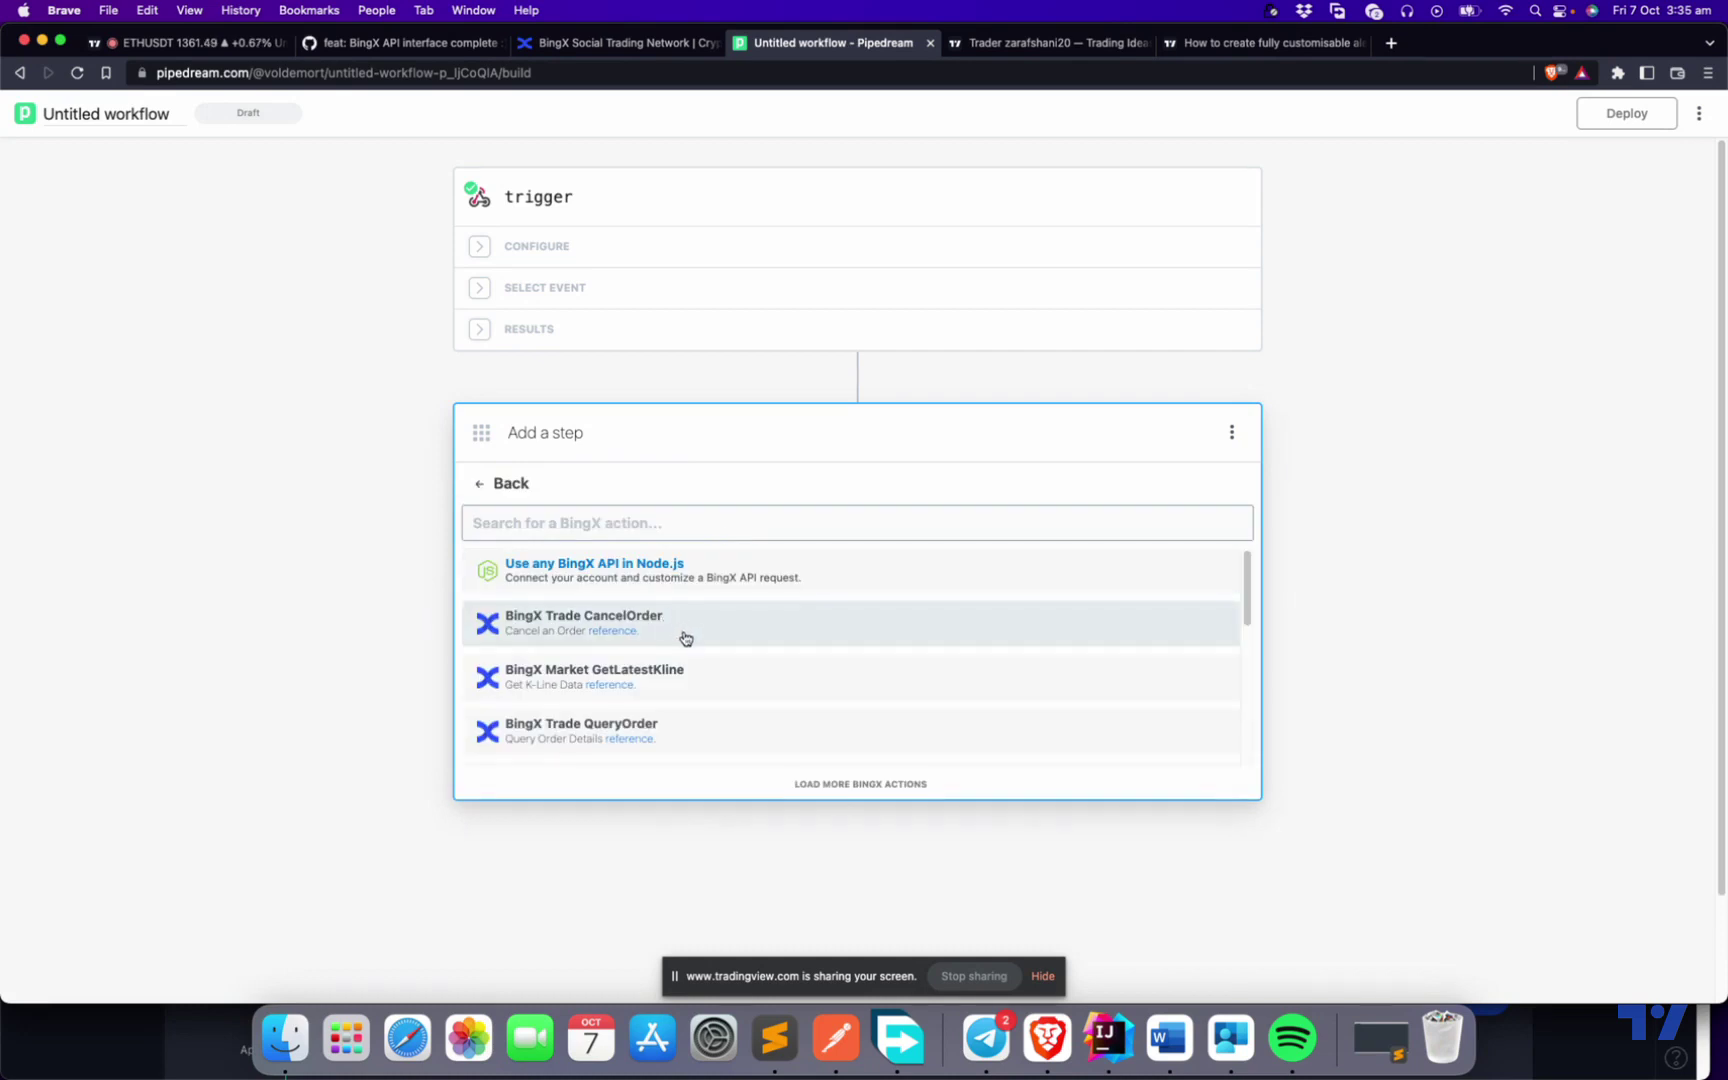
scroll(648, 683, down, 1)
text(custom)
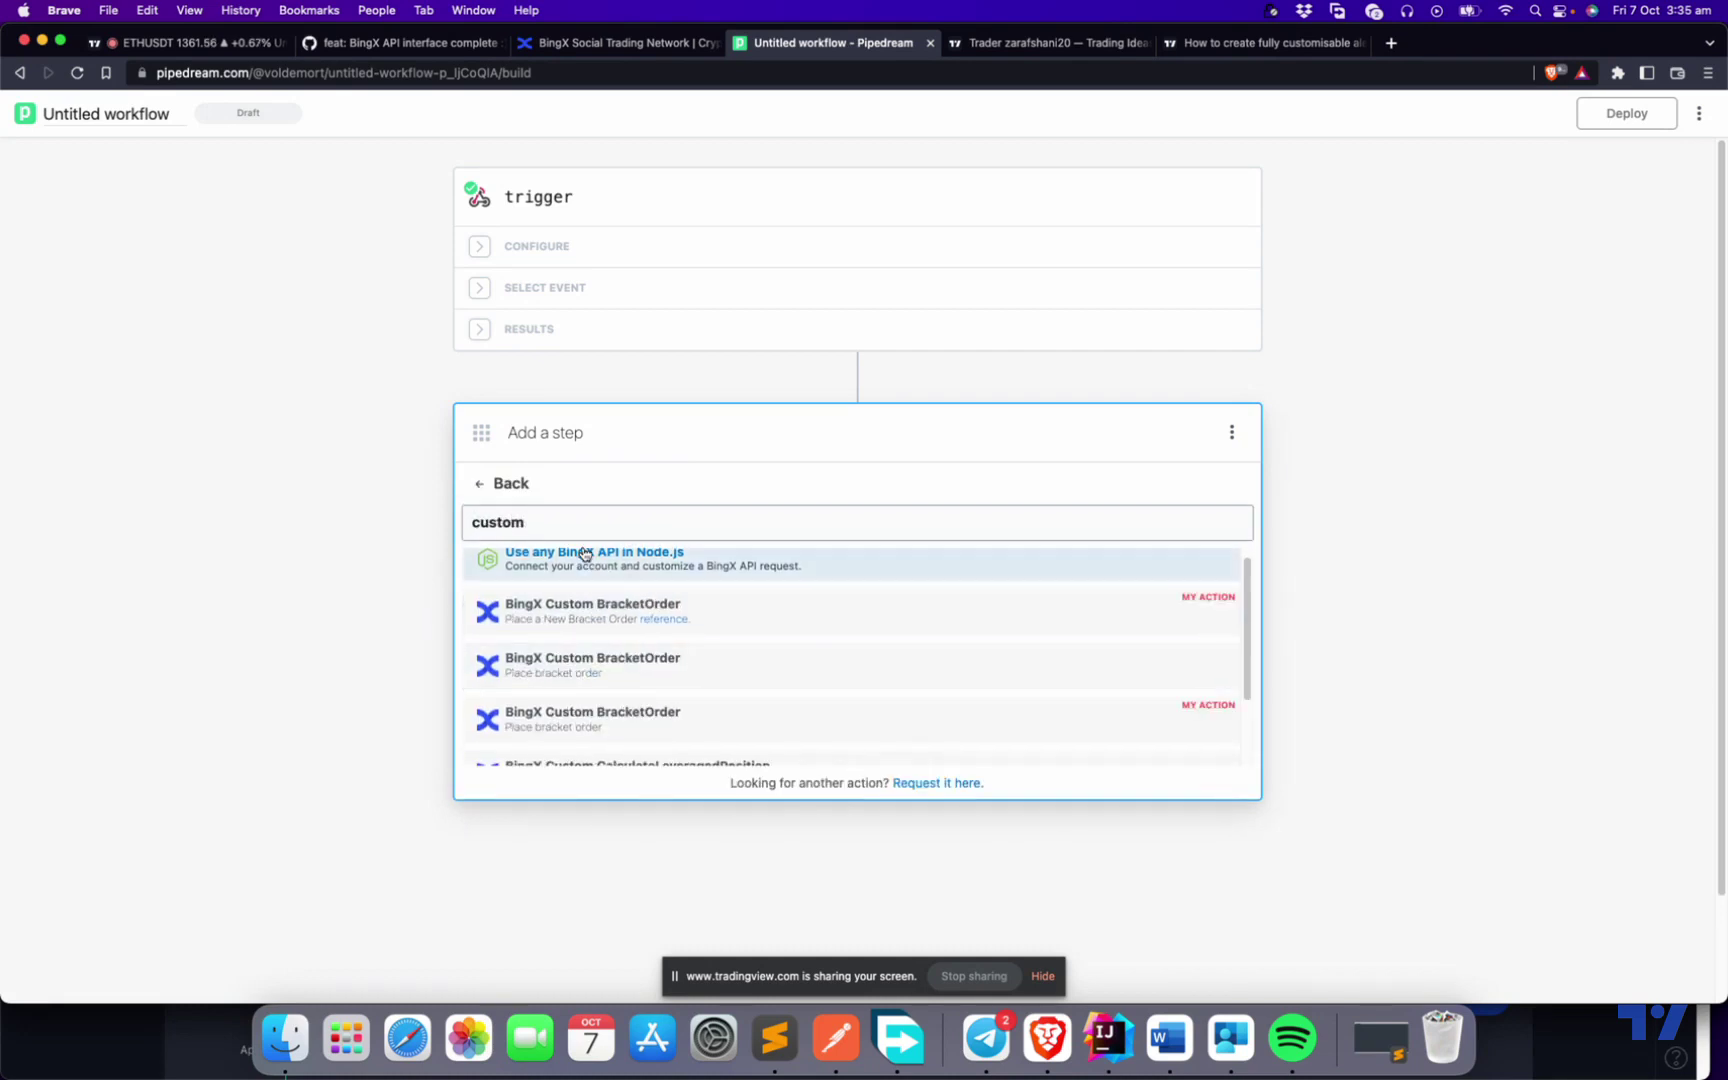
scroll(746, 740, down, 3)
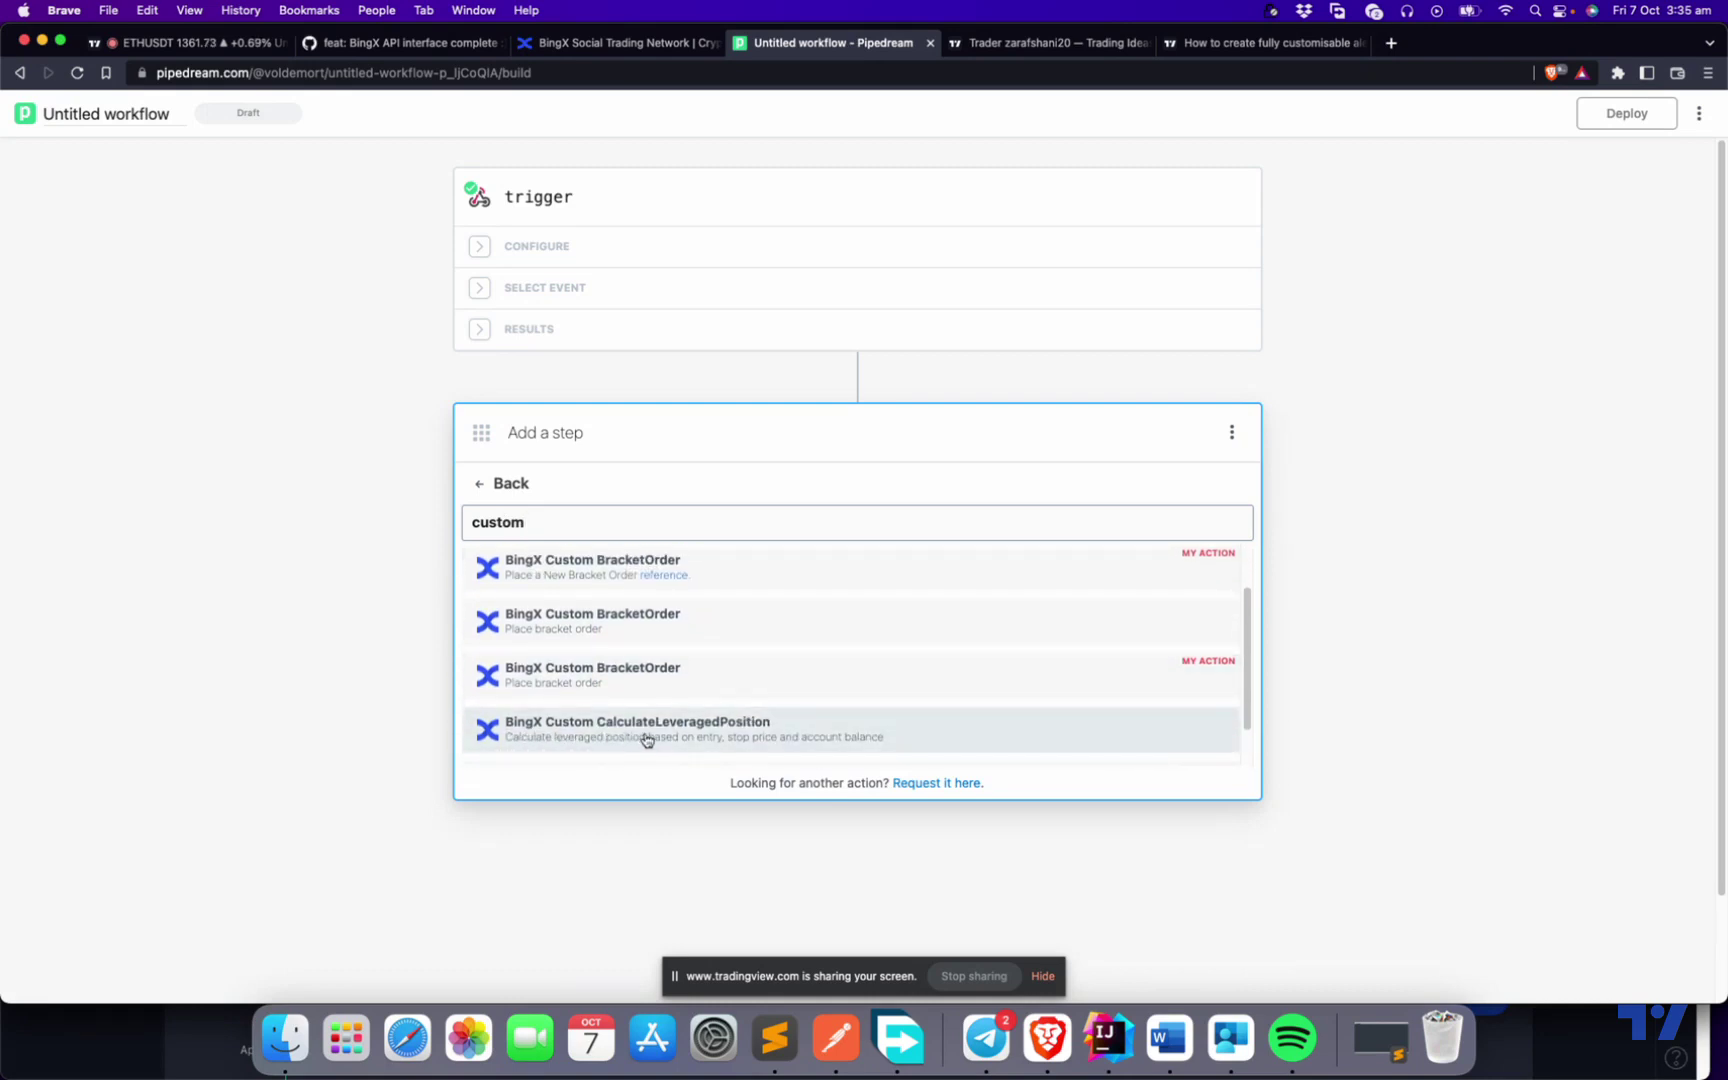
click(735, 739)
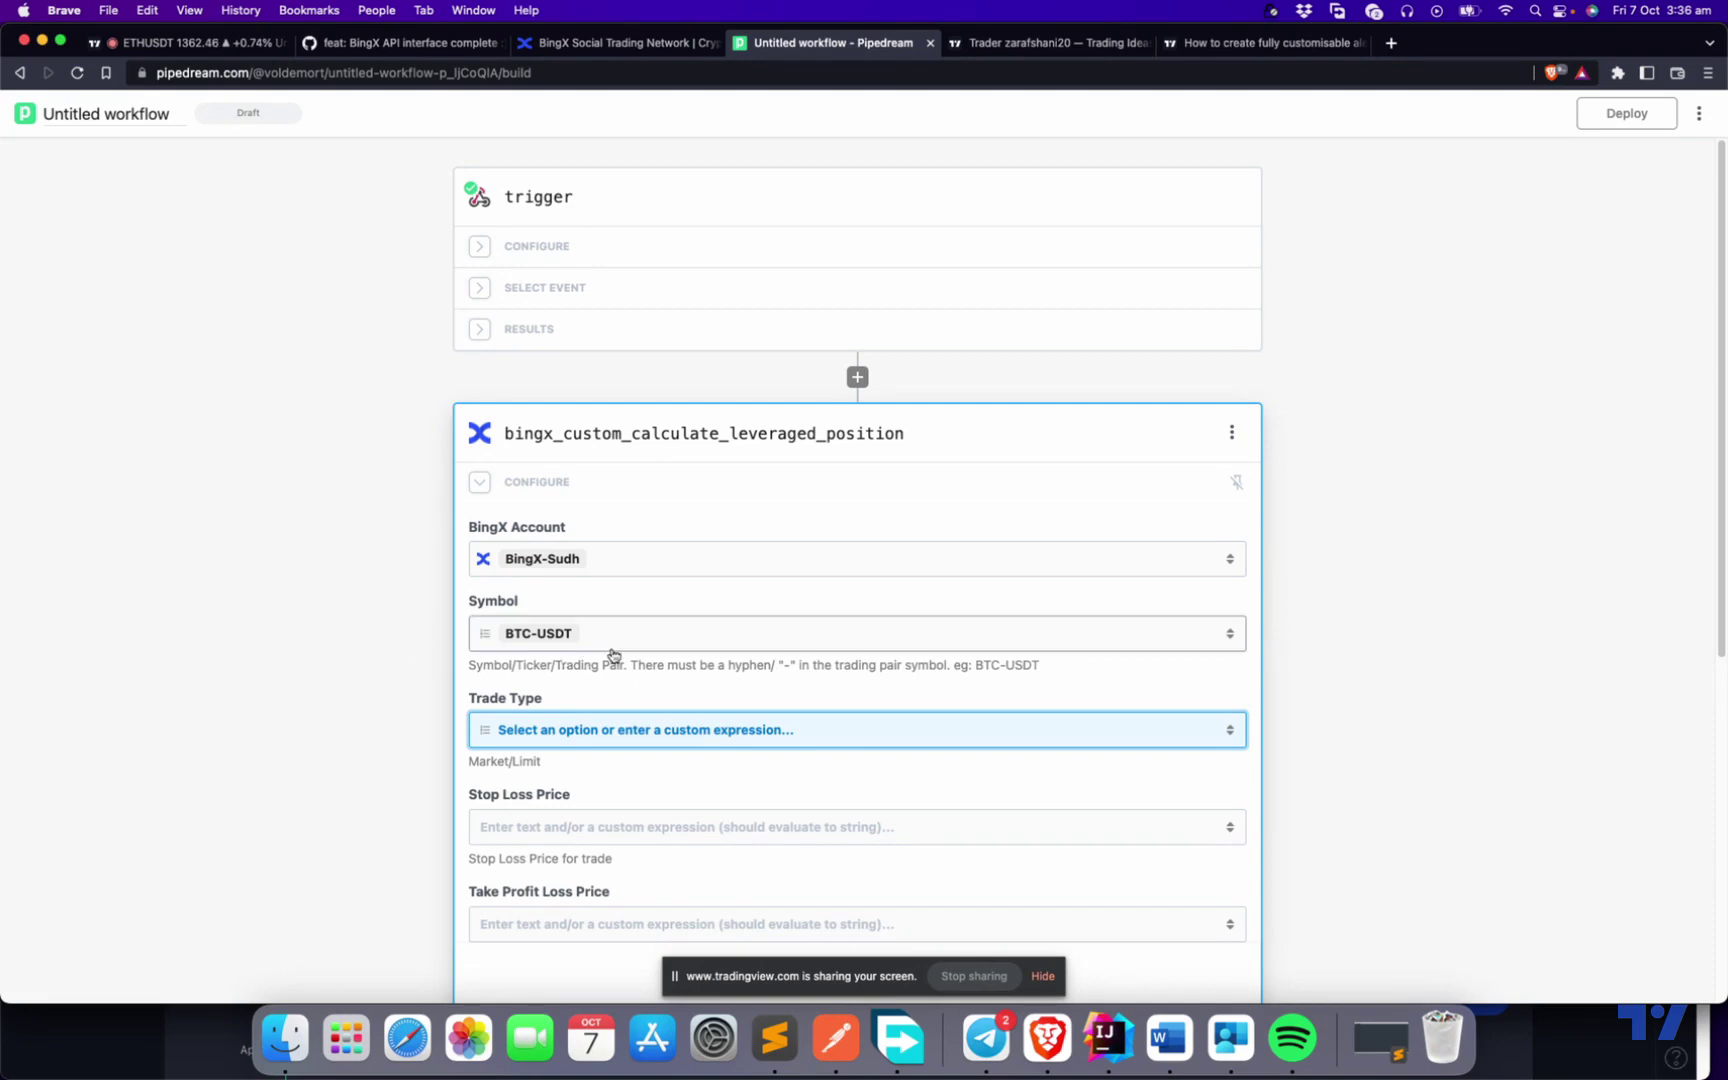
Keep the connected BingX account and review the trigger's exported event data.
click(621, 563)
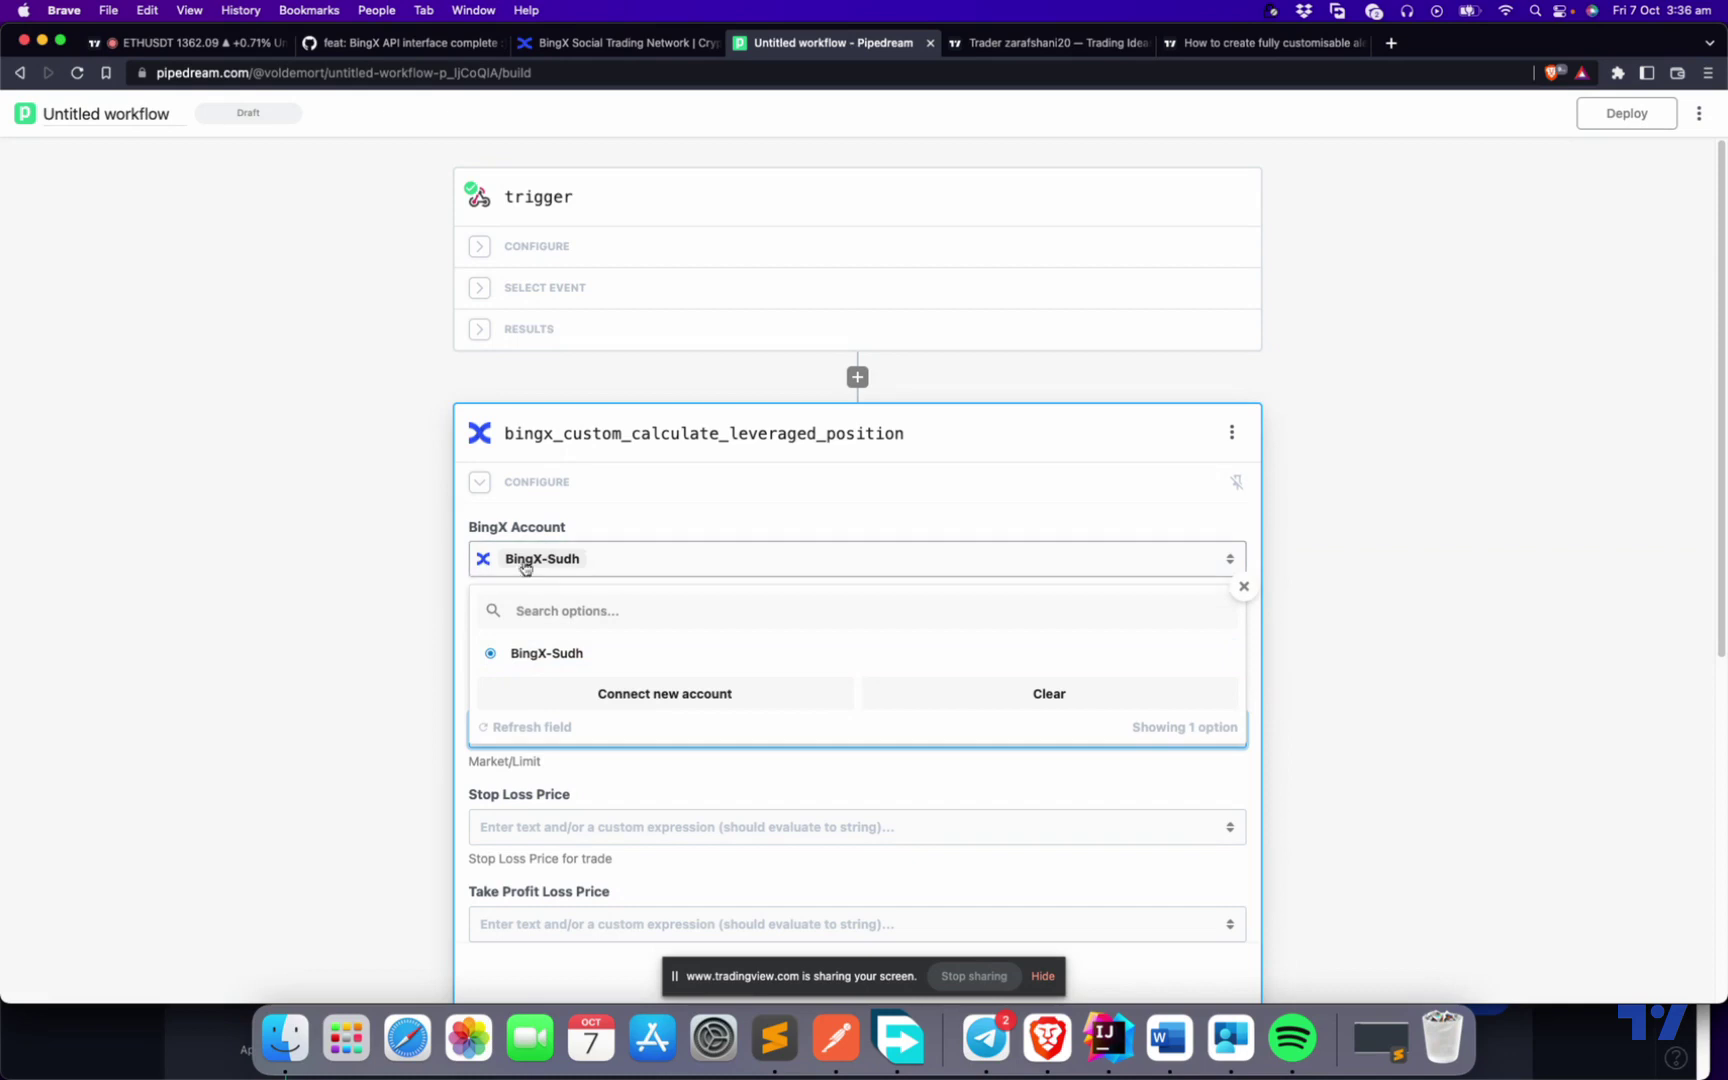
click(538, 655)
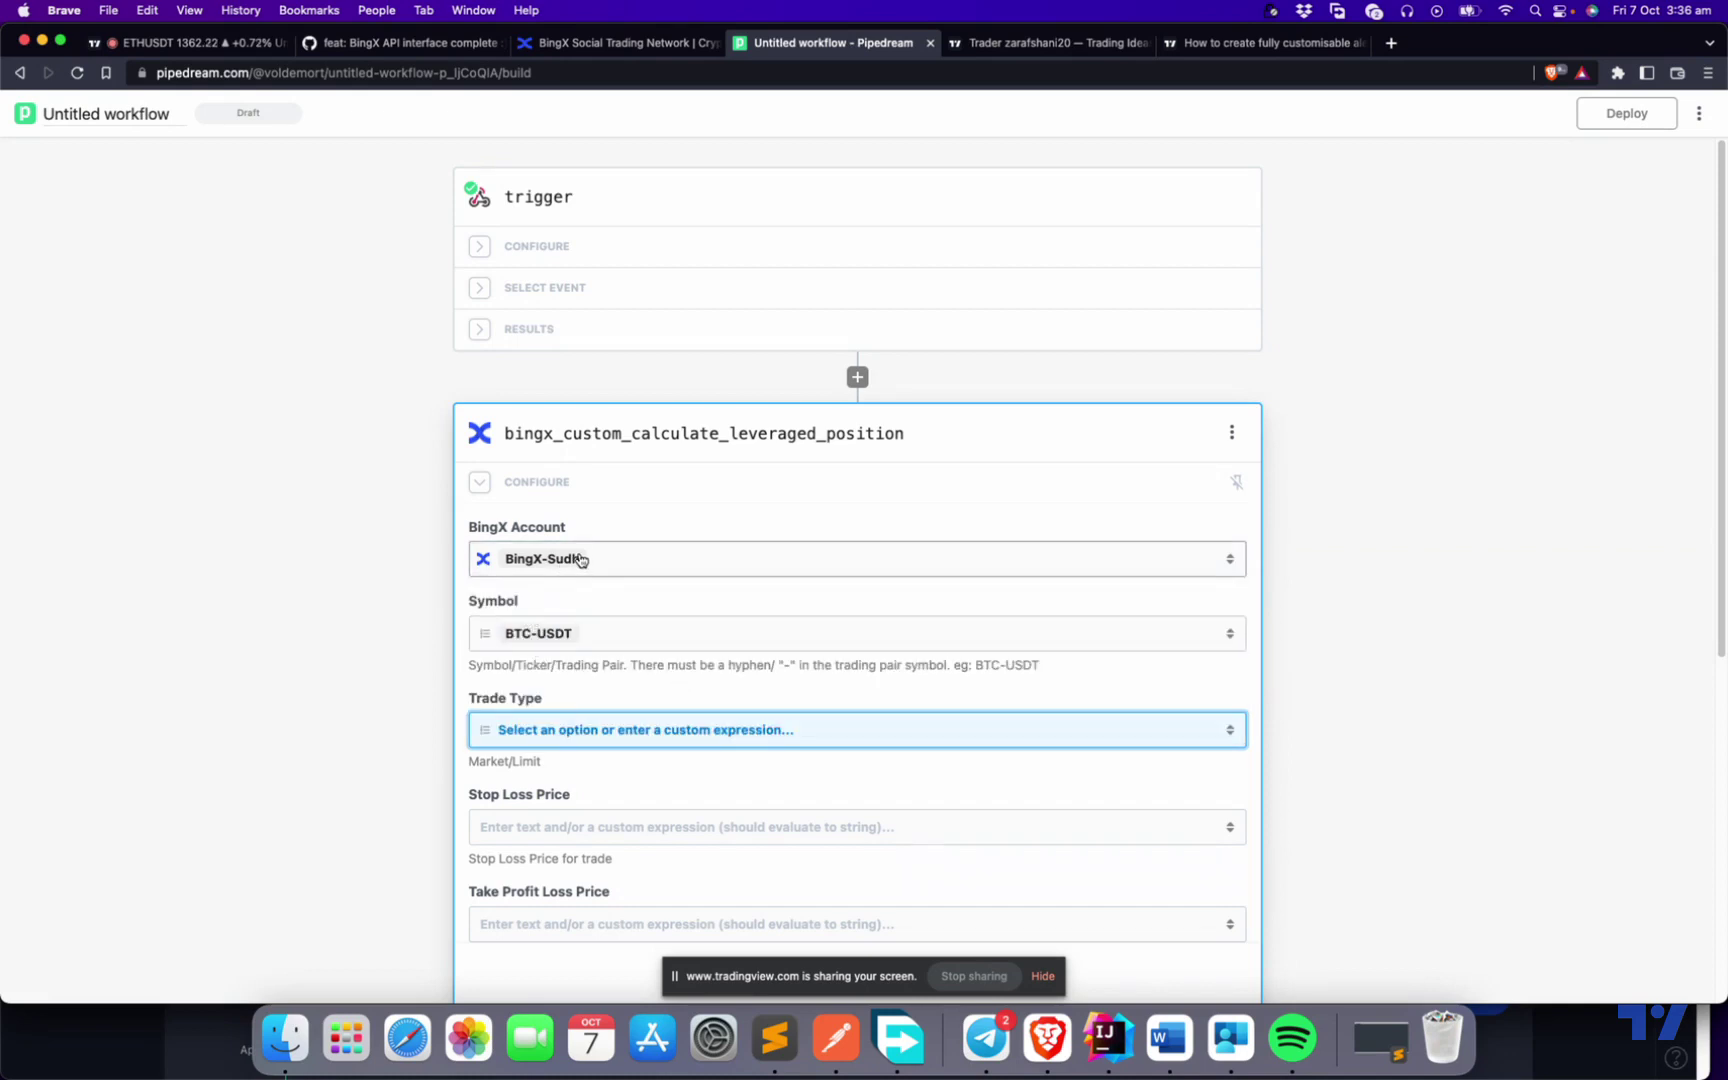
click(470, 338)
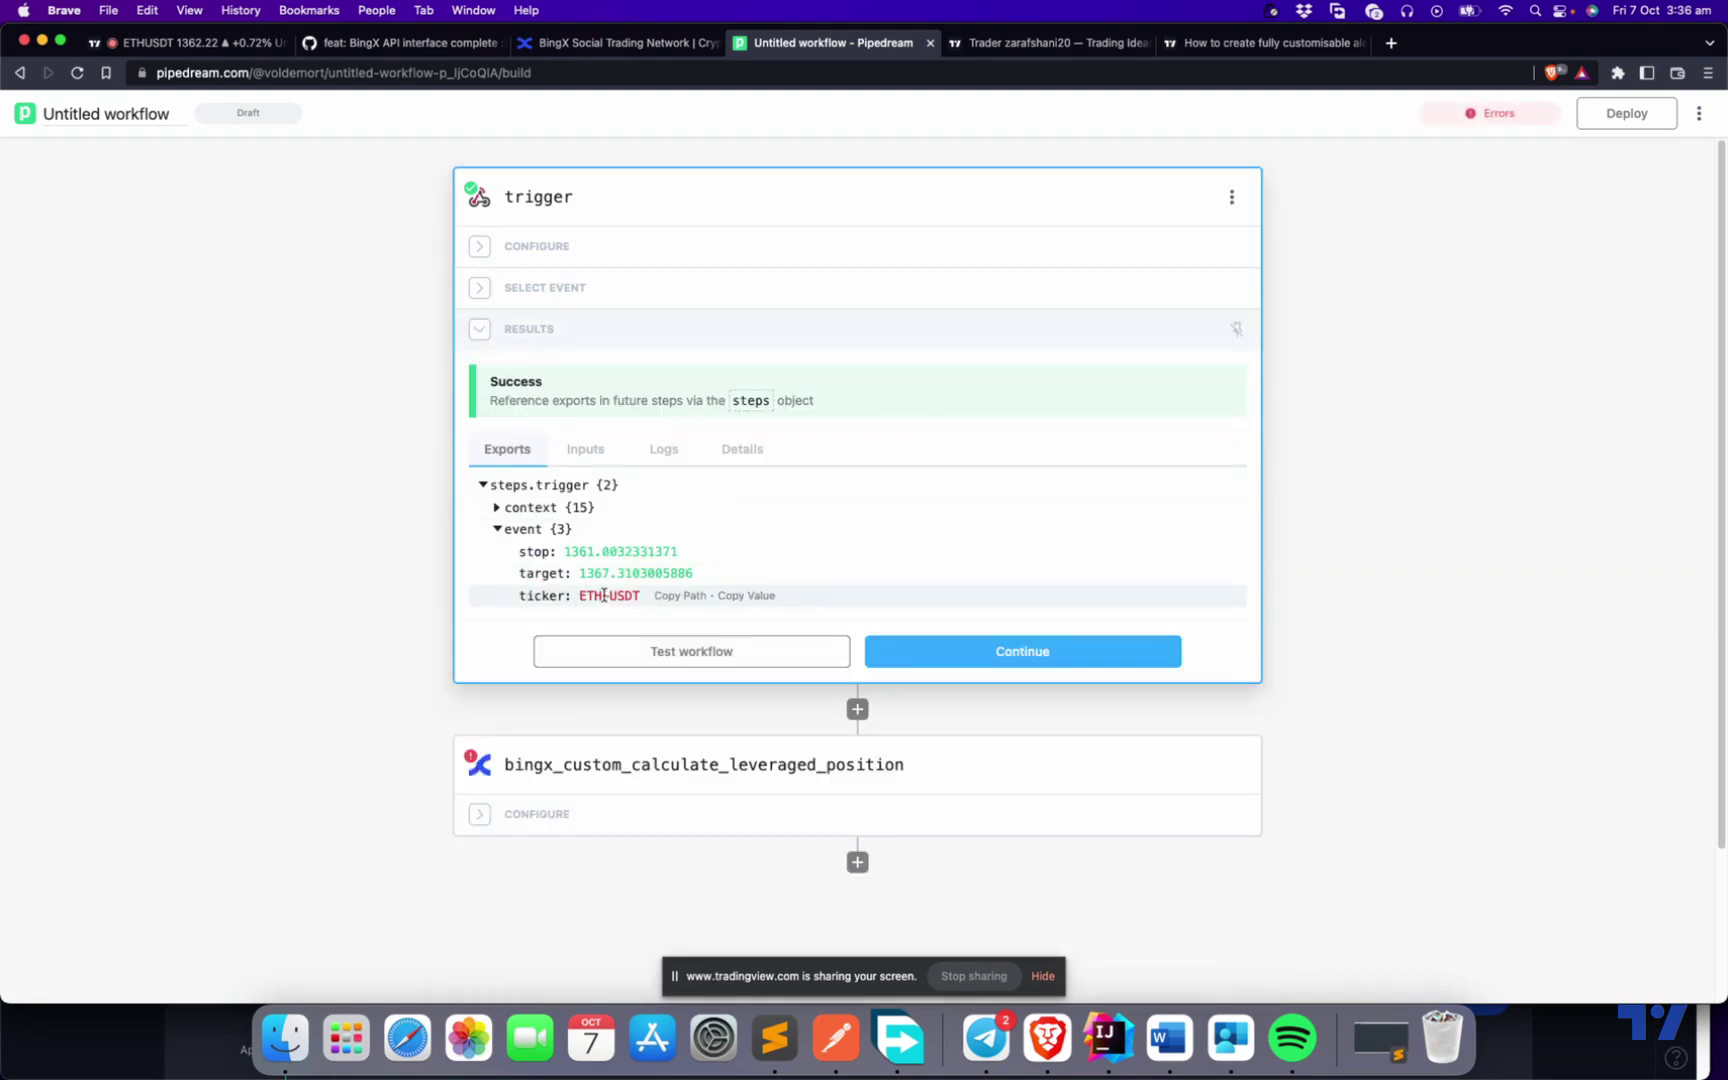
click(474, 816)
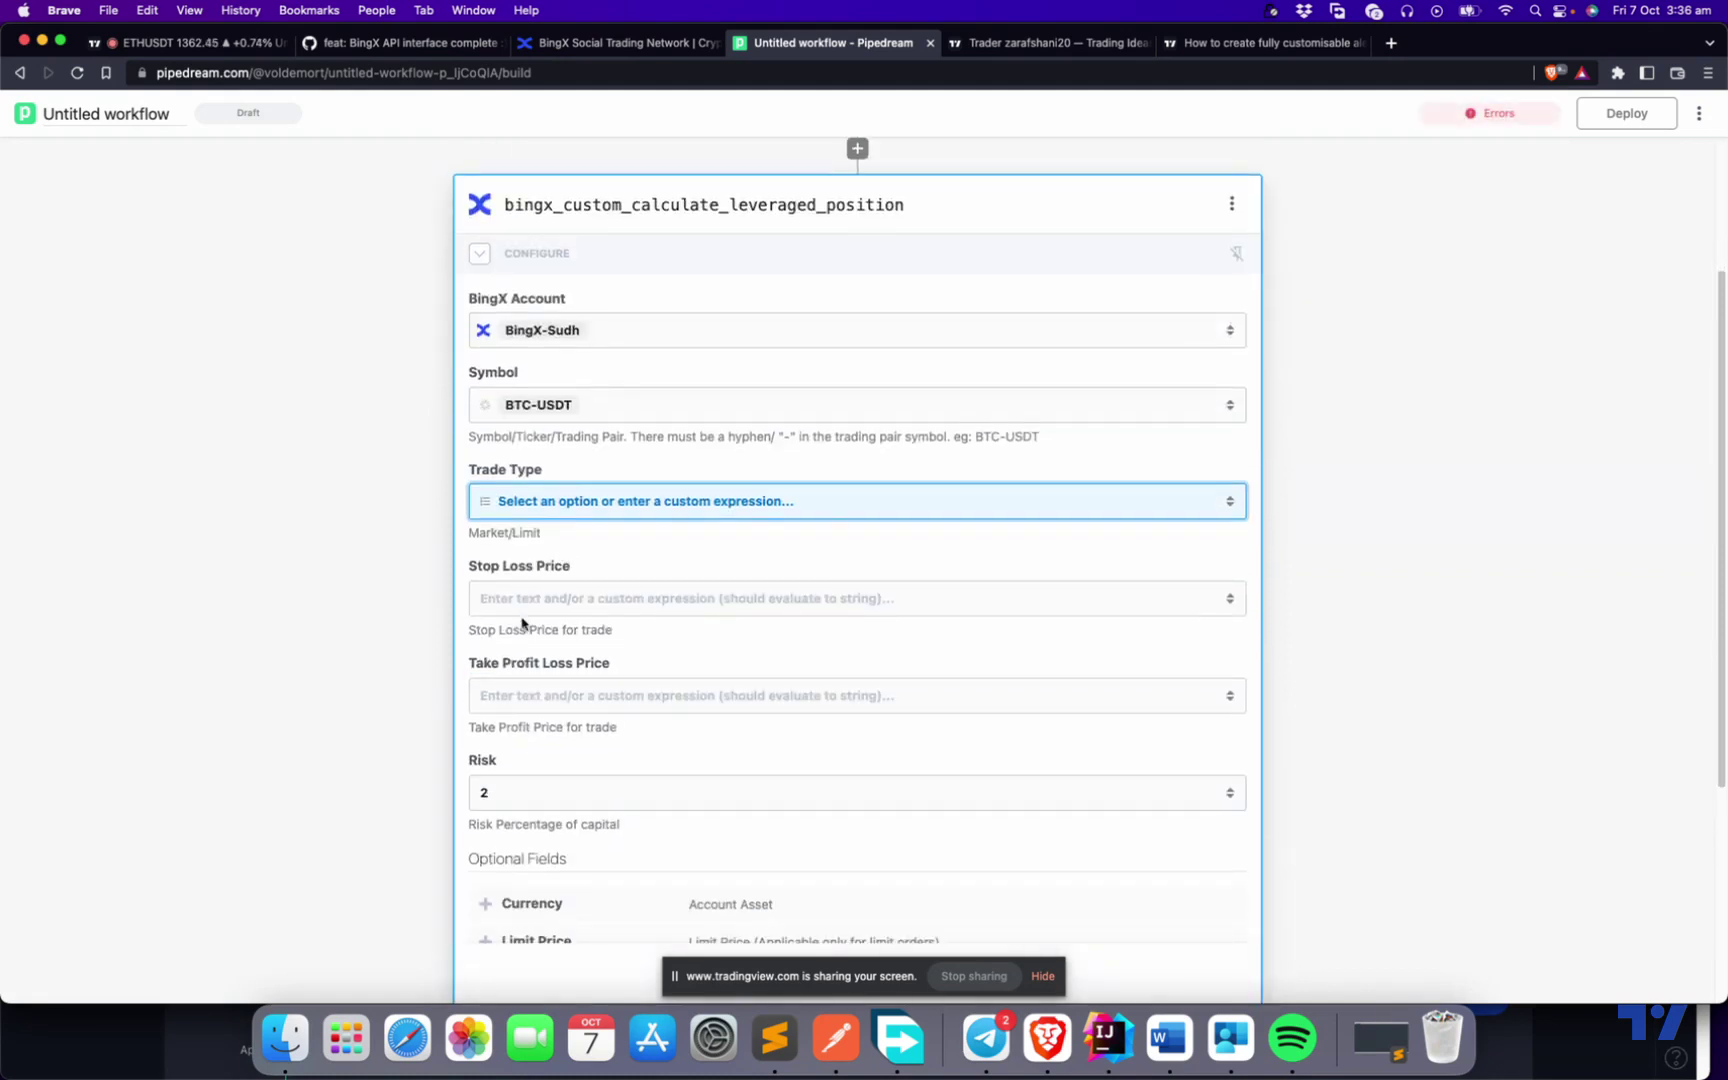
Set Symbol to the custom expression {{steps.trigger.event.ticker}}.
click(578, 406)
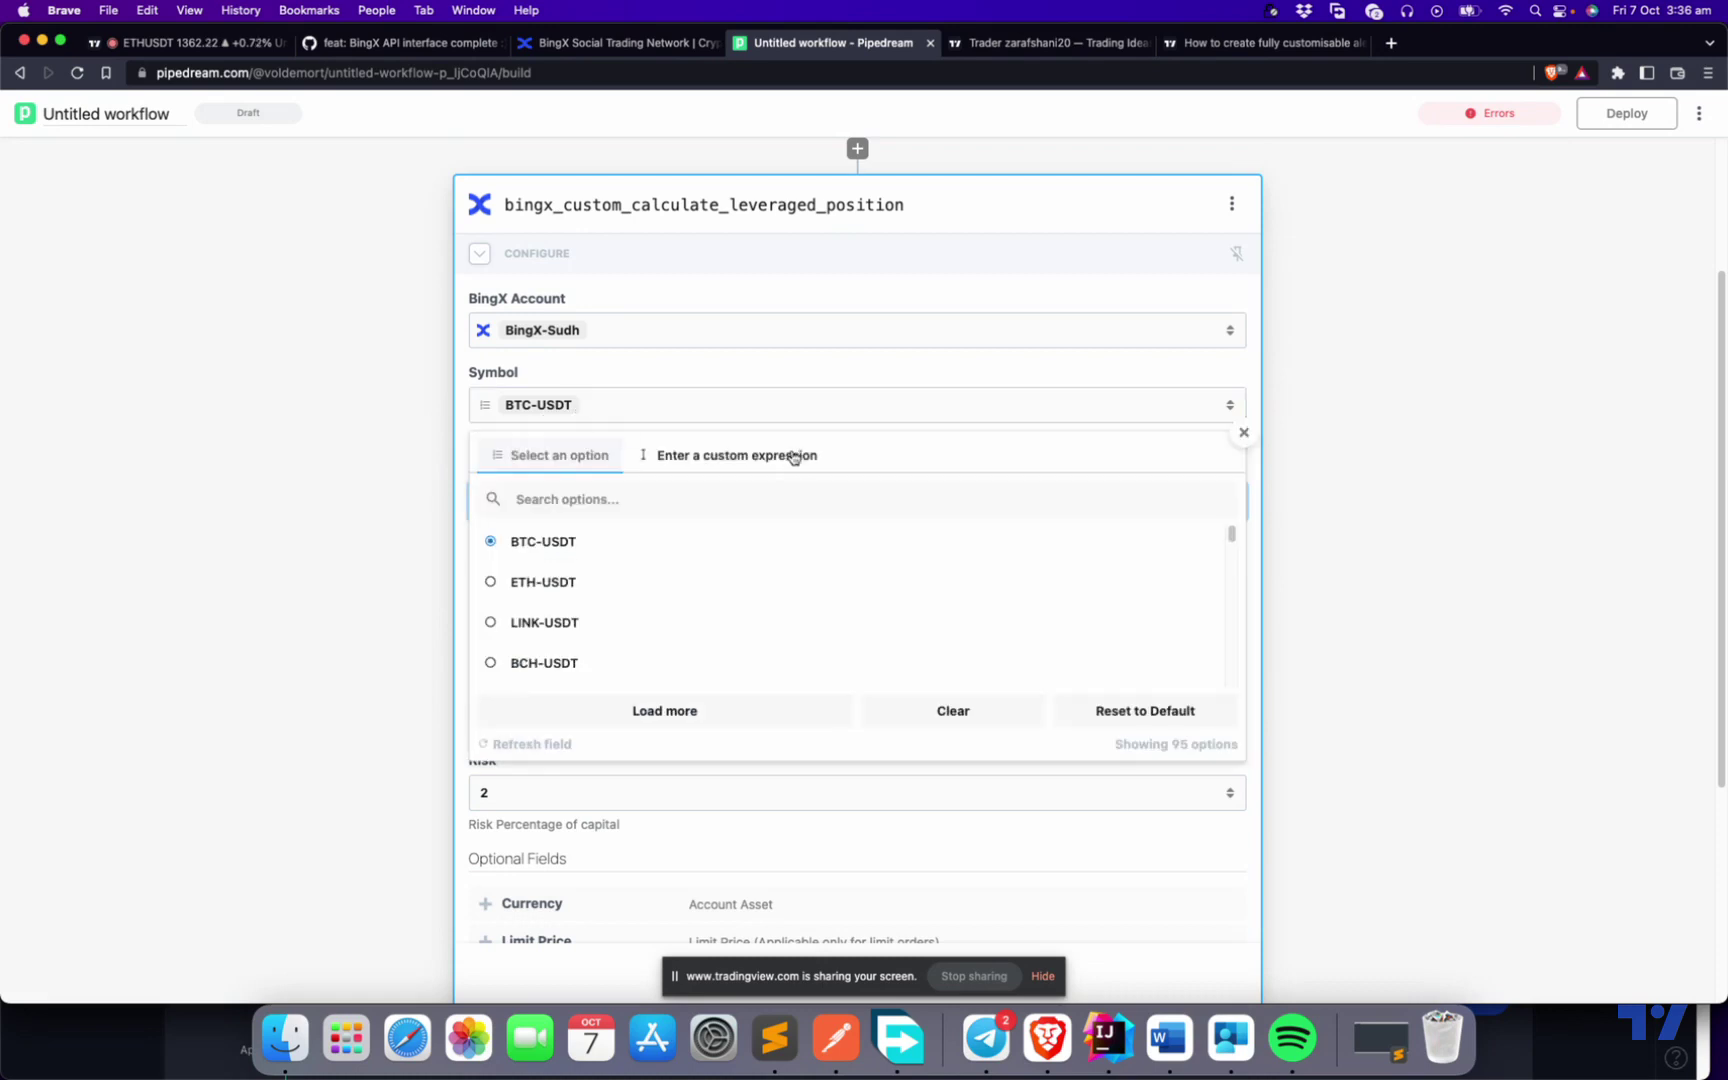
click(737, 457)
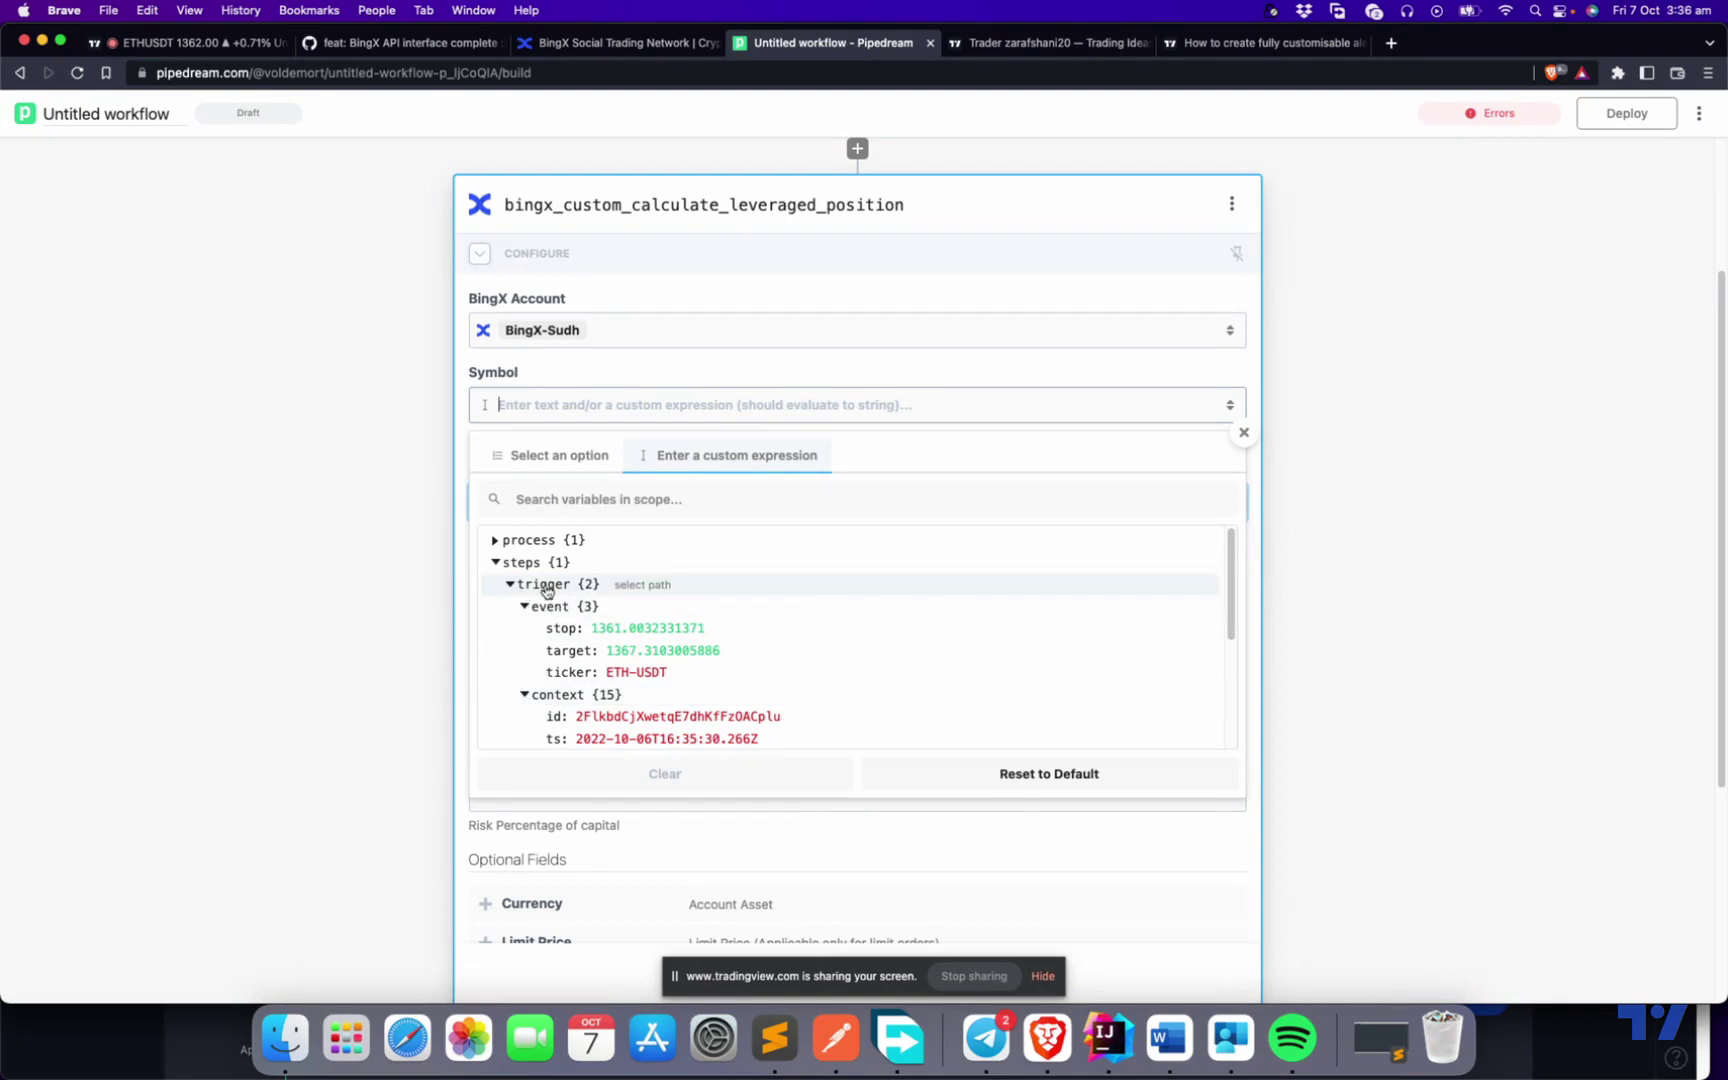
scroll(520, 400, up, 5)
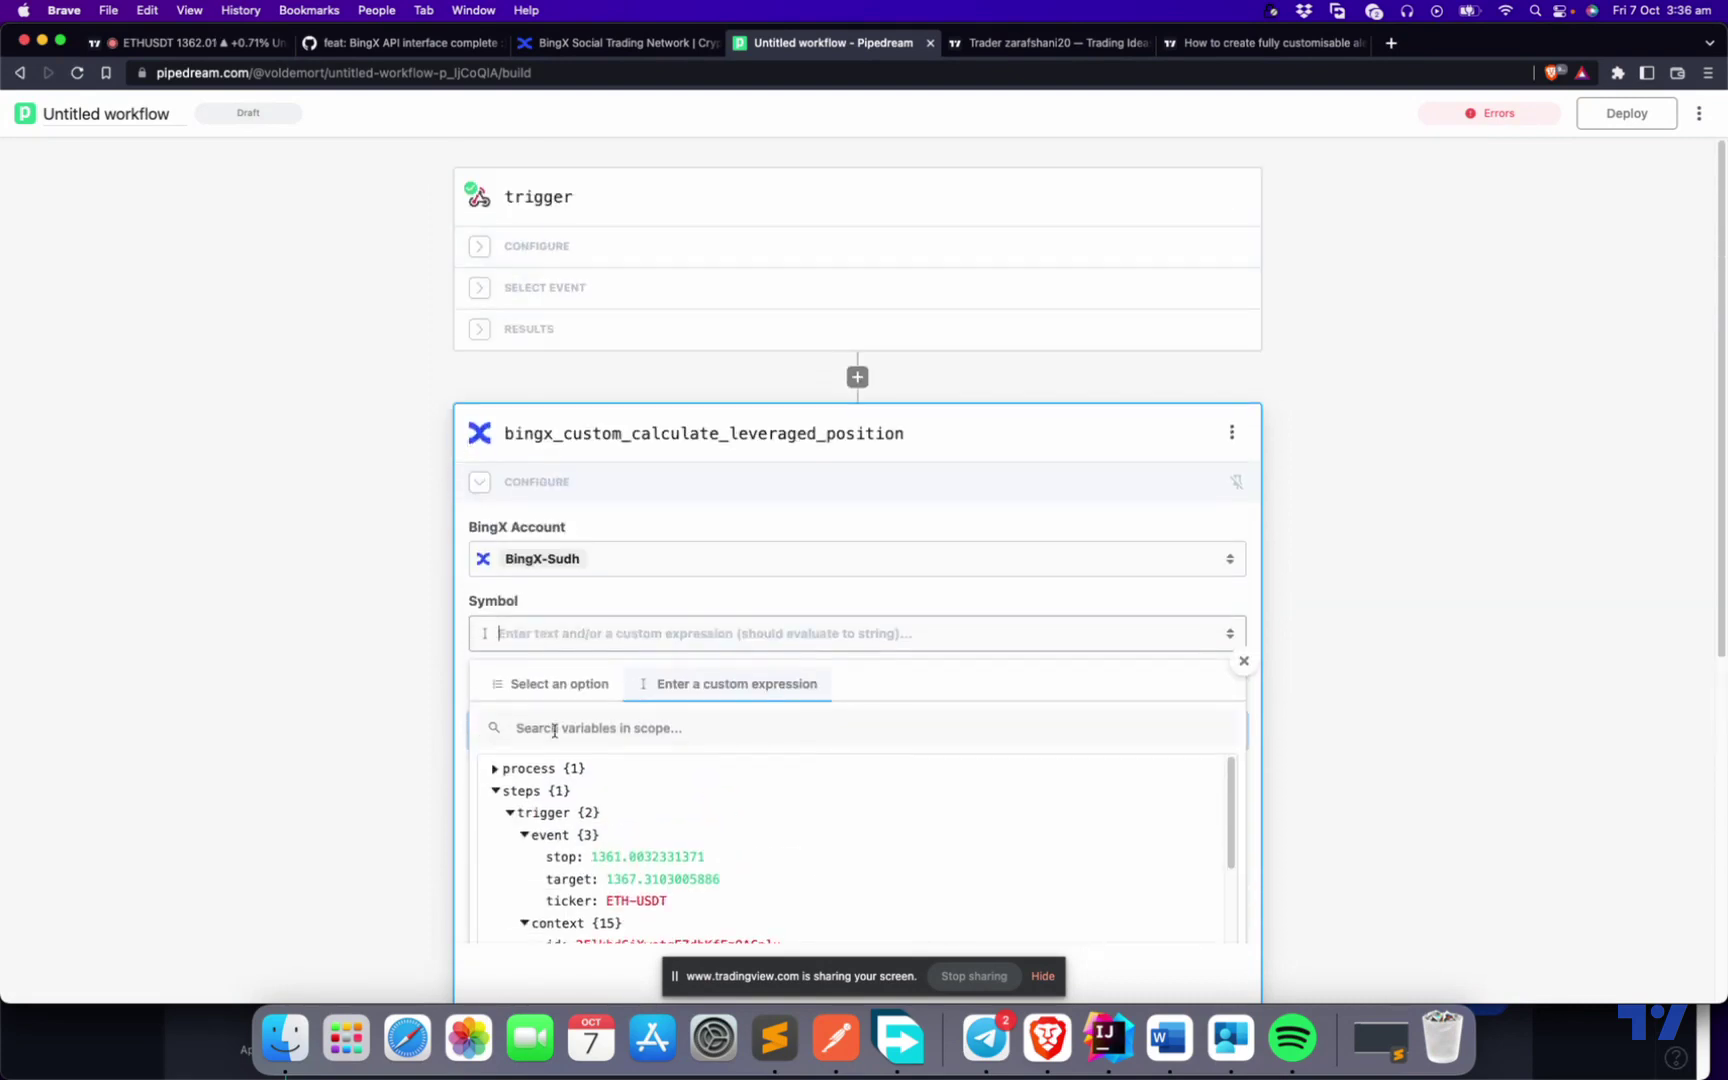
scroll(440, 825, down, 10)
scroll(475, 779, up, 4)
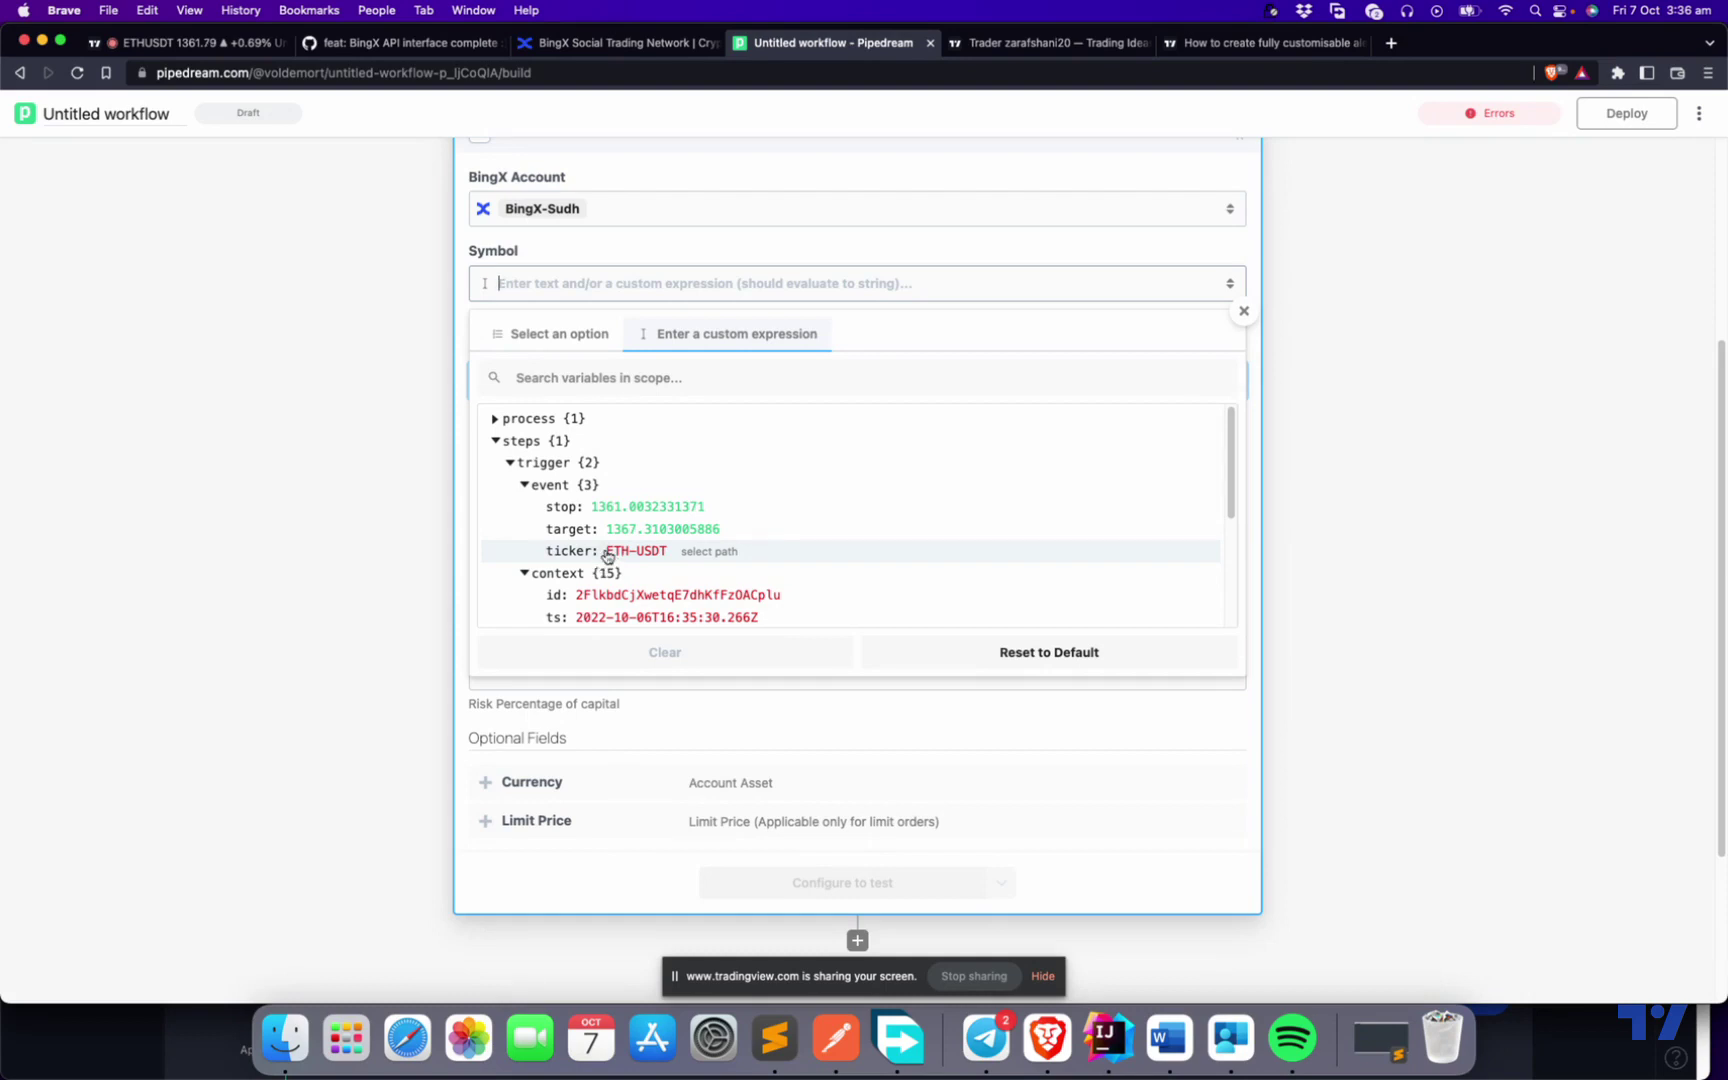
click(720, 553)
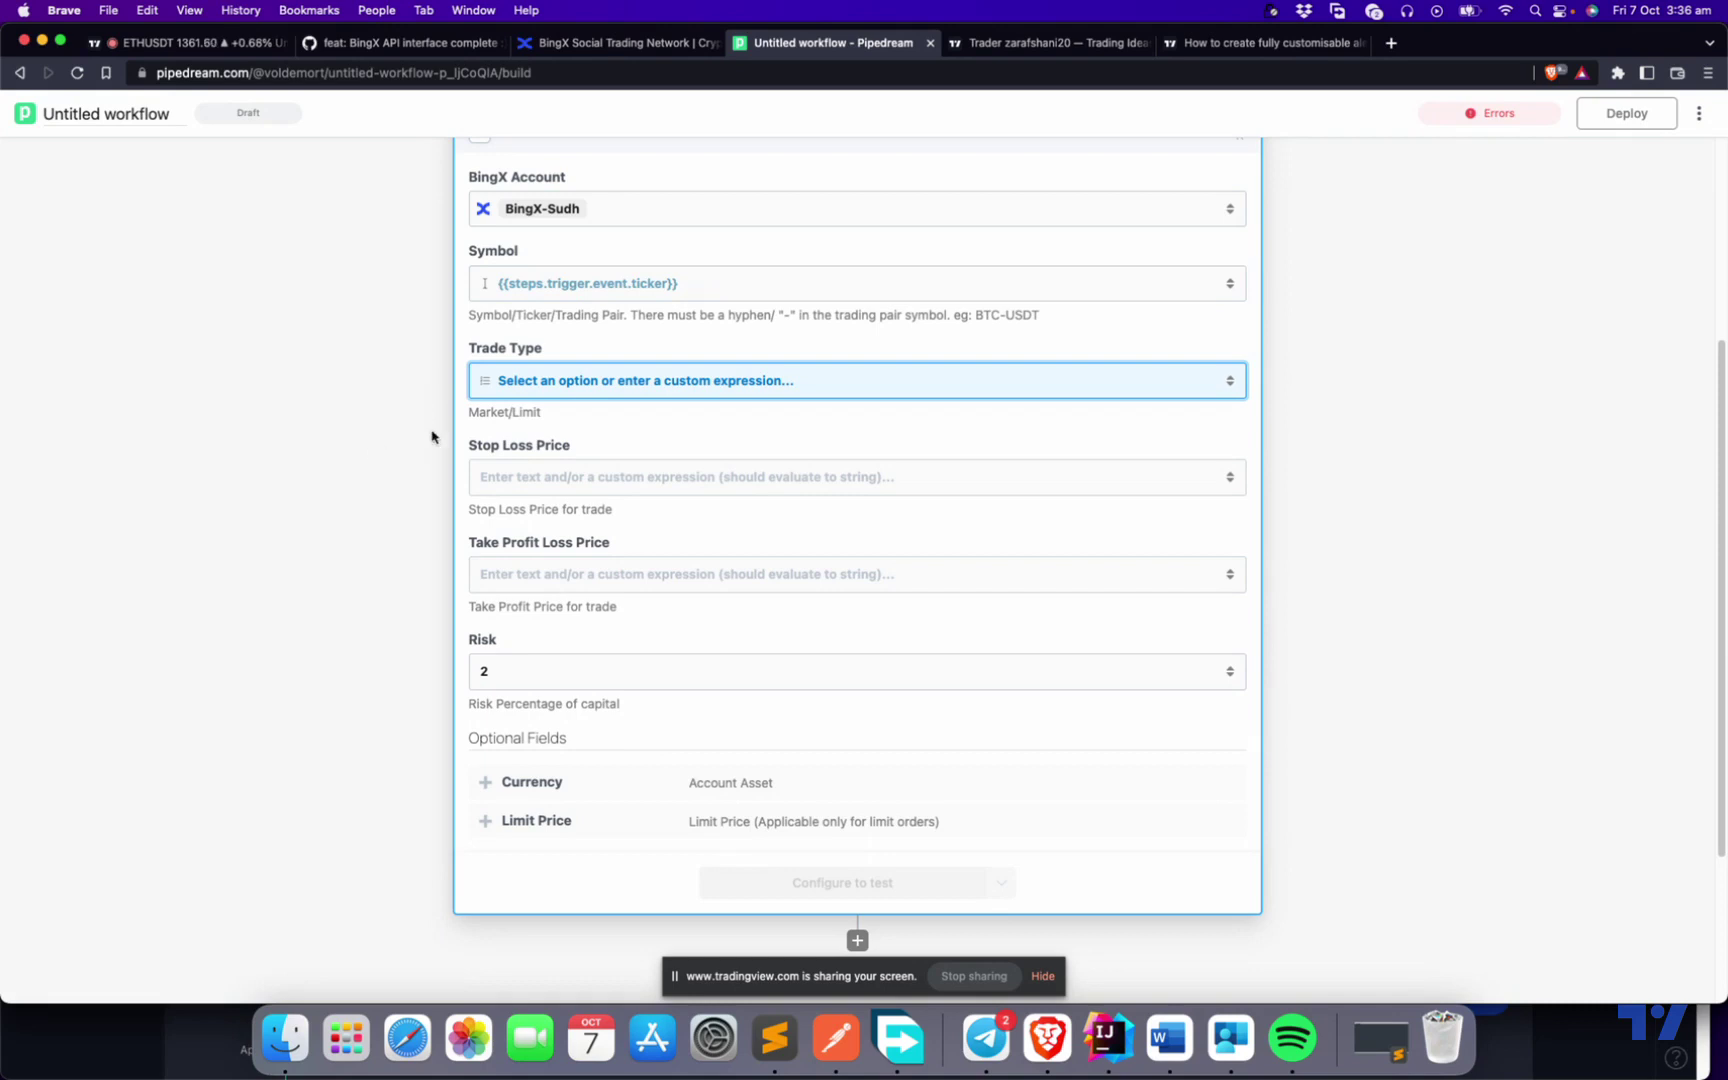
Set trade type to Market and map Stop Loss and Take Profit to the trigger's stop and target.
click(591, 390)
click(530, 515)
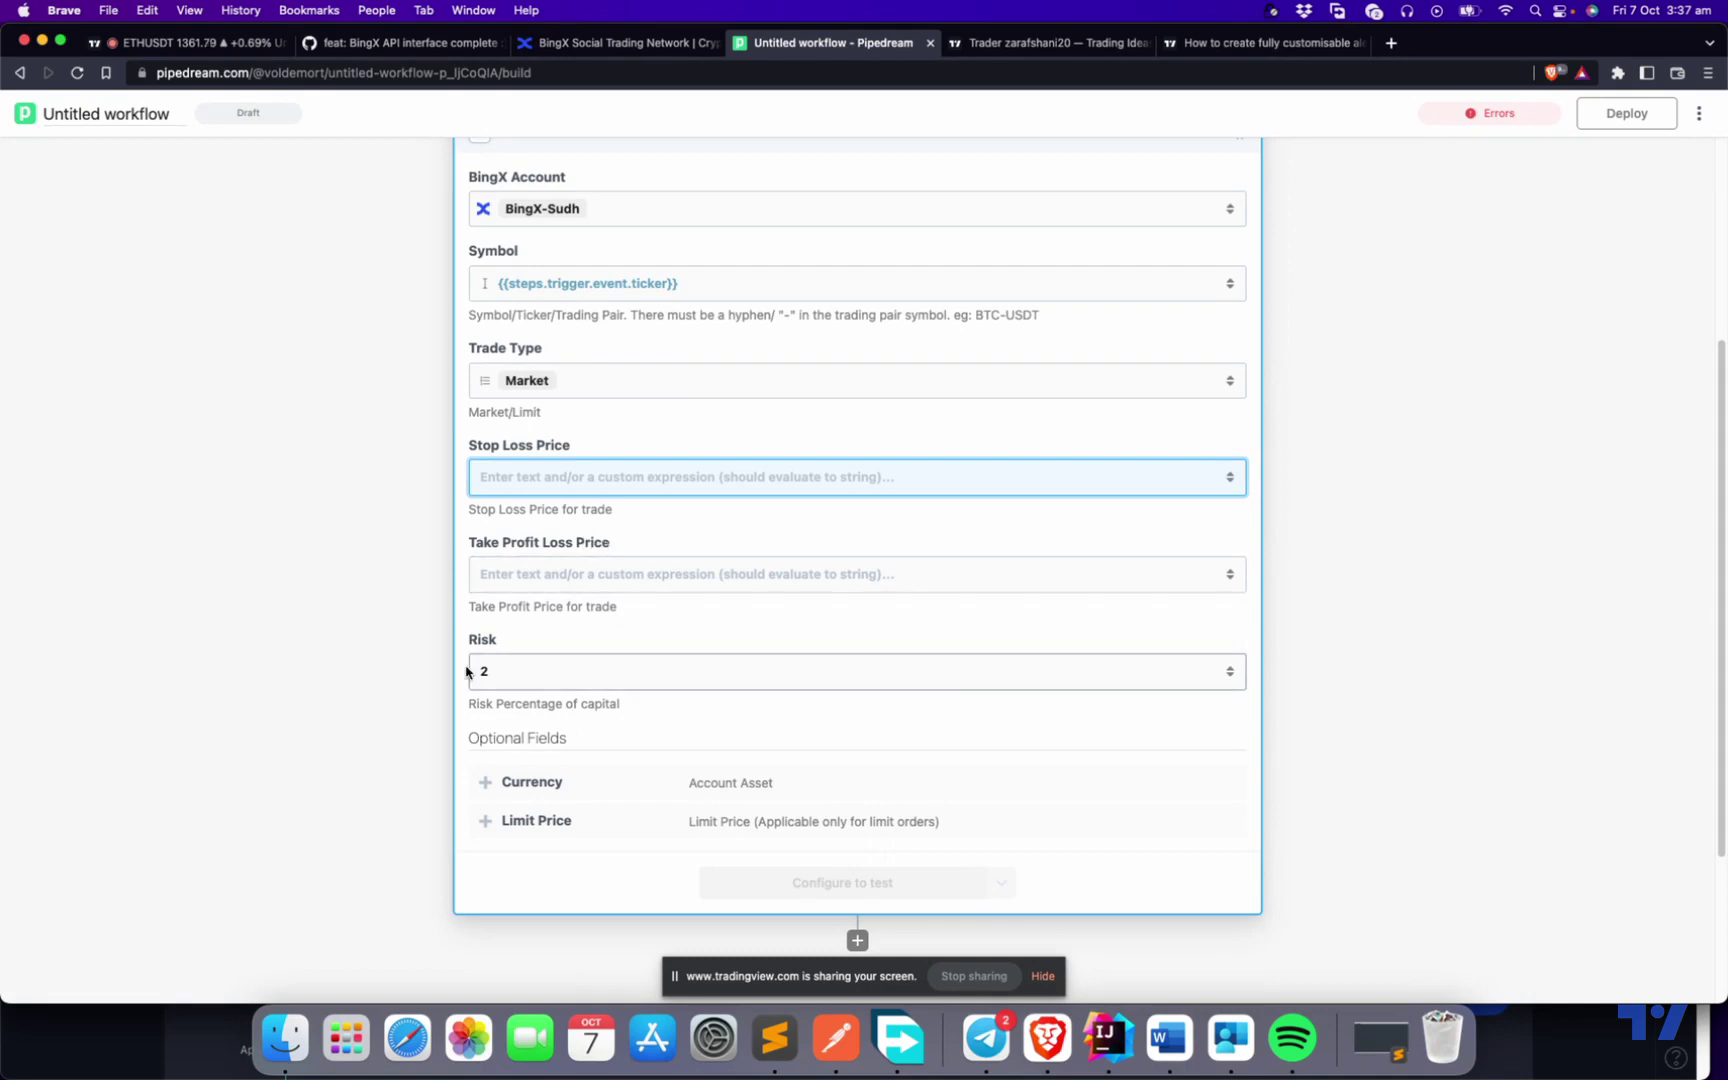
scroll(362, 712, up, 1)
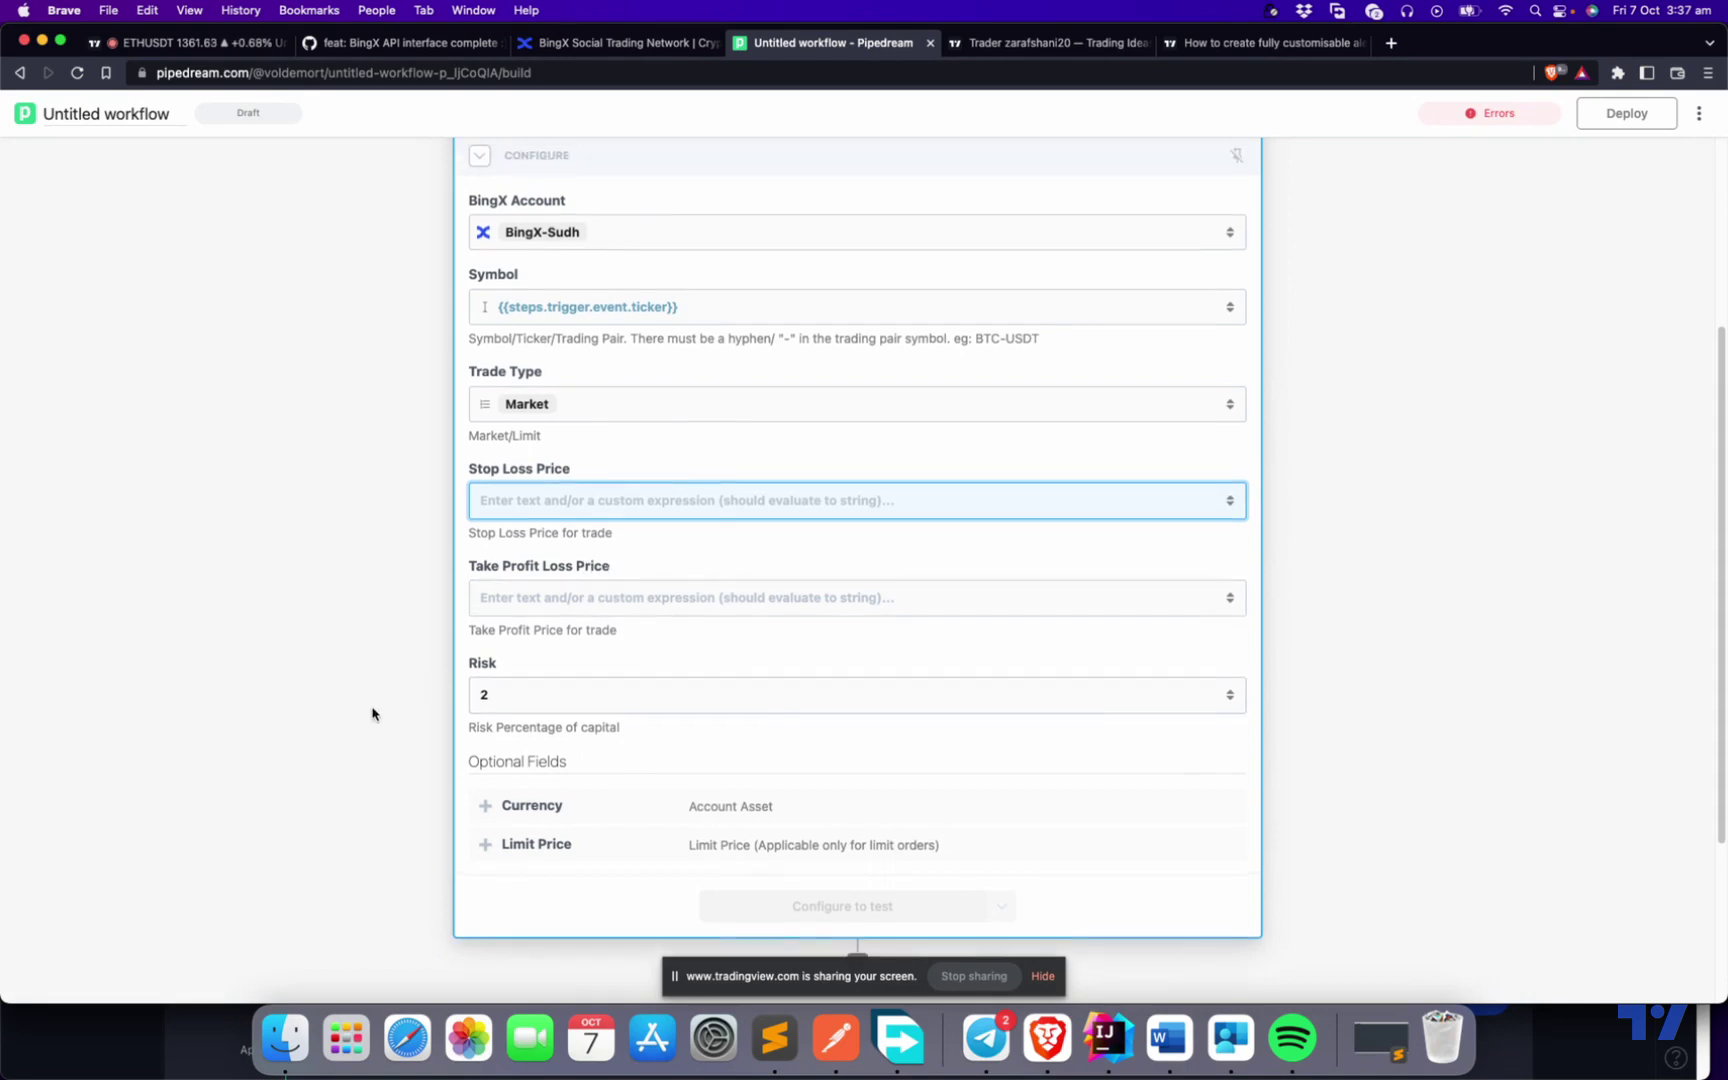
click(560, 499)
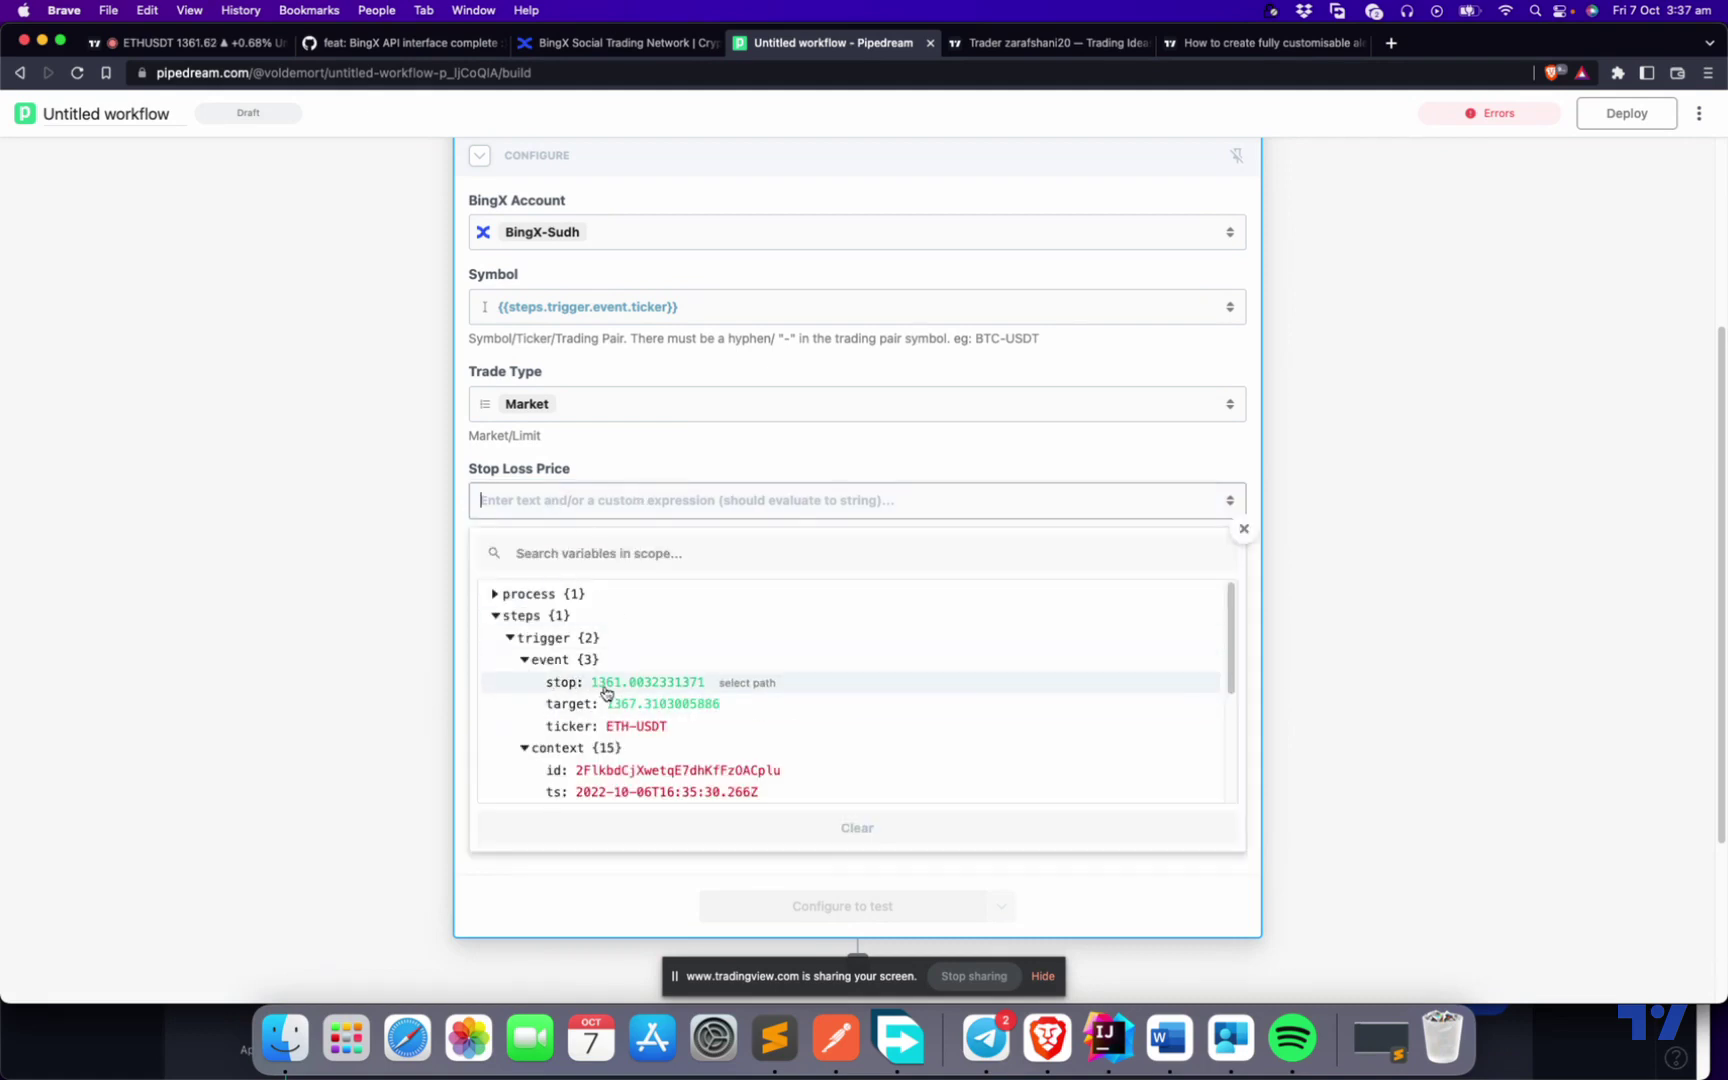
click(753, 684)
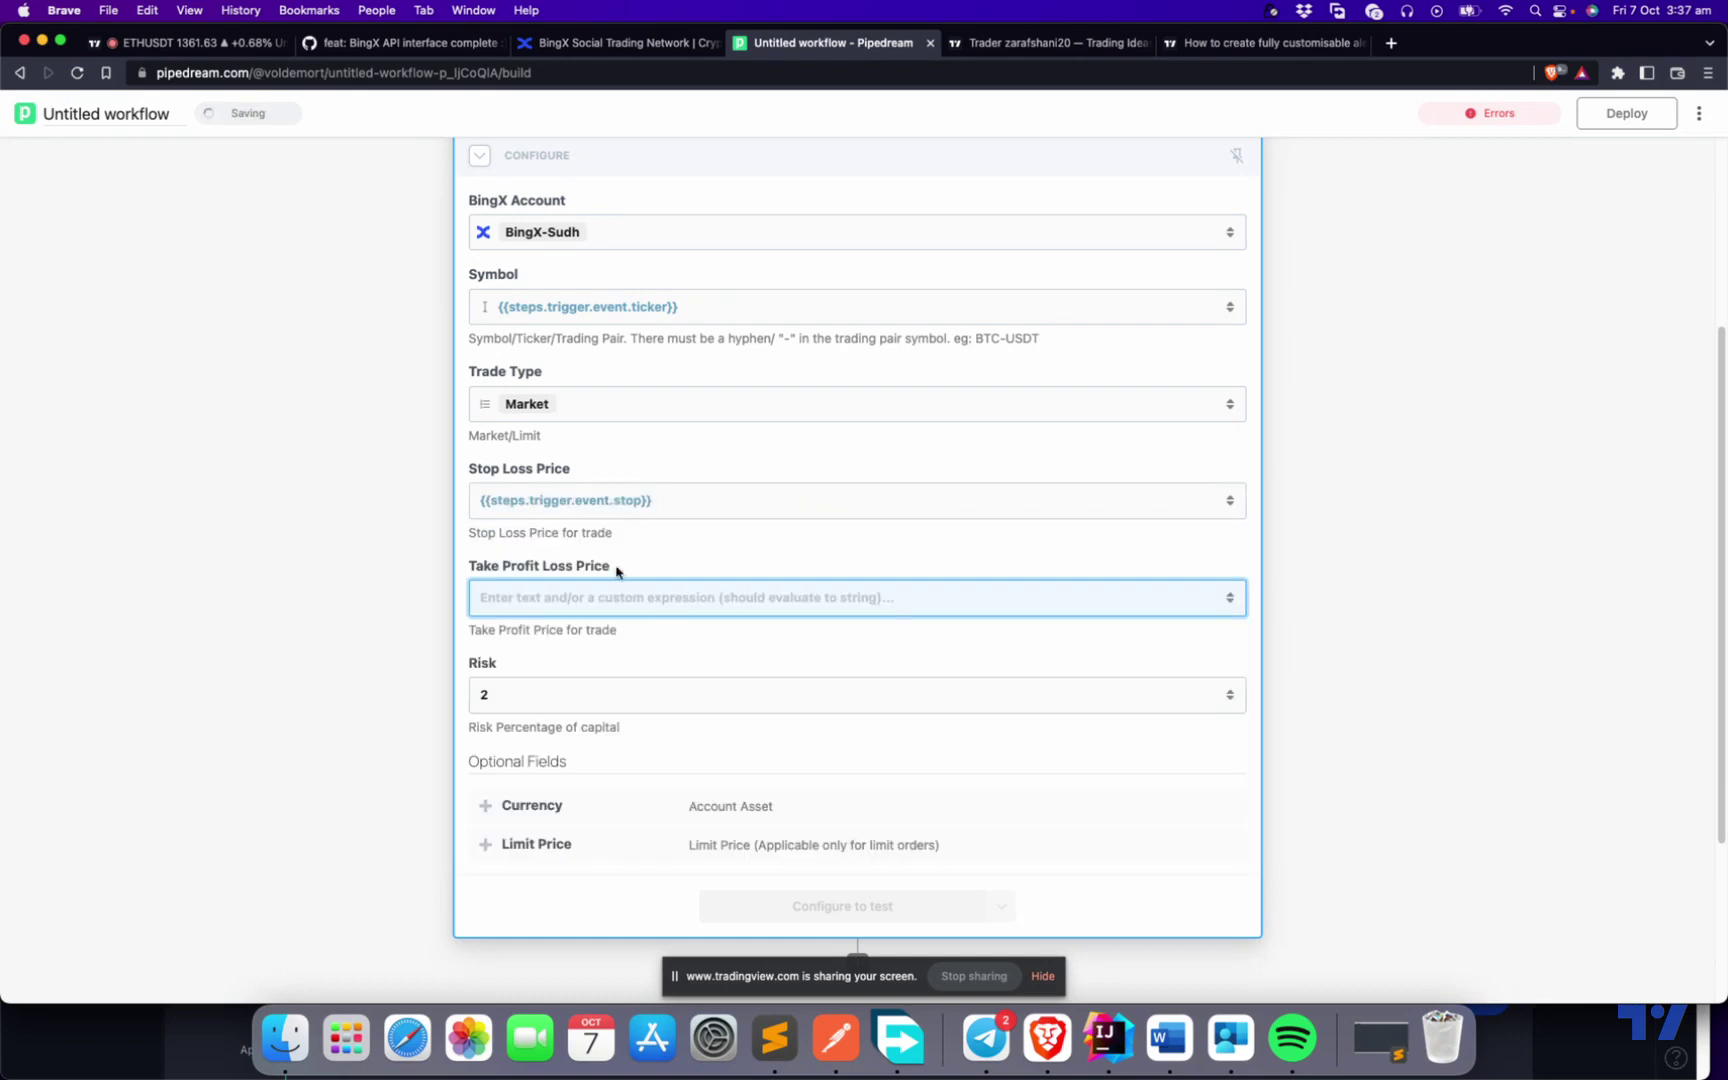
click(540, 604)
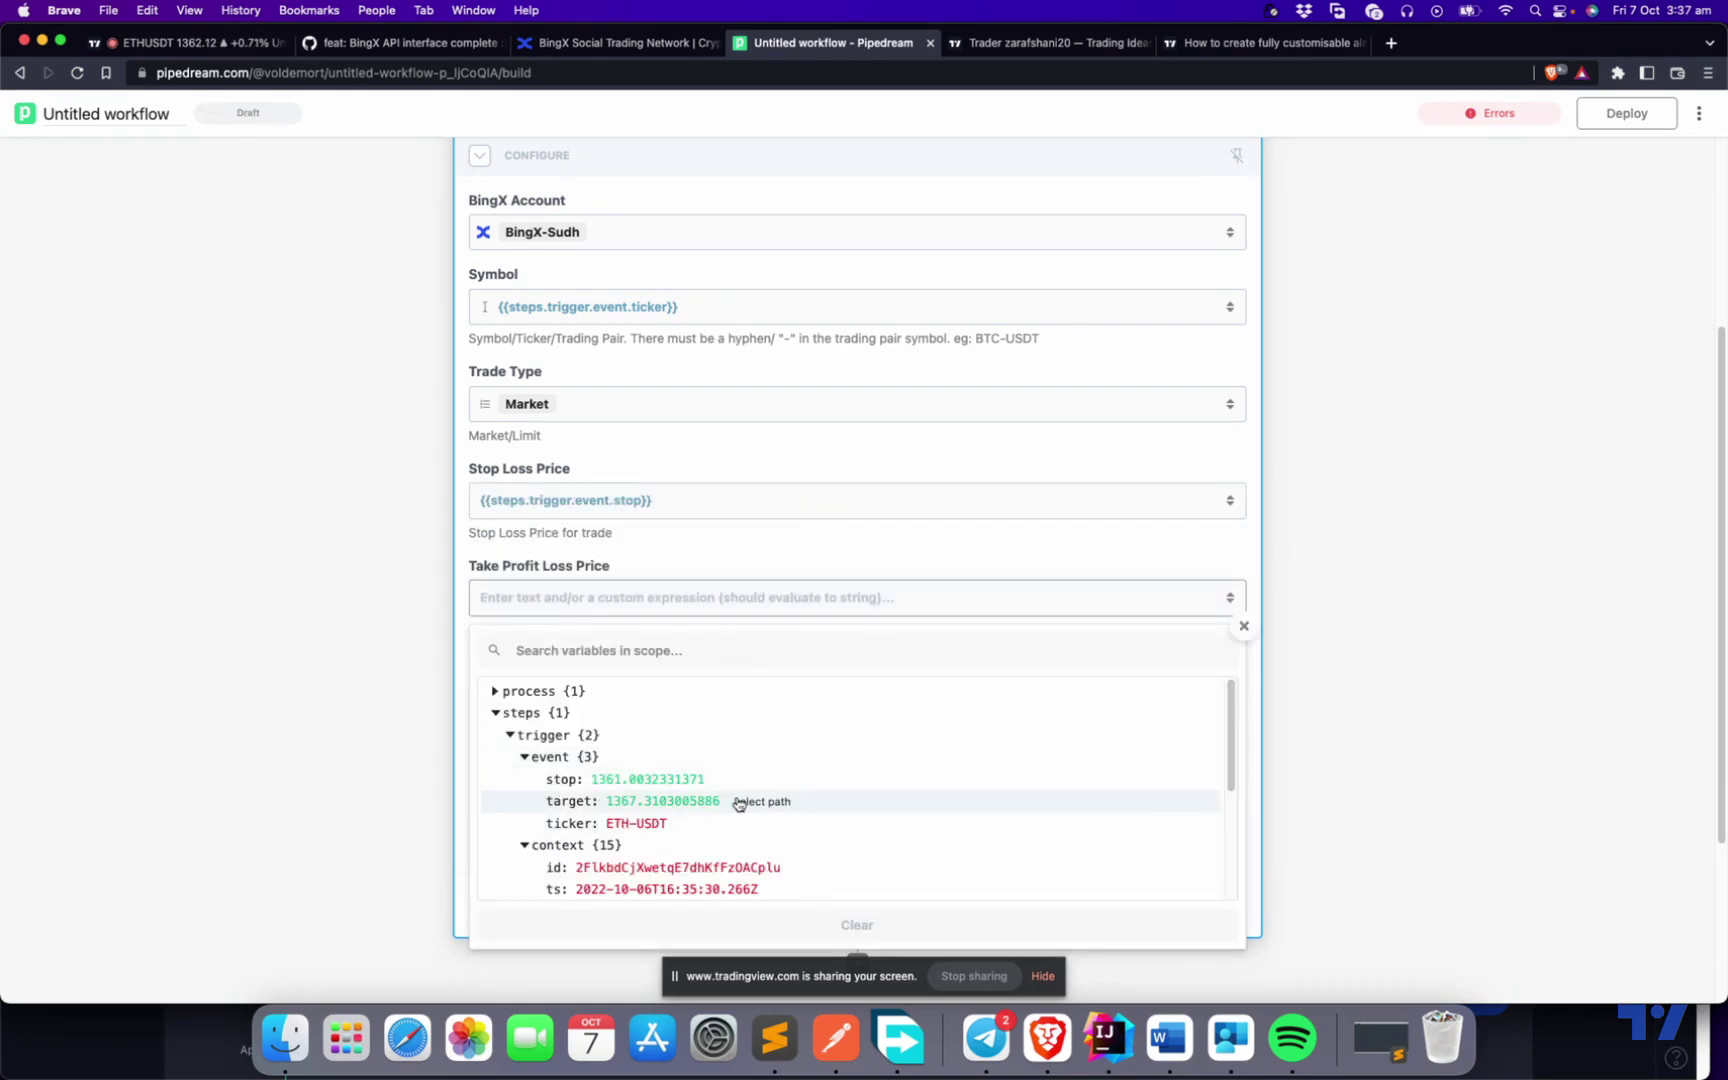
click(759, 805)
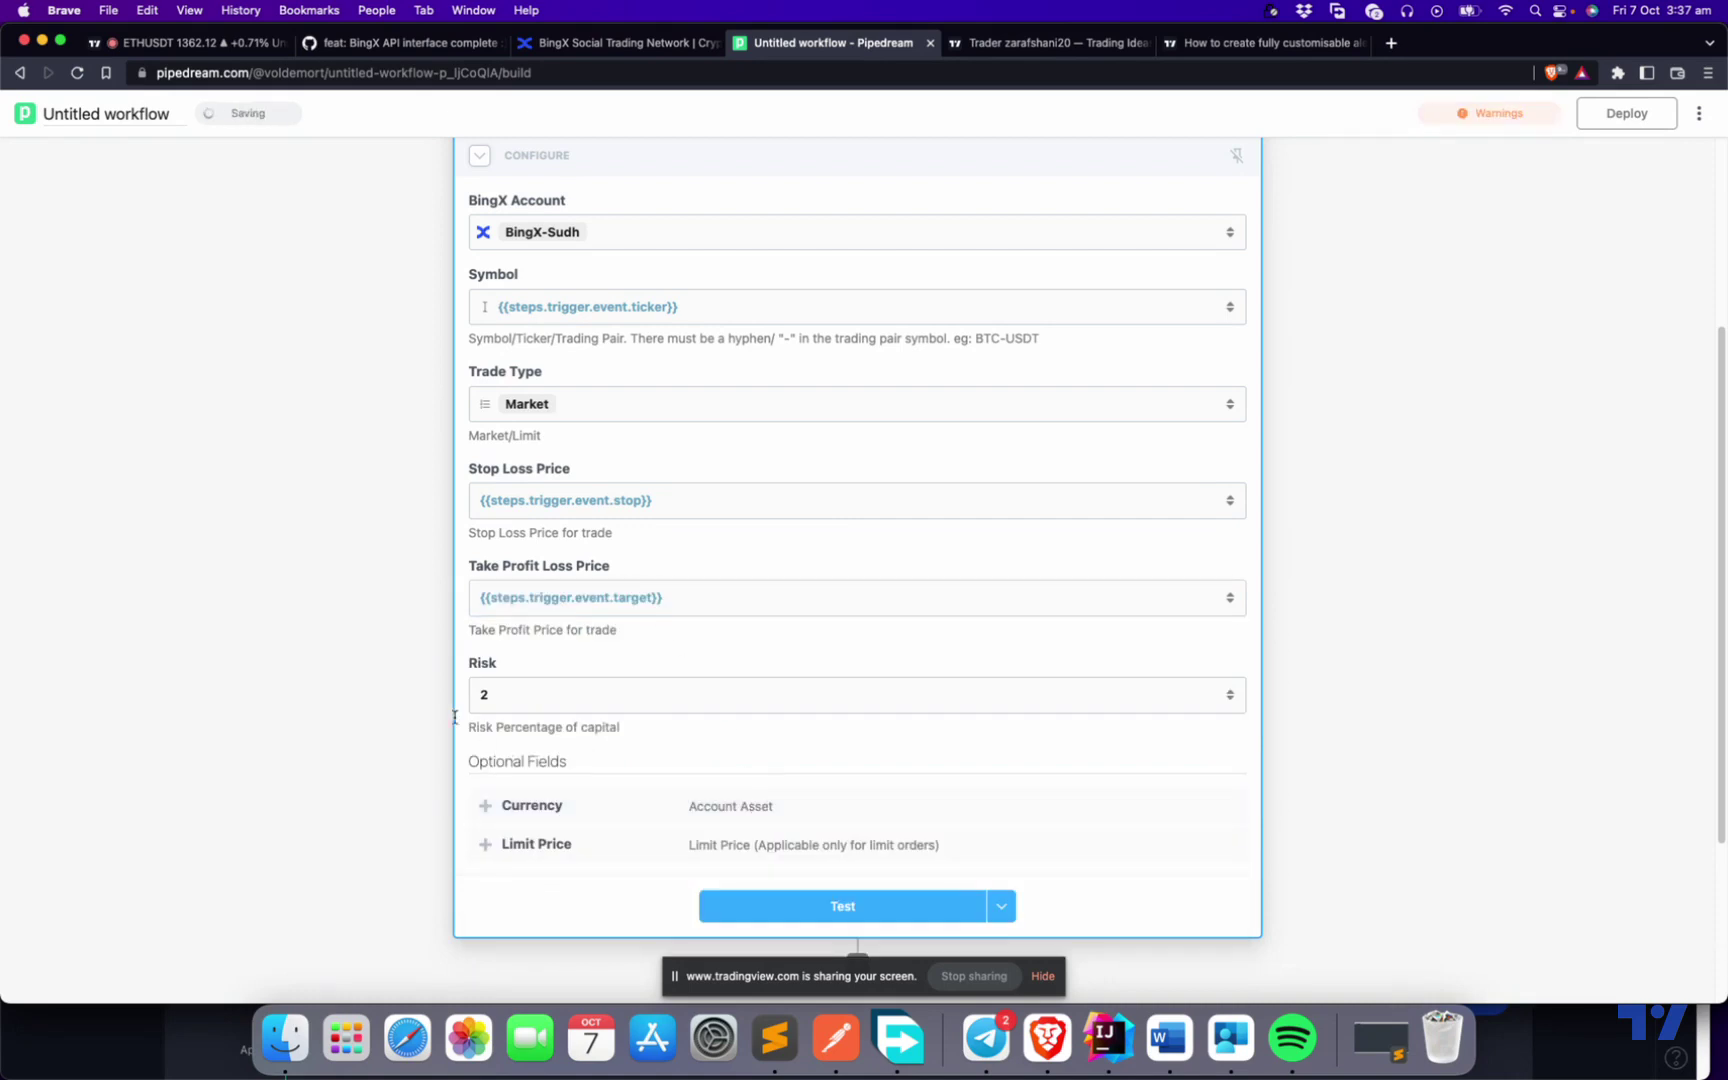
Change the Risk percentage from 2 to 1.
click(496, 694)
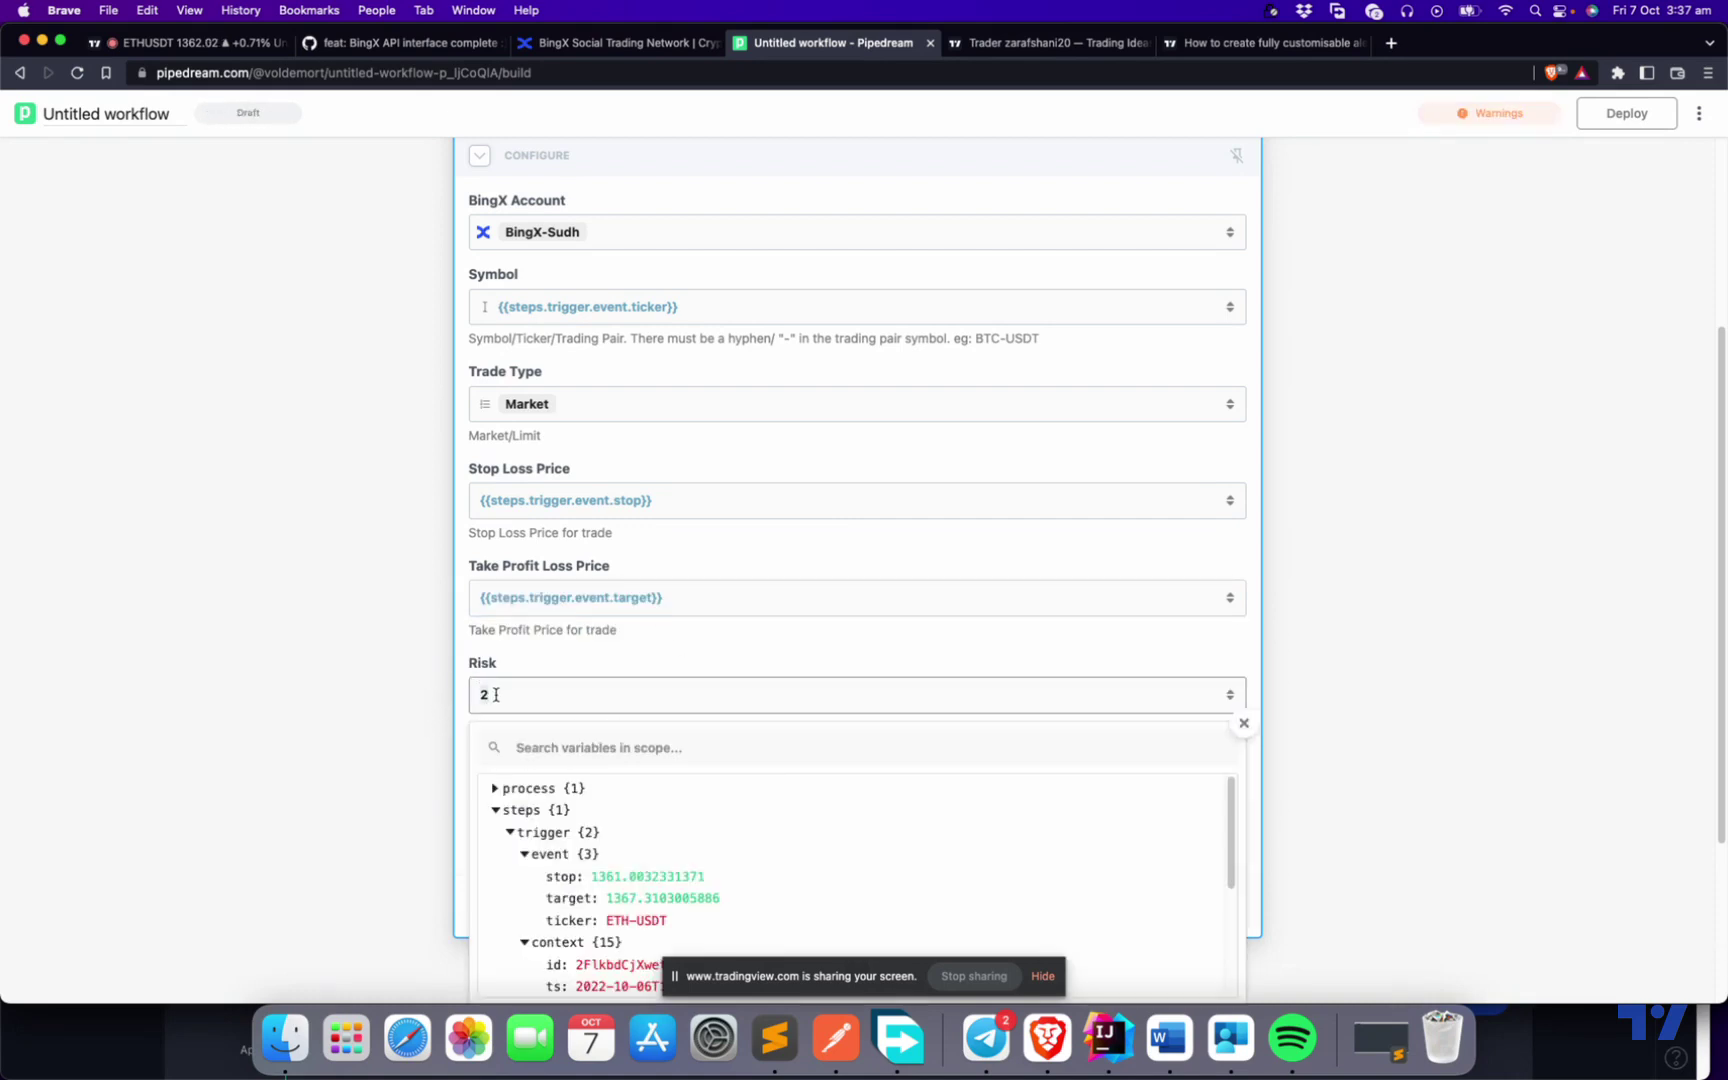
click(424, 714)
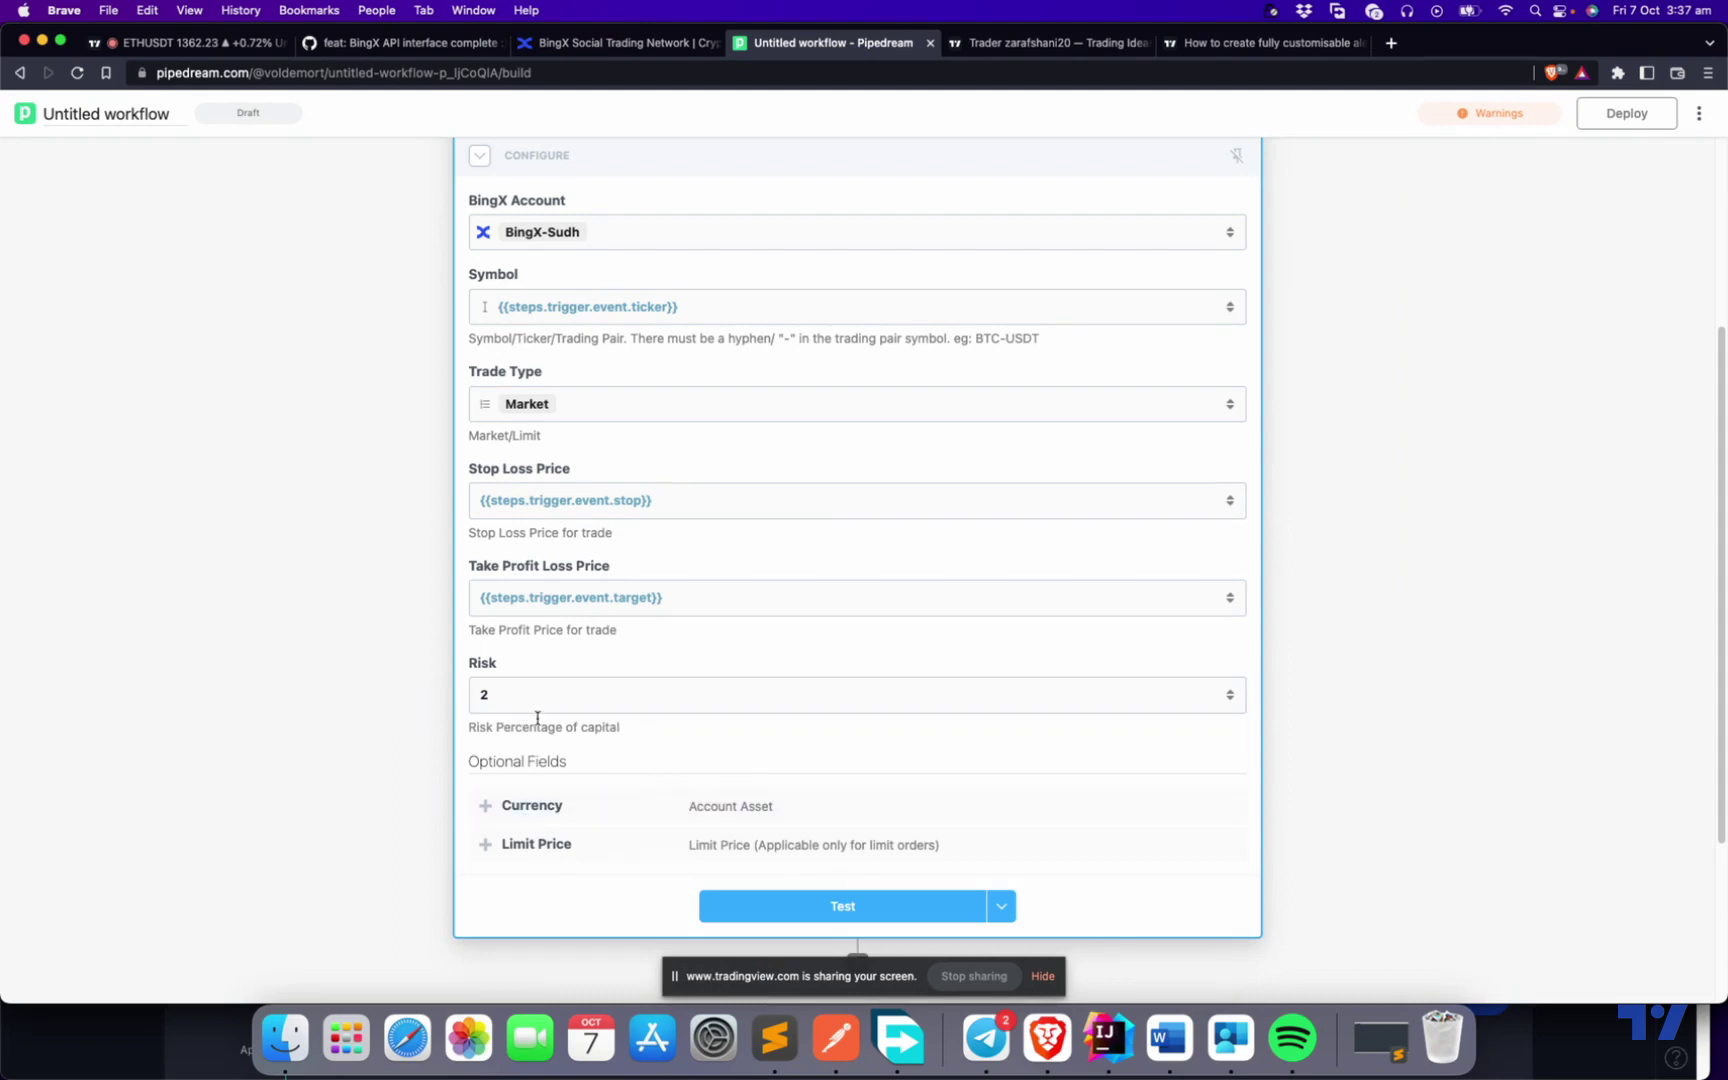
click(527, 703)
key(BackSpace)
text(1)
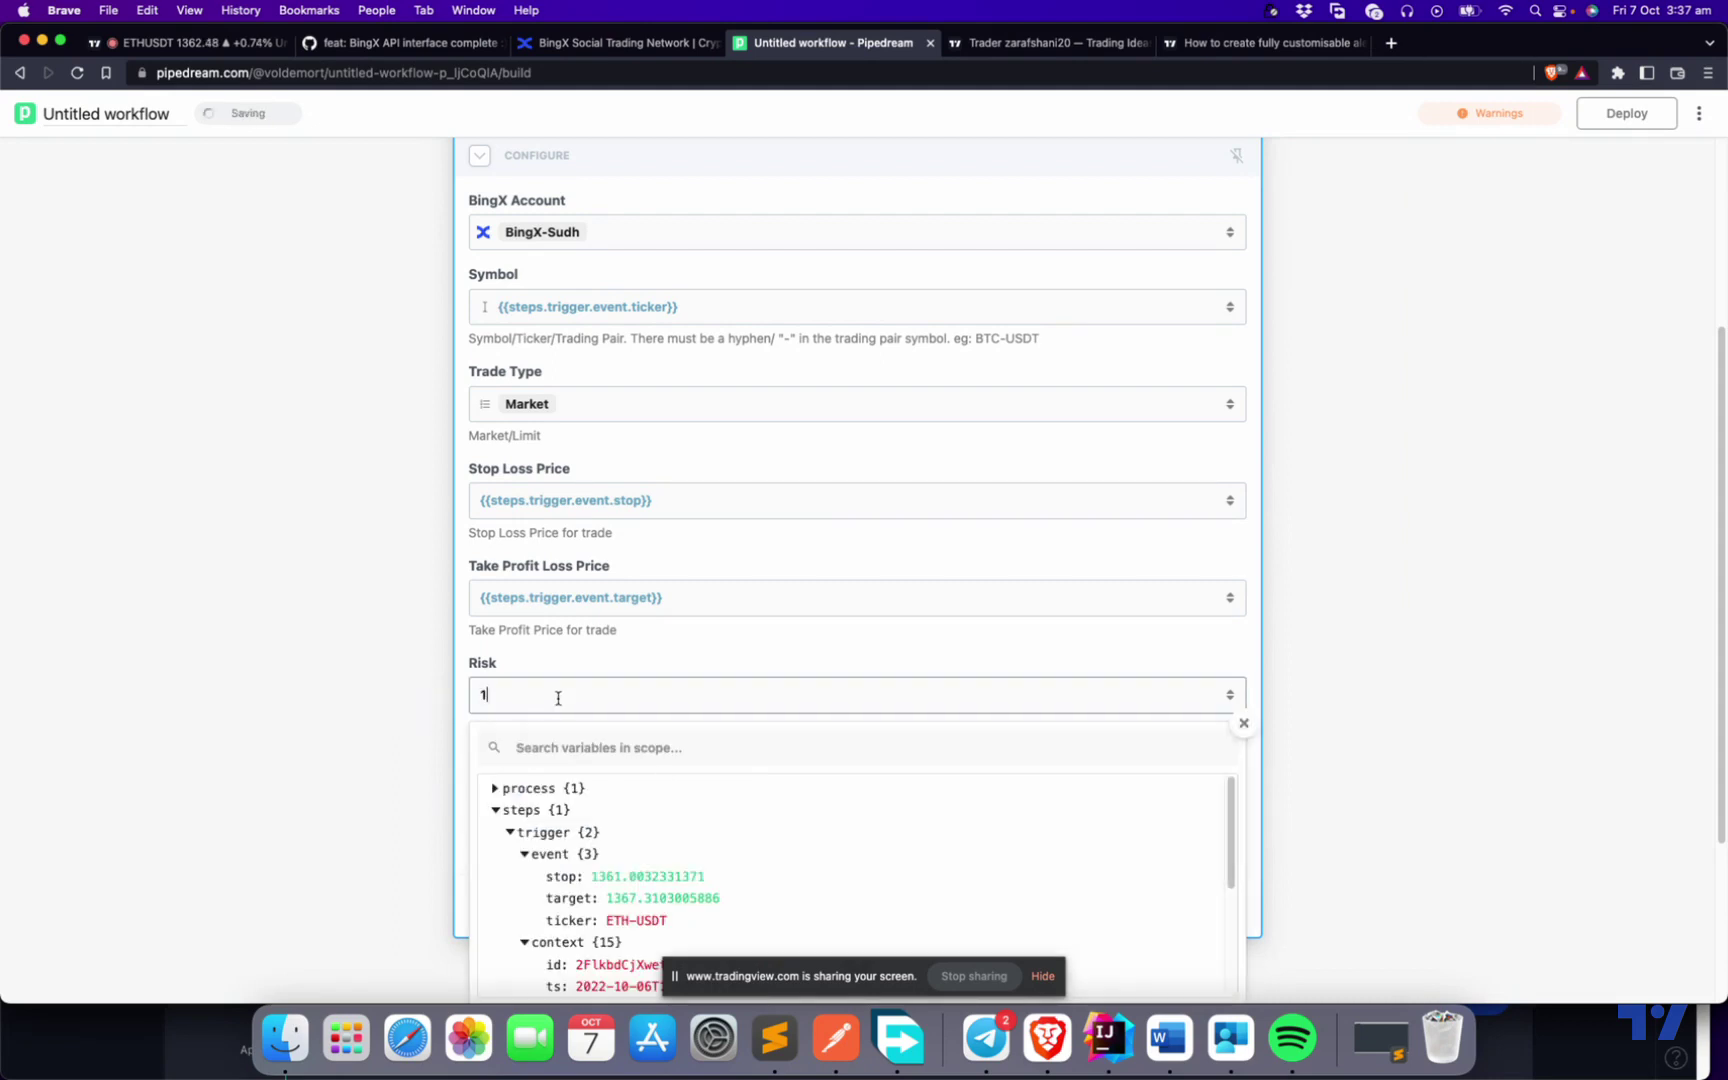
click(1388, 697)
Start a test run of the calculation step.
scroll(926, 663, down, 3)
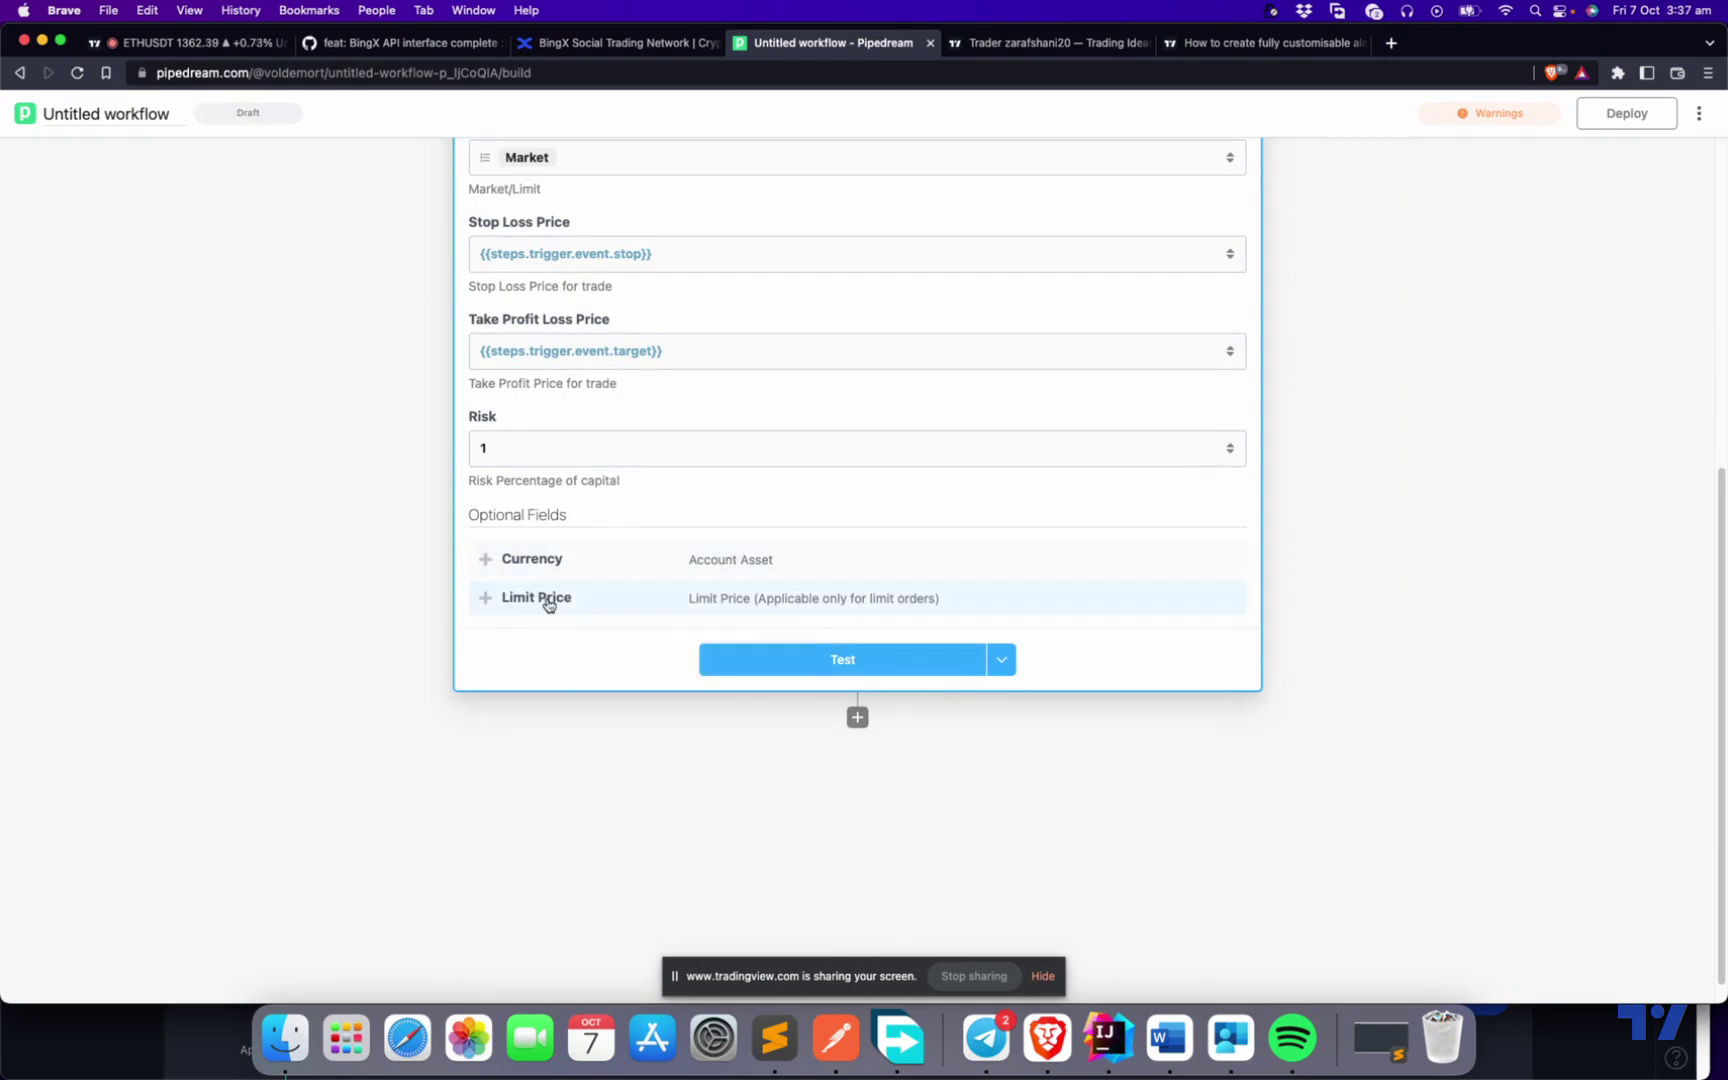
scroll(513, 648, up, 4)
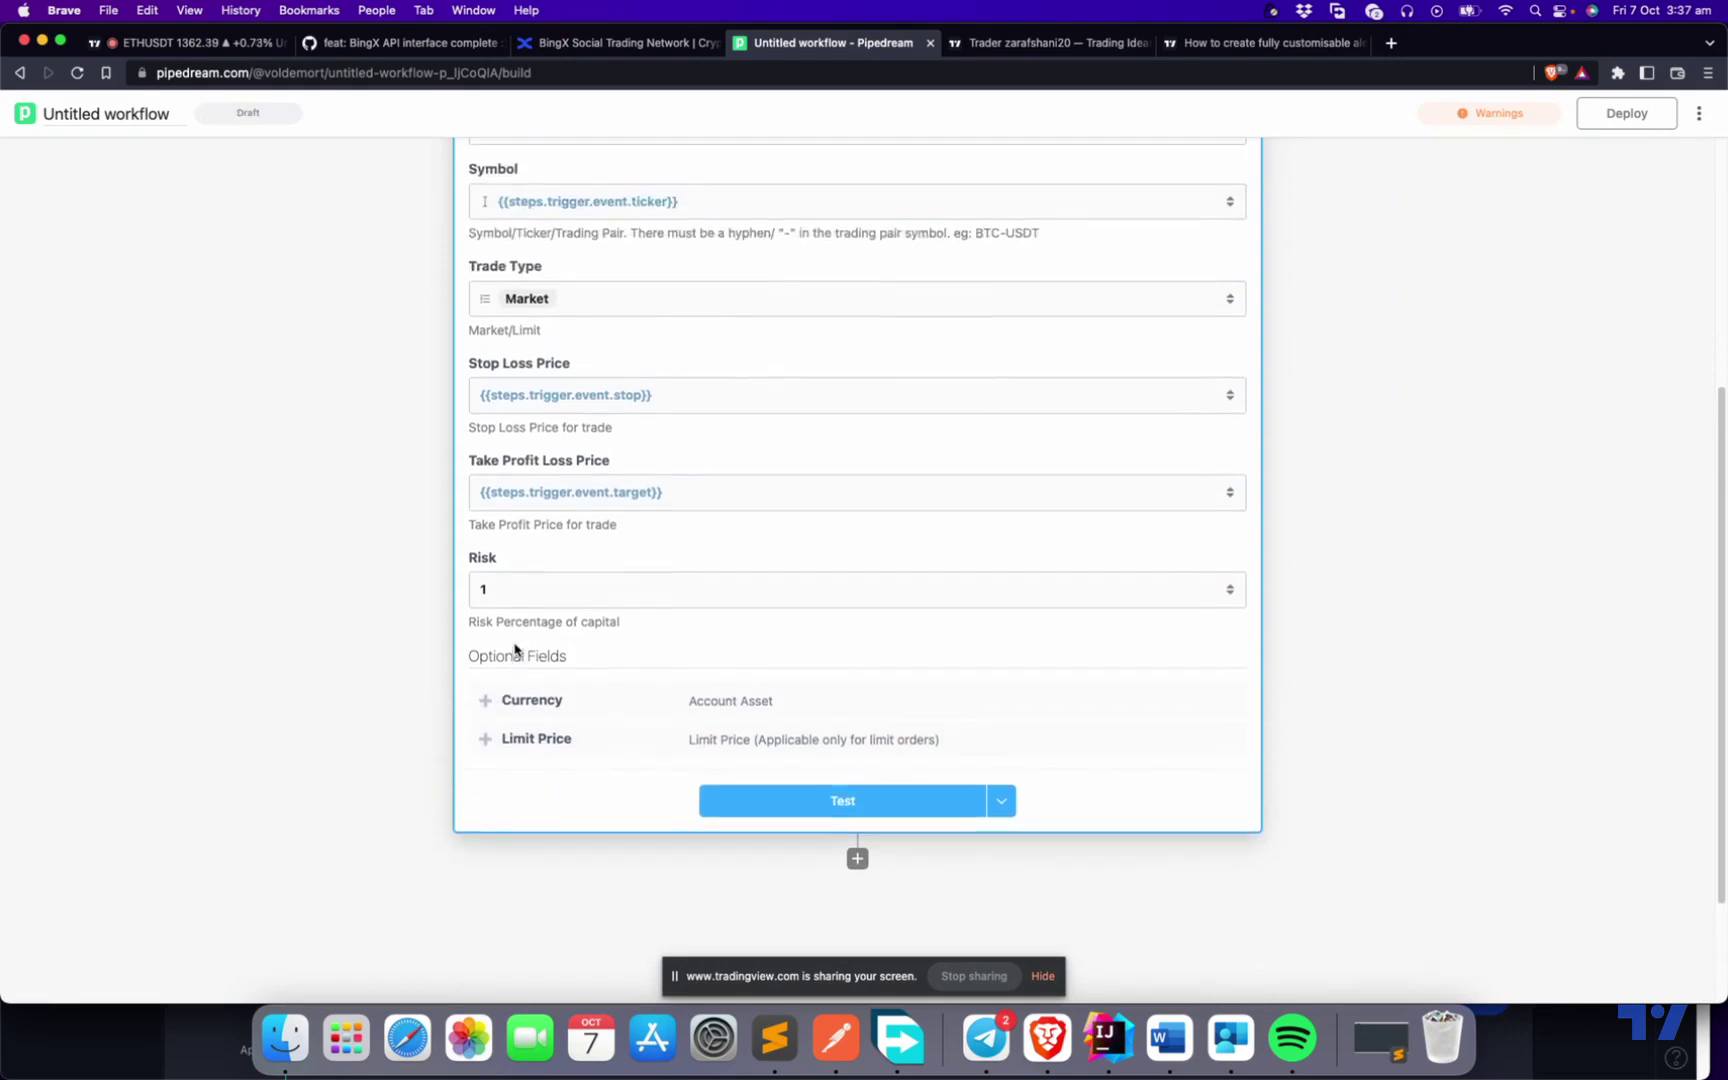
scroll(779, 544, down, 5)
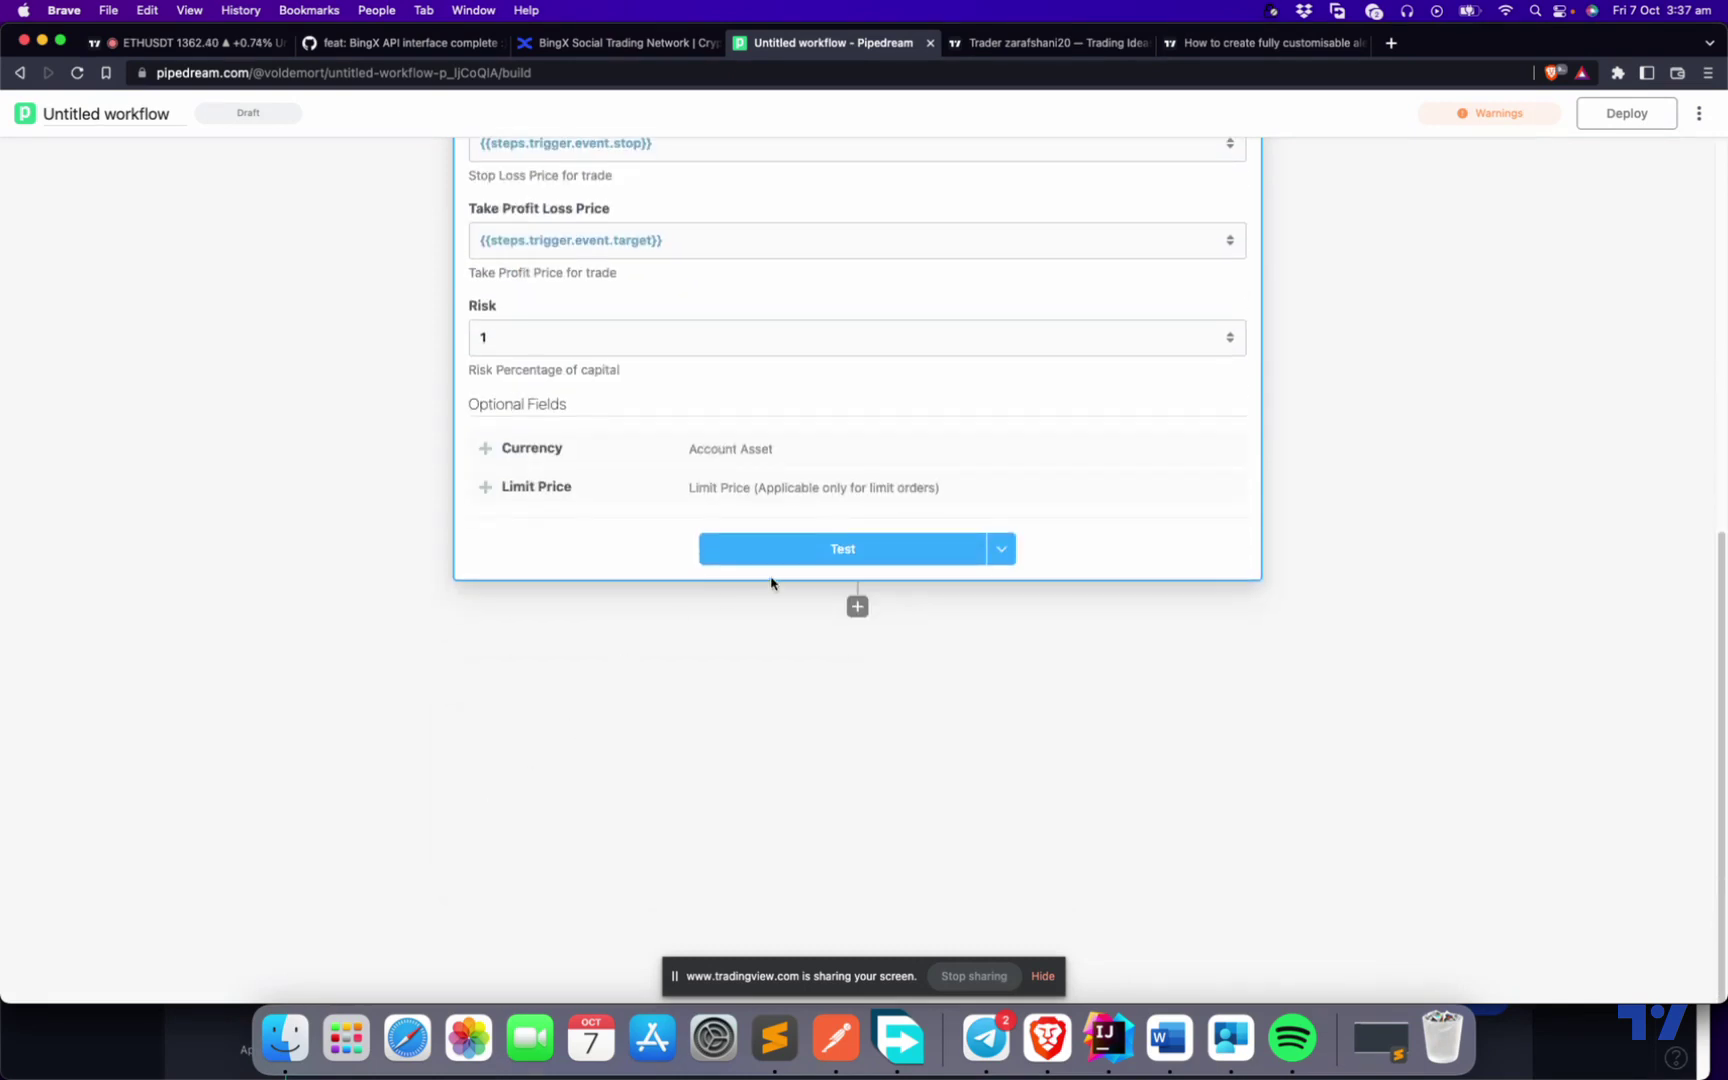
click(823, 552)
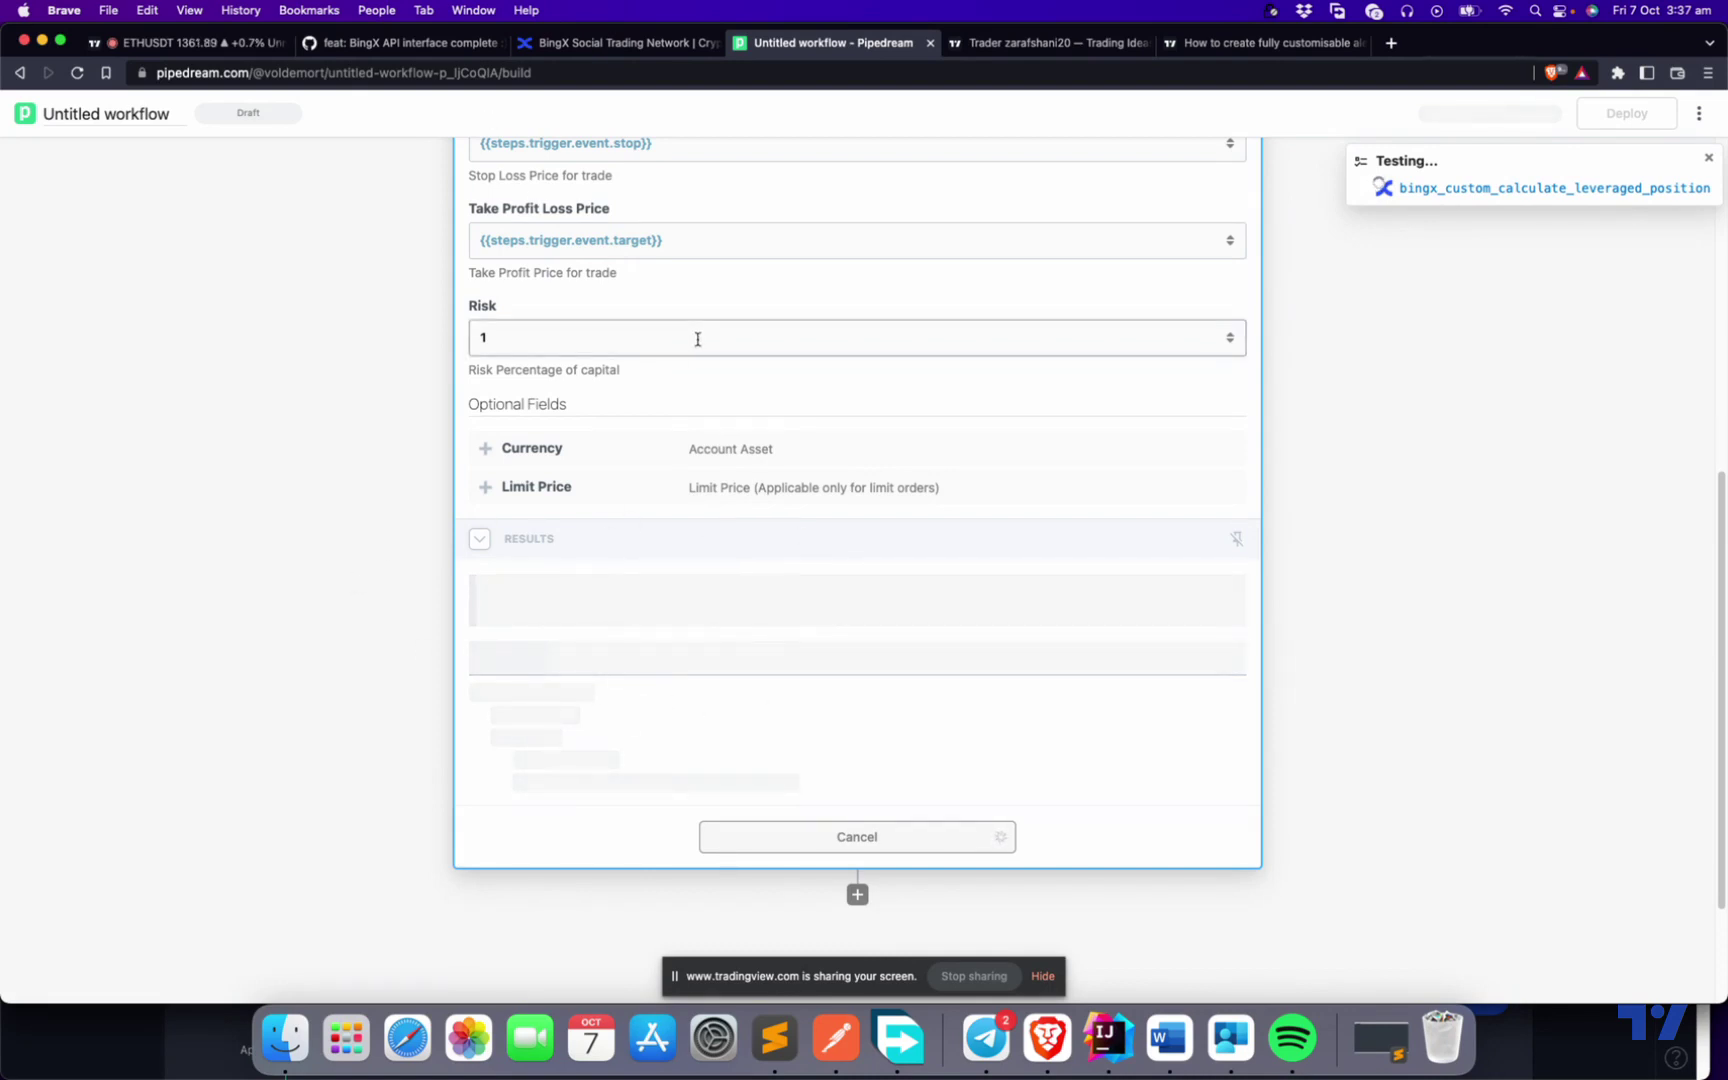
Review the ETH-USDT test results: entry 1361.9, stop about 1361.00, target about 1367.31, leverage 1366.
scroll(668, 675, down, 2)
scroll(760, 615, down, 2)
scroll(760, 615, up, 10)
scroll(760, 617, down, 7)
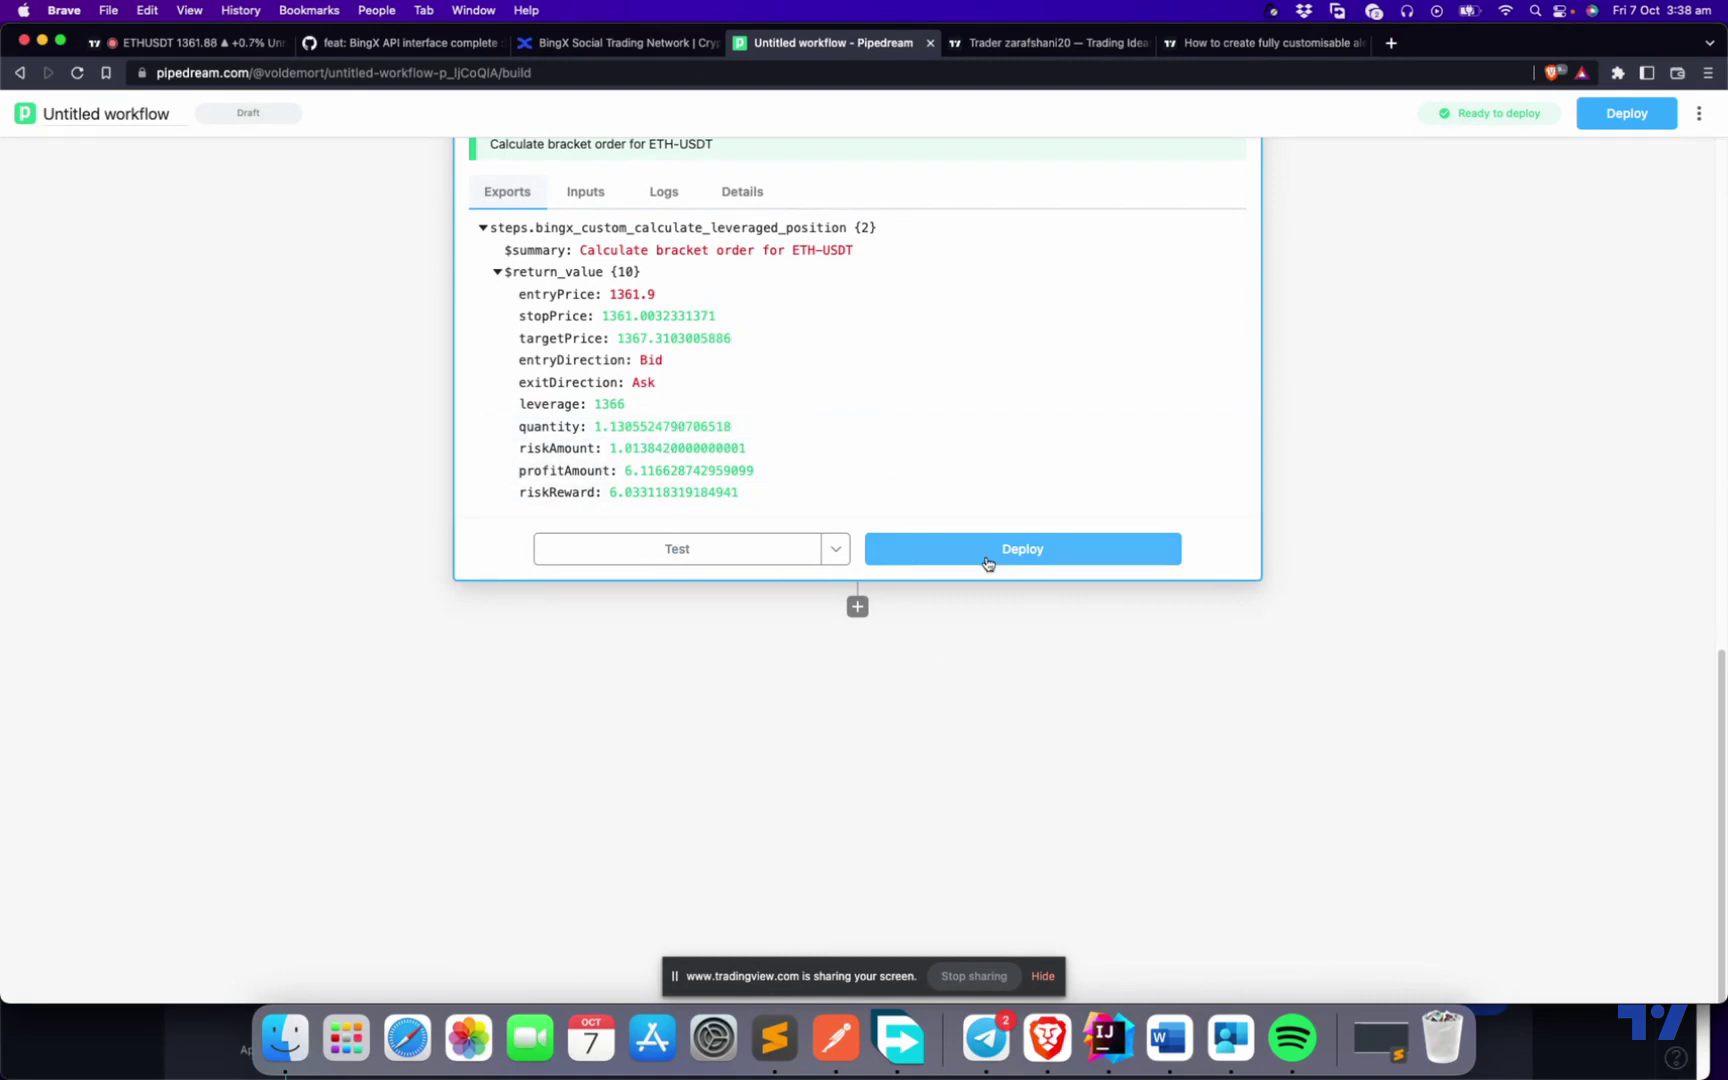
Rename the calculation step to 'calculate'.
click(857, 606)
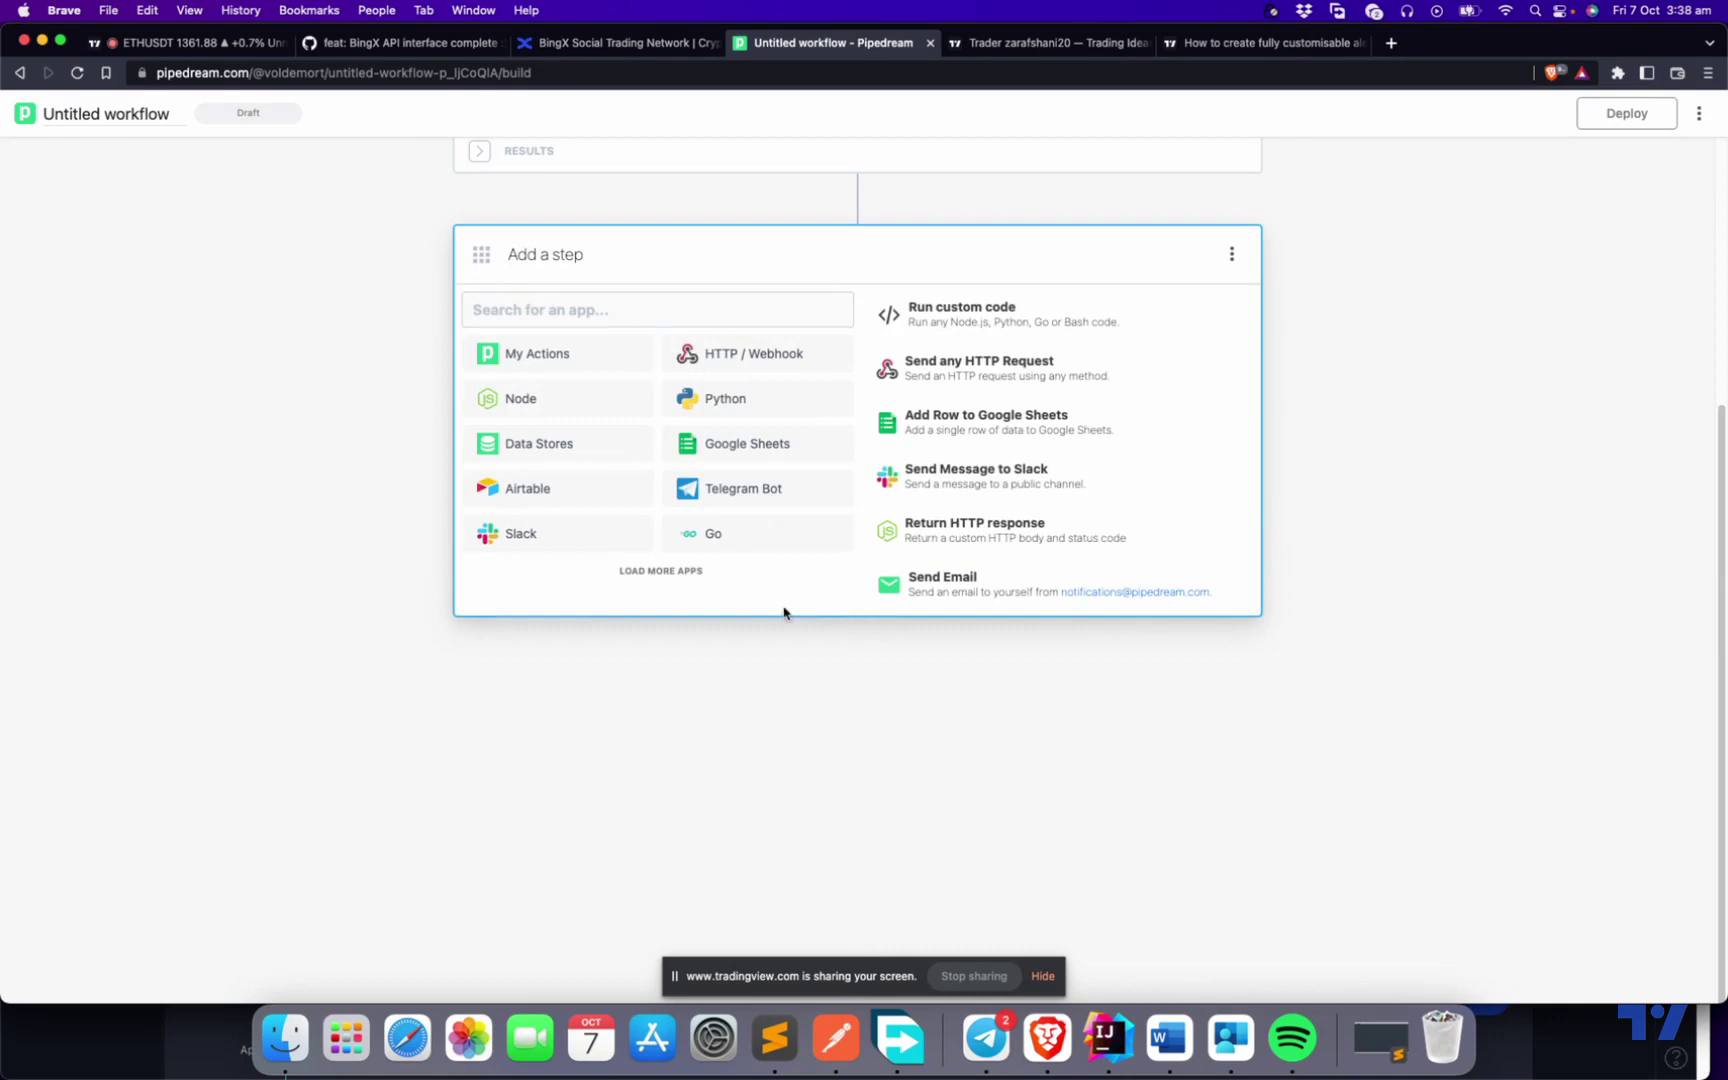
scroll(630, 520, up, 3)
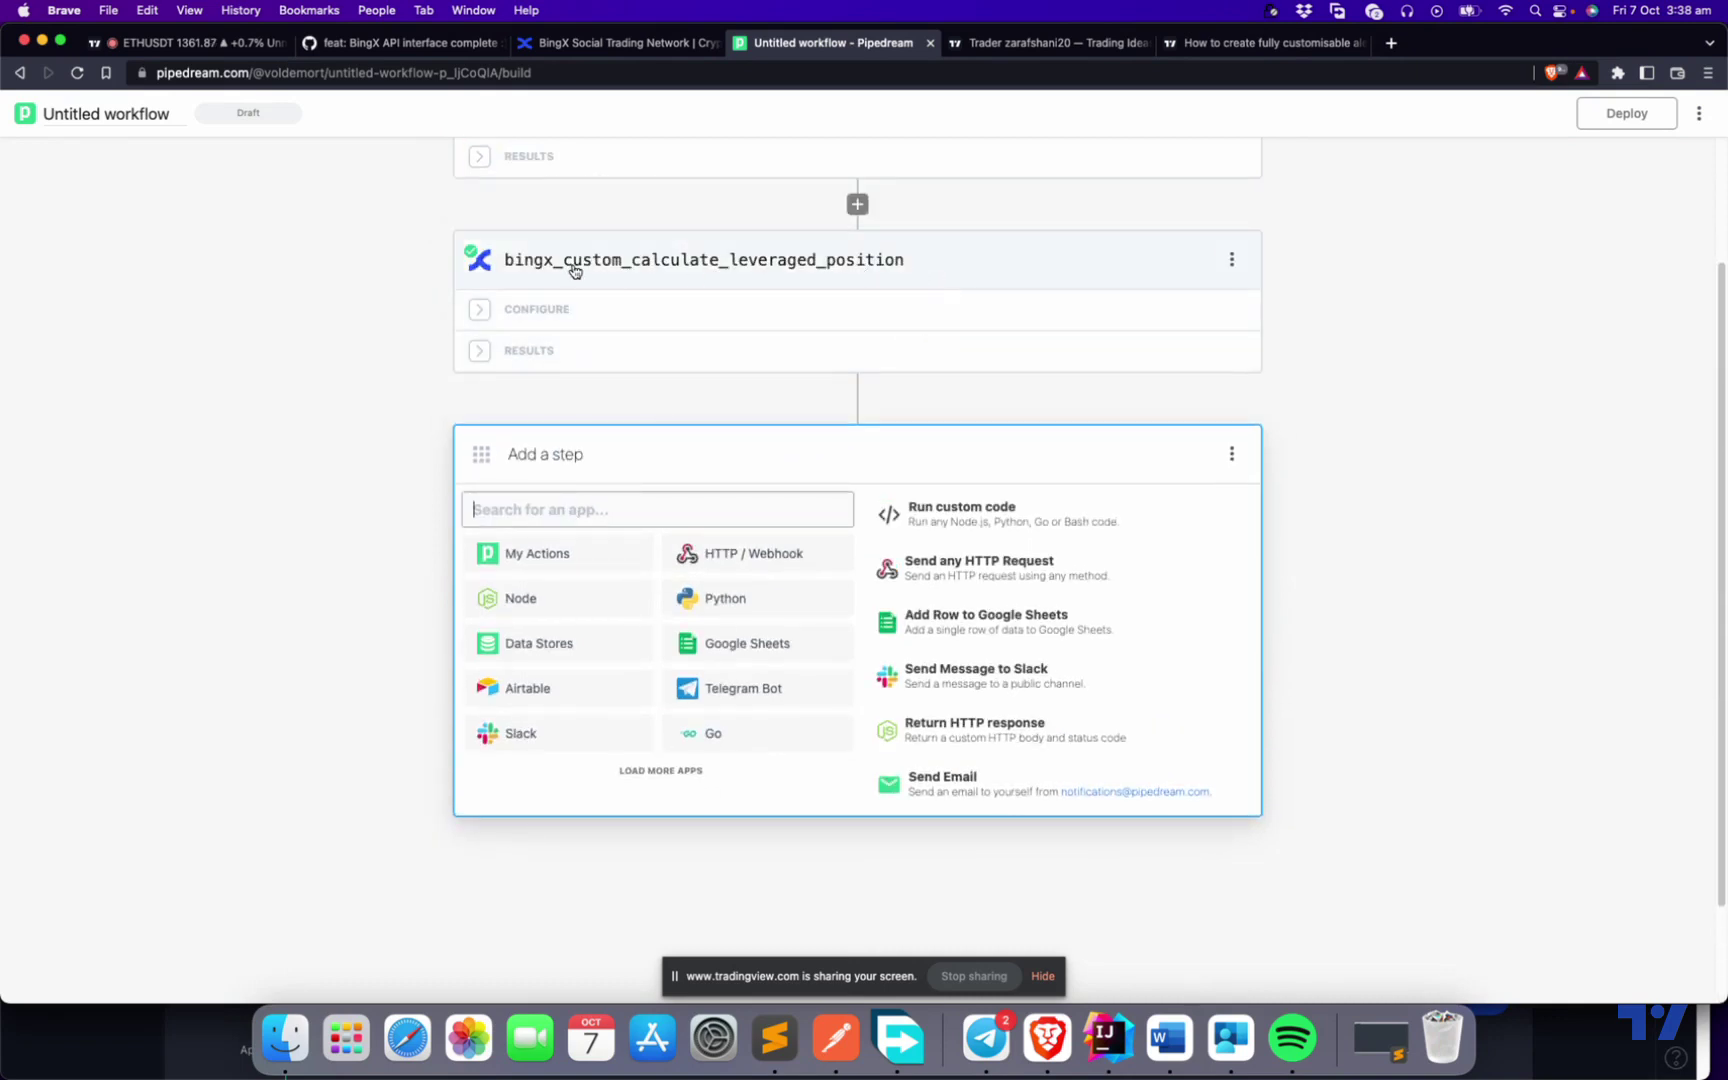
click(1231, 262)
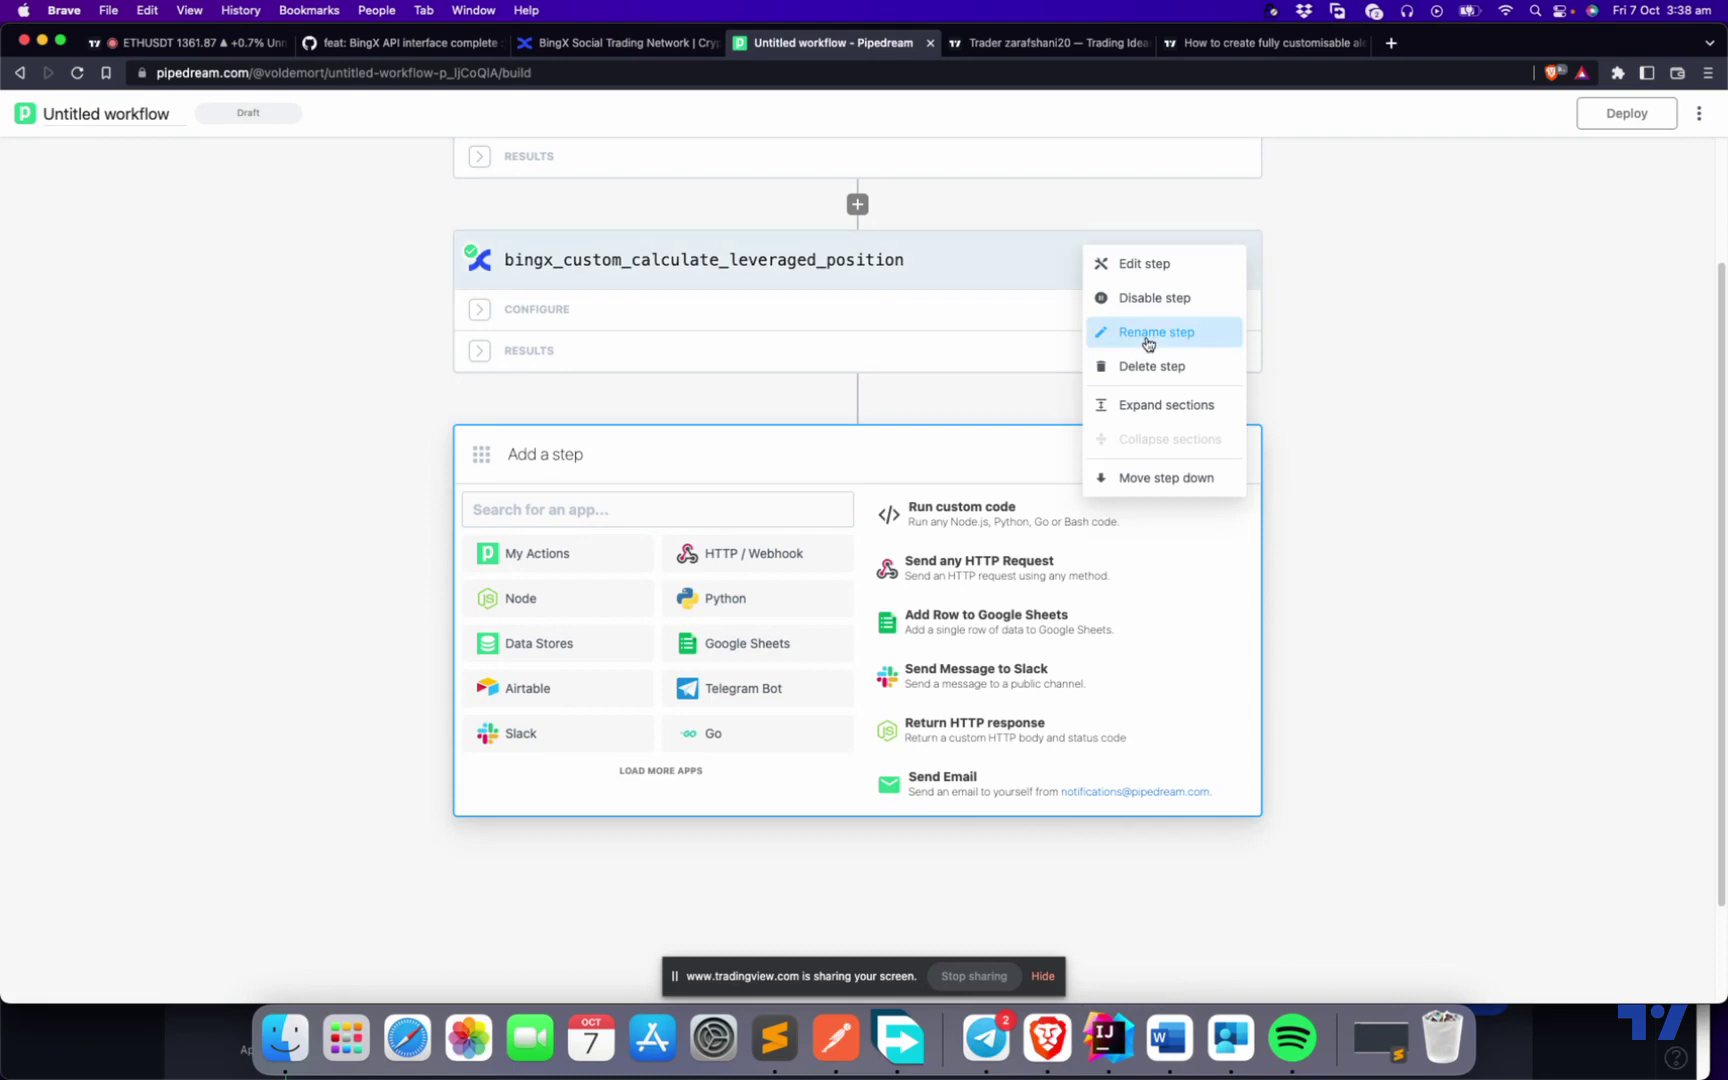
click(1147, 333)
double_click(620, 262)
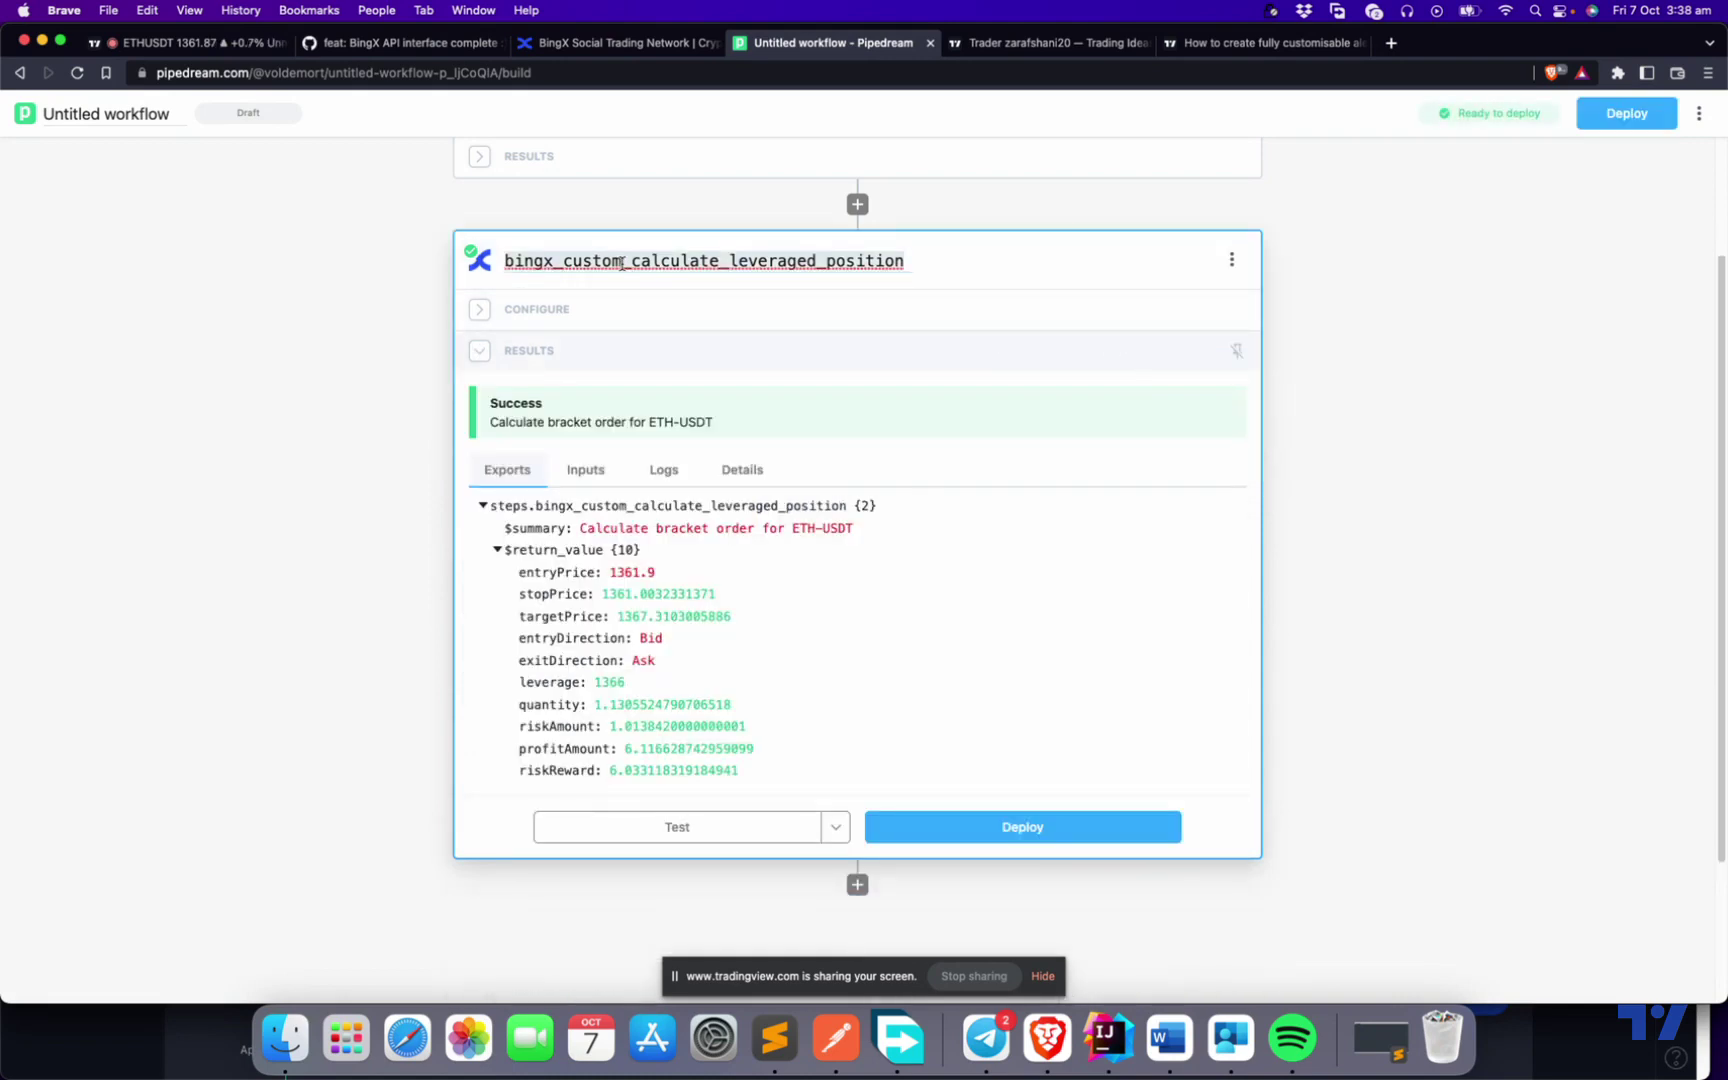
text(calculate)
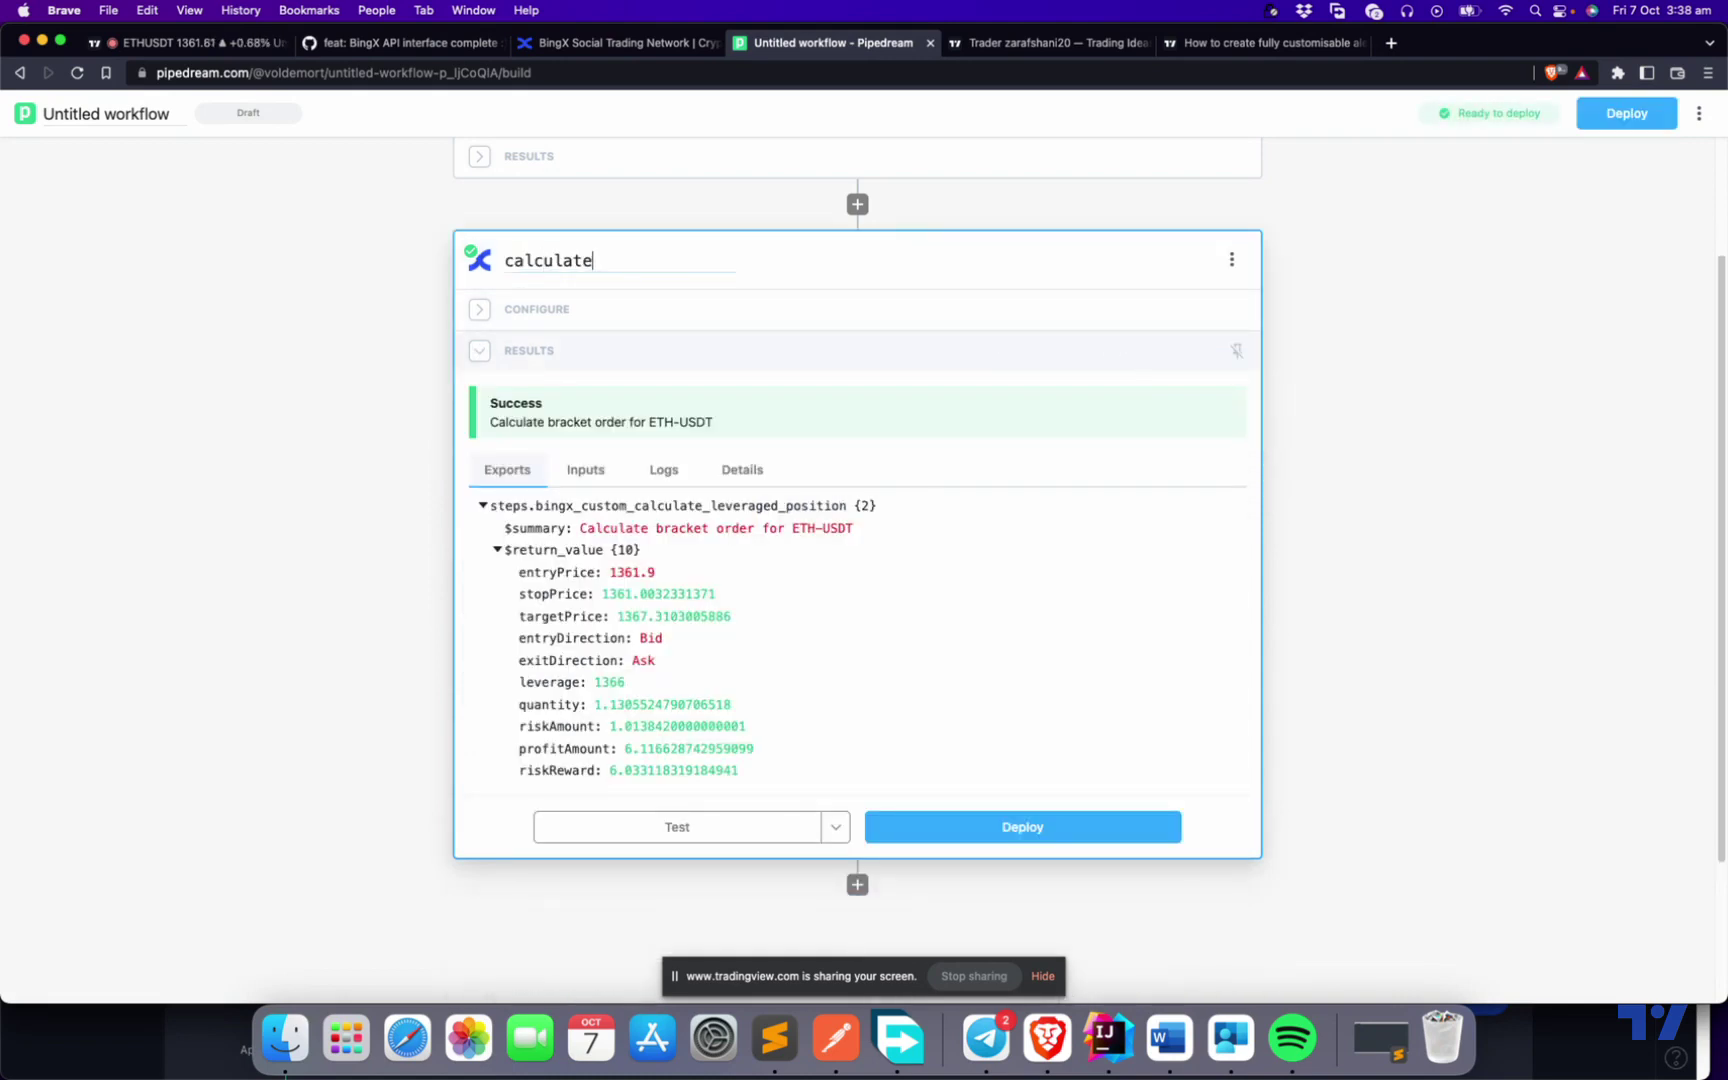
key(Return)
Re-test the calculate step (entry 1362, leverage 1229) and add a new step below it.
scroll(773, 638, up, 1)
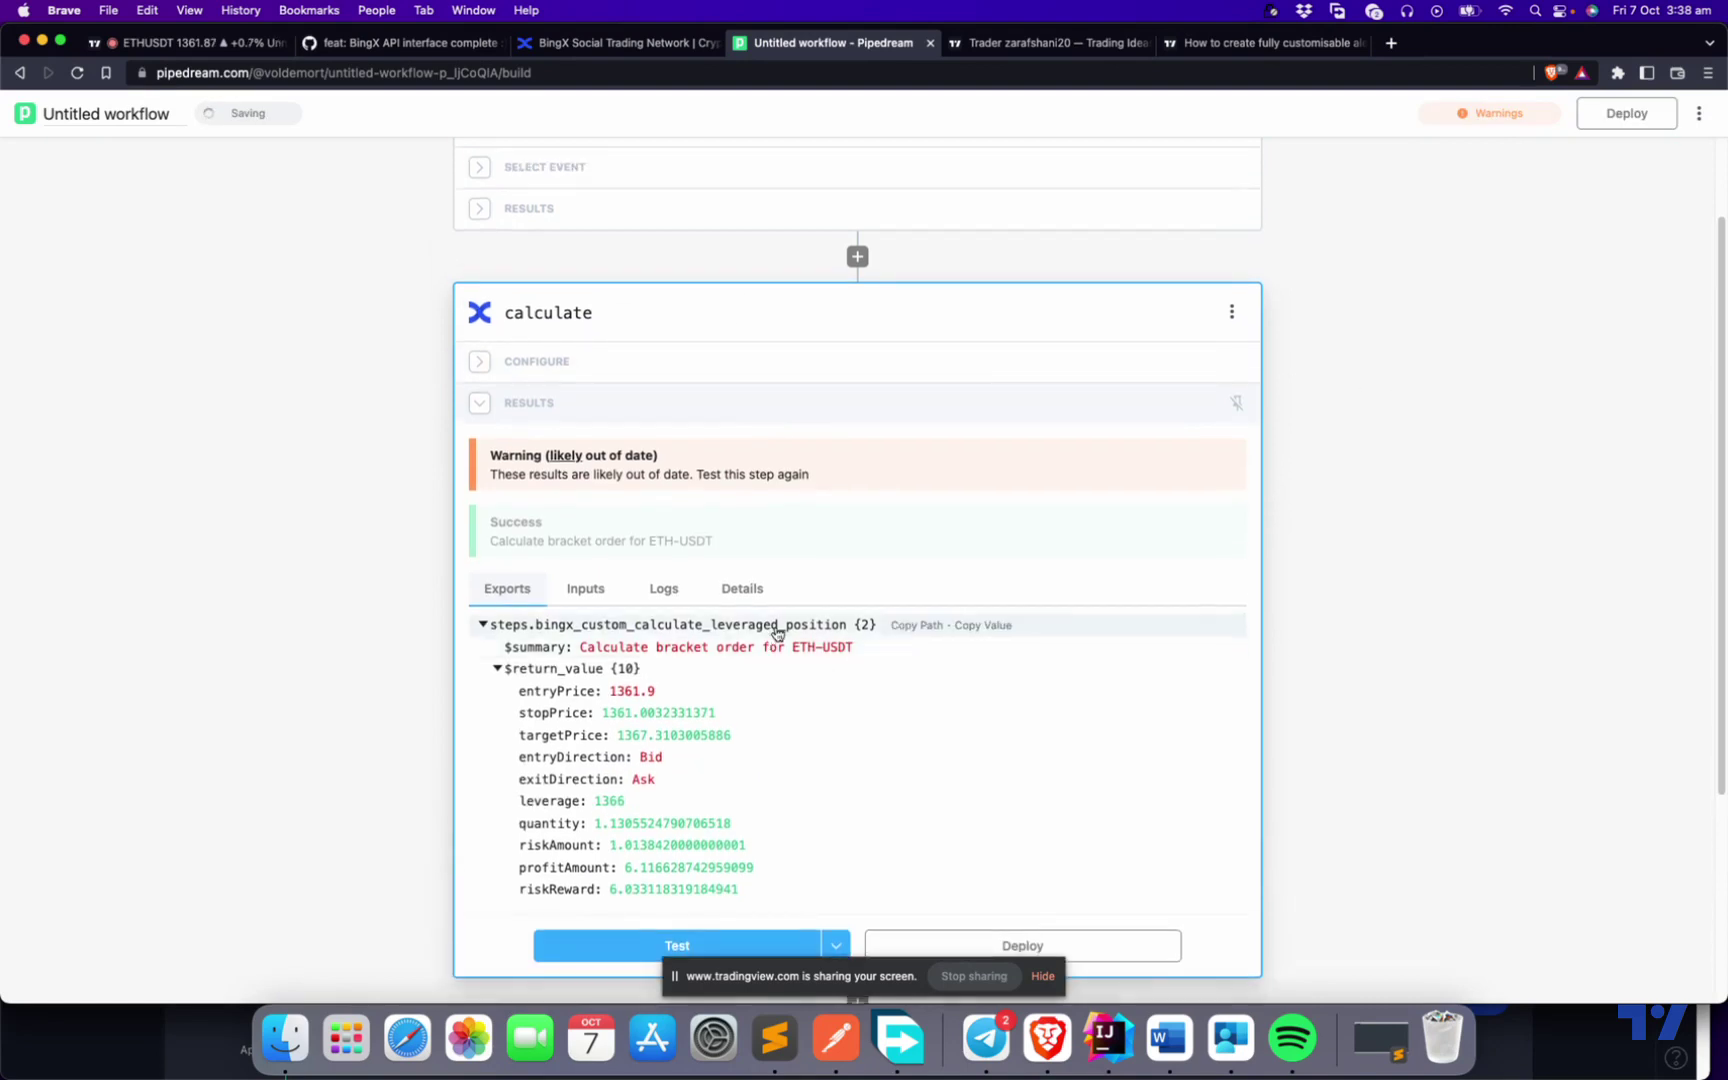
scroll(773, 638, down, 5)
click(679, 548)
scroll(460, 550, up, 5)
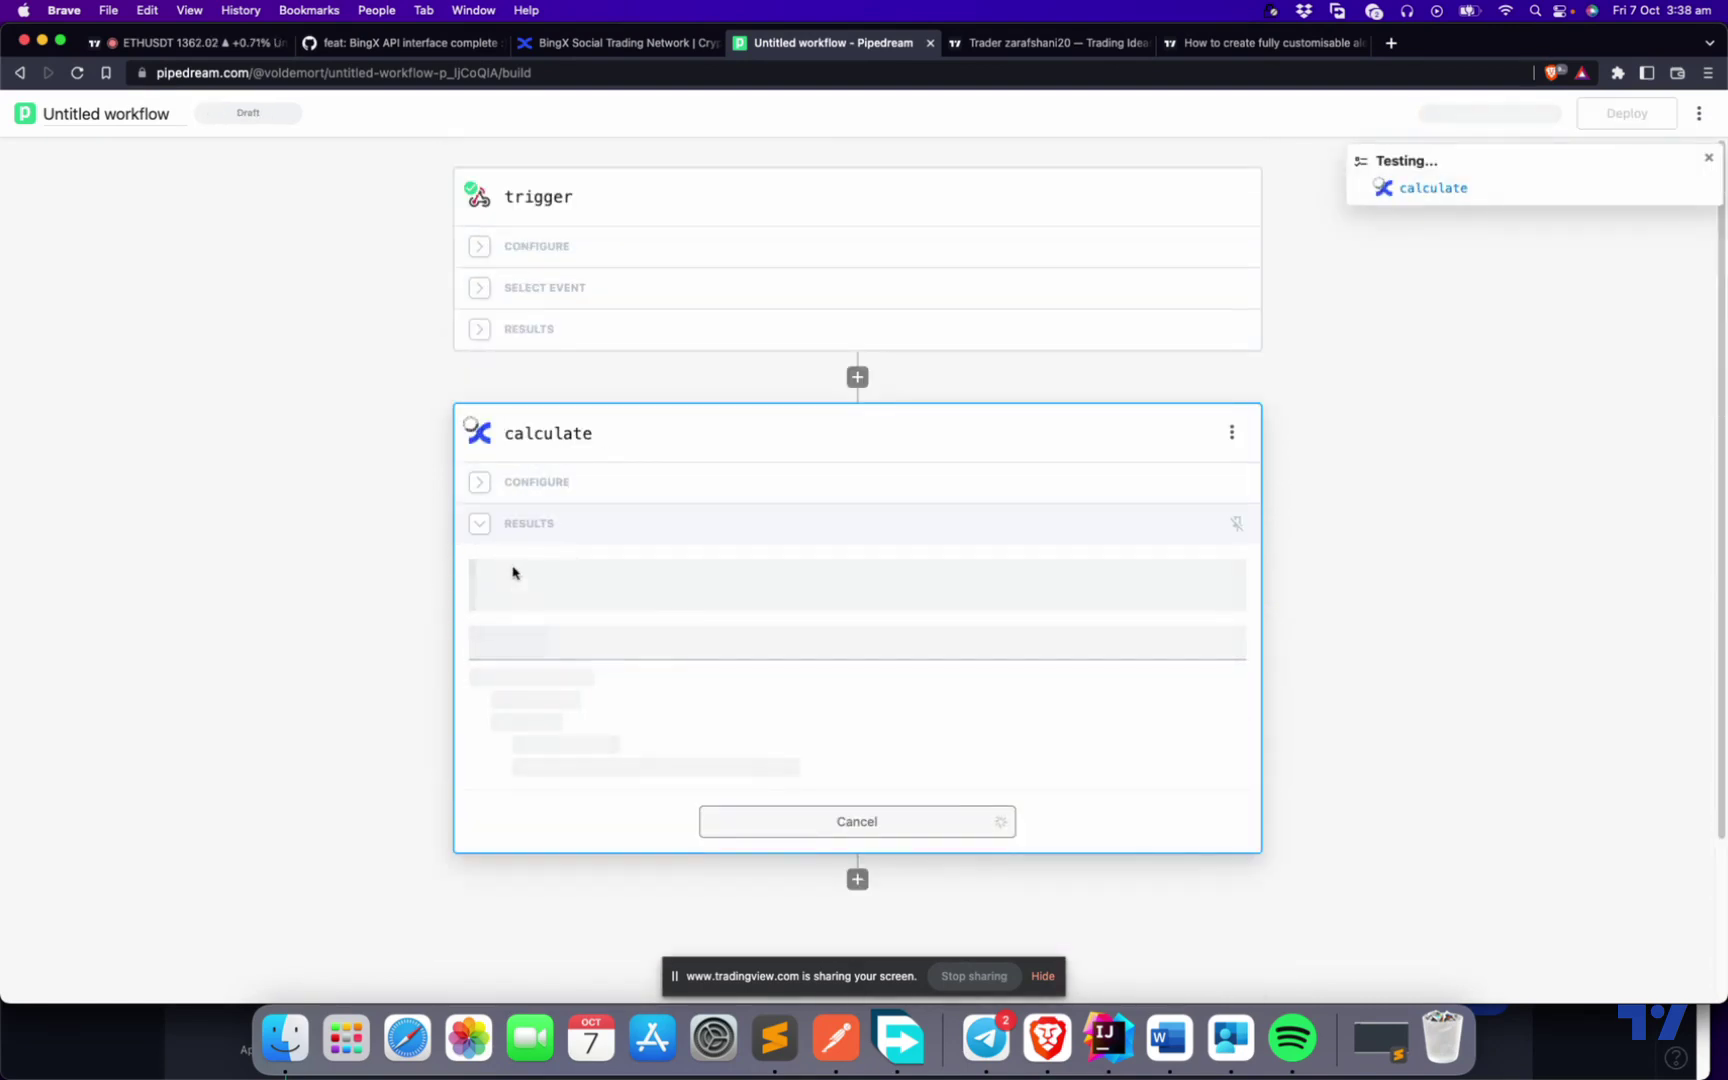
scroll(644, 575, down, 3)
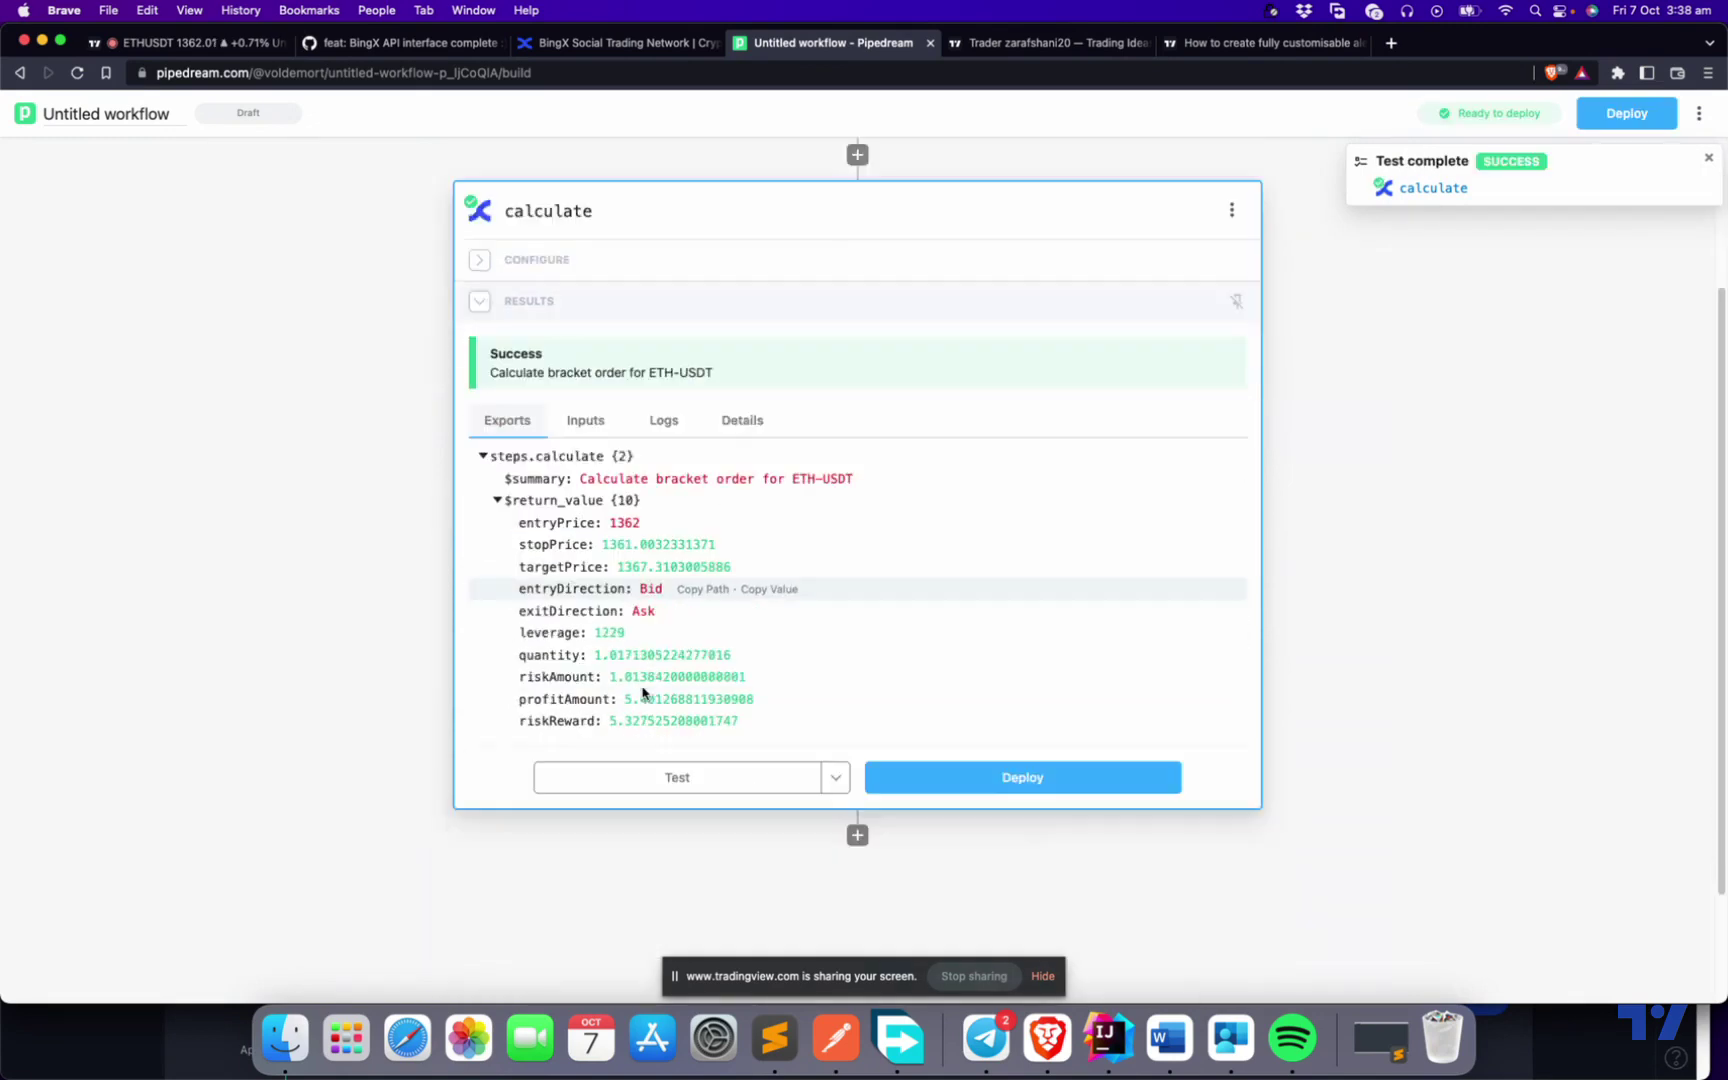
click(857, 788)
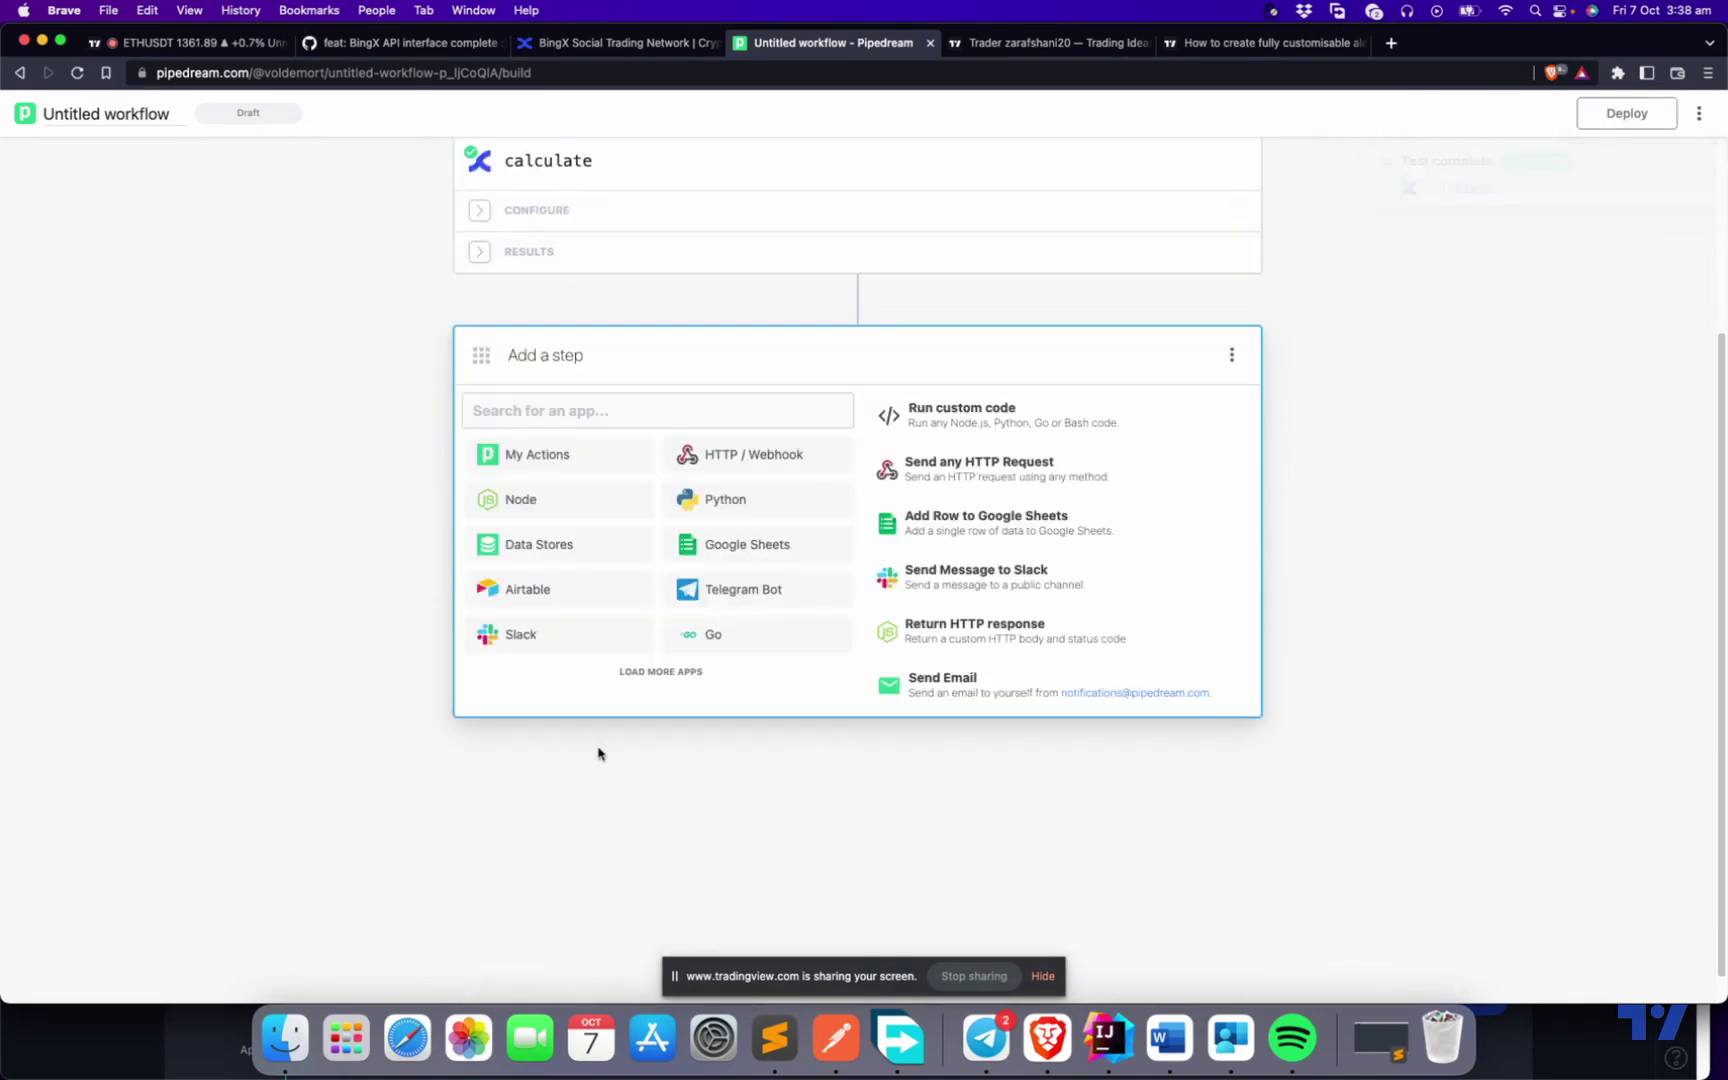
Choose BingX as the app and search its actions for 'custom' to pick Custom BracketOrder.
text(bingx)
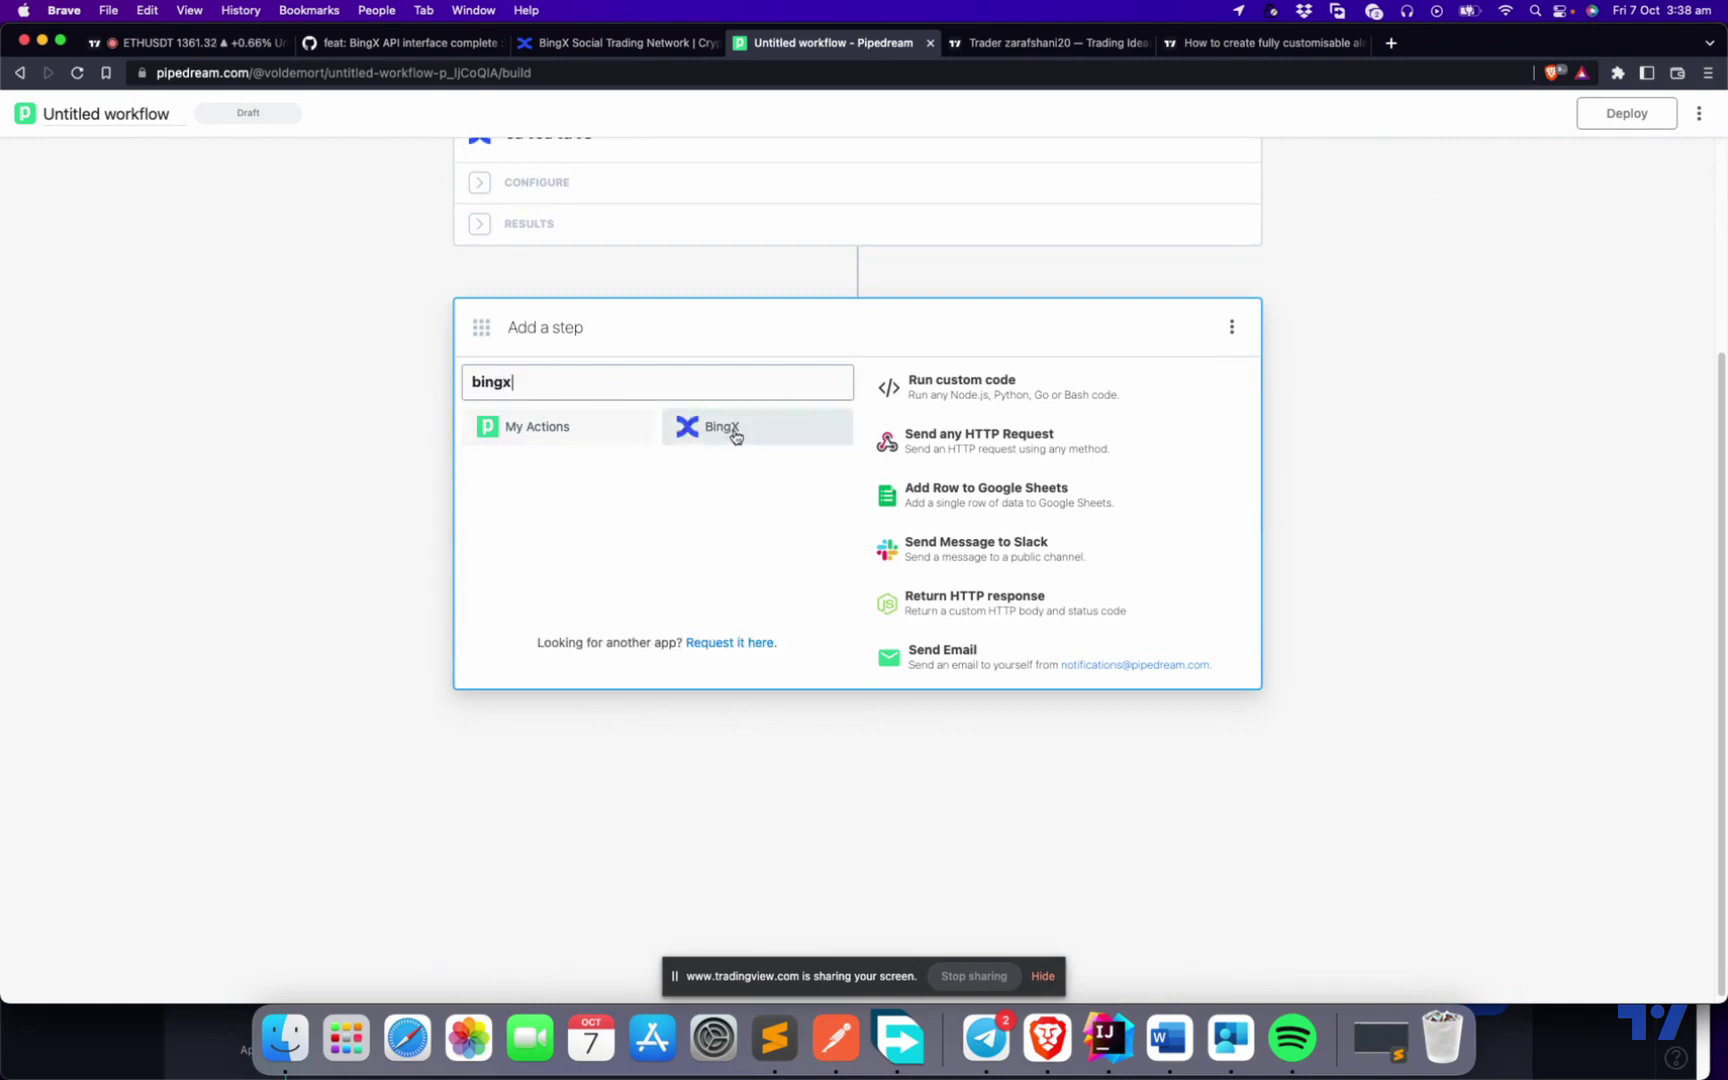
click(730, 430)
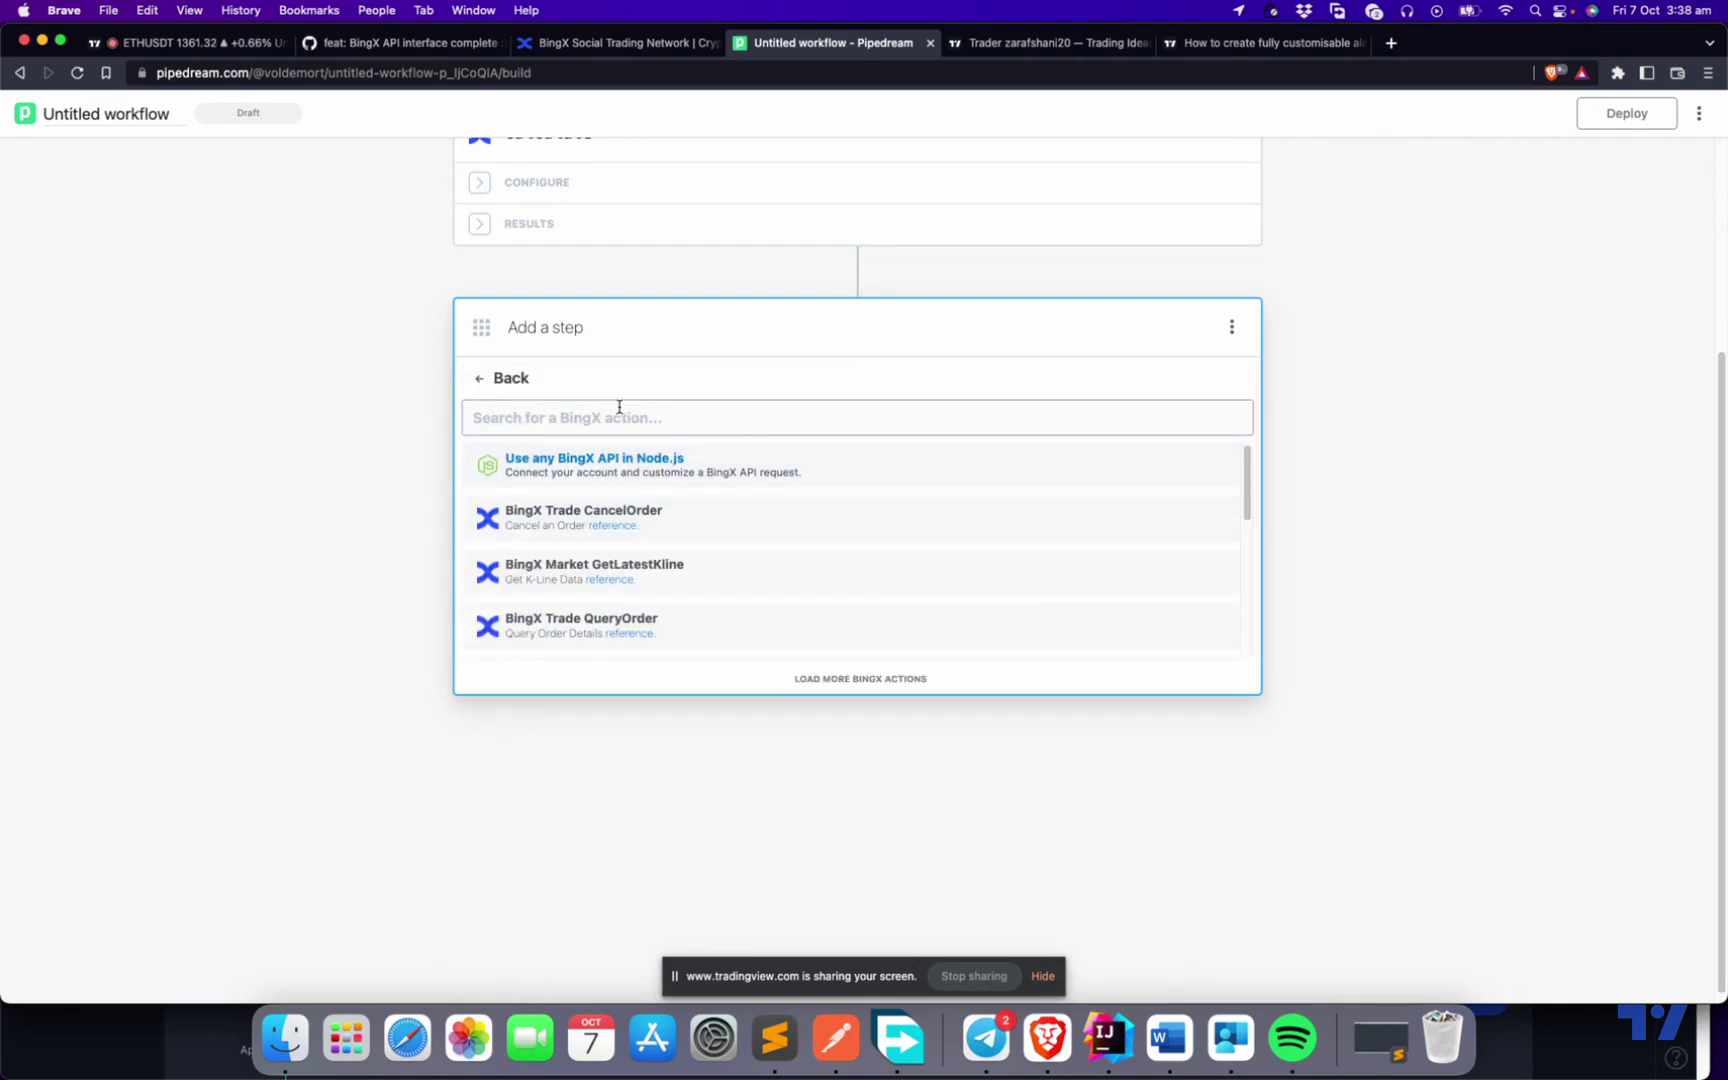
text(custom)
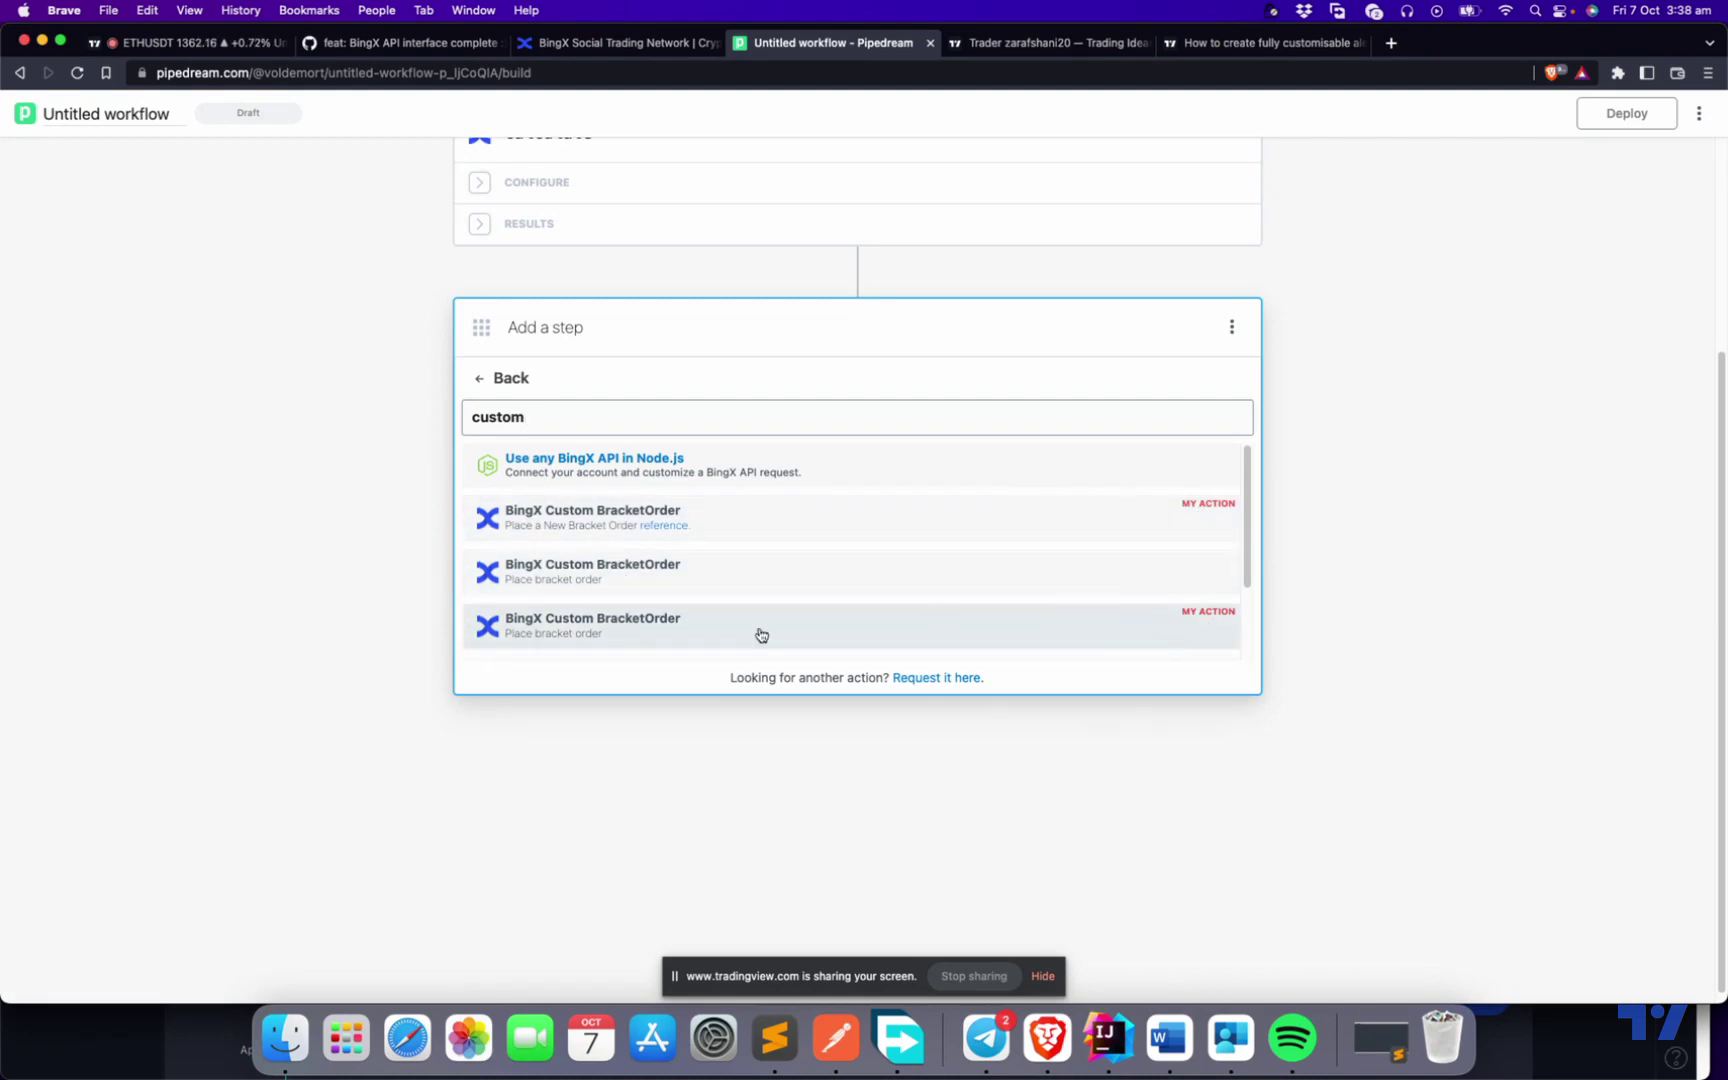
click(630, 569)
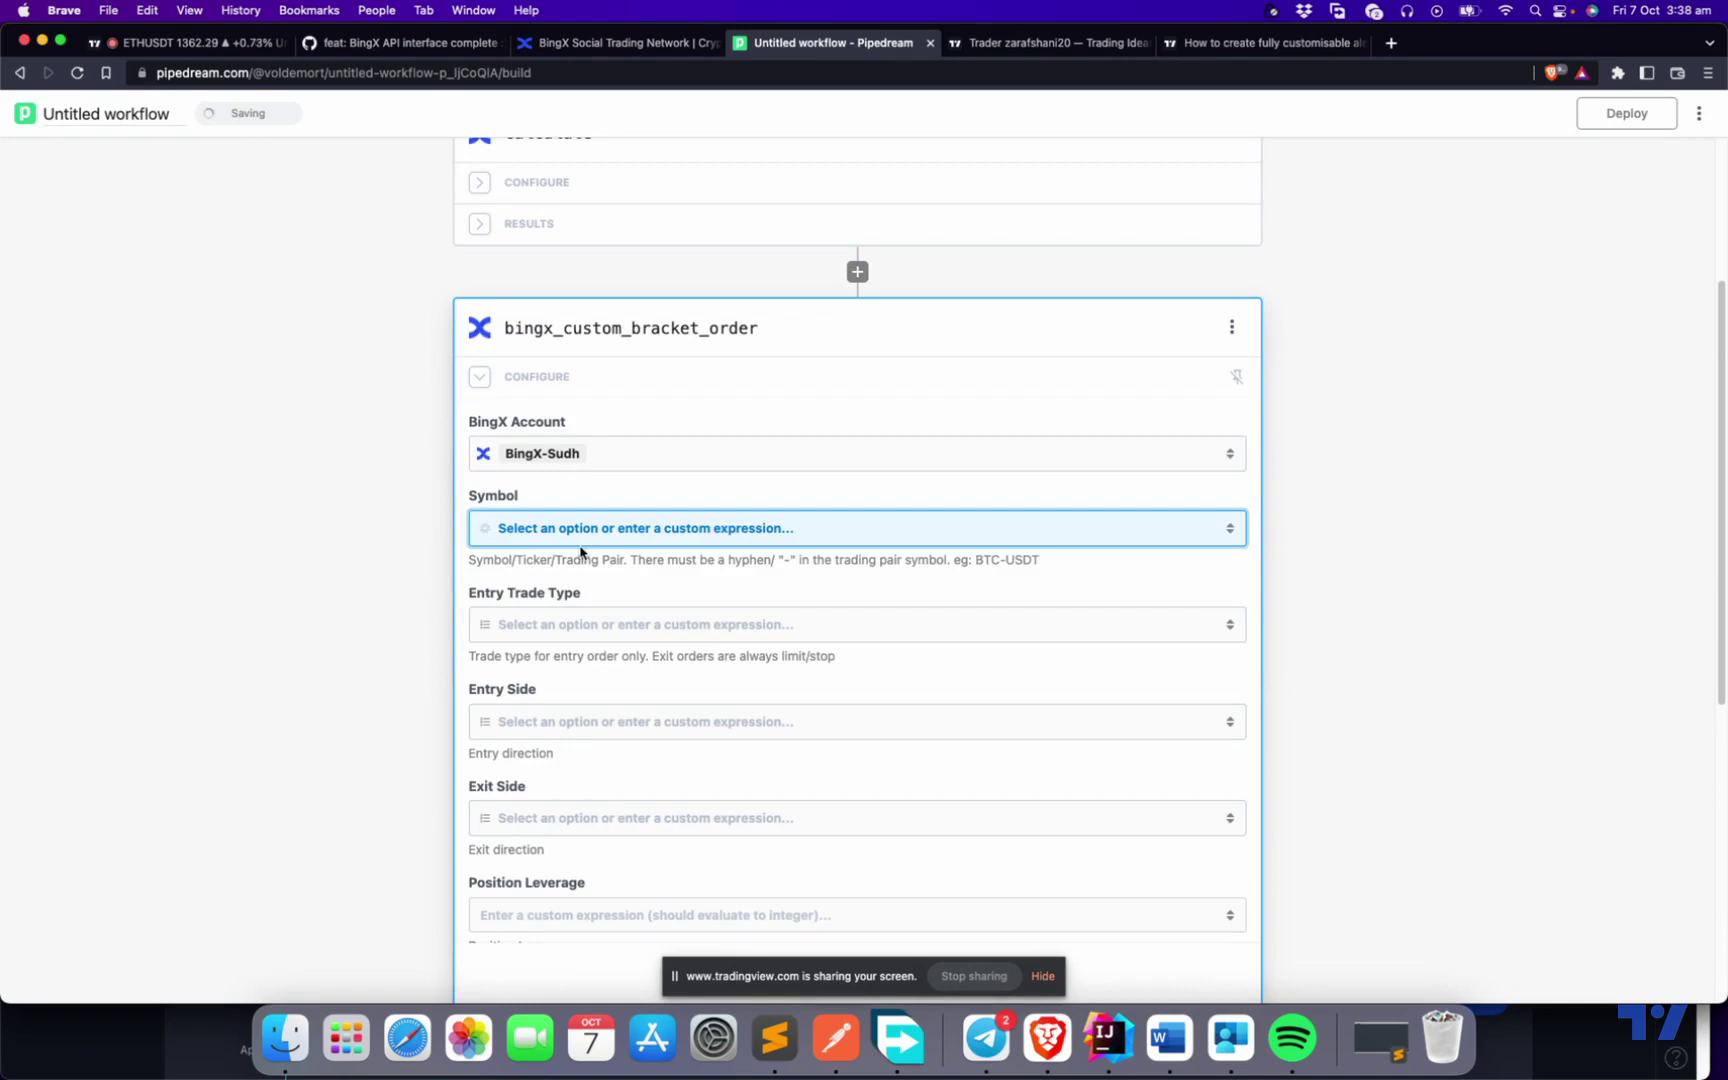
Set the order's Symbol to the trigger's ticker and Entry Trade Type to Market.
click(581, 529)
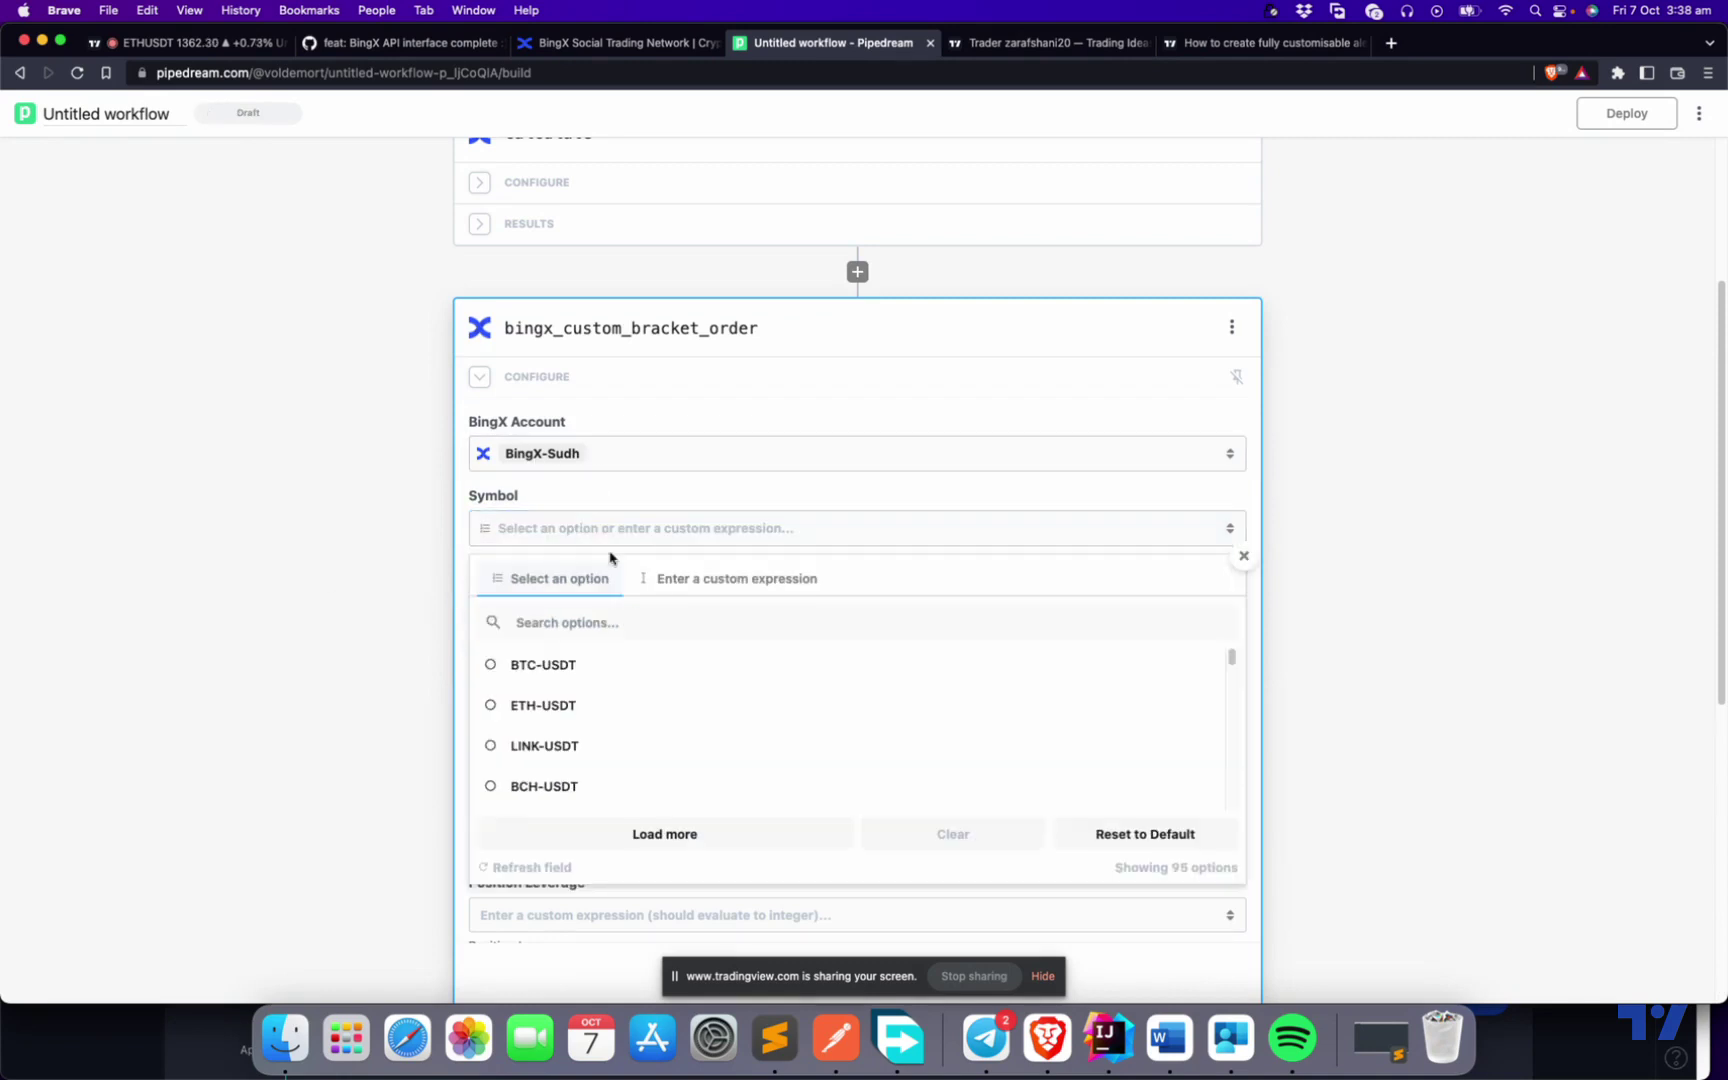
click(698, 584)
mouse_move(635, 800)
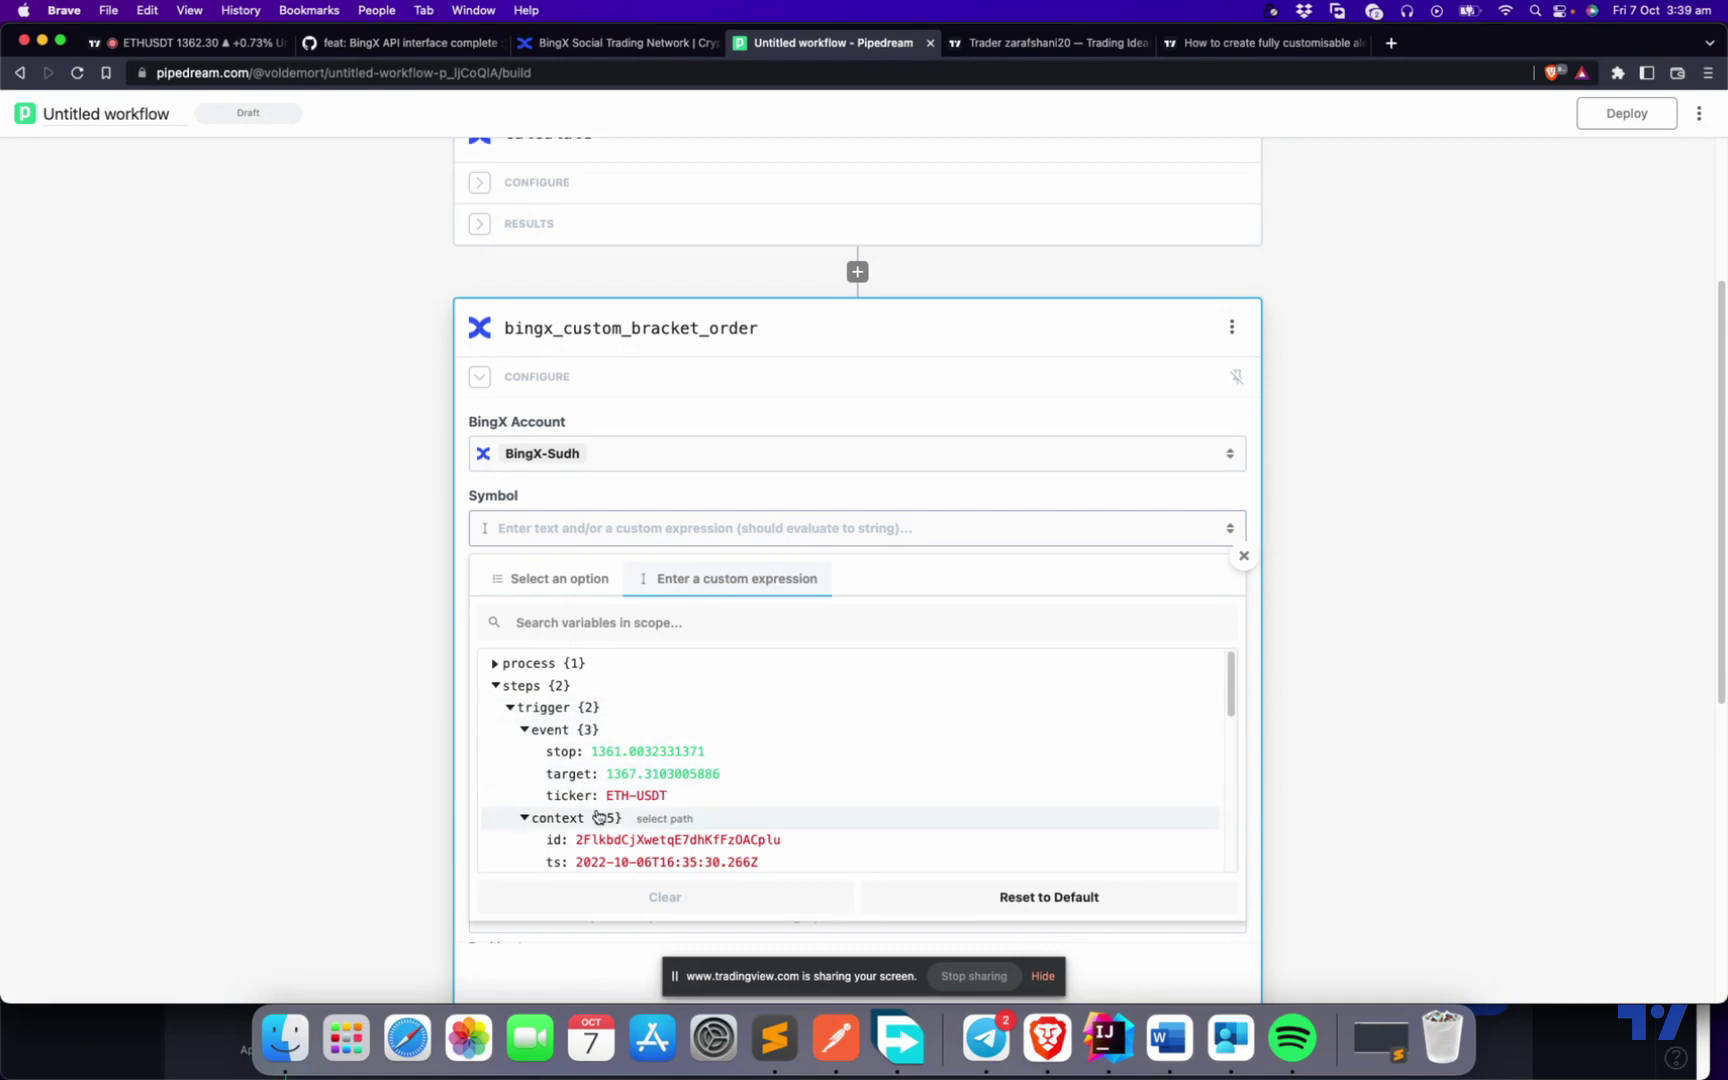
click(698, 796)
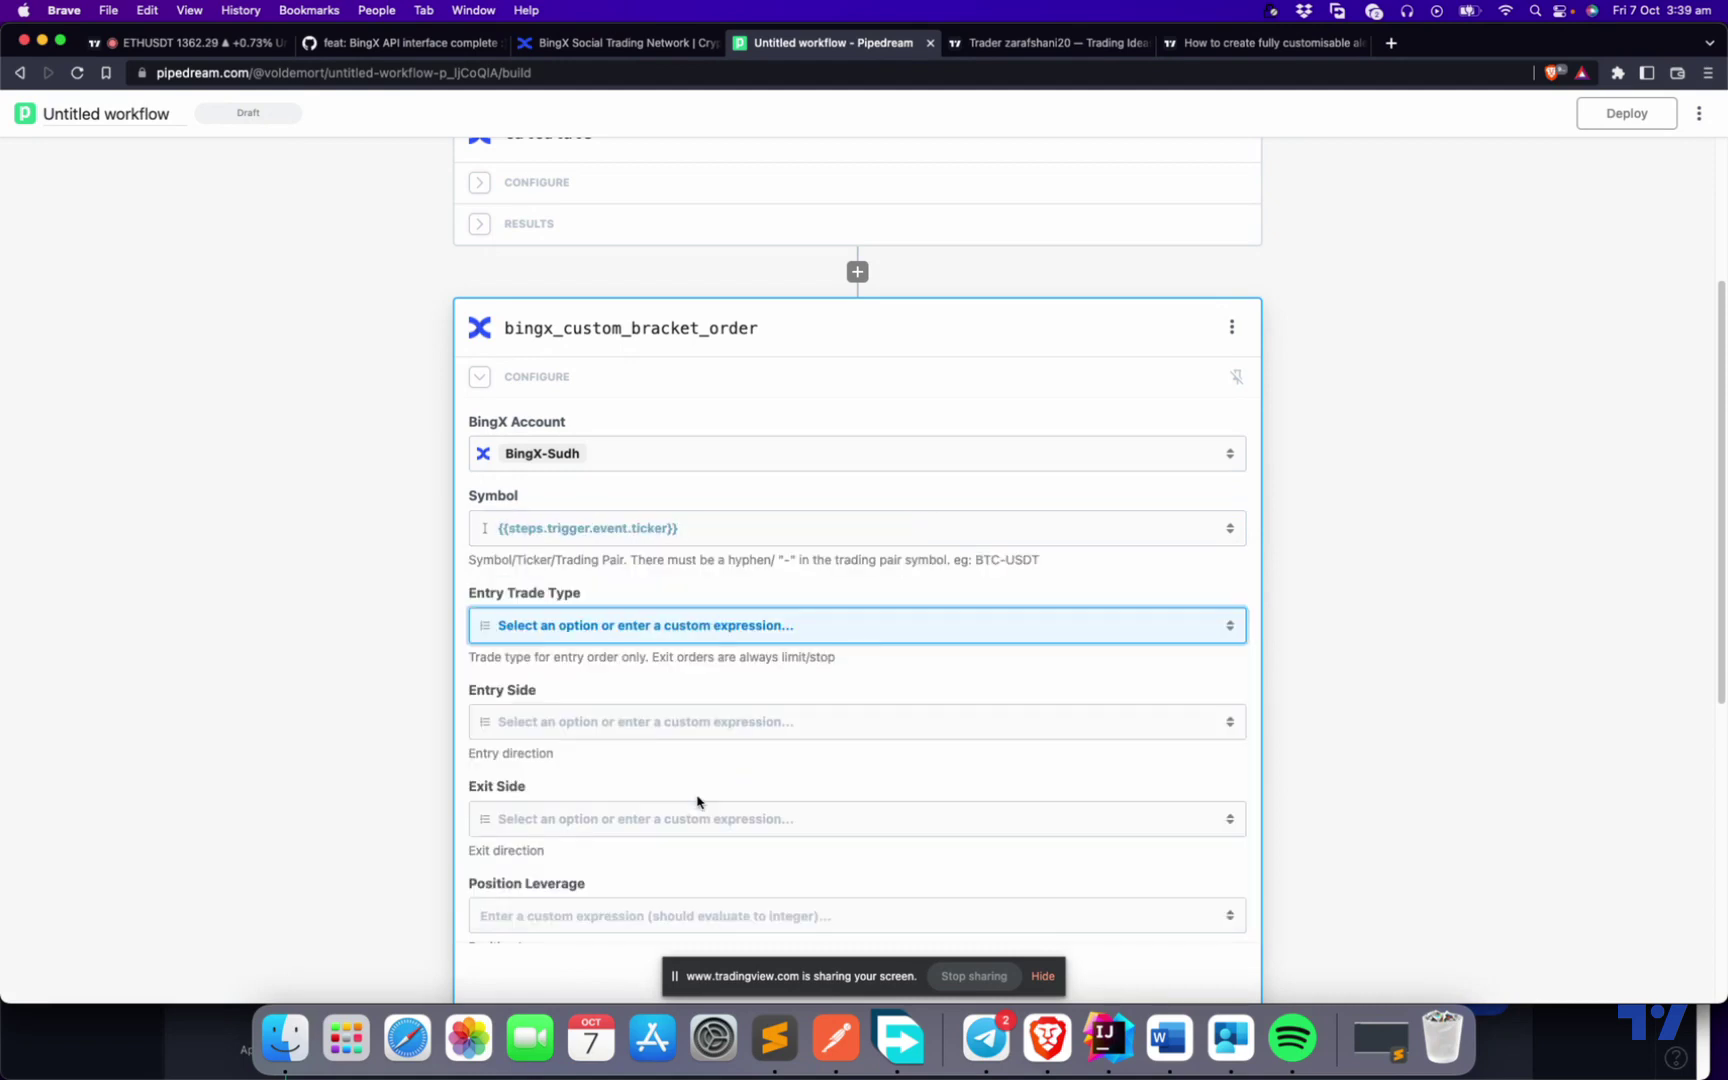
click(563, 627)
click(528, 762)
Map Entry Side to the calculate step's entryDirection output.
scroll(567, 562, down, 3)
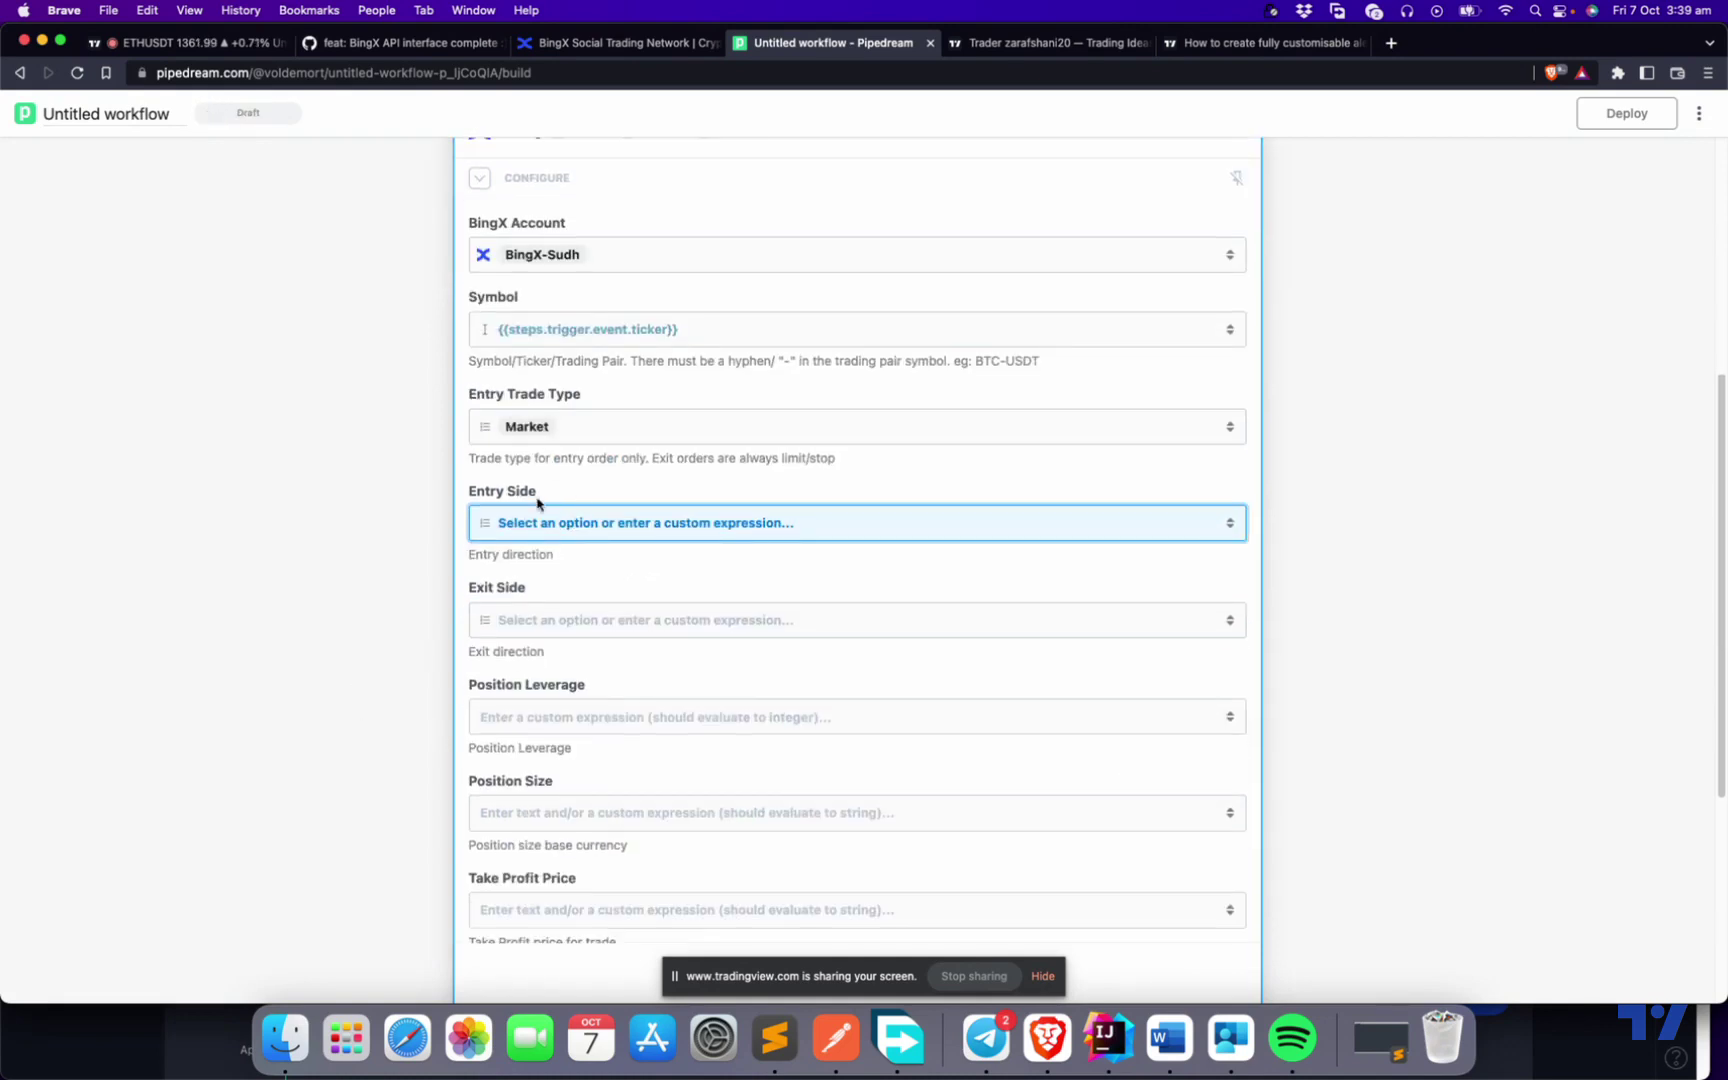
click(520, 527)
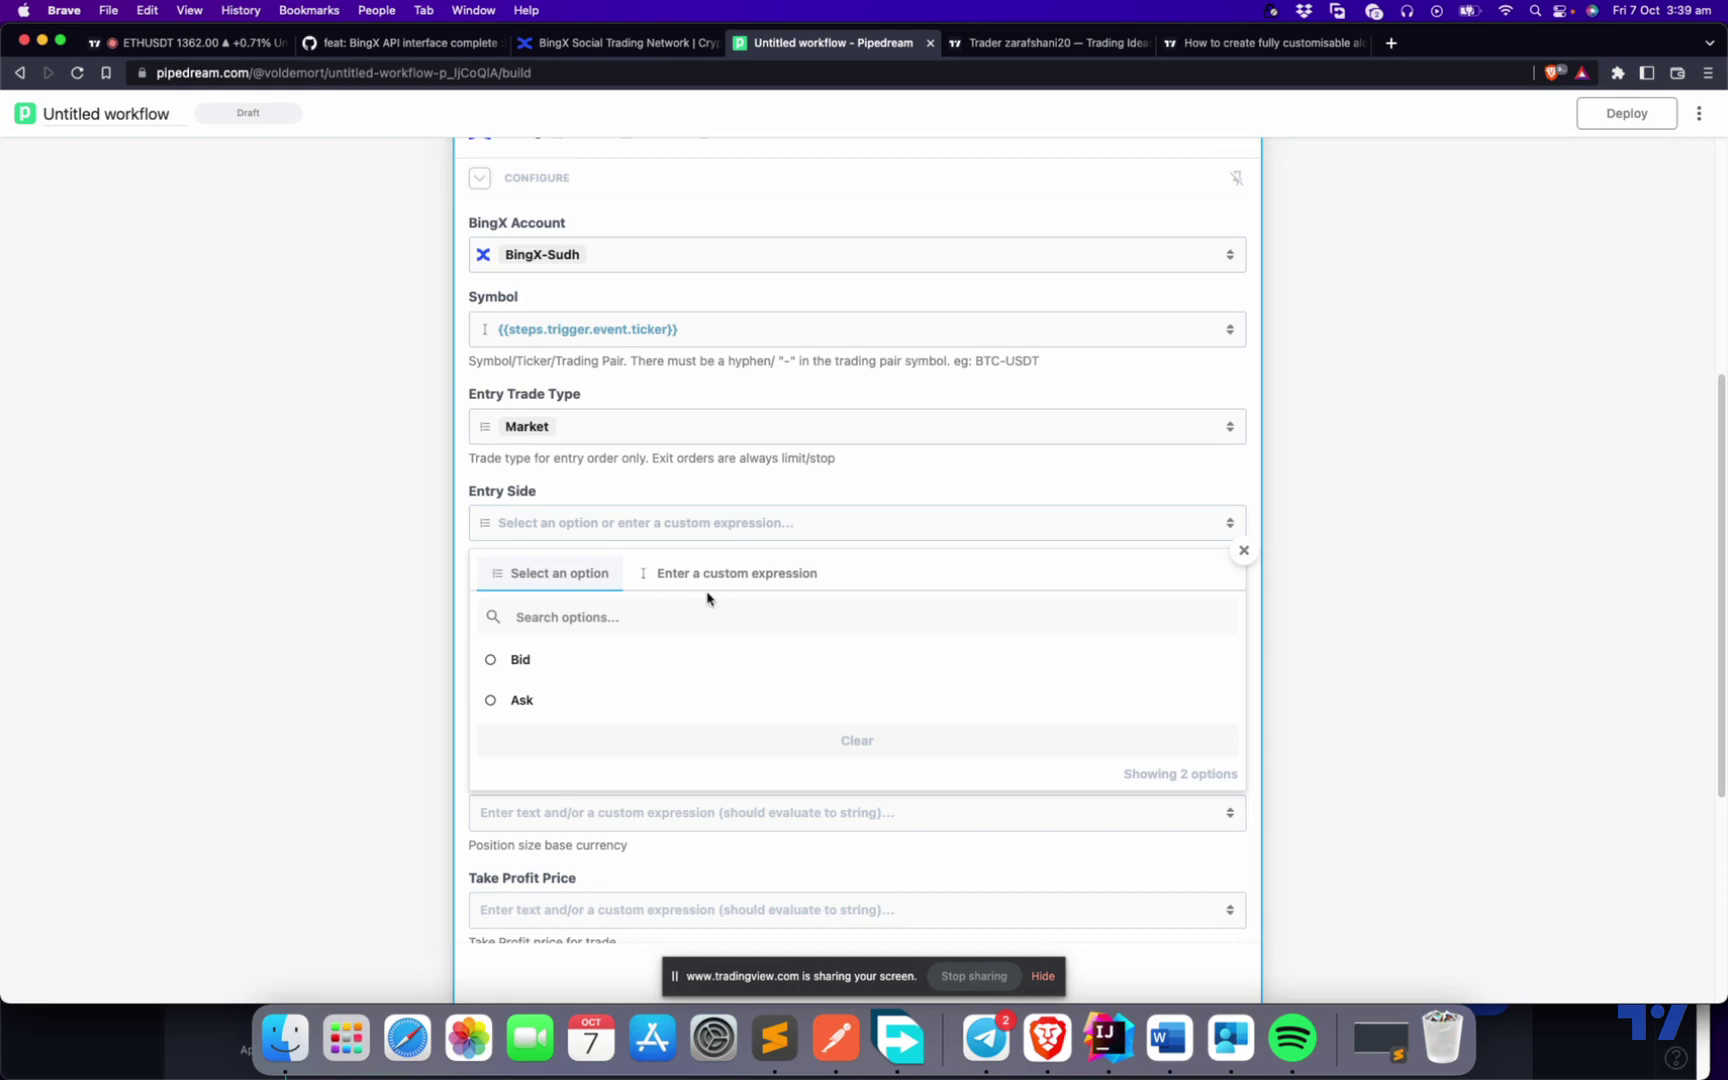
click(737, 575)
scroll(670, 760, down, 1)
scroll(655, 775, down, 2)
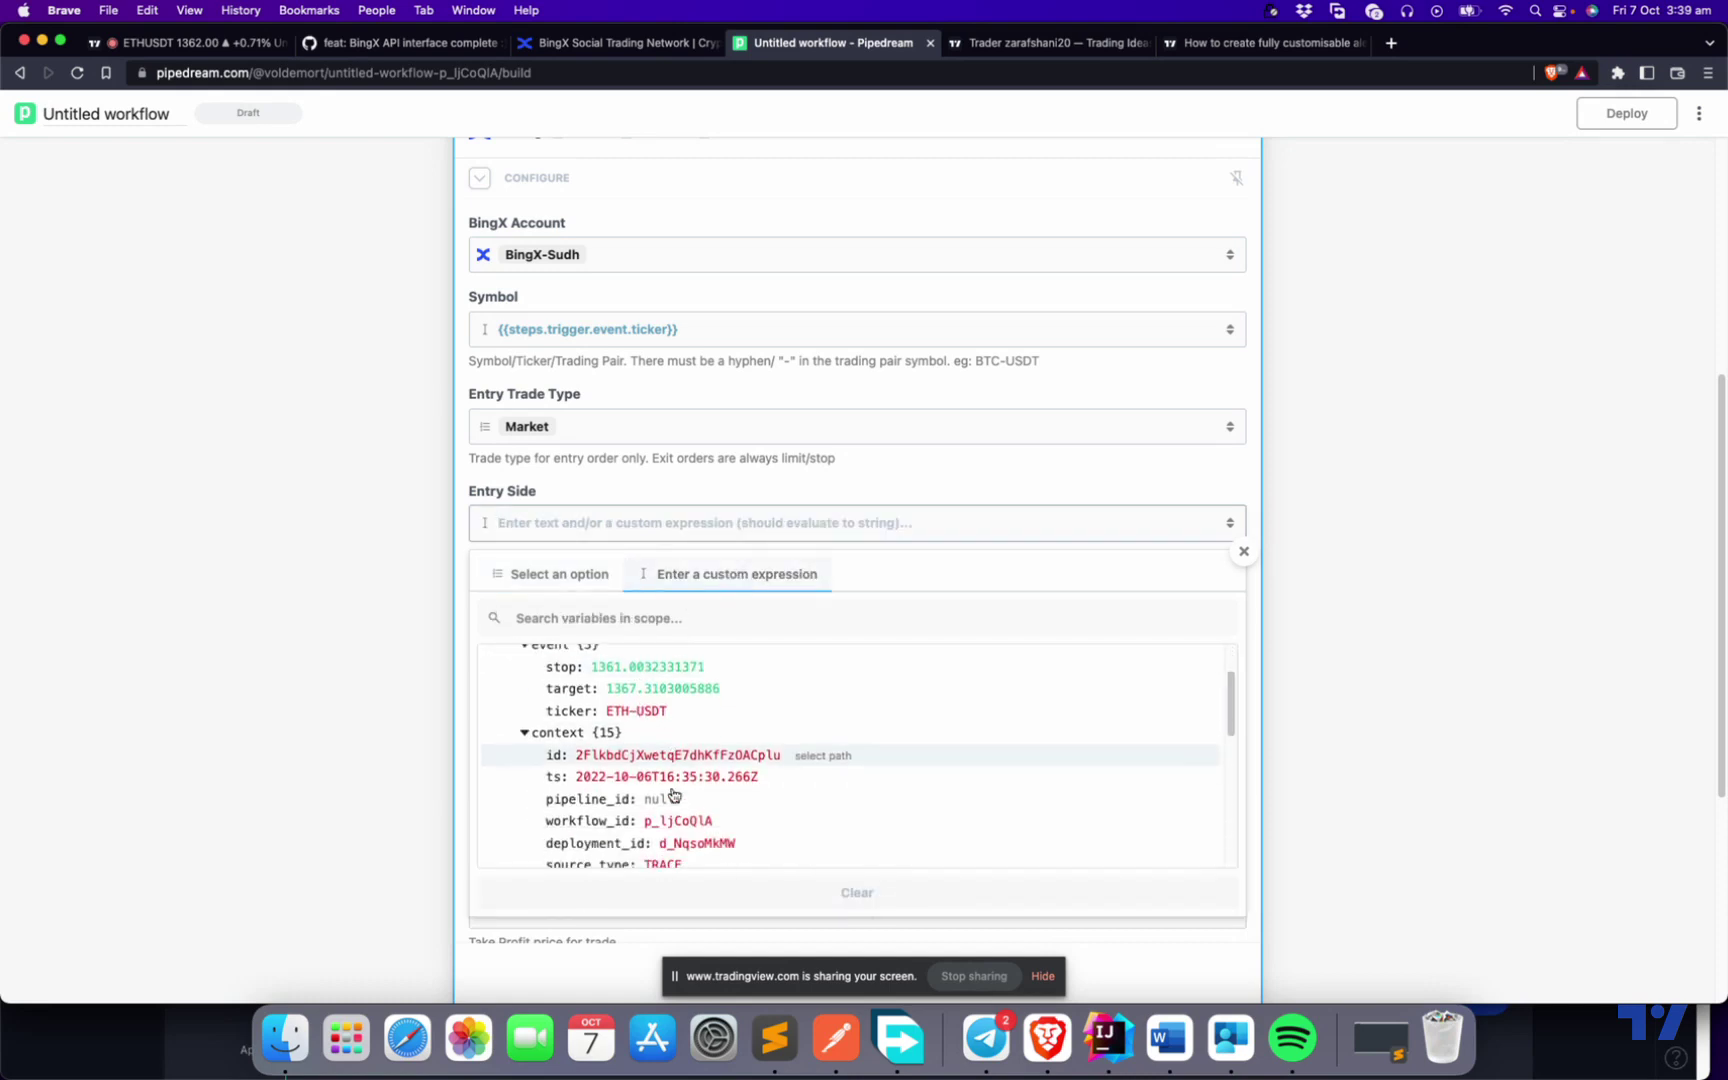
scroll(600, 750, up, 3)
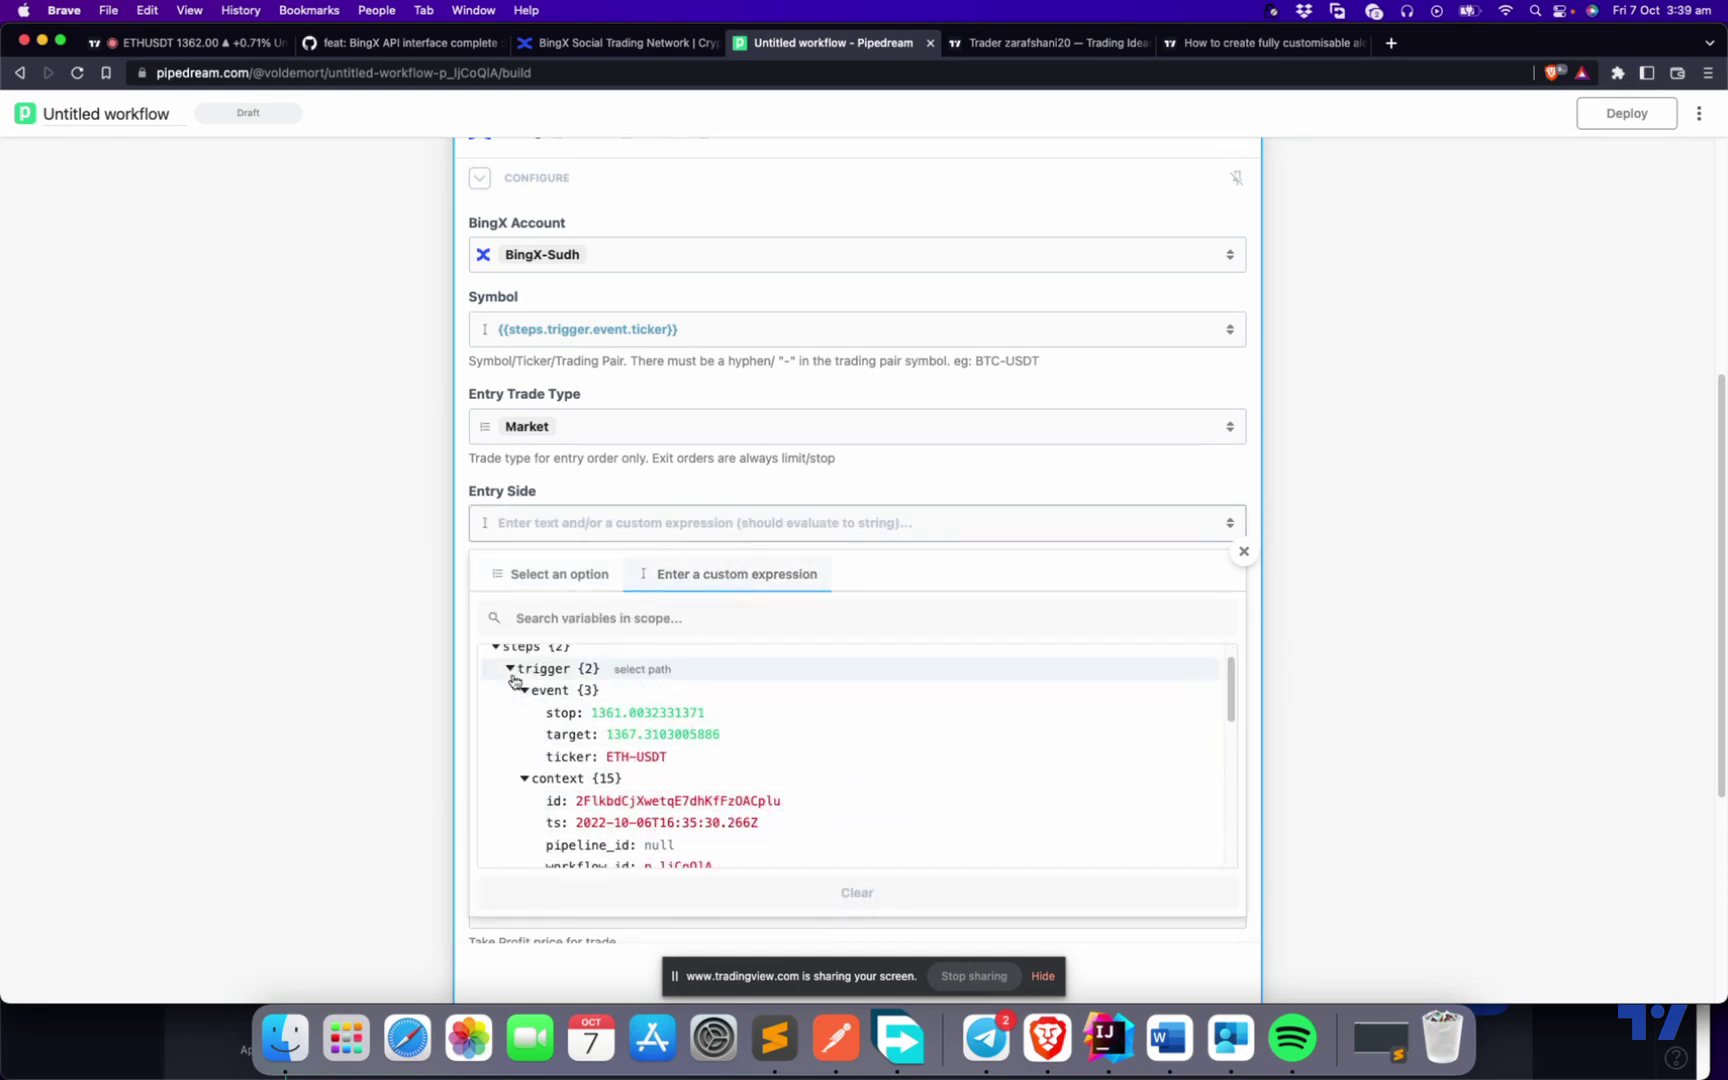
click(510, 669)
scroll(545, 700, down, 1)
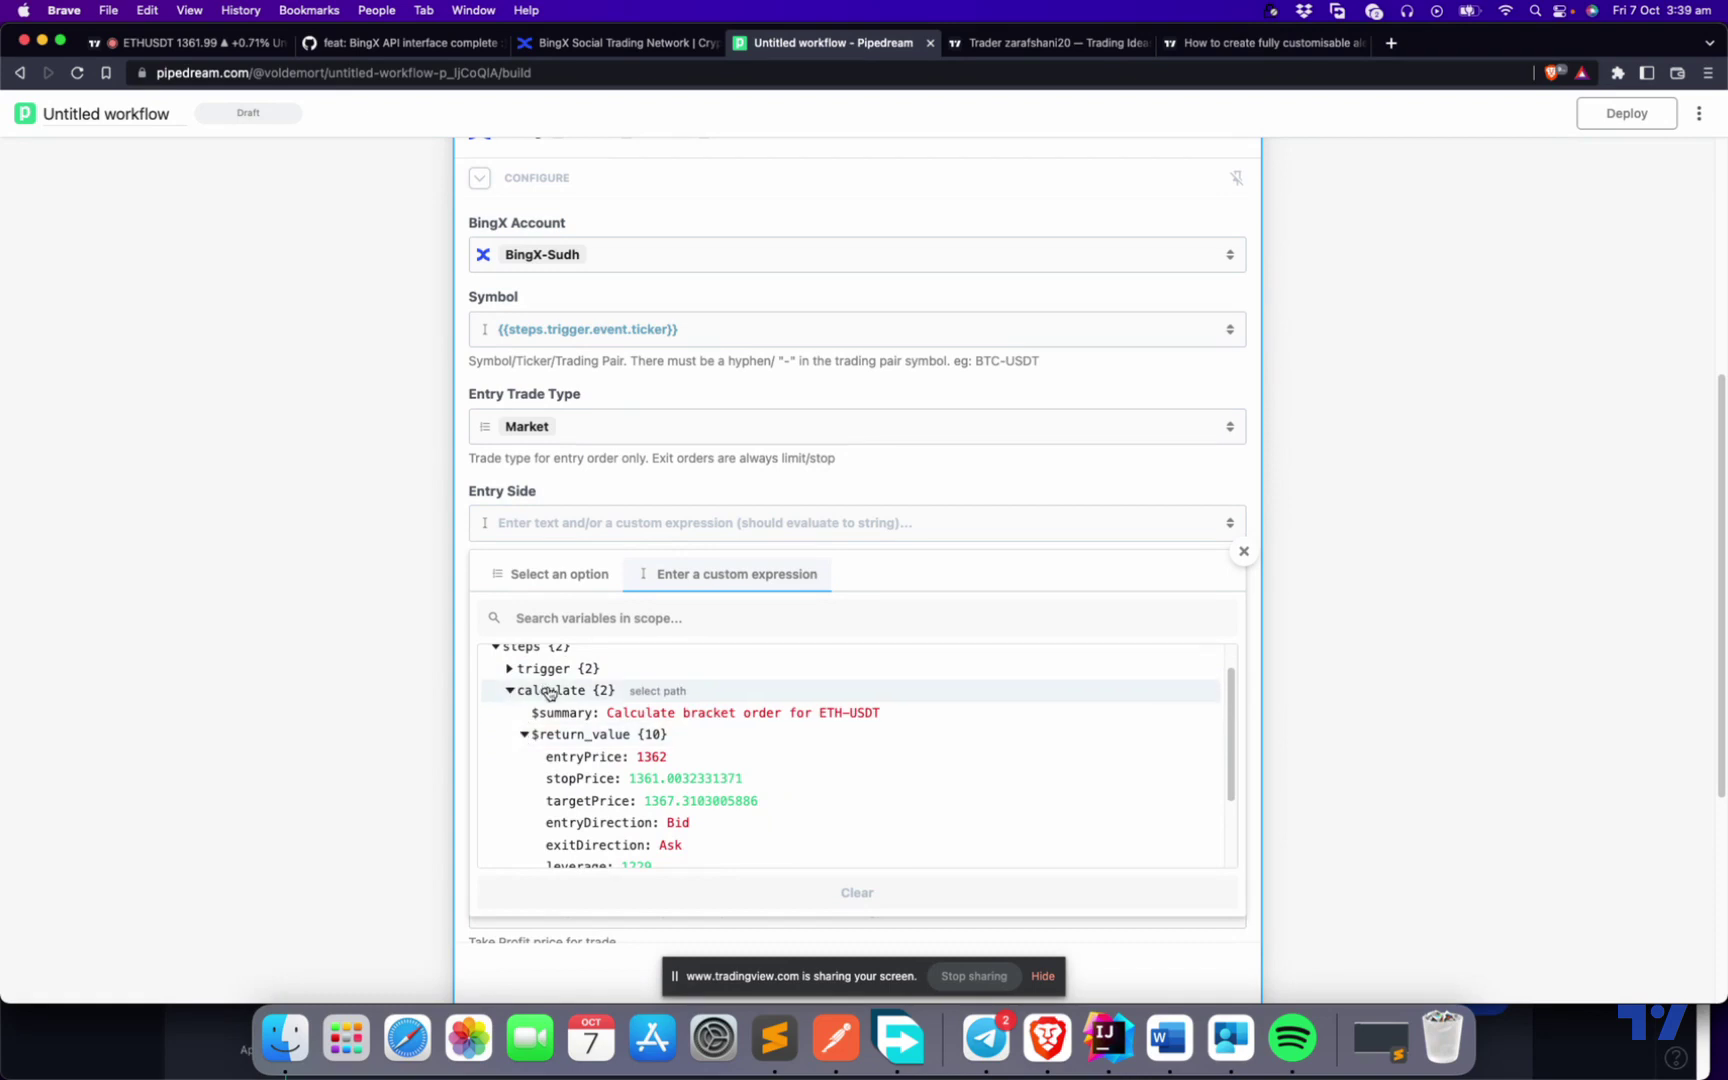
scroll(664, 829, down, 1)
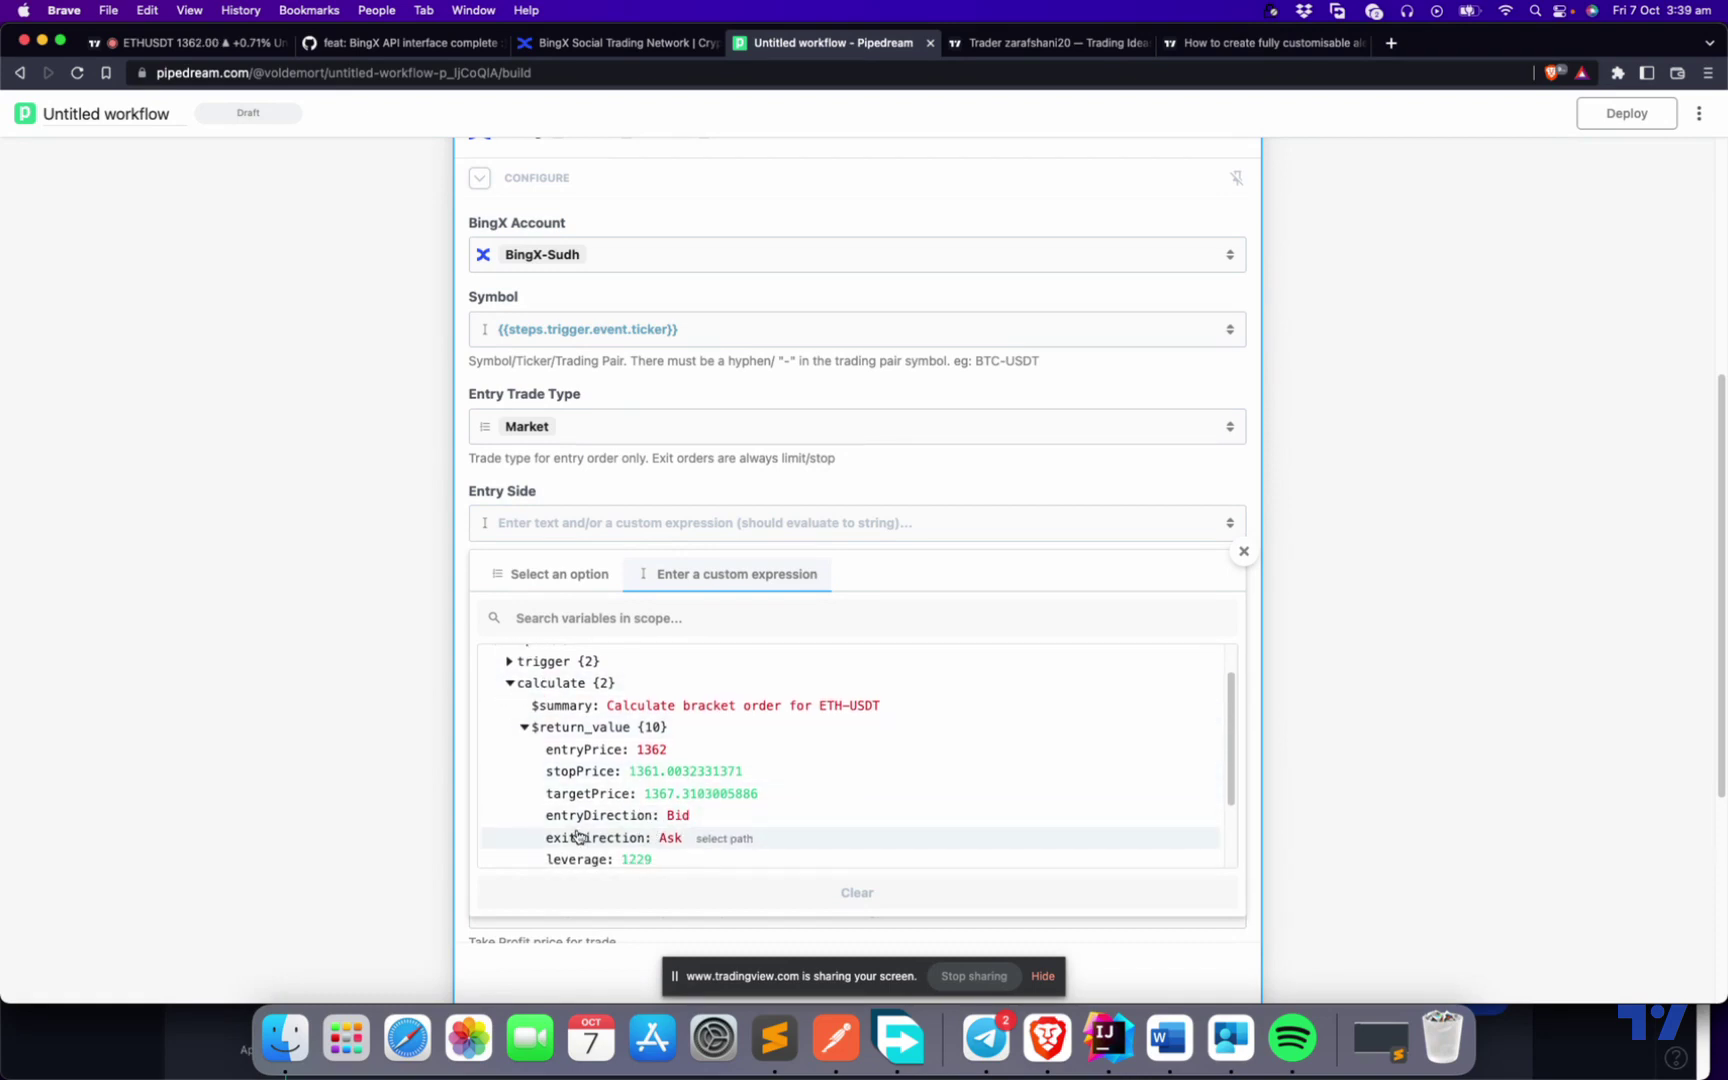
click(728, 816)
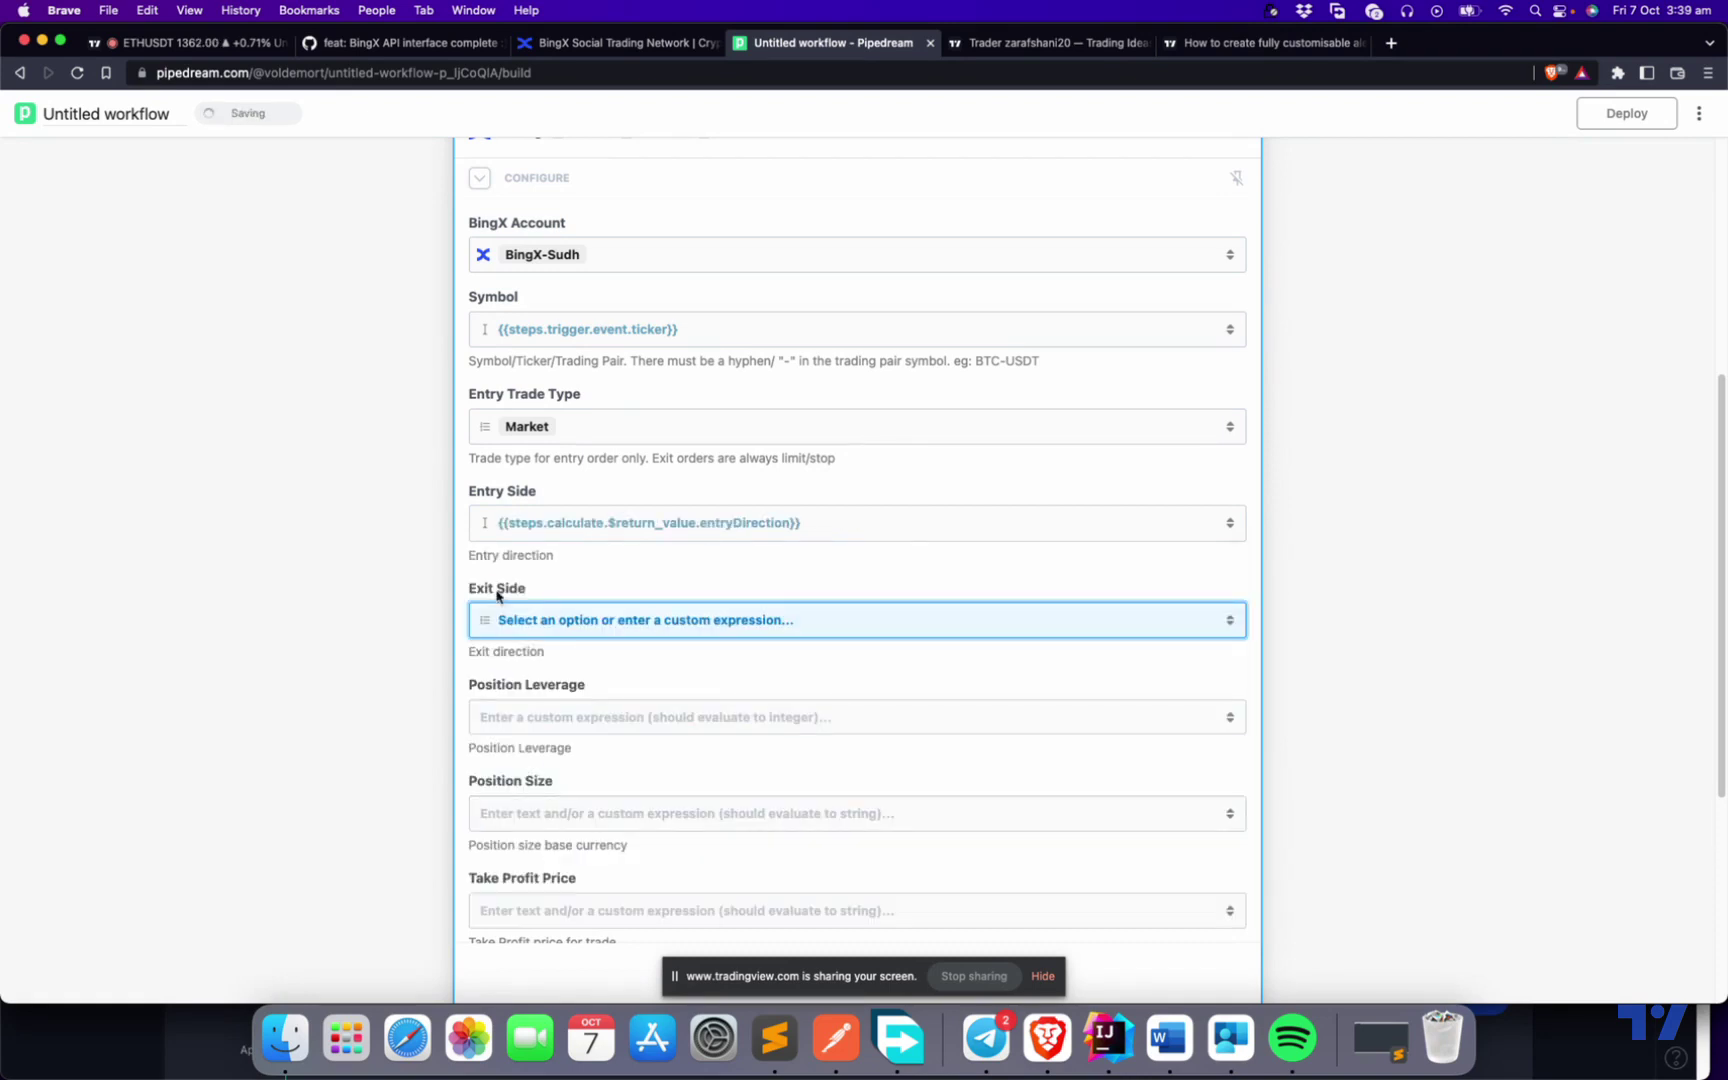
Map Exit Side to the calculate step's exitDirection output.
click(550, 630)
click(726, 671)
scroll(515, 738, down, 1)
scroll(540, 775, down, 1)
scroll(517, 756, up, 1)
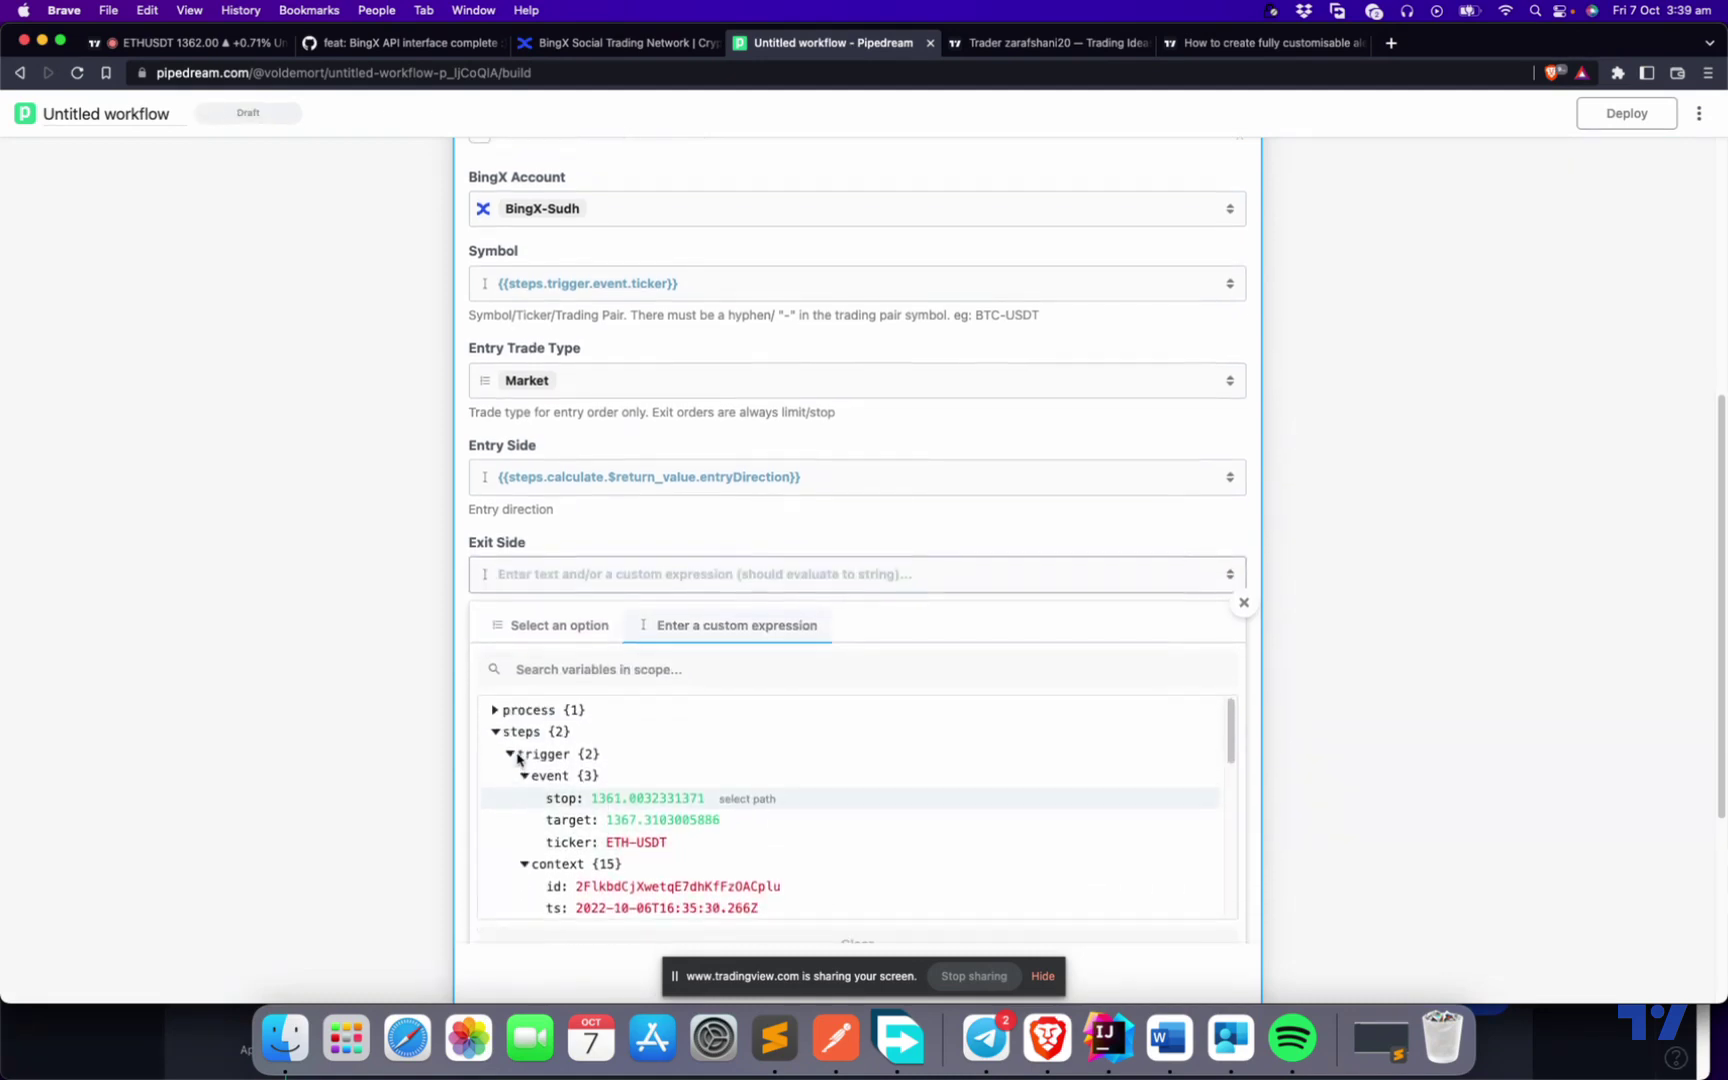
click(511, 755)
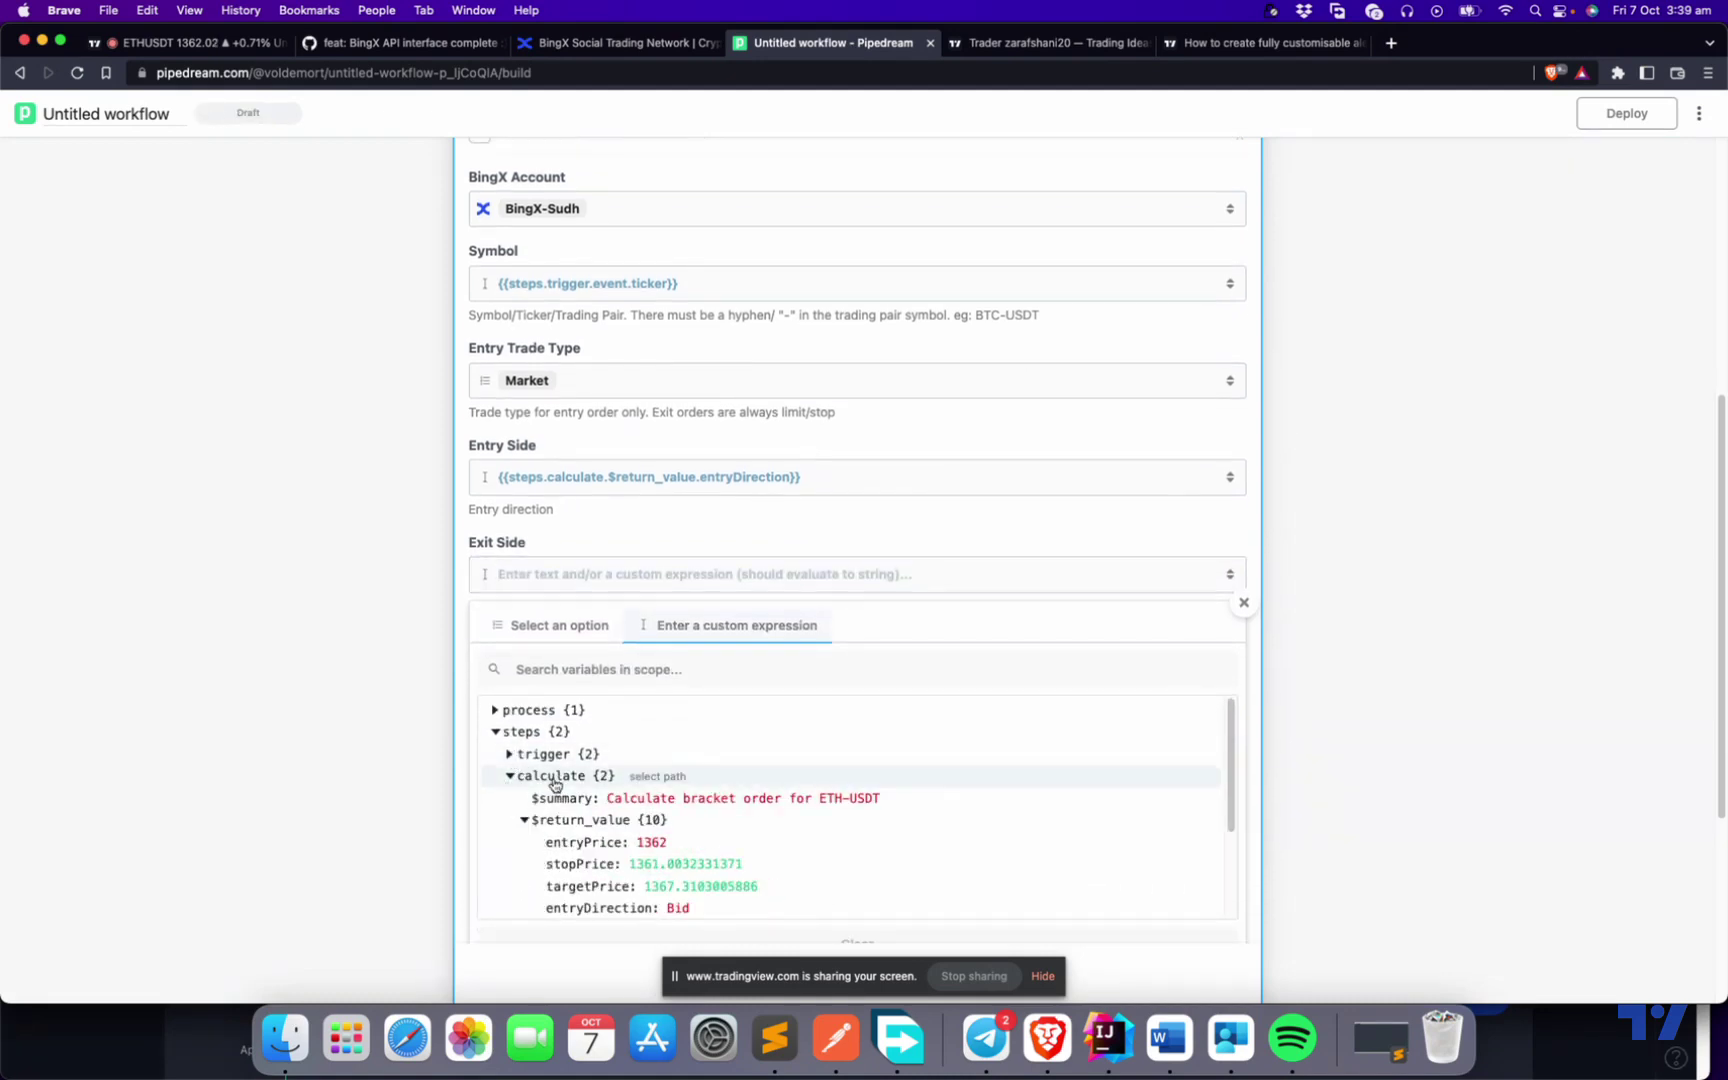
scroll(690, 890, down, 1)
click(723, 892)
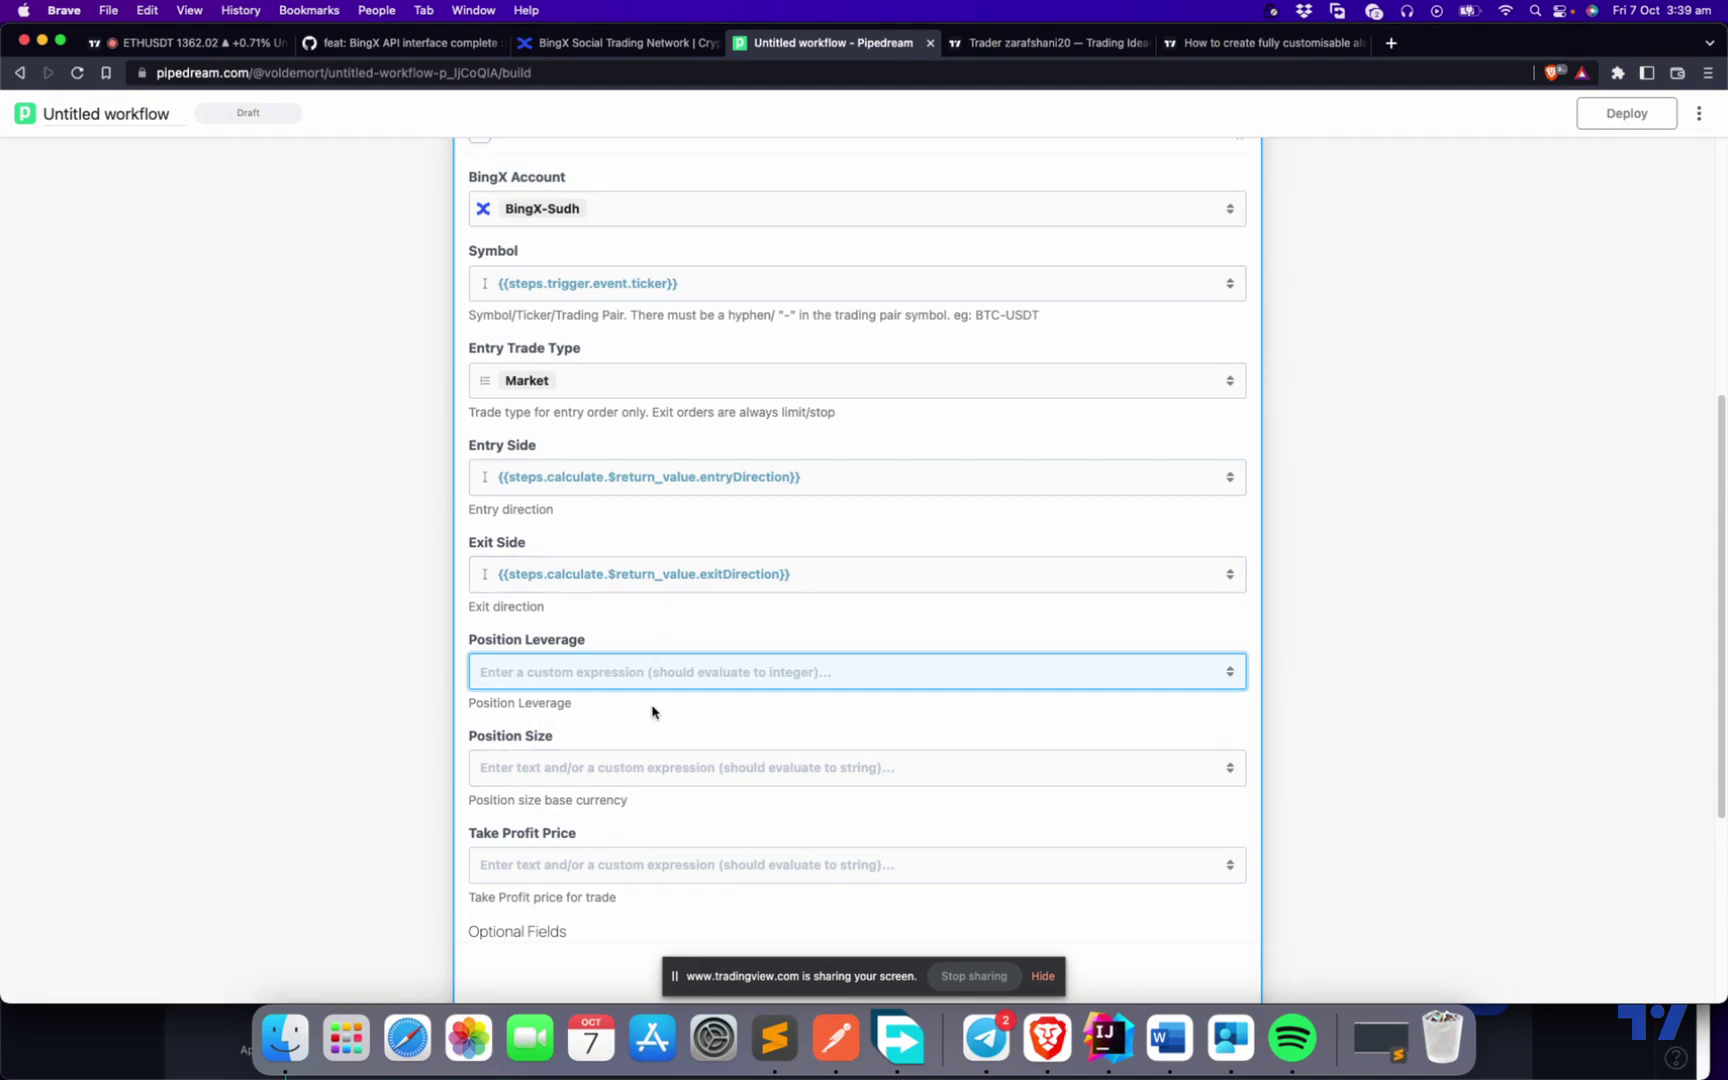
Link Position Leverage to calculate's leverage and Position Size to calculate's quantity.
click(680, 672)
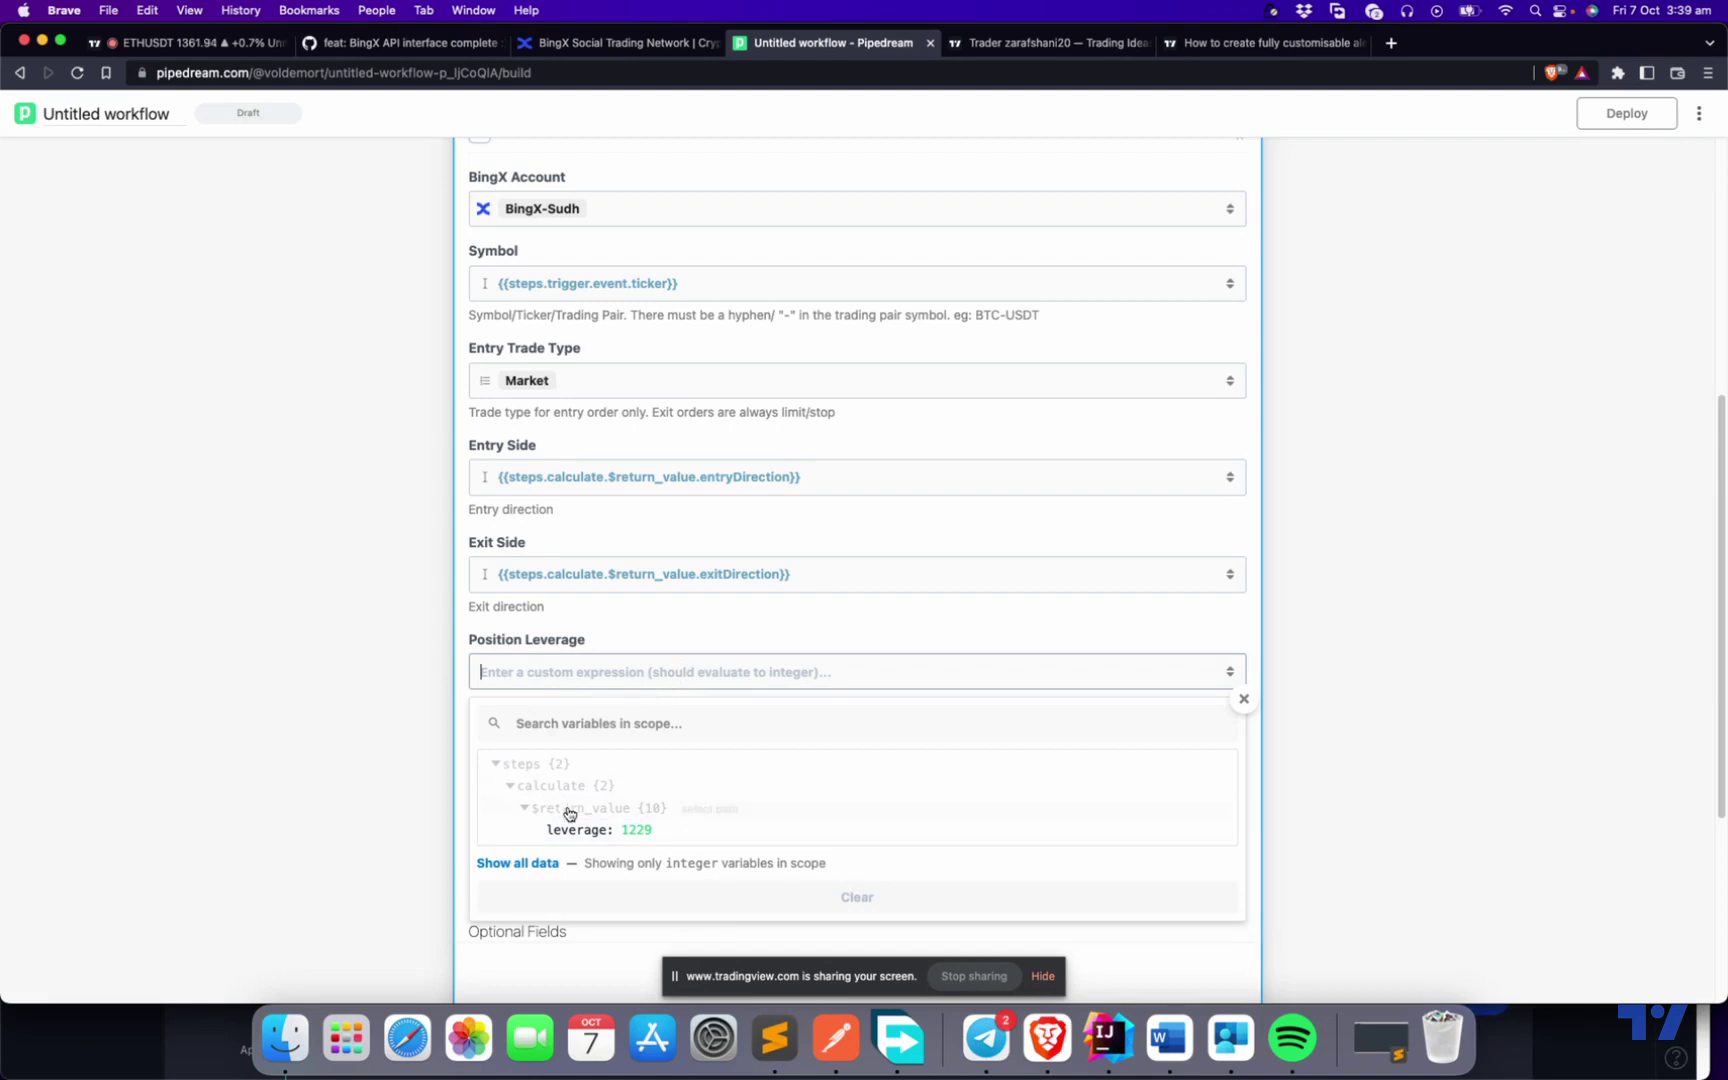
click(687, 833)
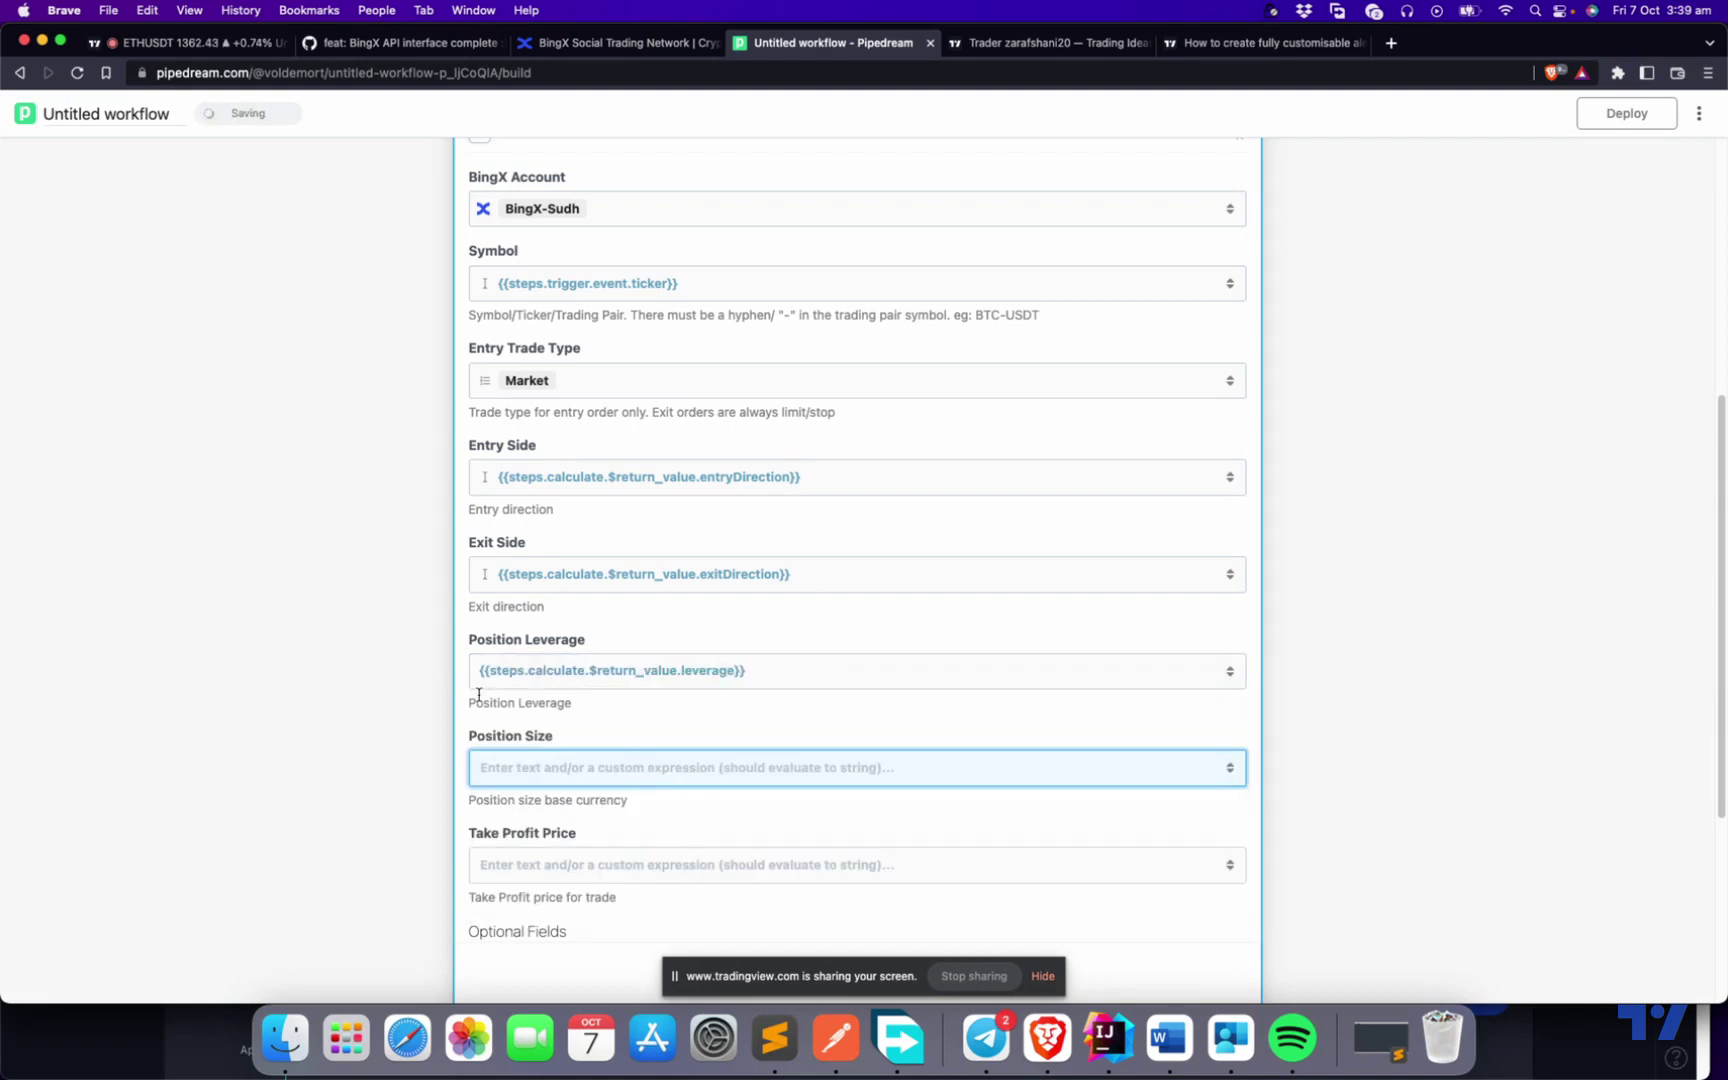
scroll(574, 770, down, 1)
click(574, 740)
scroll(605, 771, down, 3)
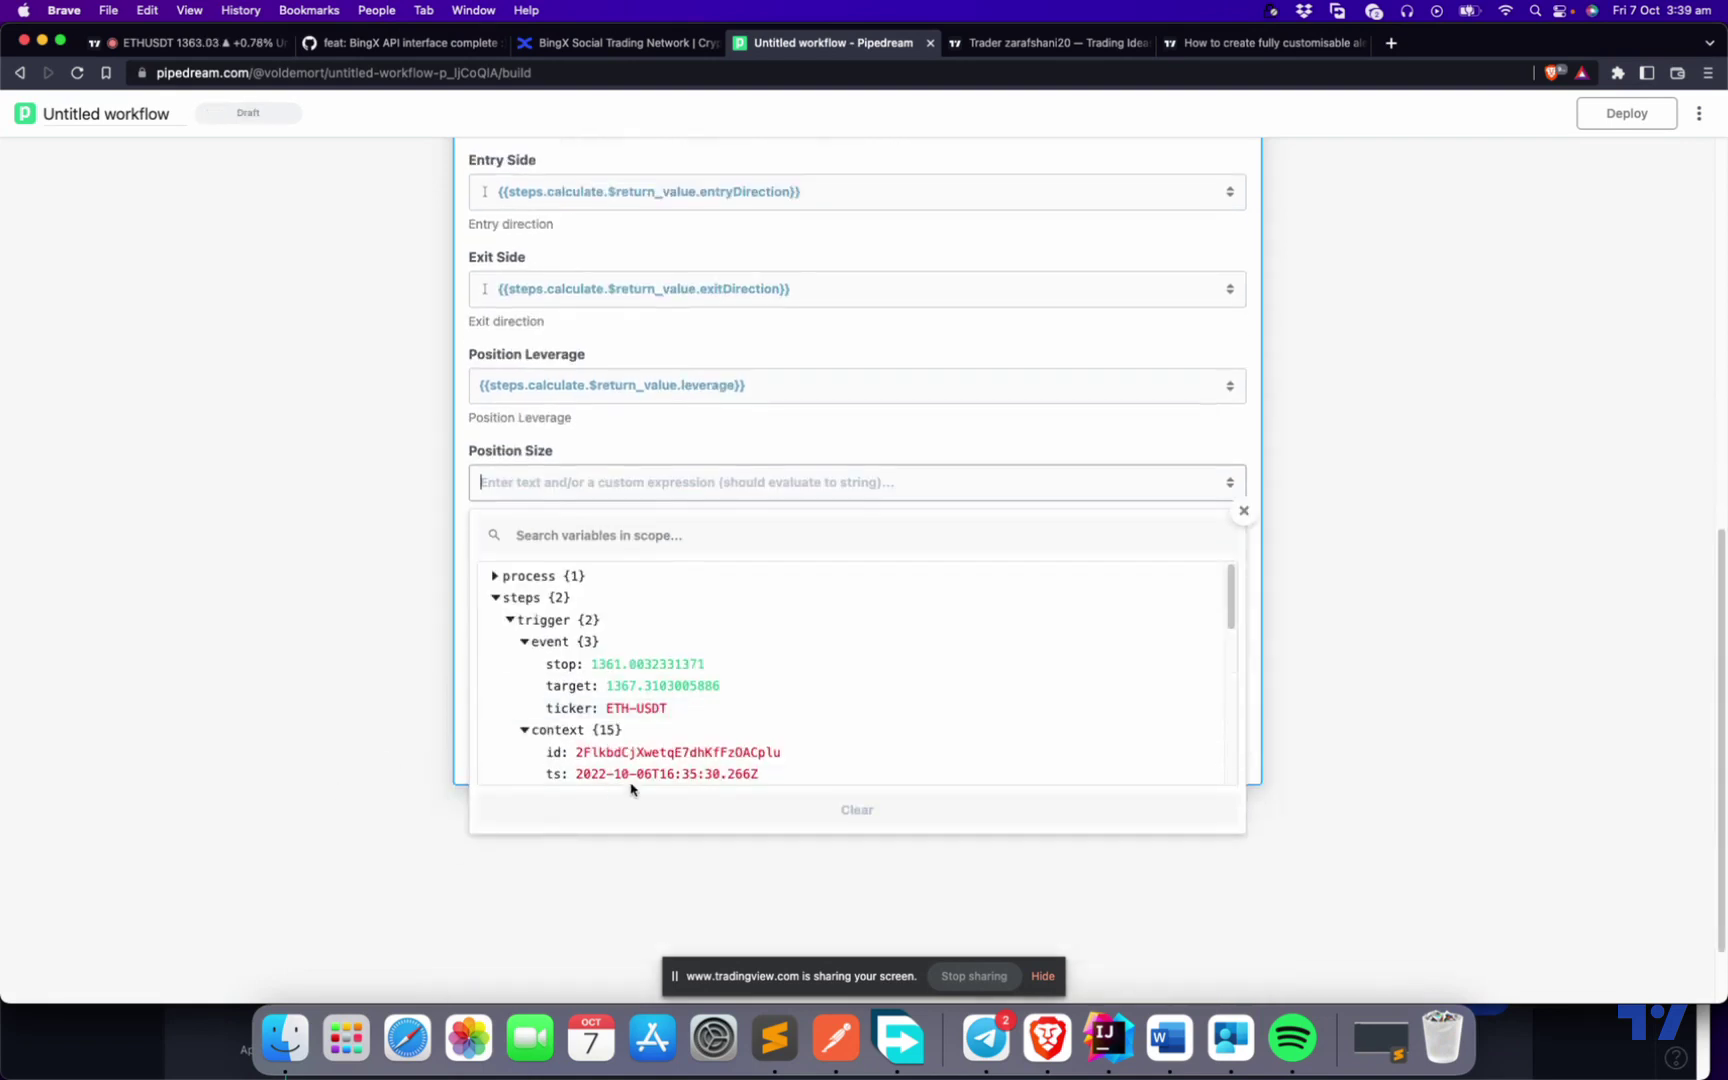
scroll(629, 687, down, 1)
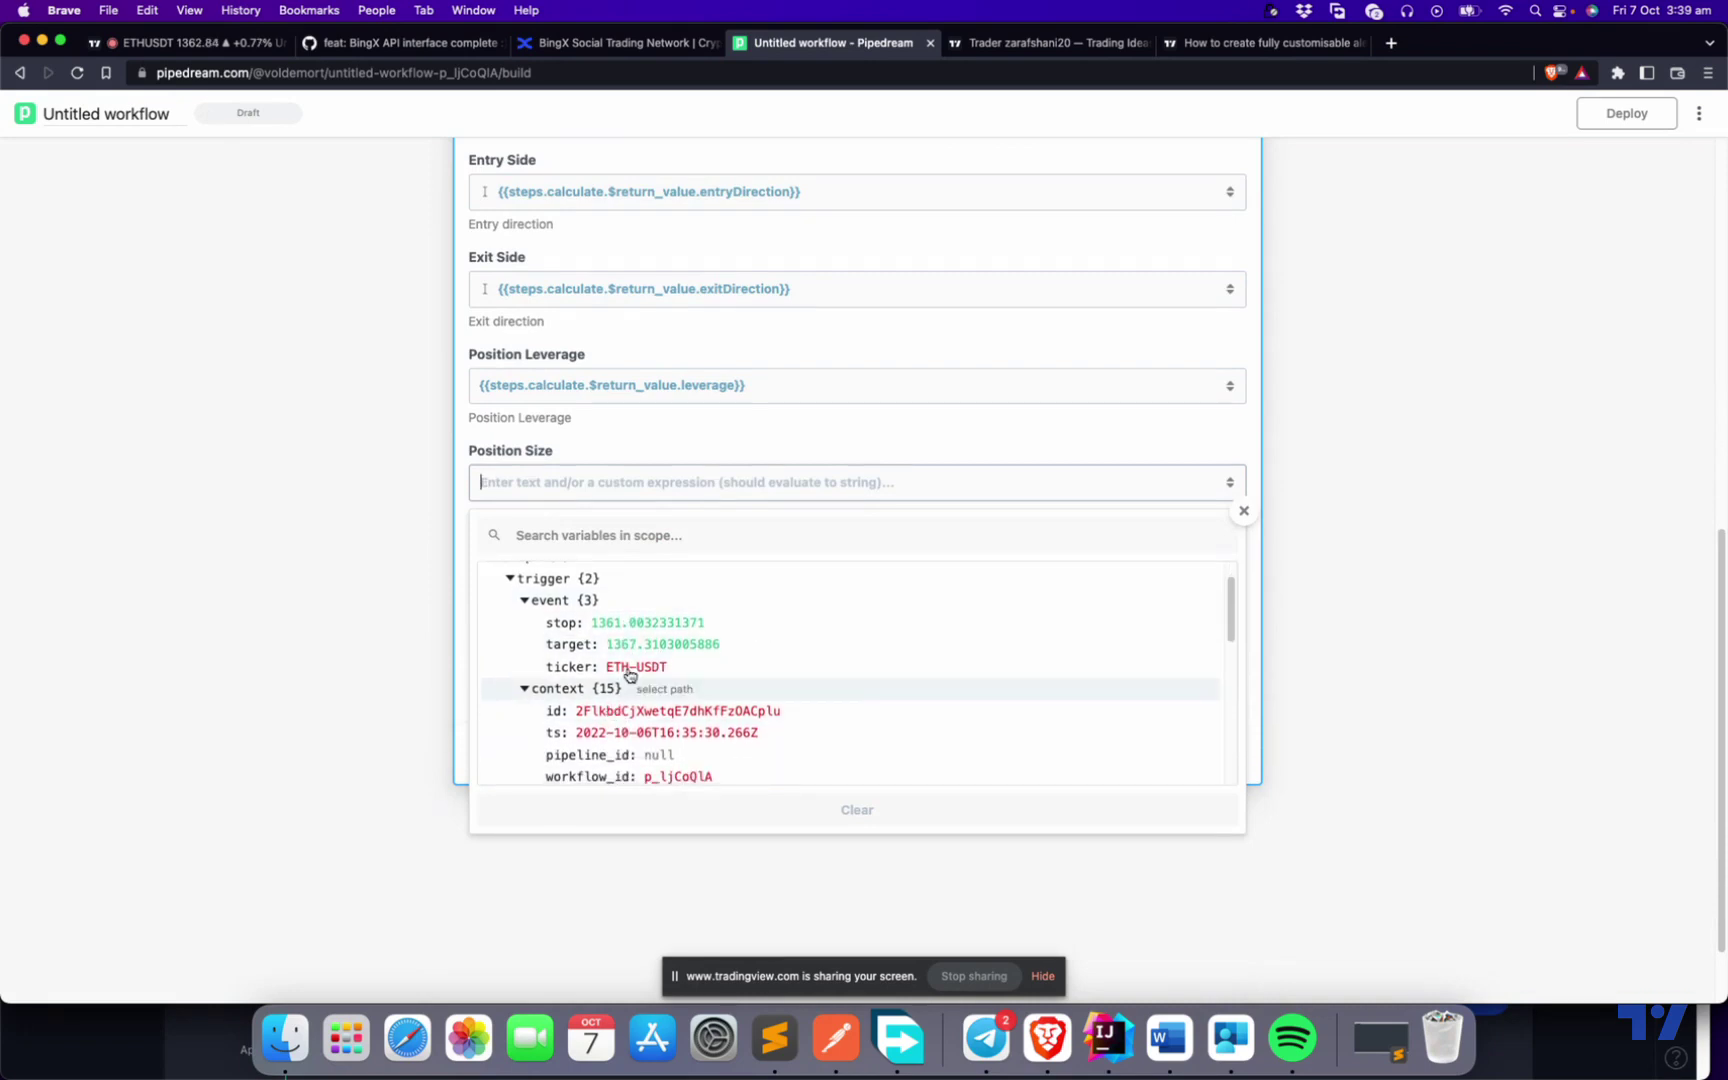
scroll(670, 710, up, 5)
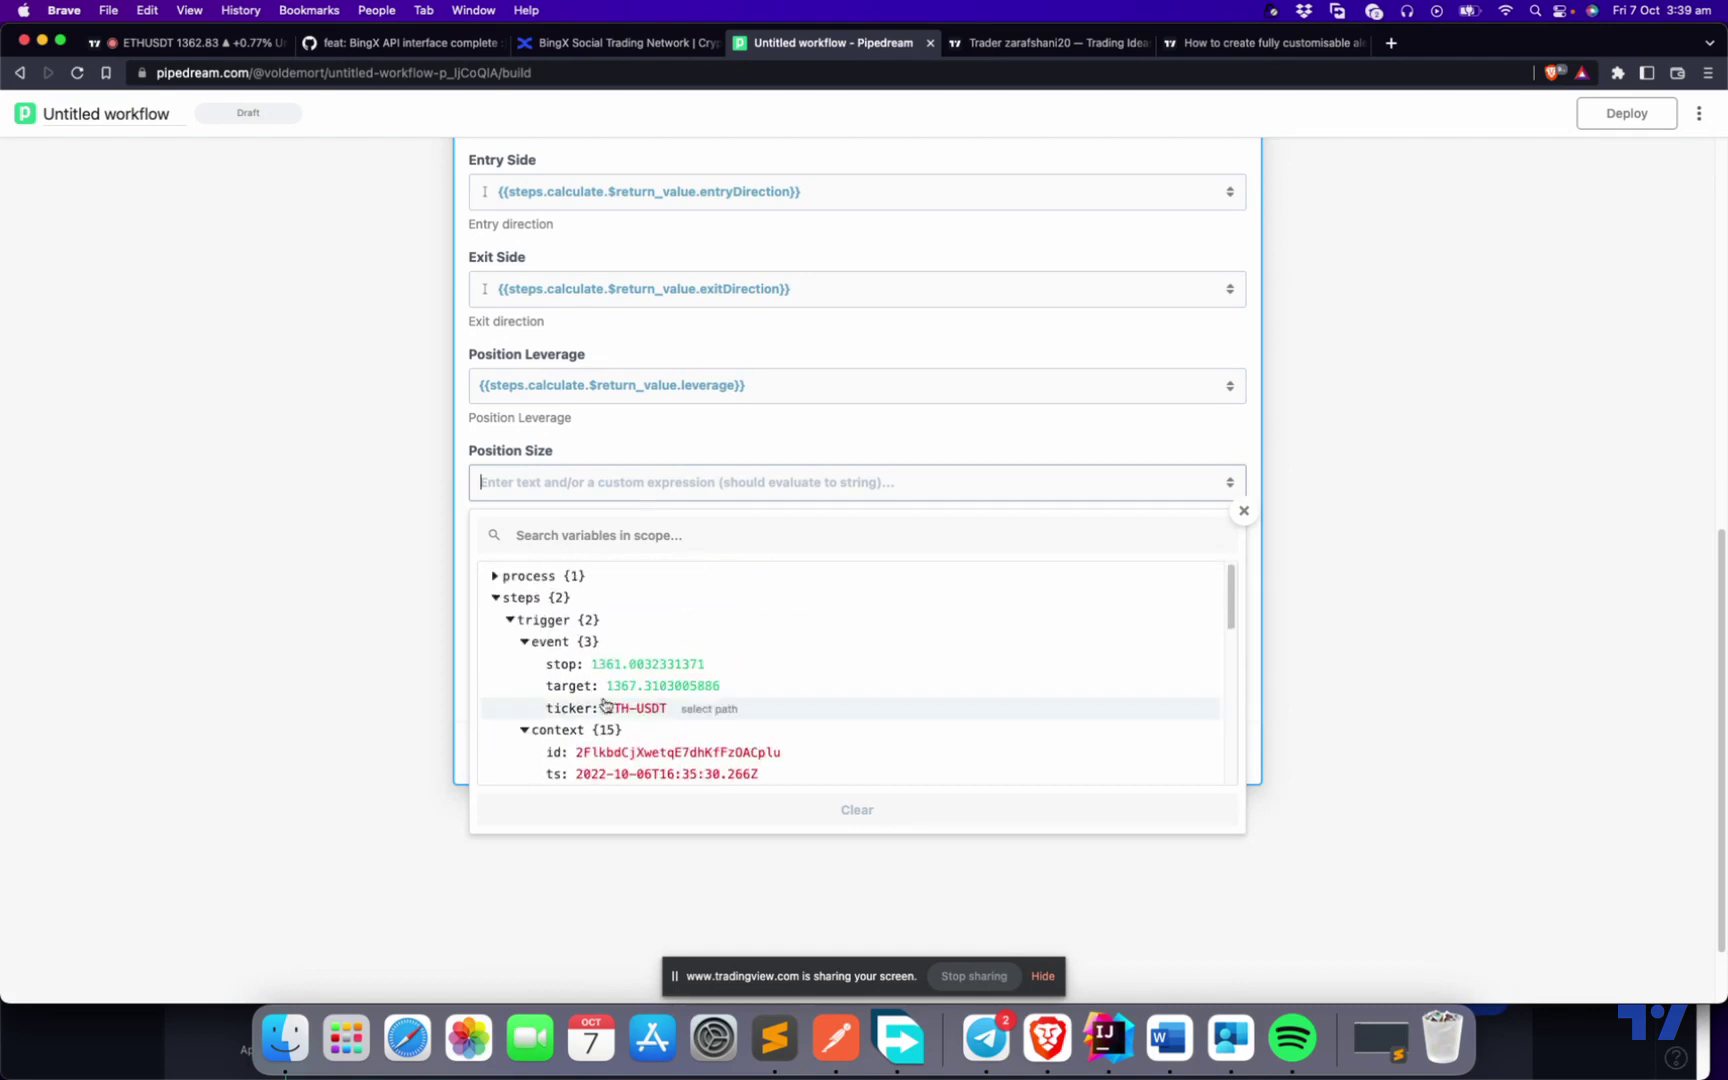
click(510, 620)
scroll(648, 739, down, 4)
scroll(648, 739, down, 5)
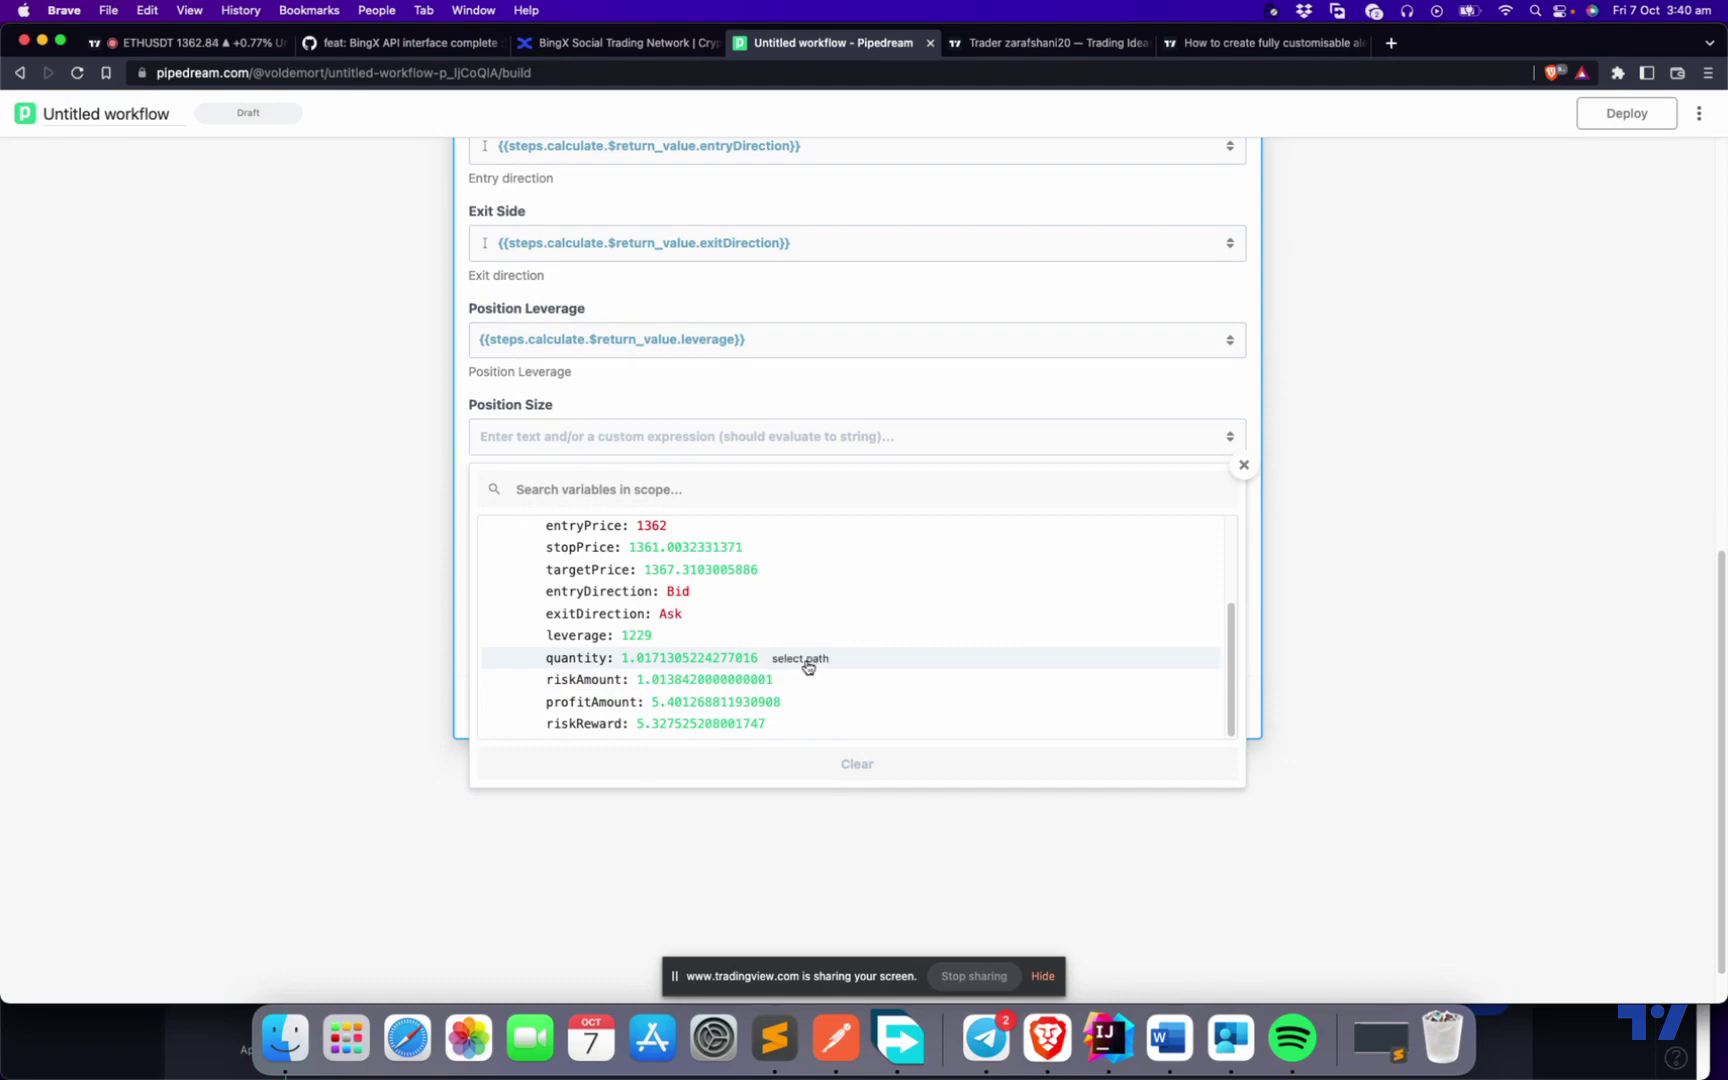
click(800, 659)
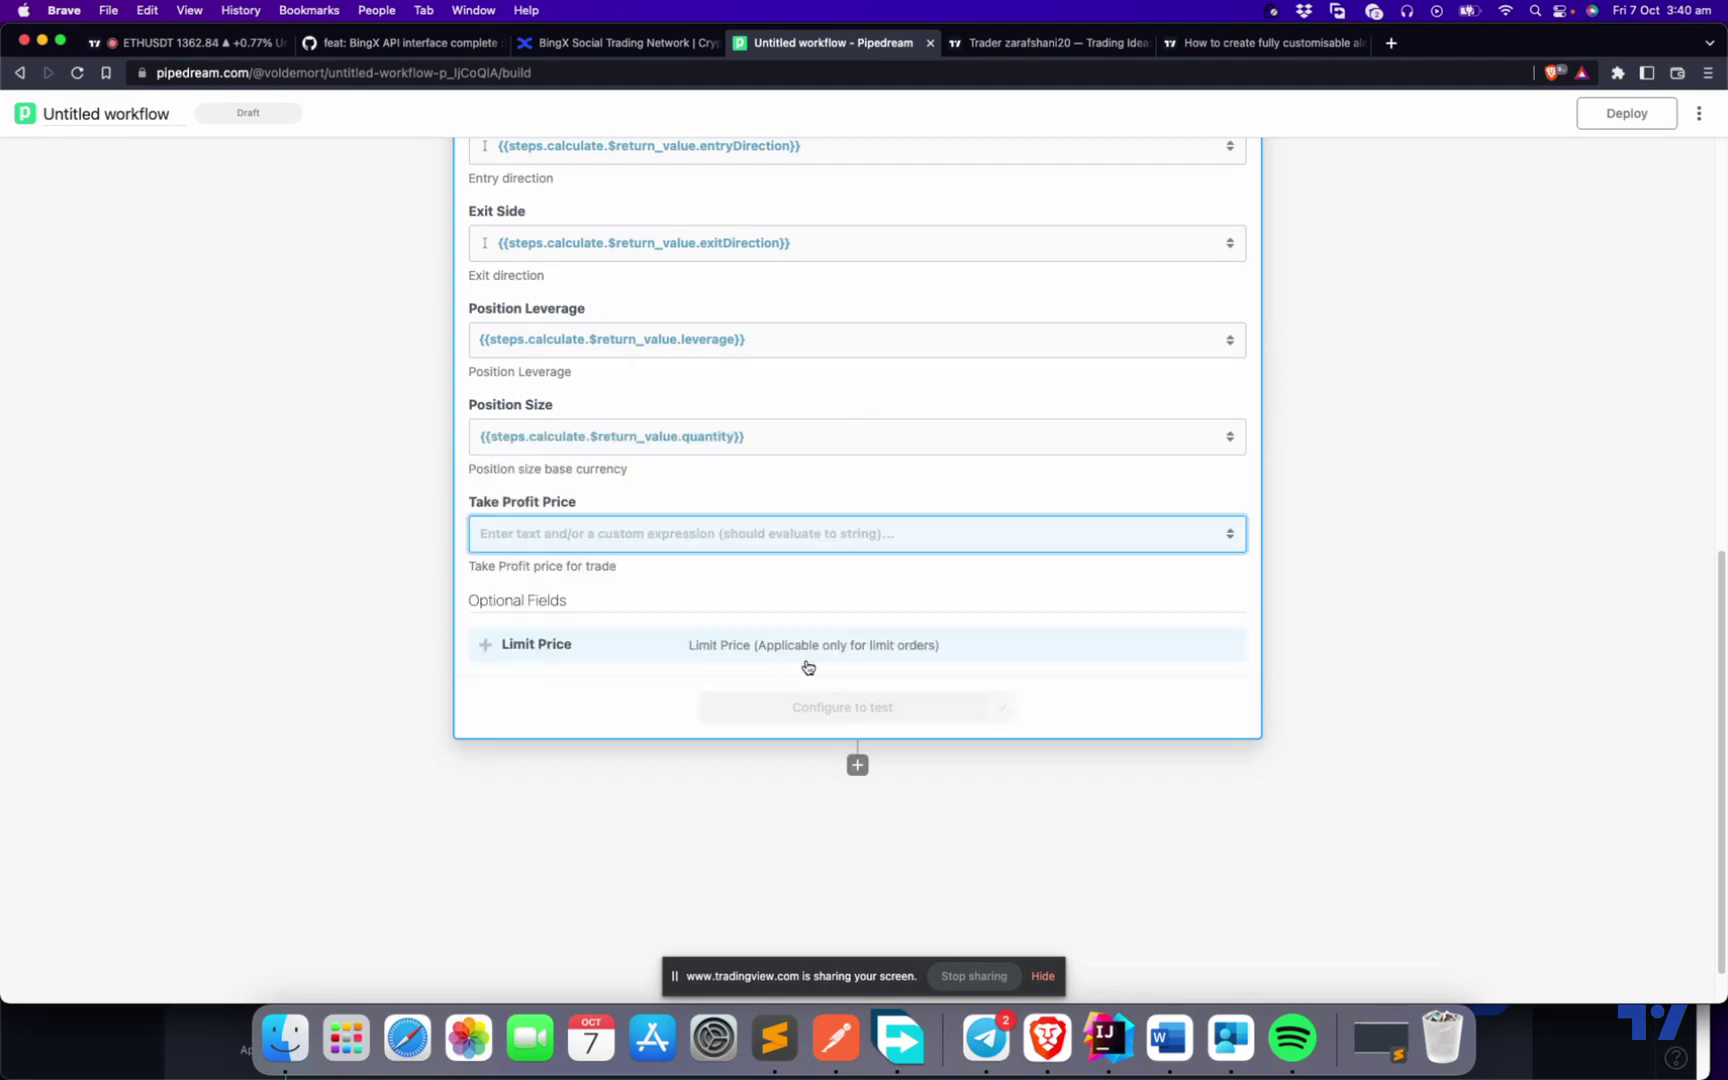
Bring up calculate's outputs in the Take Profit Price variable list.
click(571, 536)
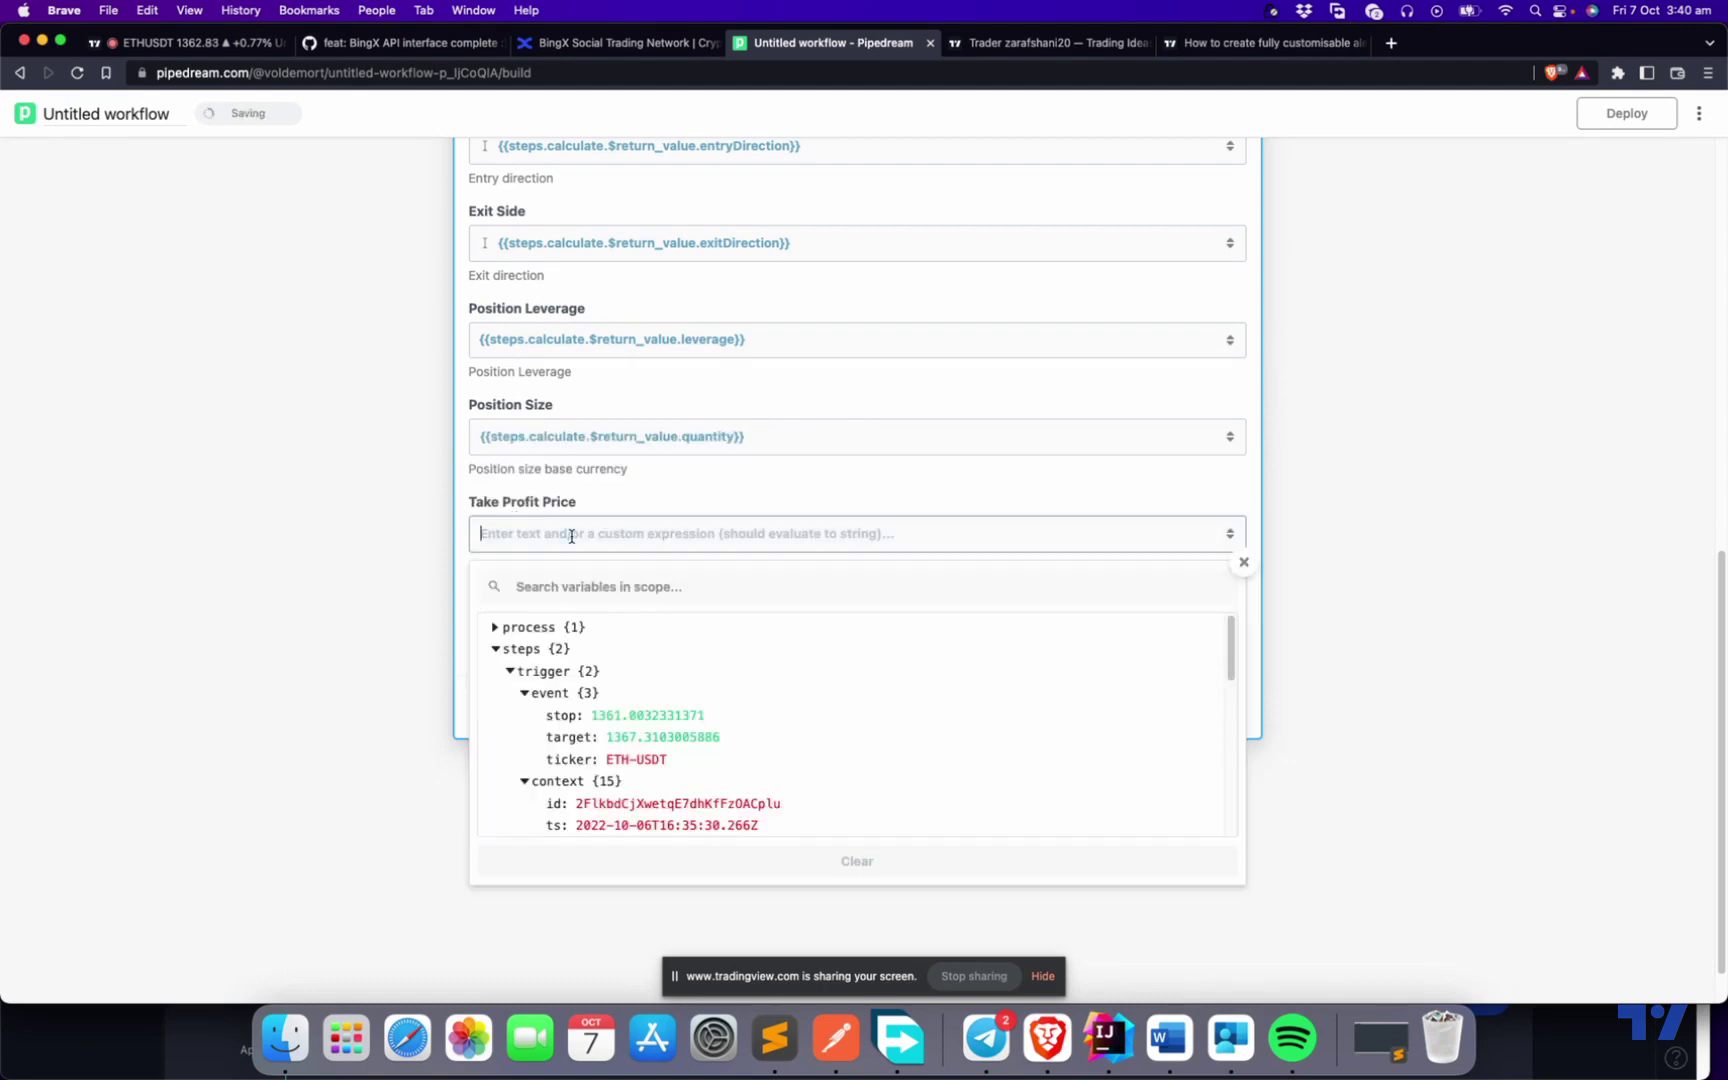
click(510, 671)
scroll(610, 790, down, 1)
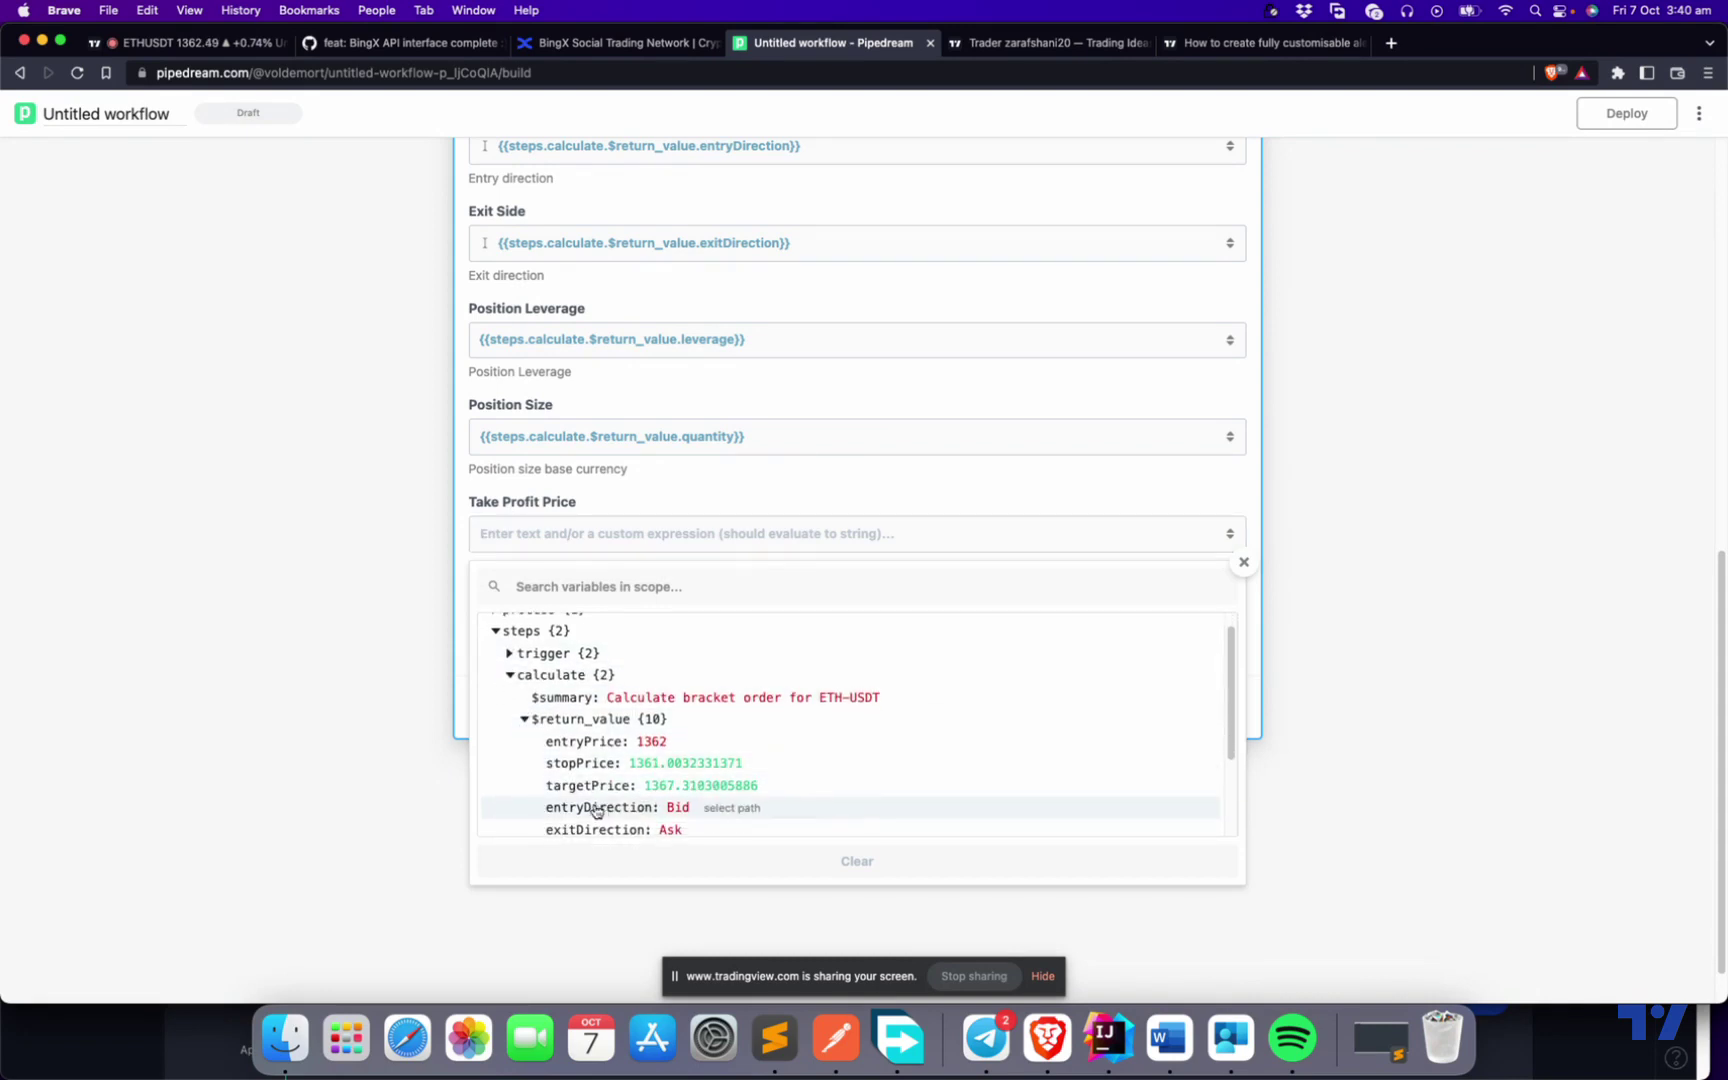
Map Take Profit Price to targetPrice and add the optional Limit Price field.
click(795, 788)
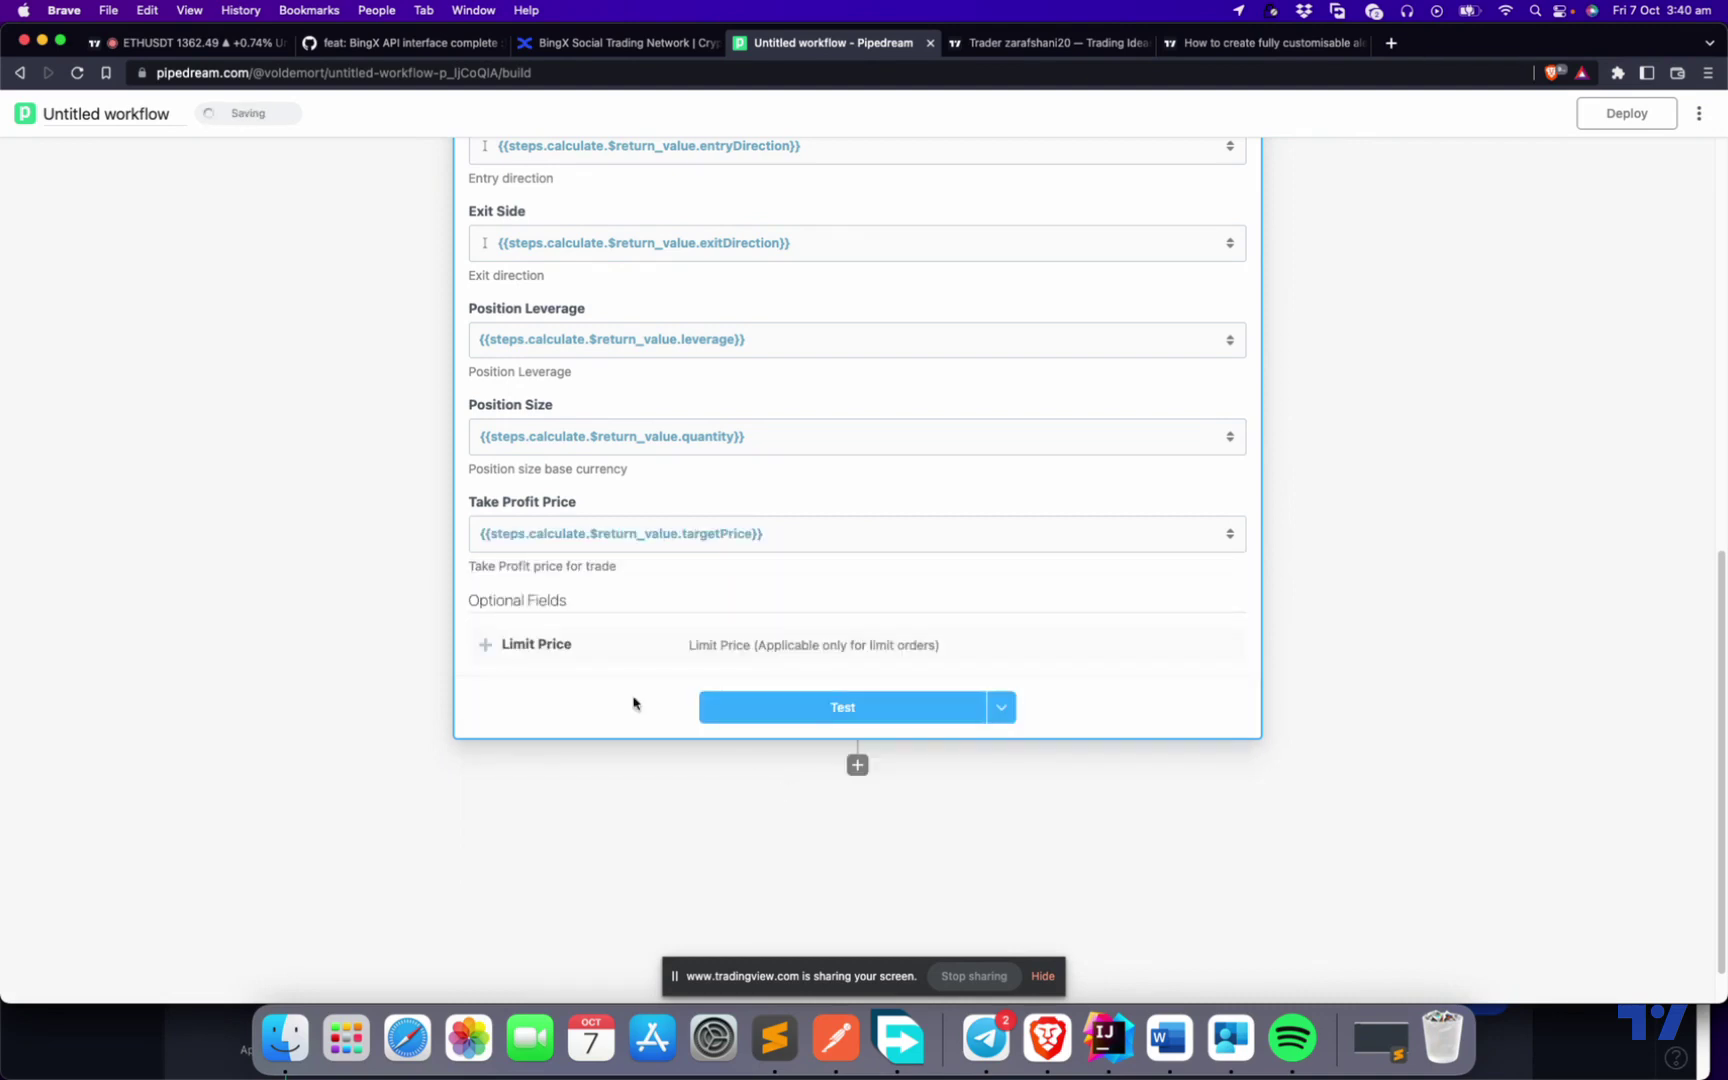
click(533, 649)
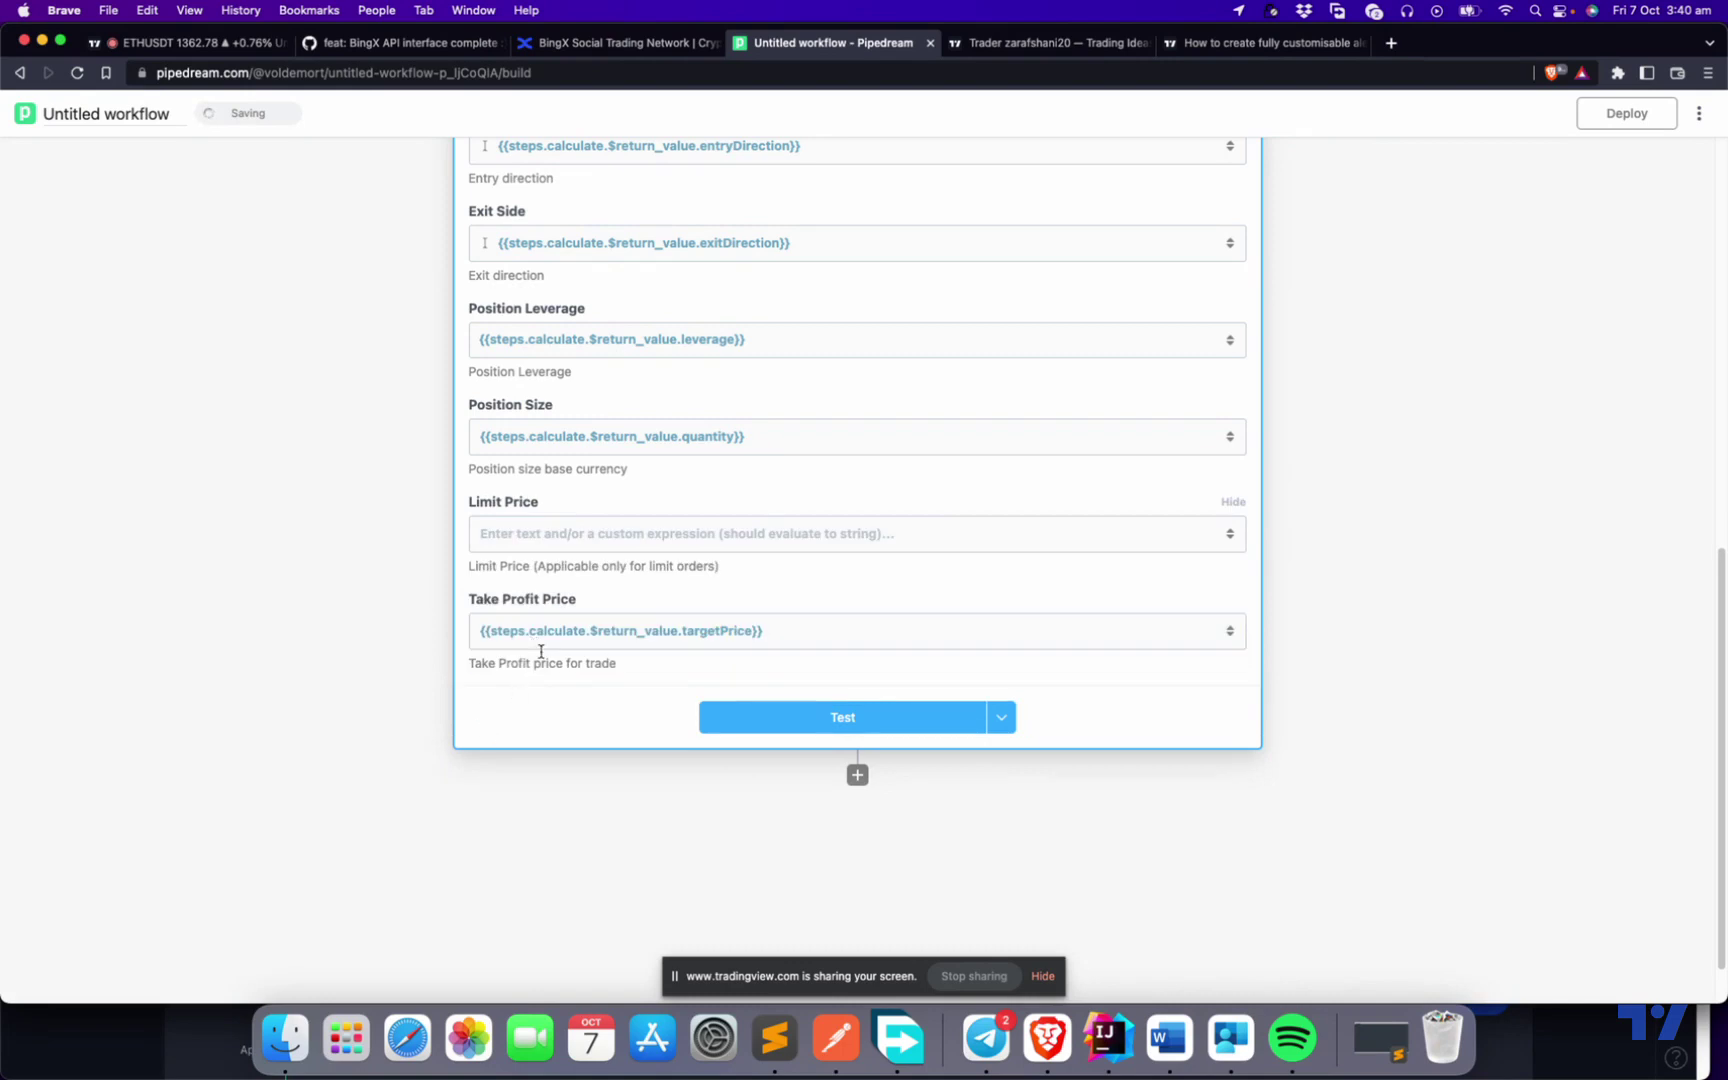
click(744, 533)
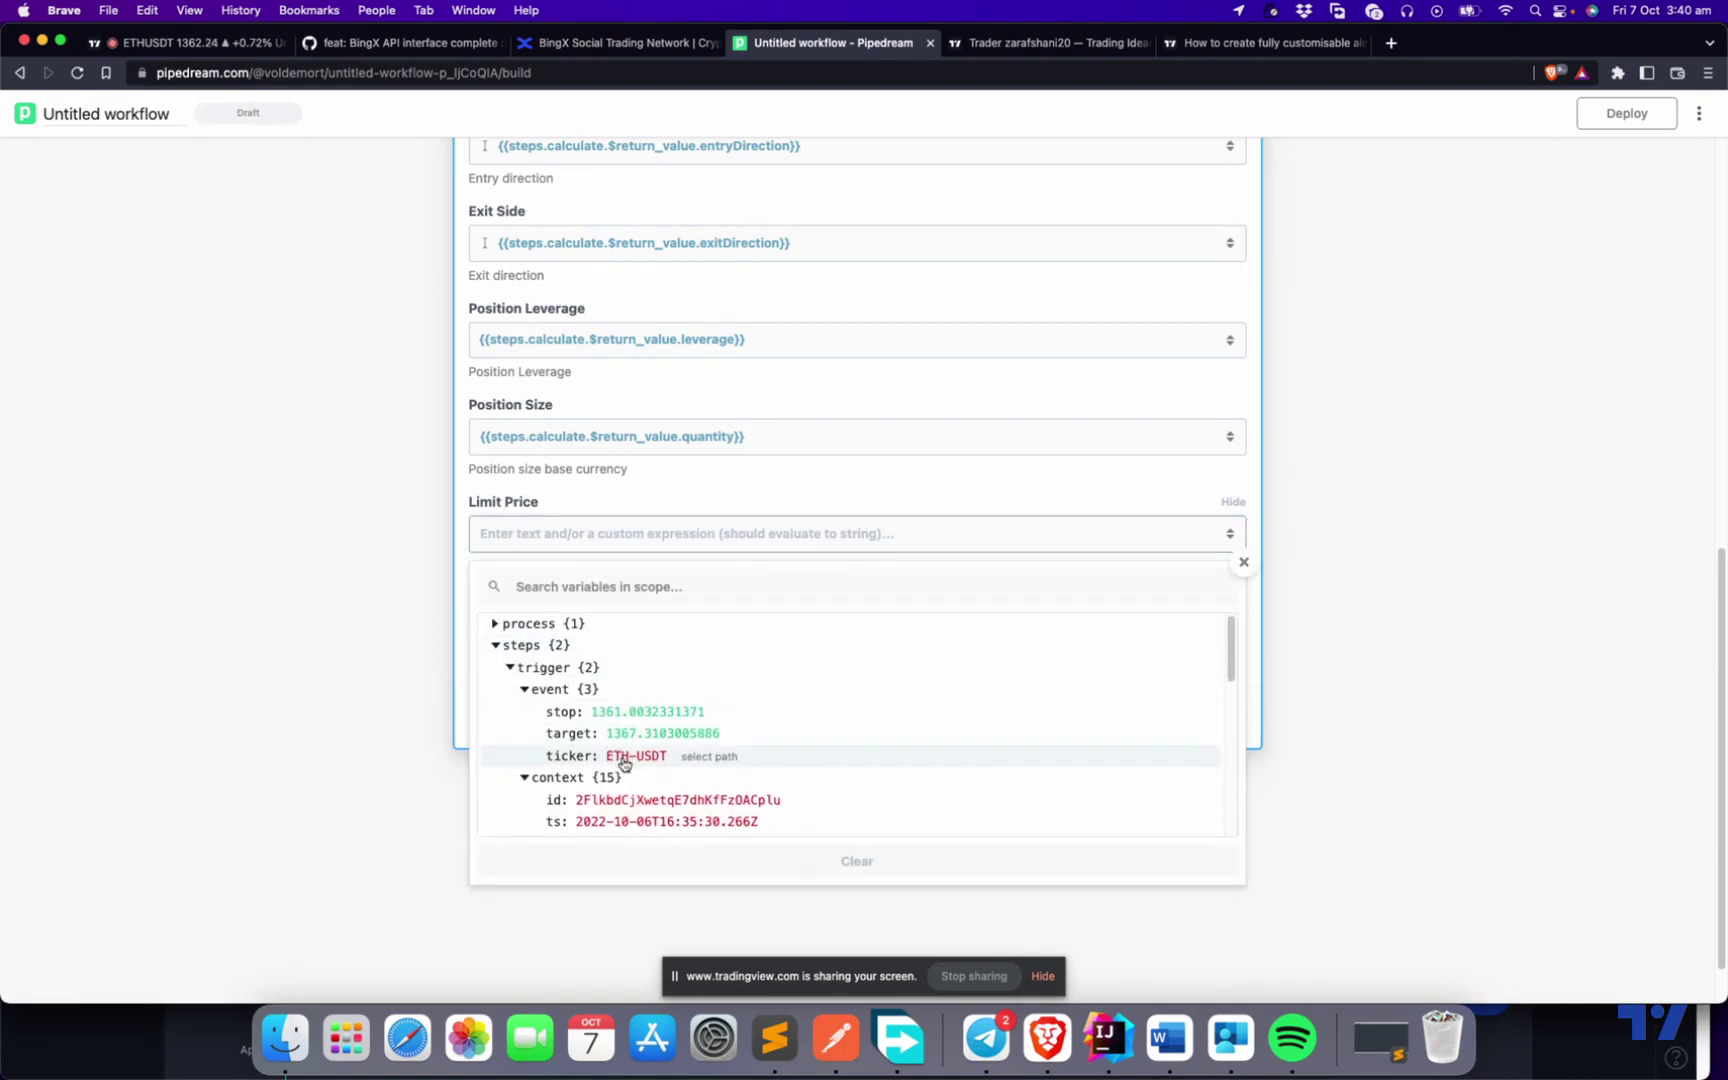
click(351, 598)
scroll(330, 598, up, 6)
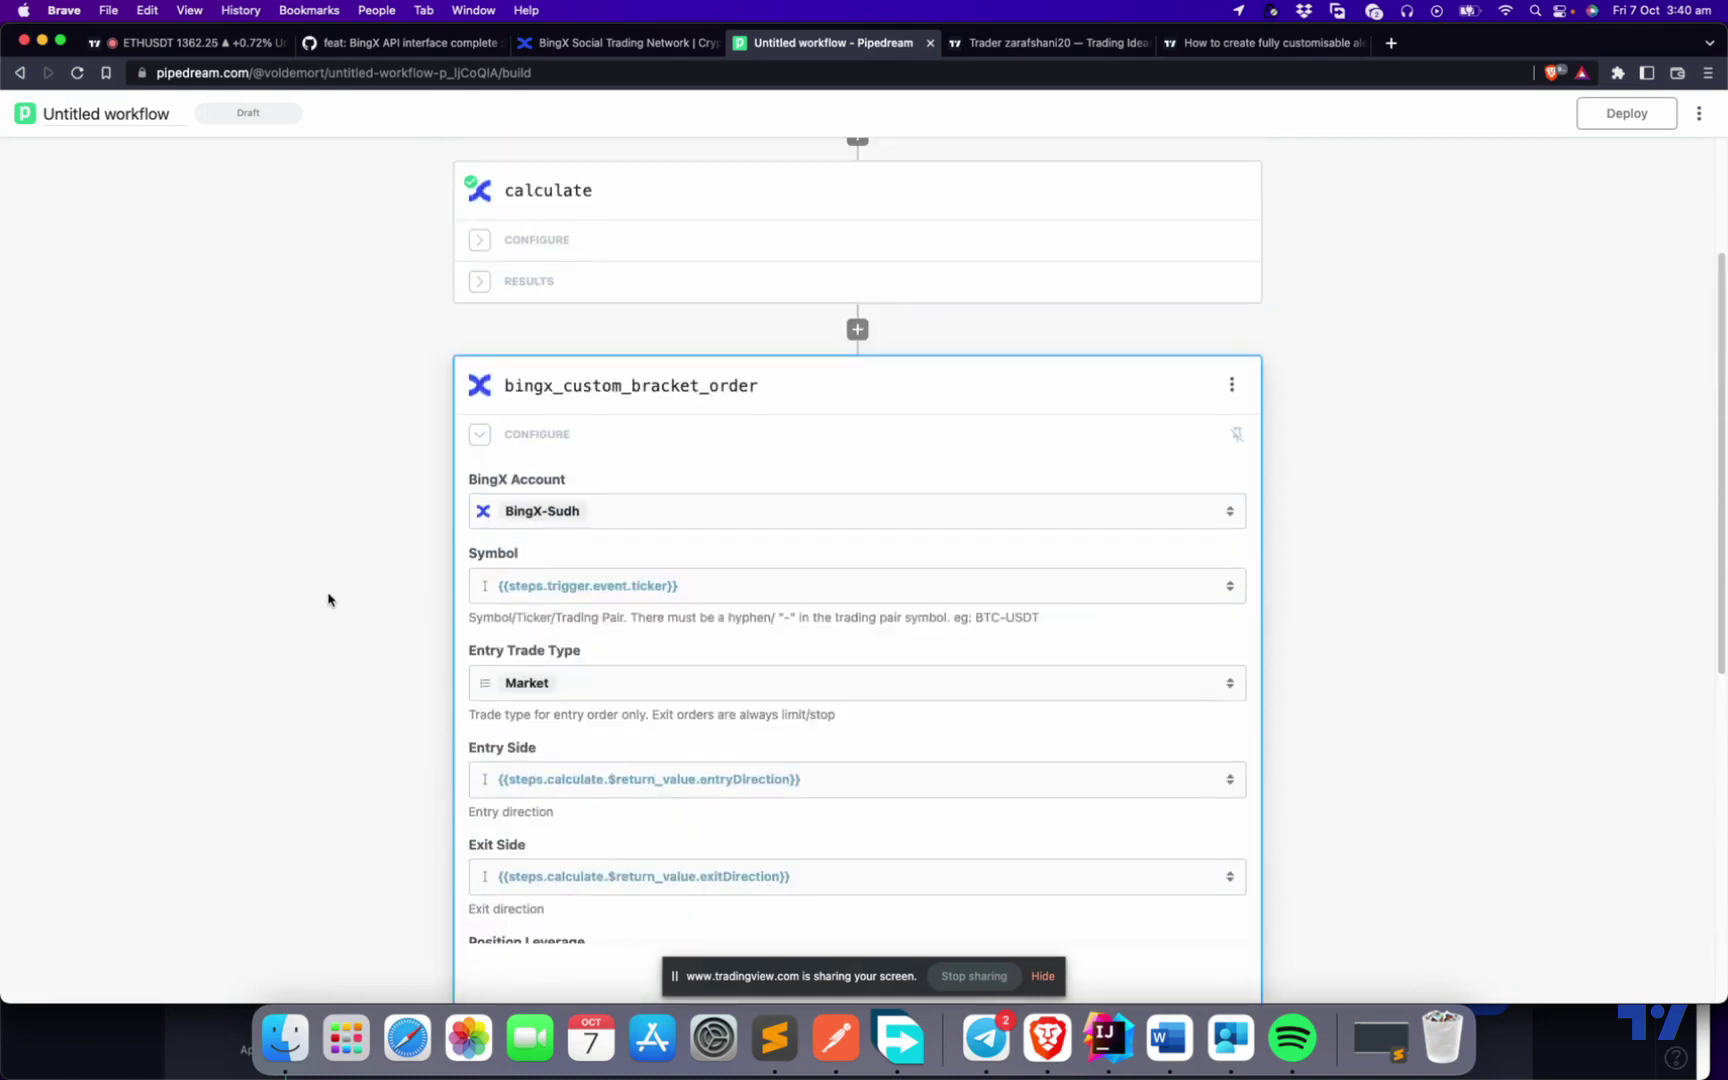
scroll(517, 645, down, 1)
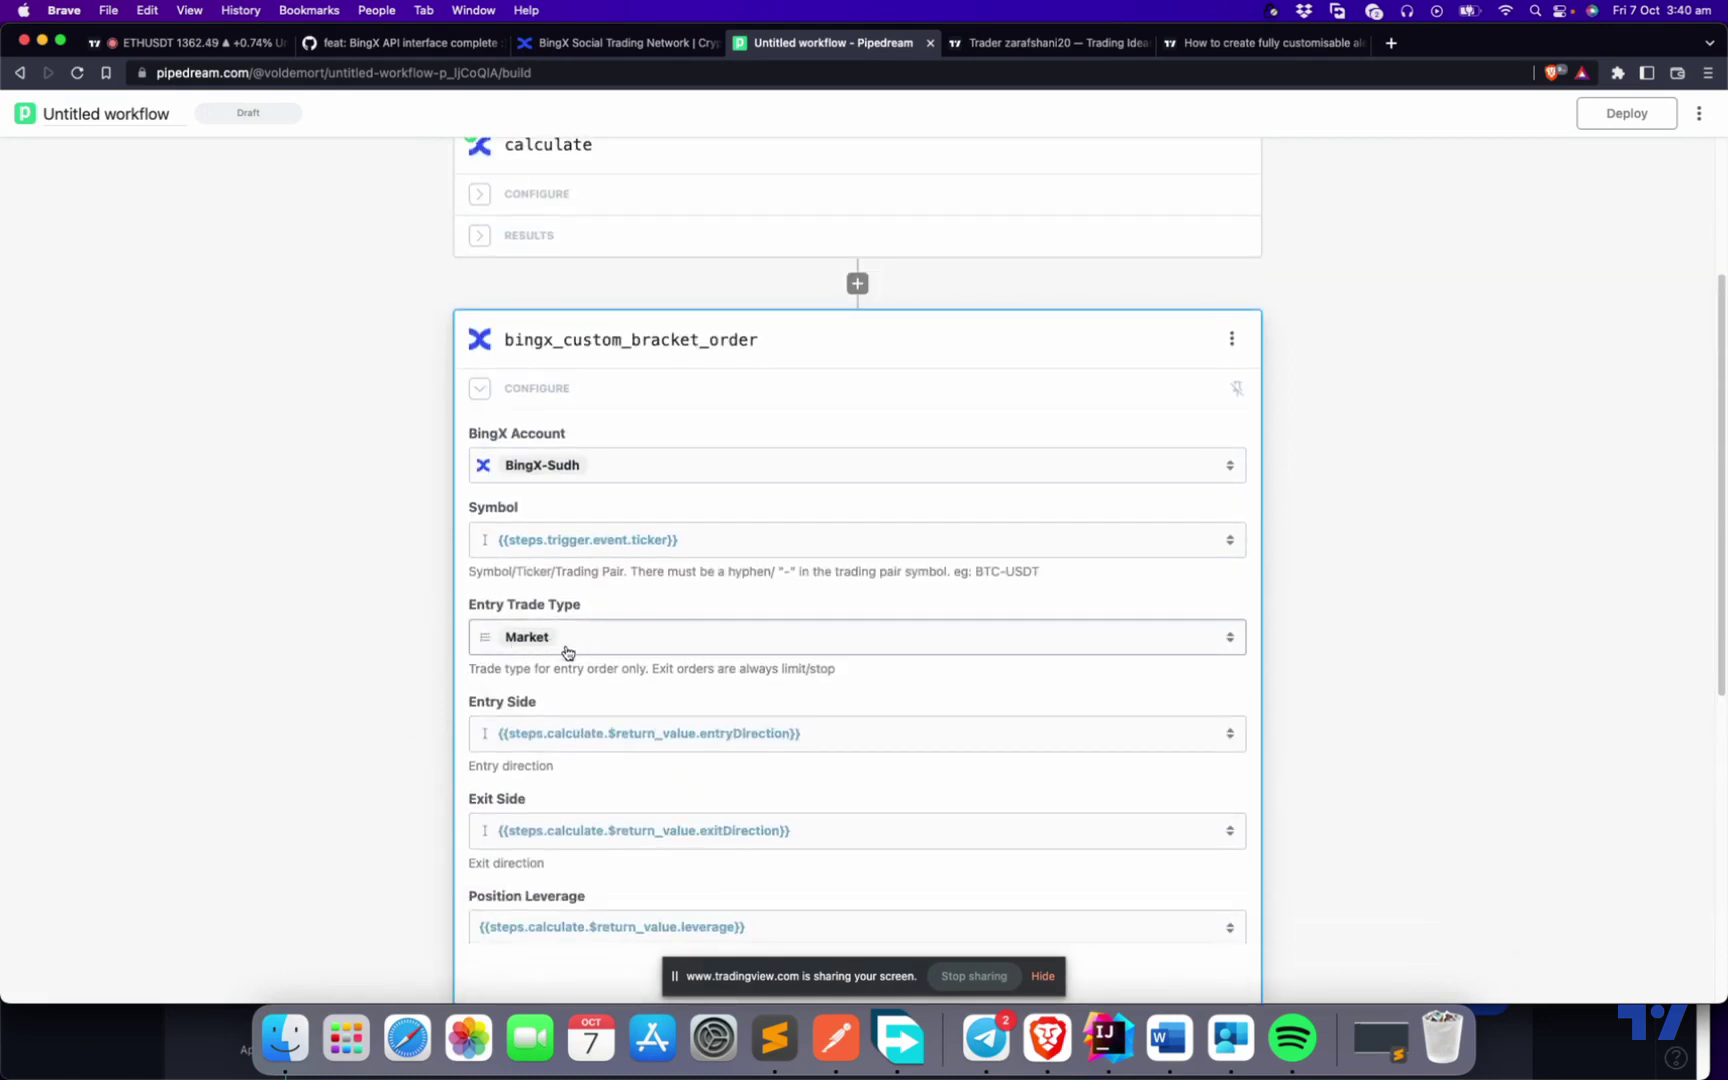
scroll(410, 731, down, 5)
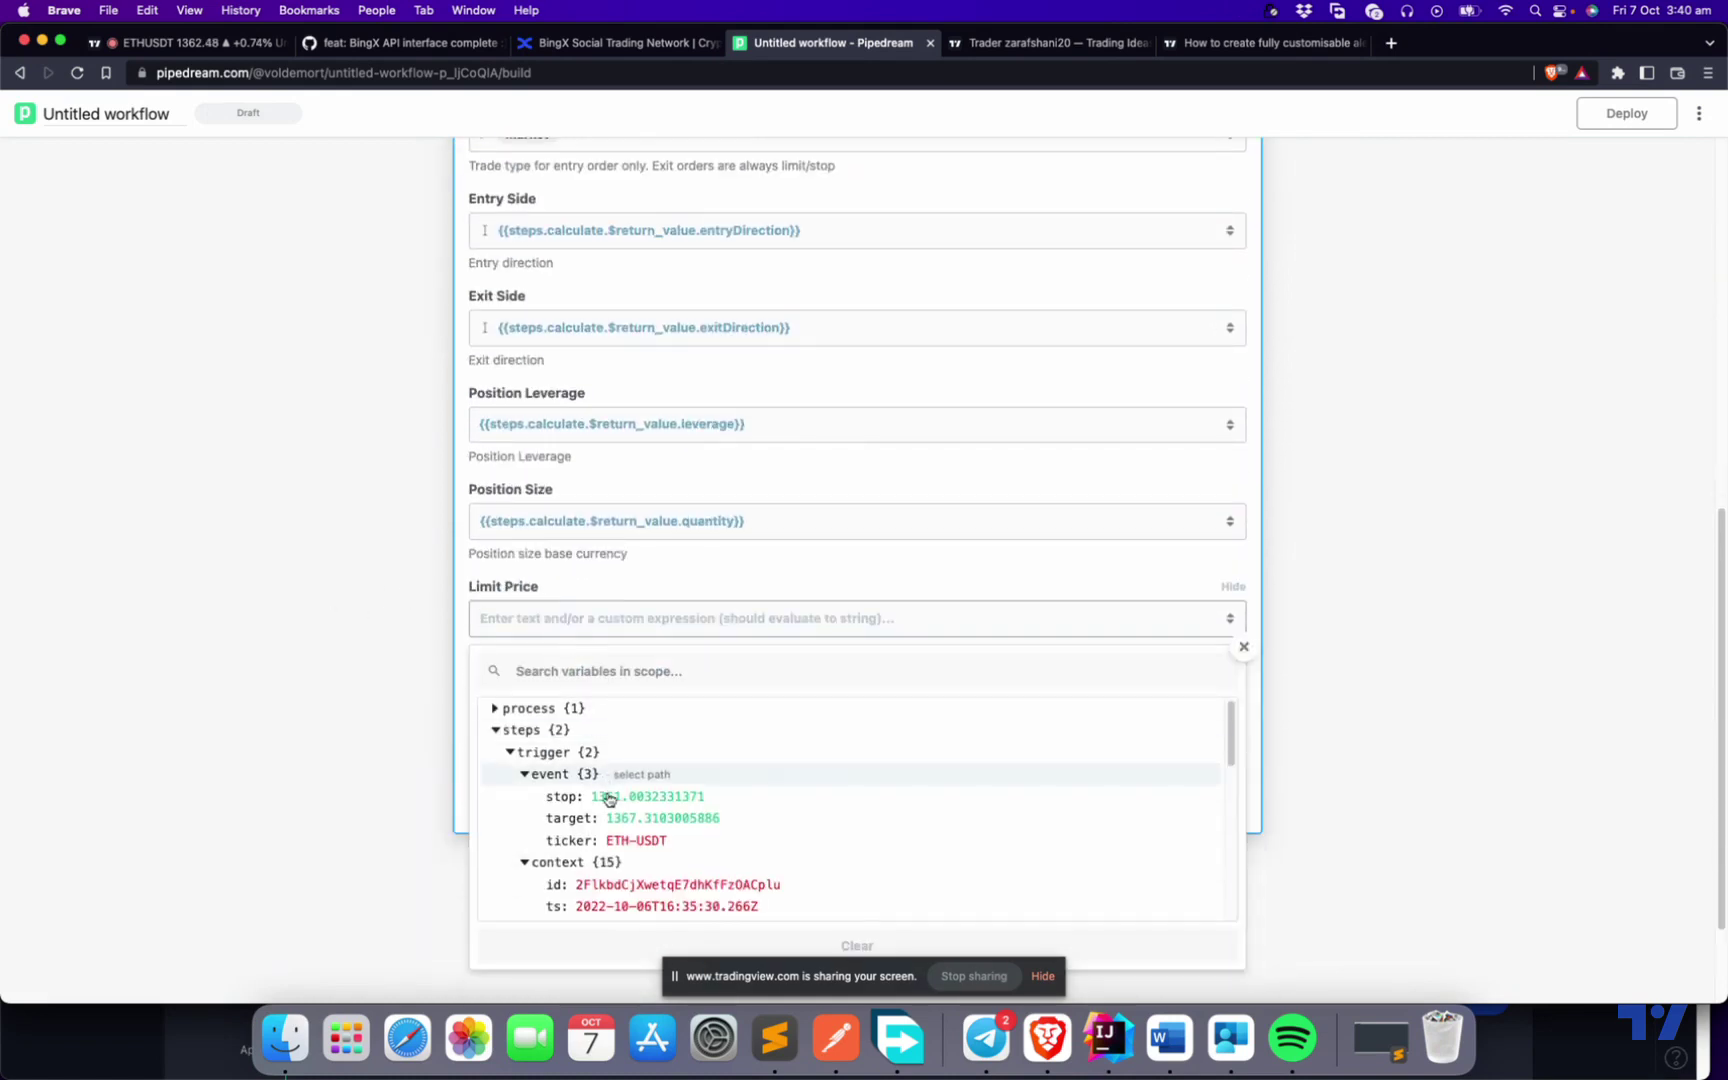
Link Limit Price to calculate's entryPrice and test the bracket order step.
click(504, 753)
scroll(700, 840, down, 1)
scroll(676, 855, down, 3)
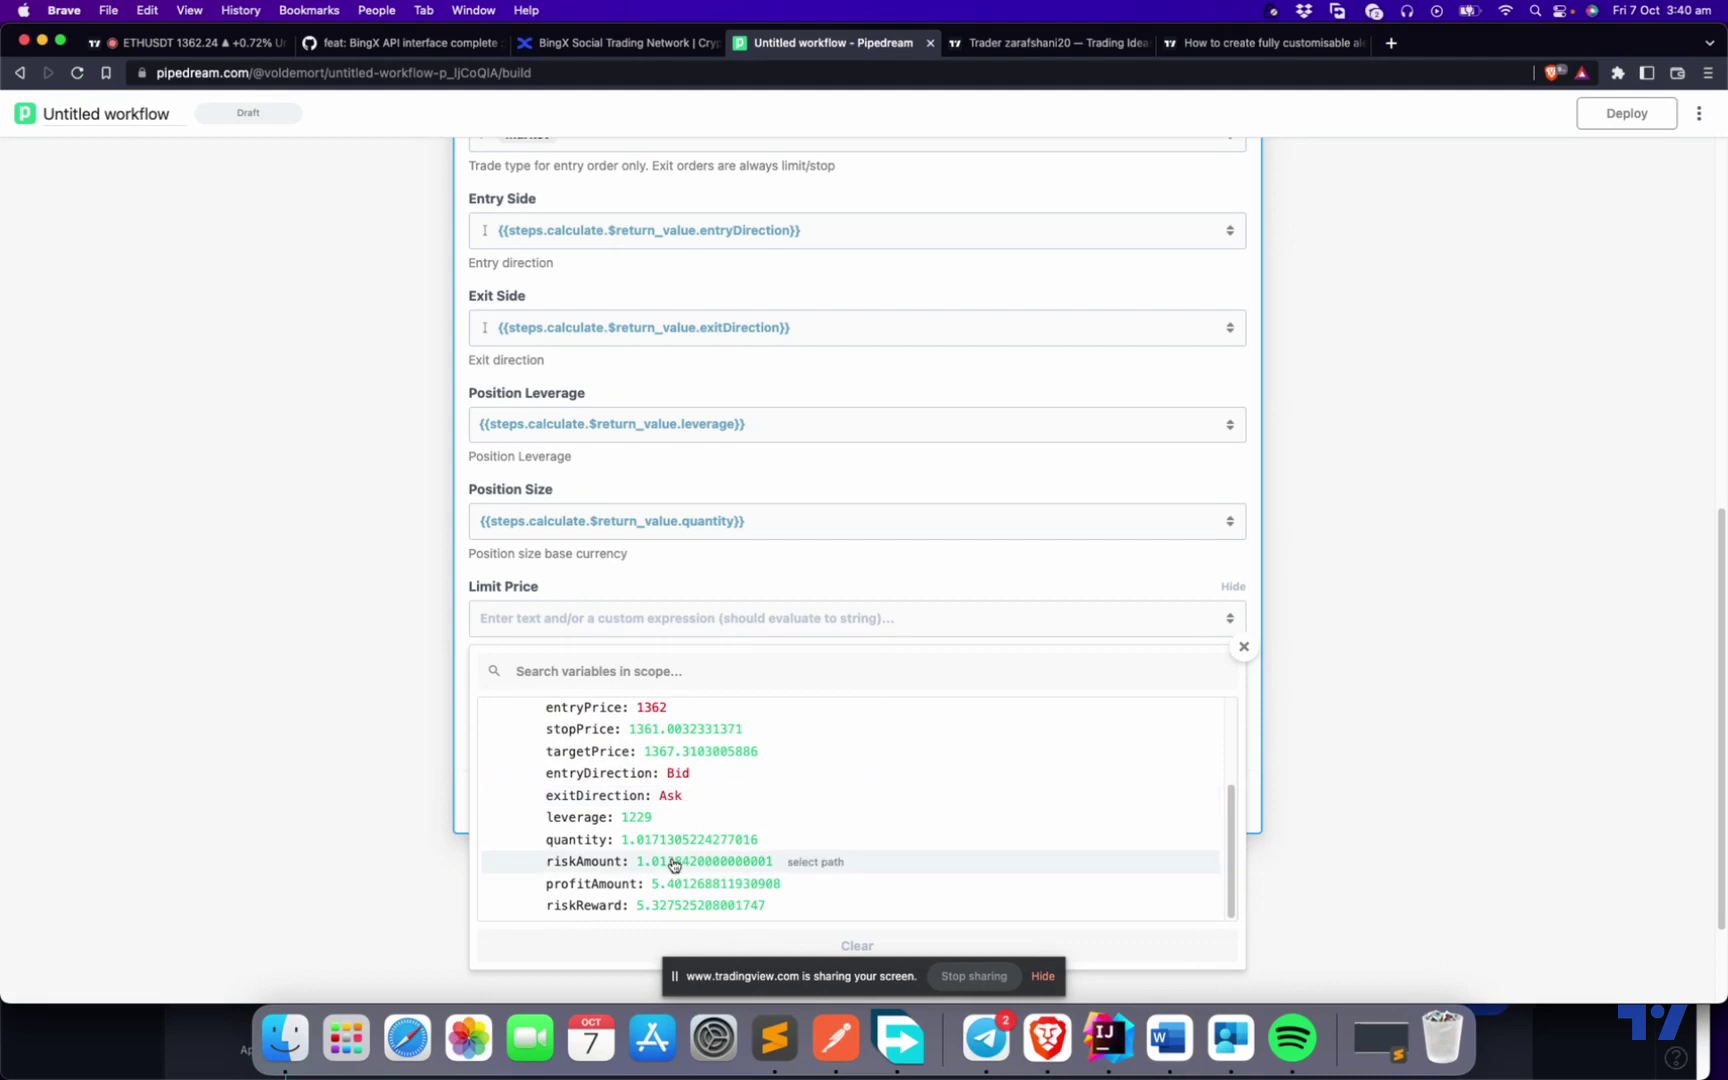
scroll(605, 822, up, 1)
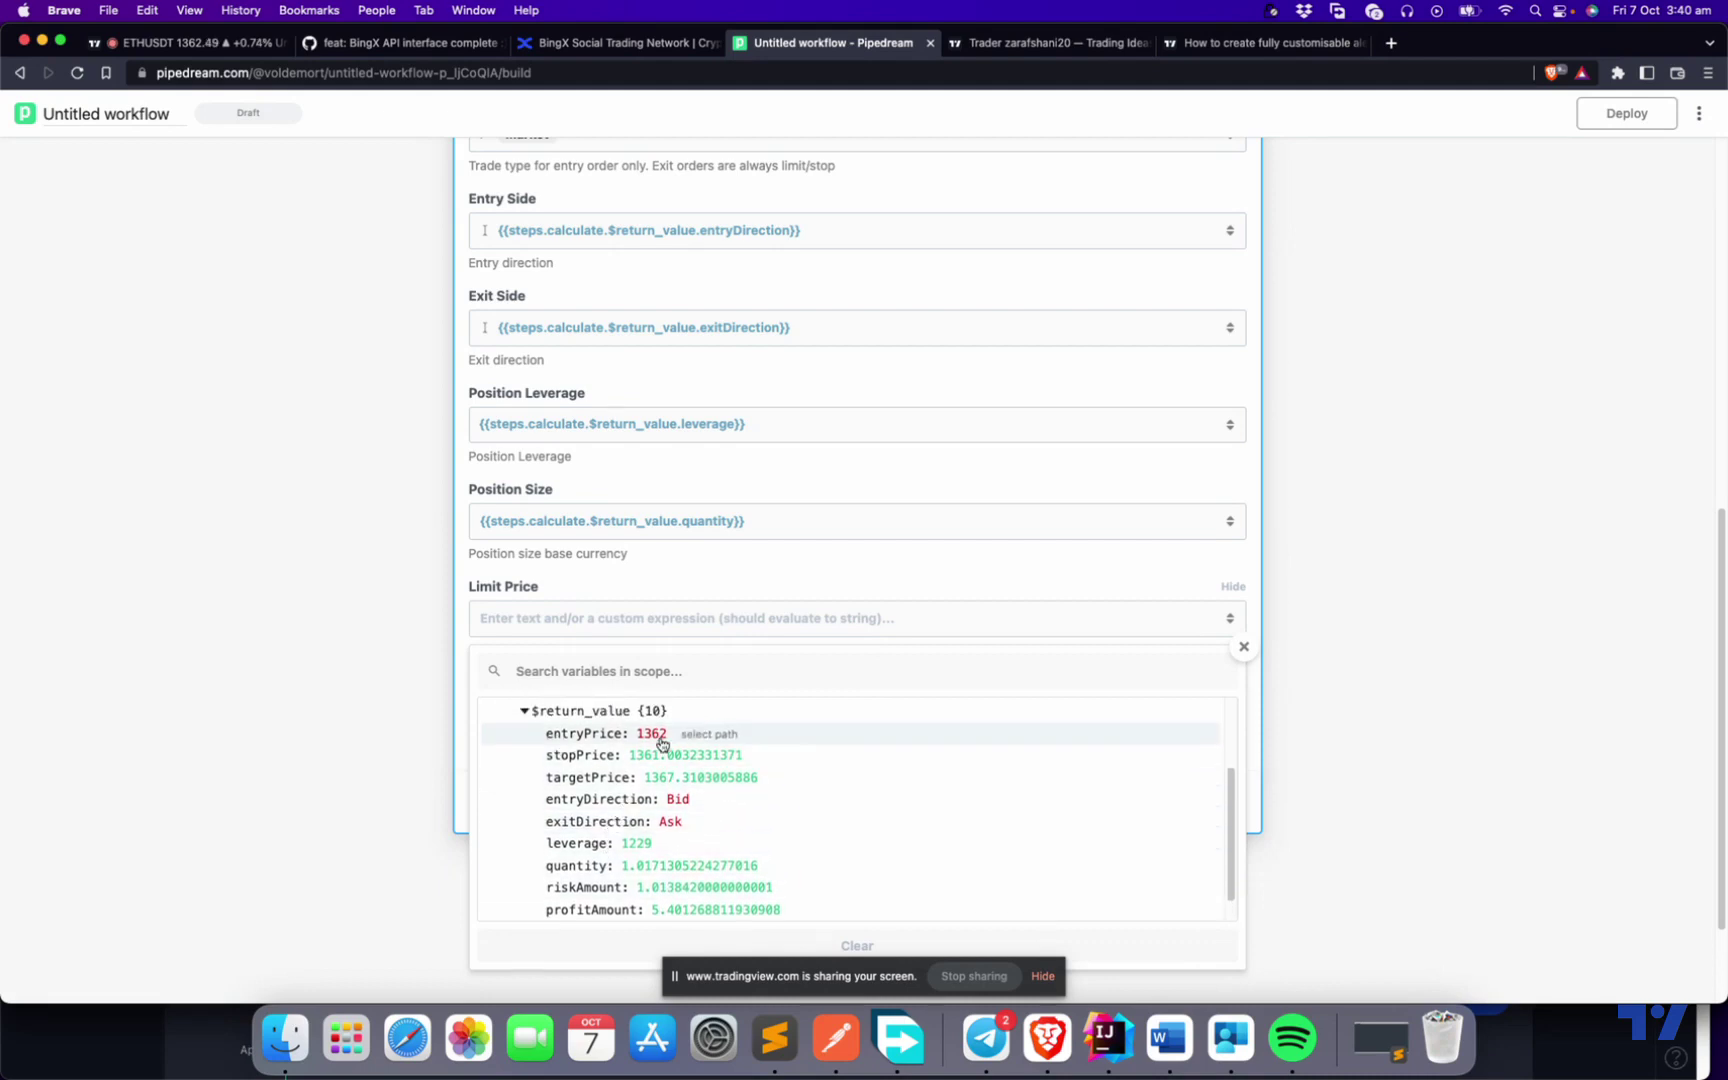
click(708, 736)
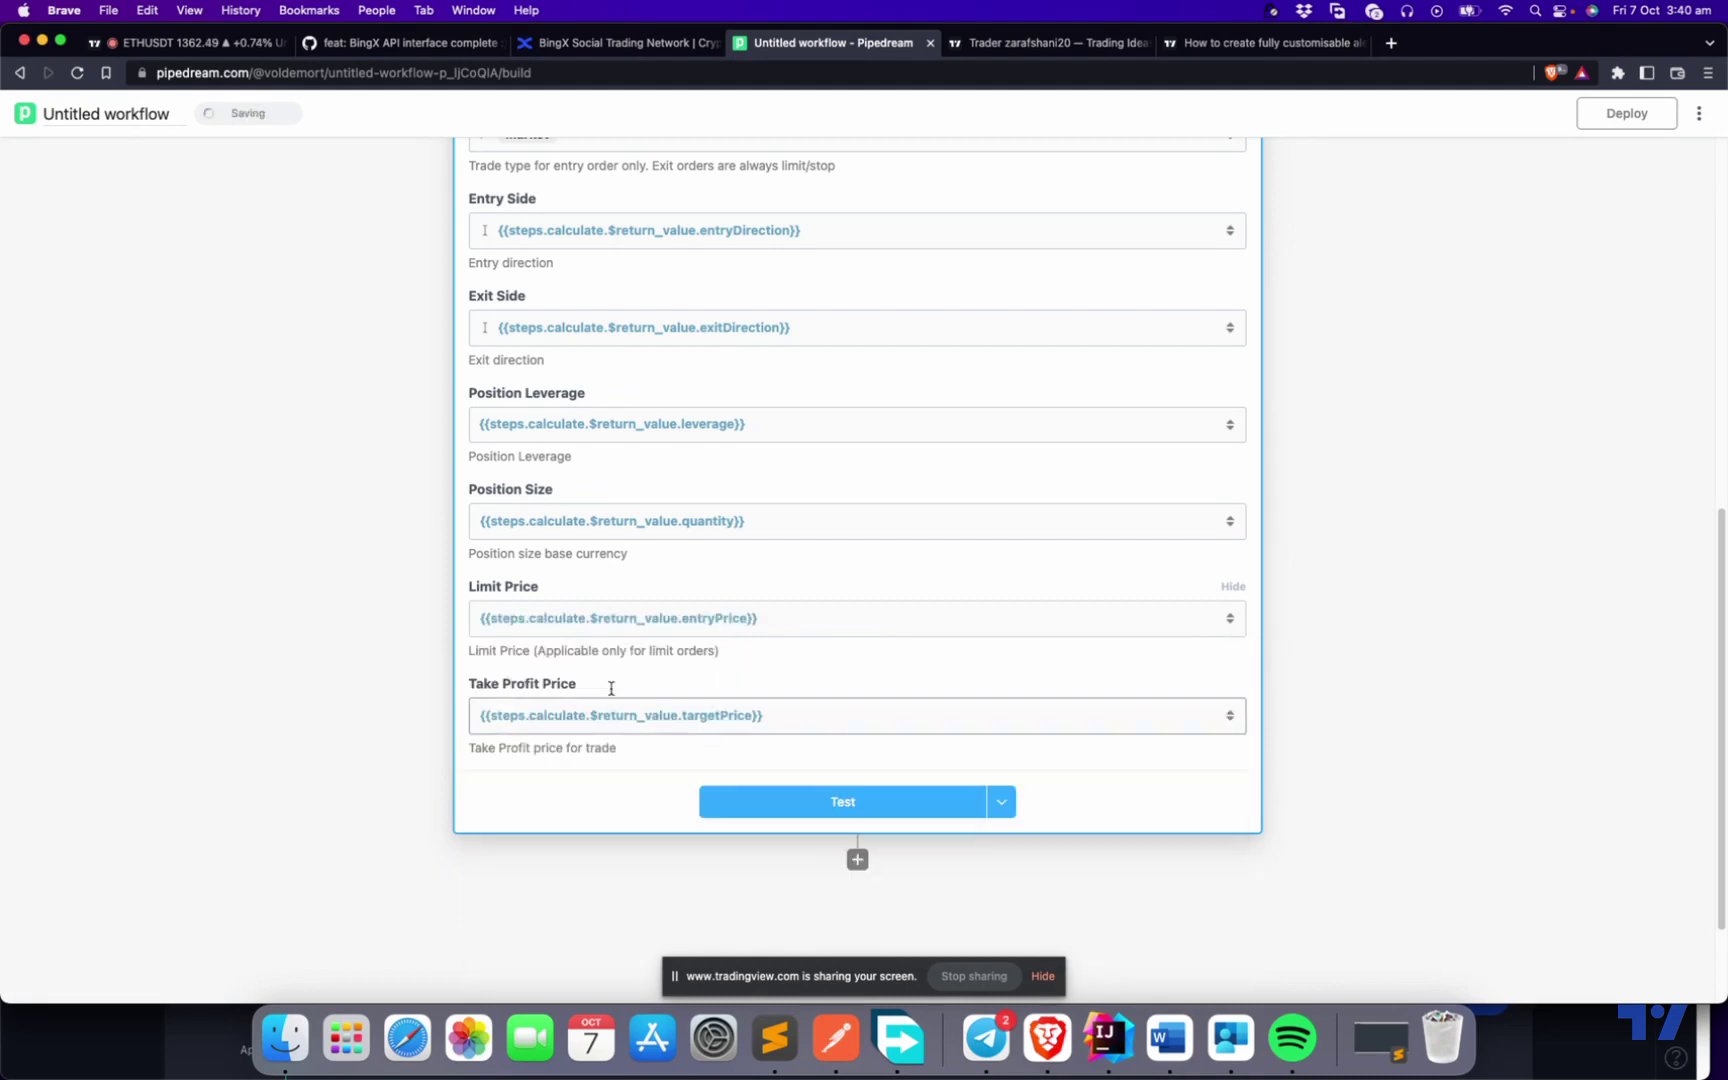
click(811, 802)
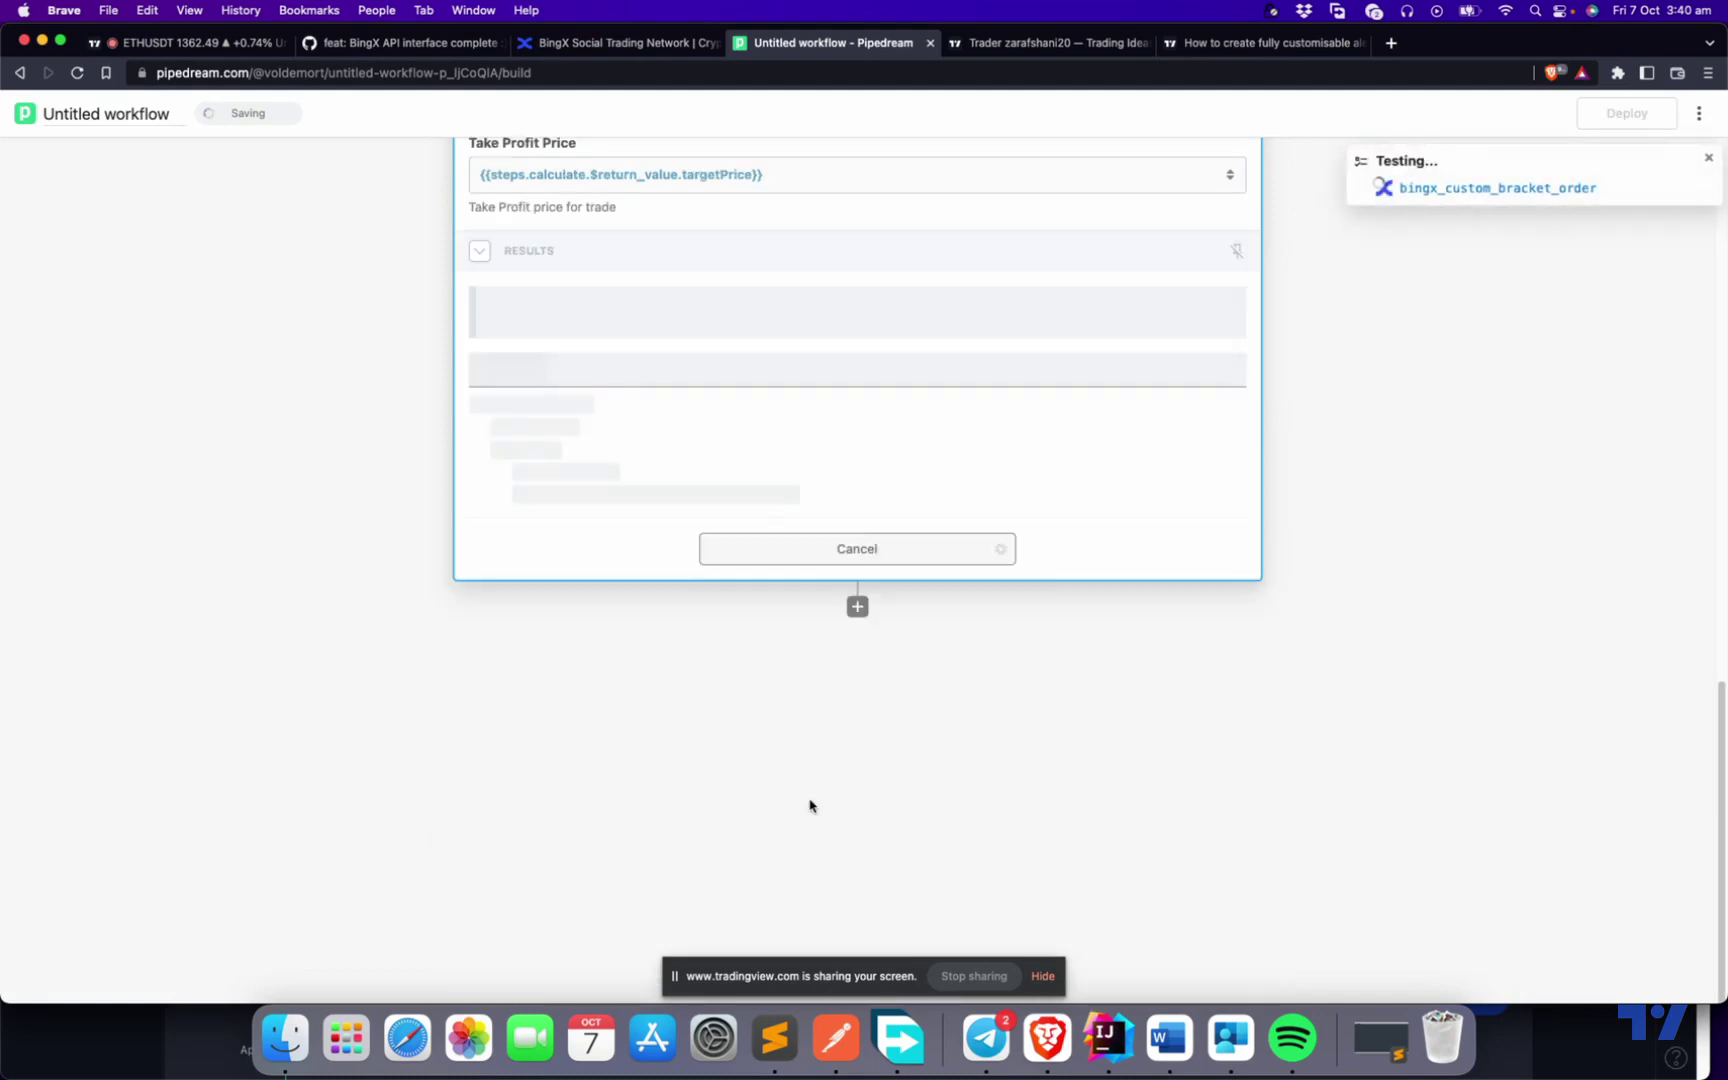
Check the entry and exit order ids in the results, then switch to BingX's API Management page.
scroll(800, 800, up, 15)
scroll(571, 800, down, 15)
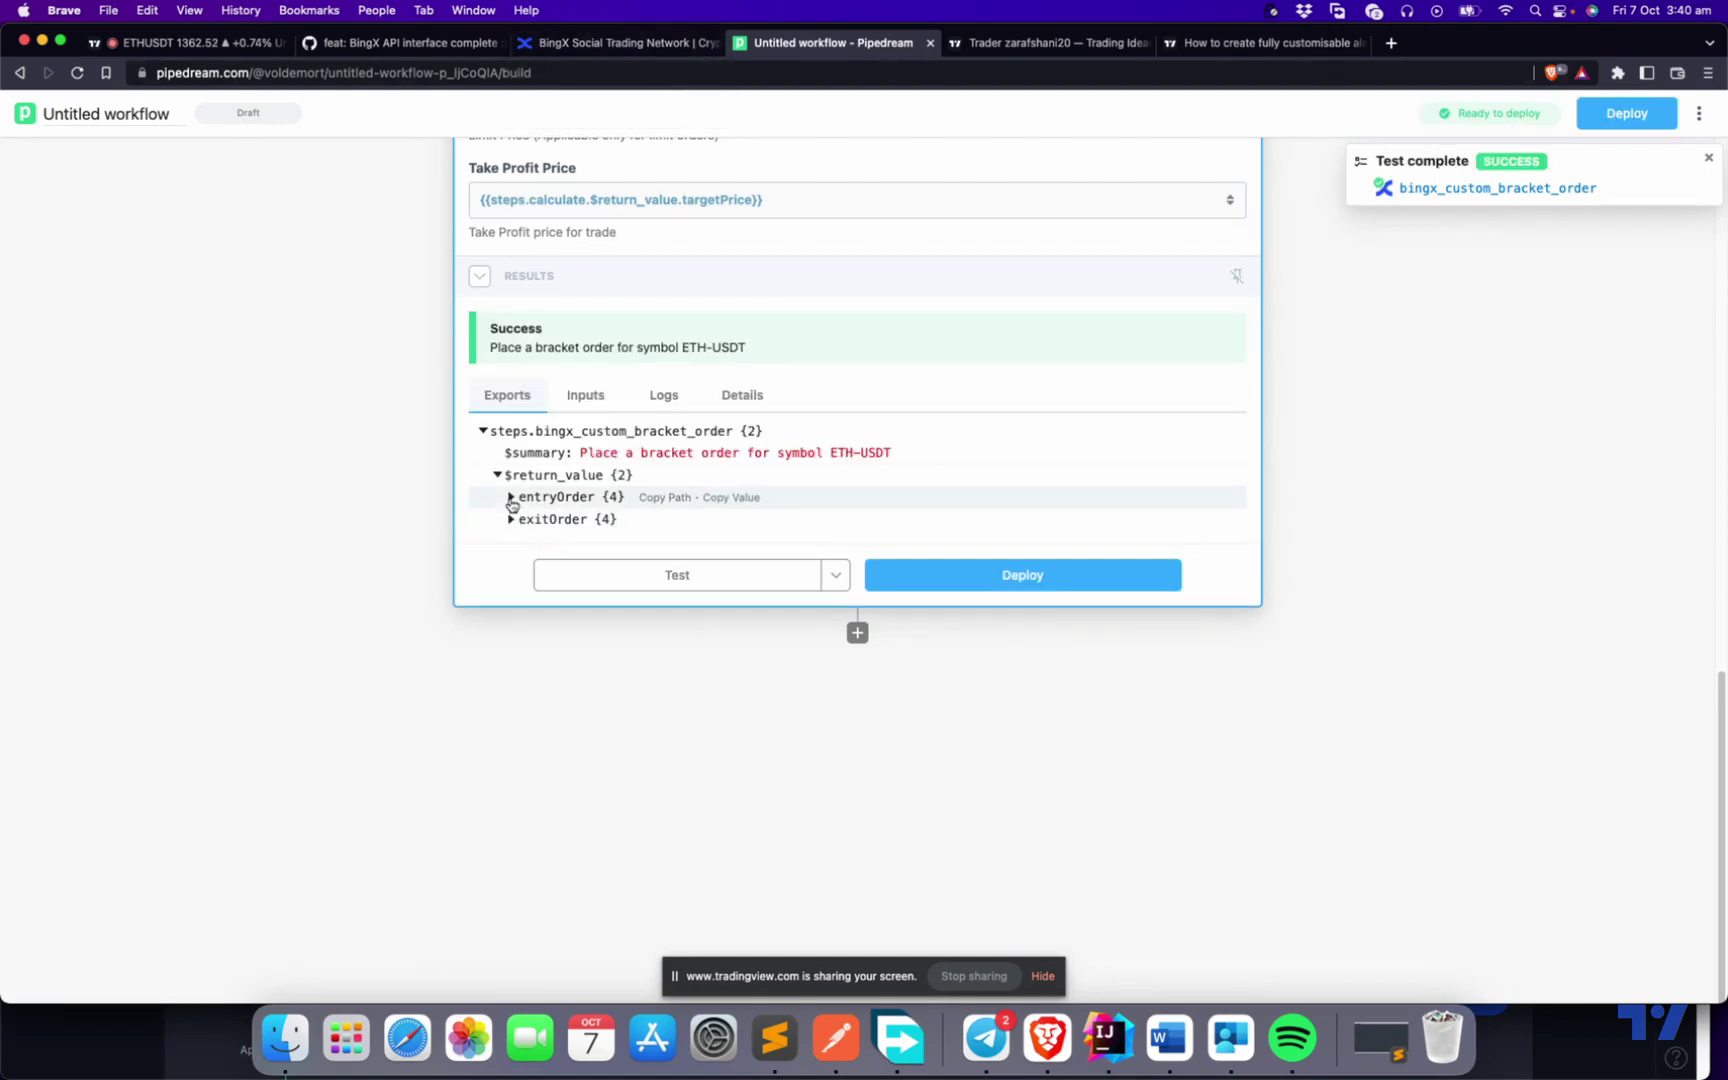
click(511, 497)
click(511, 609)
click(526, 586)
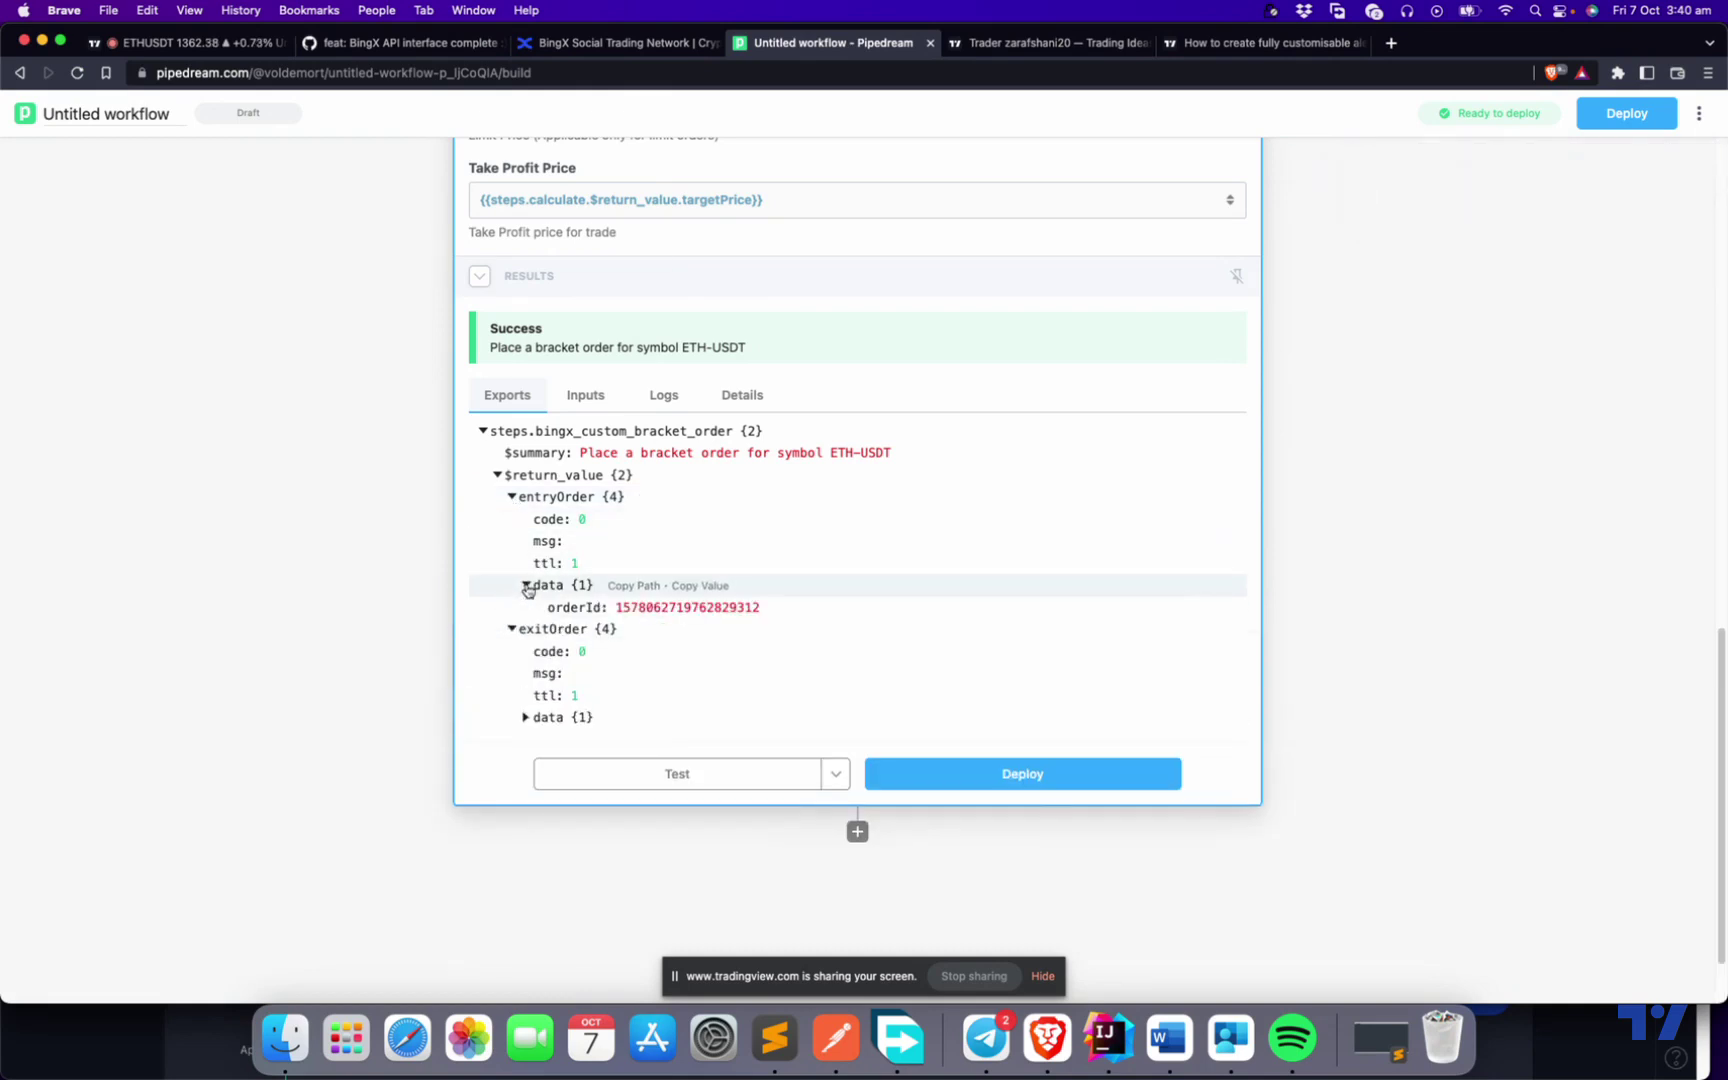
click(526, 718)
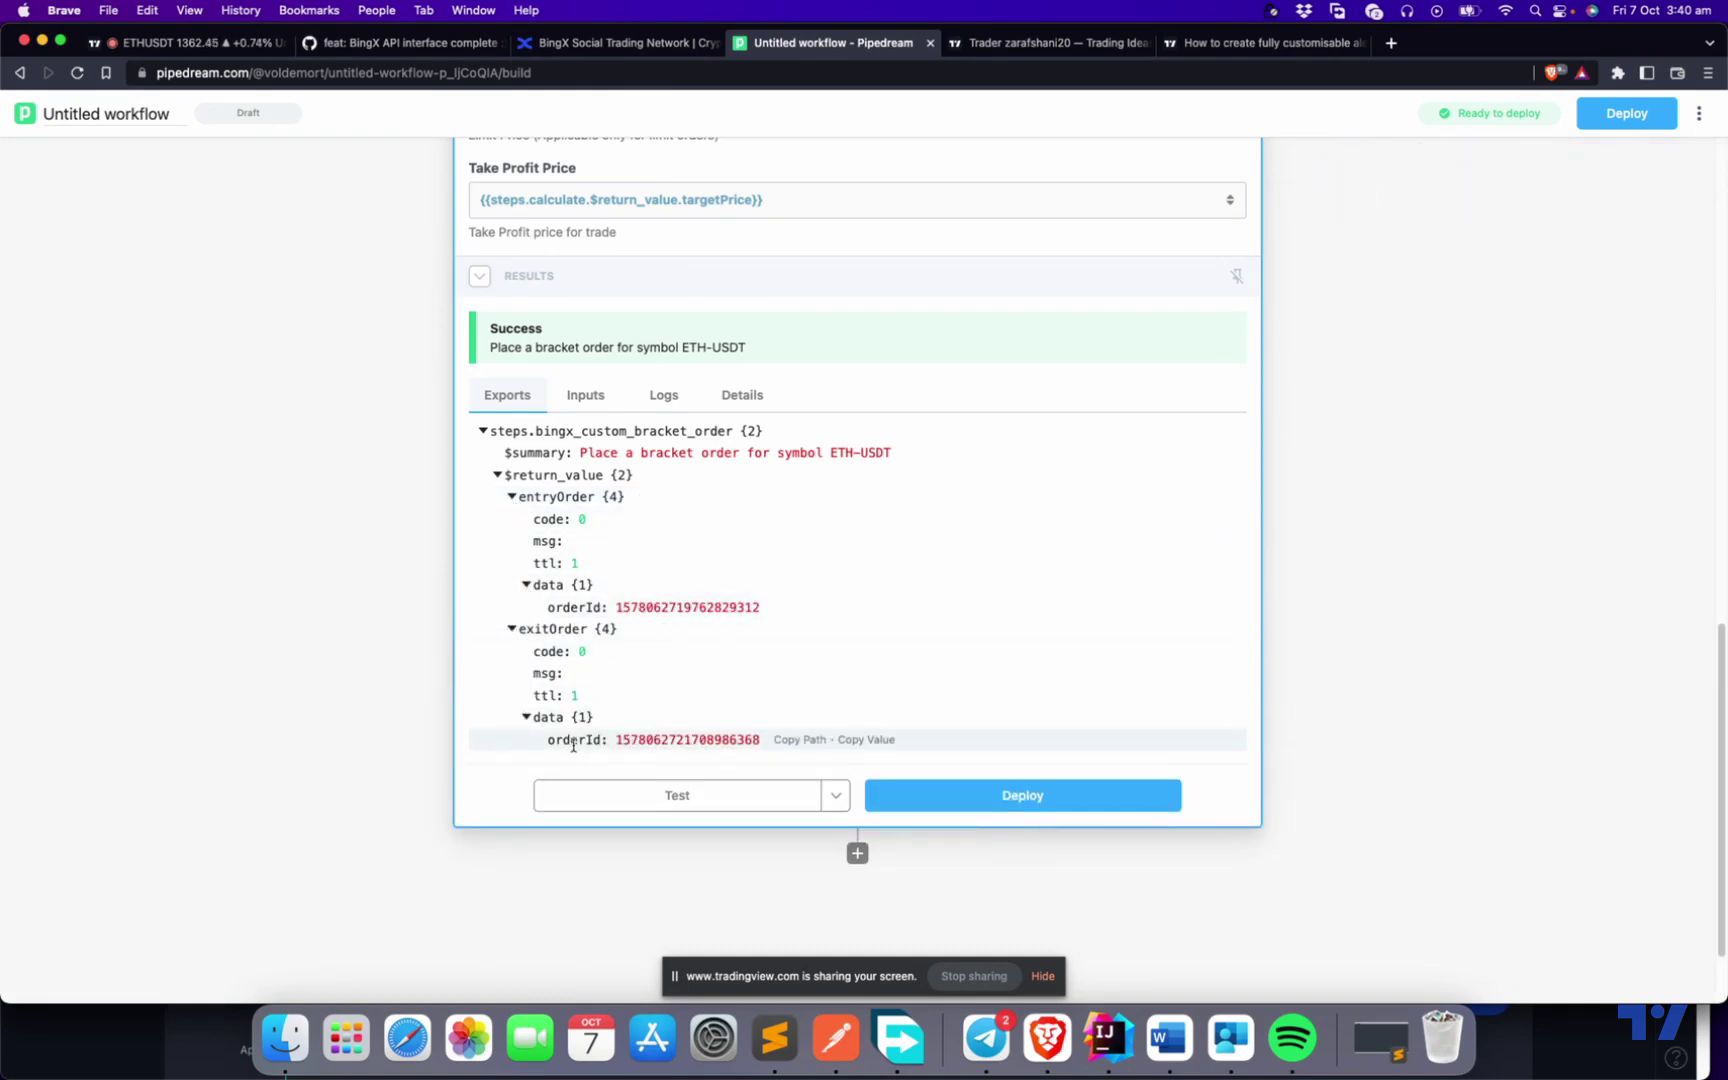
click(616, 48)
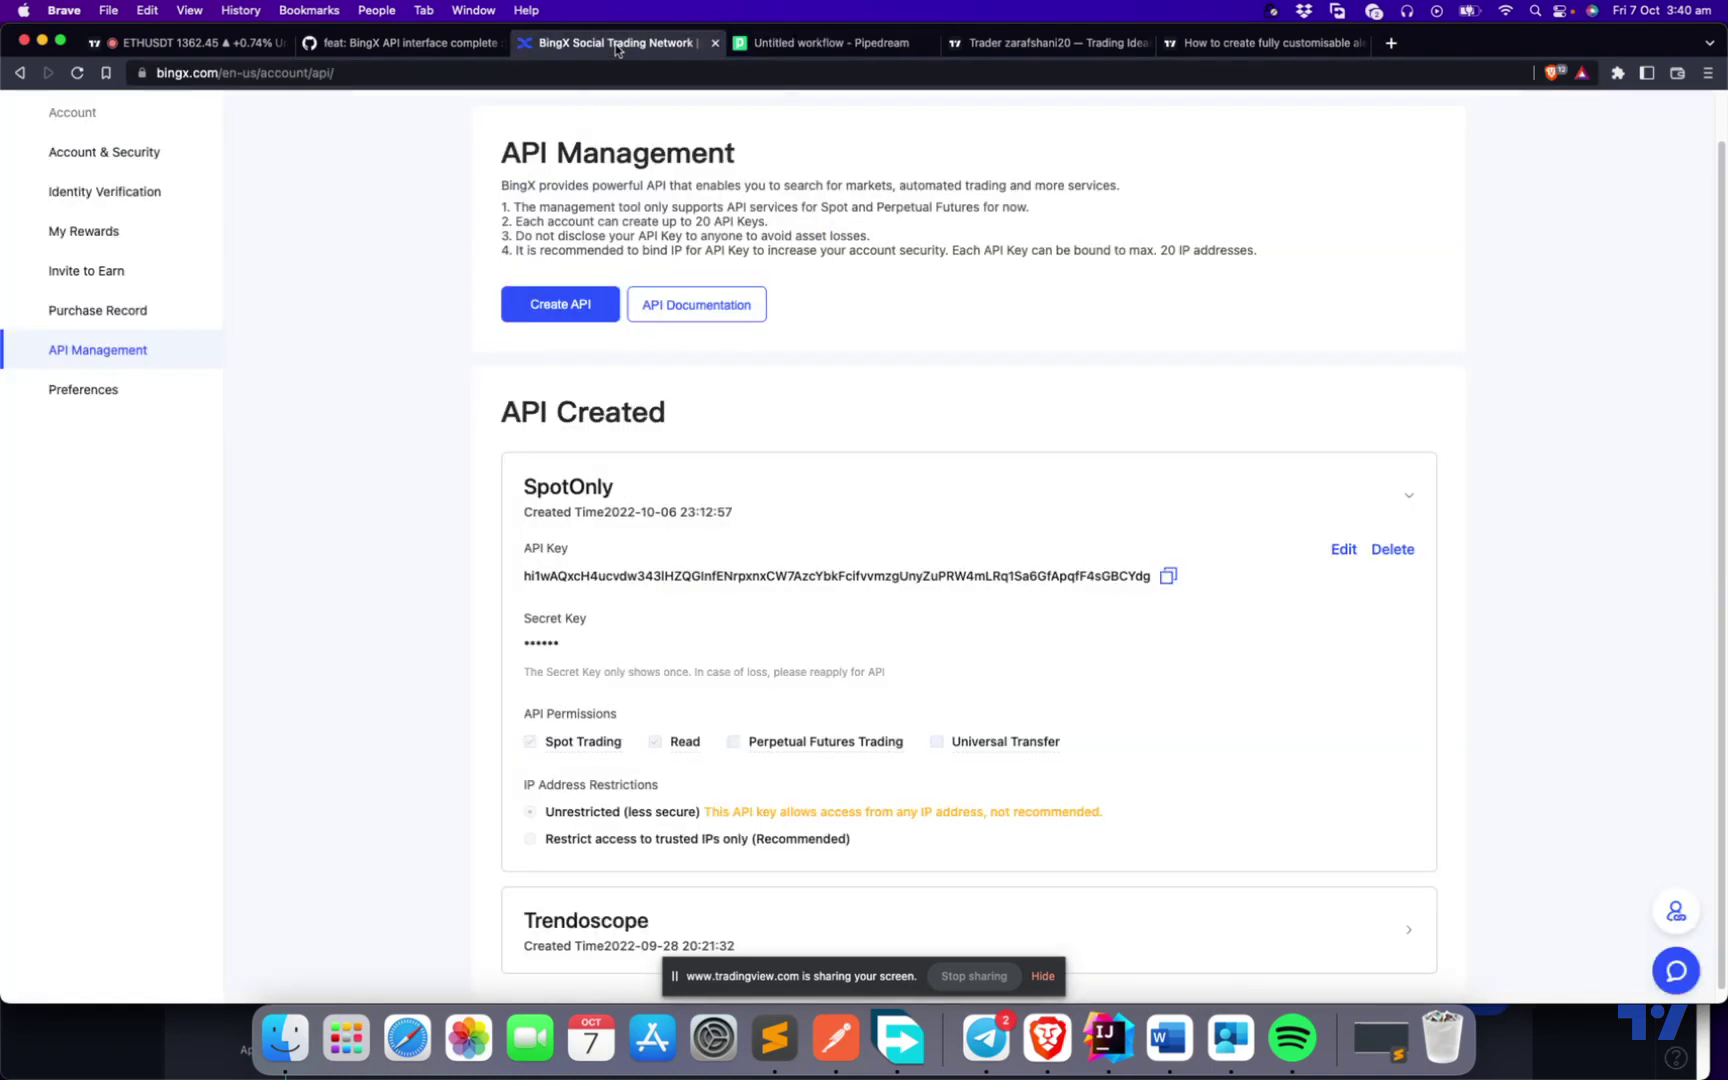
Open BingX Perpetual Futures to view the 1.43 ETH long position and its 2 open orders.
scroll(298, 306, up, 1)
mouse_move(400, 116)
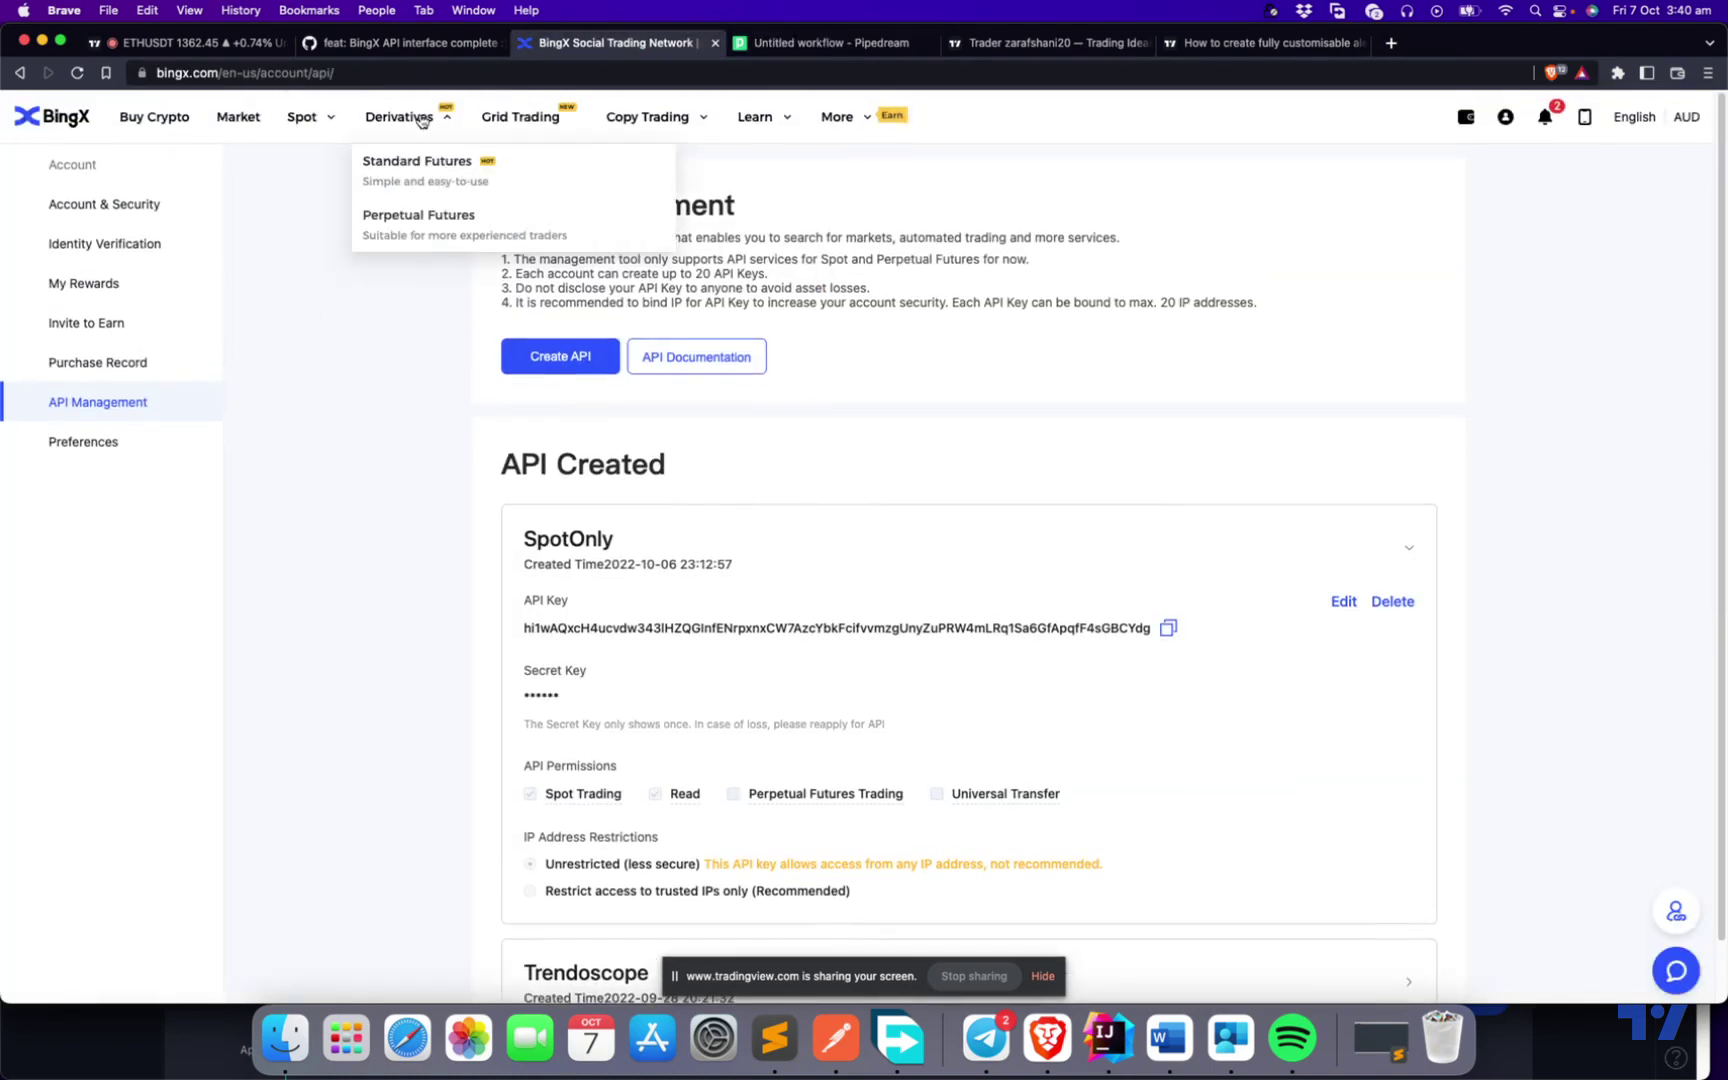
click(422, 234)
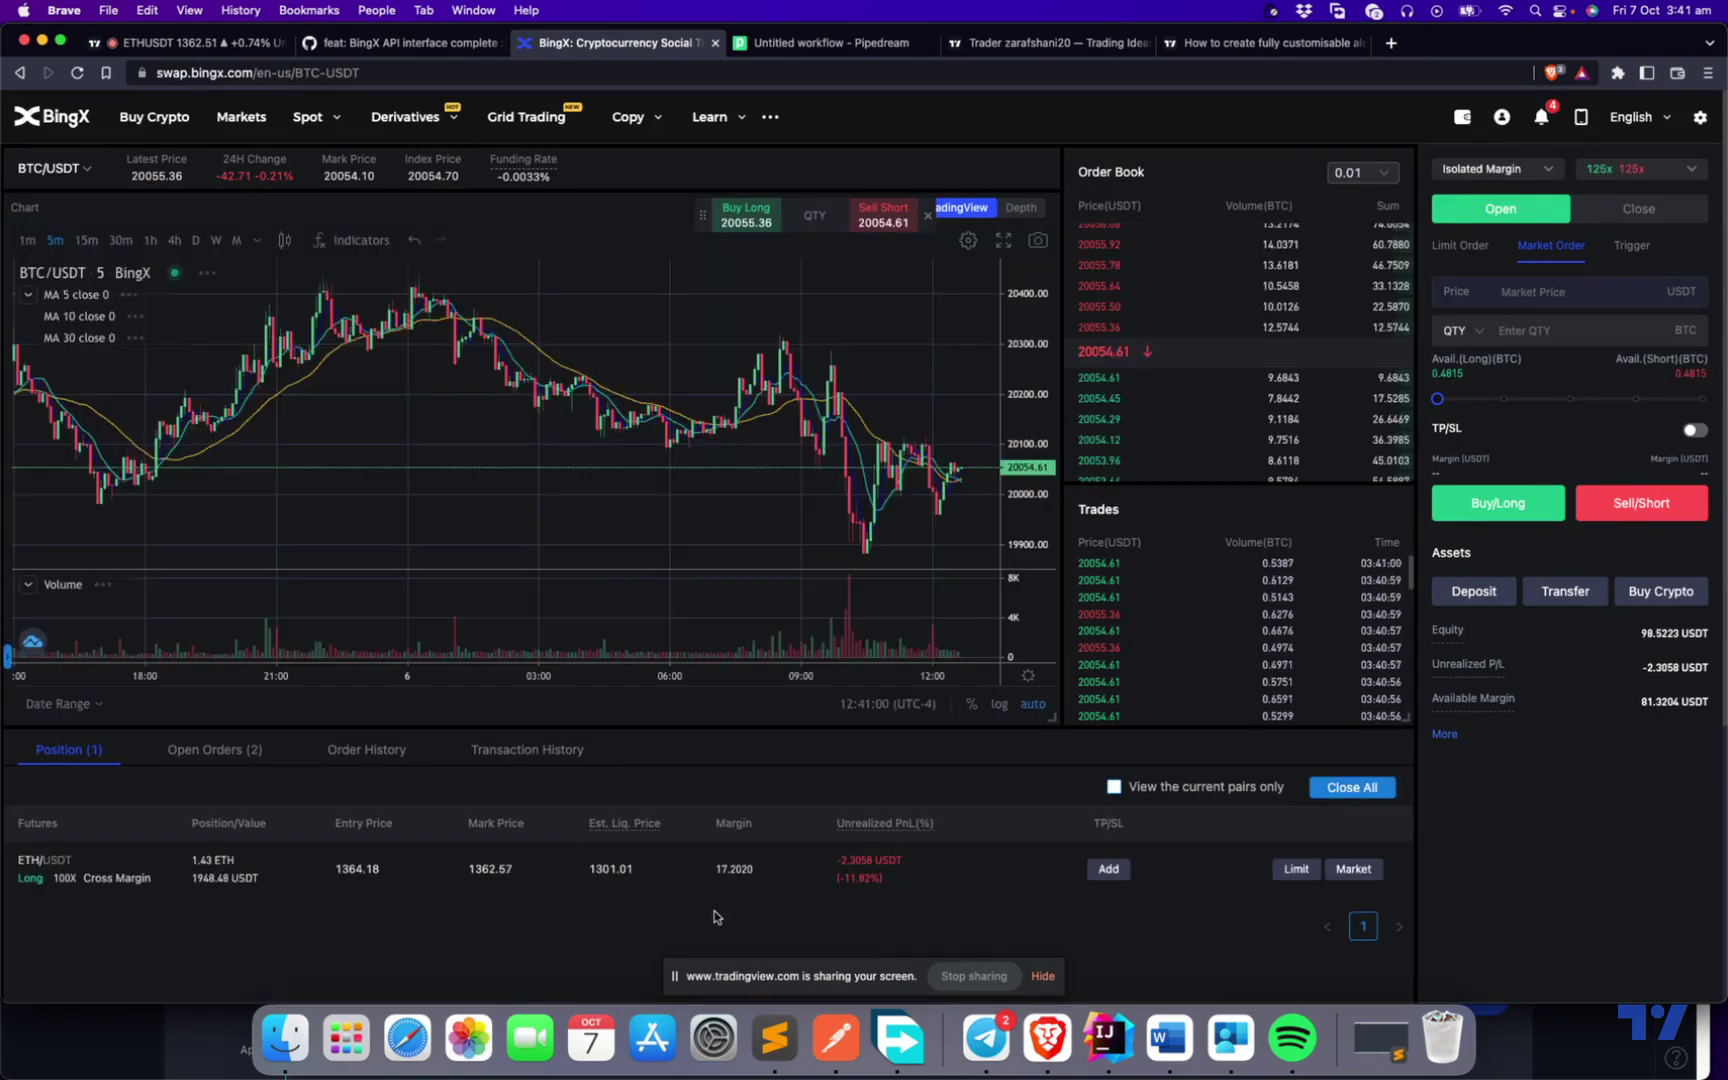
scroll(734, 918, down, 2)
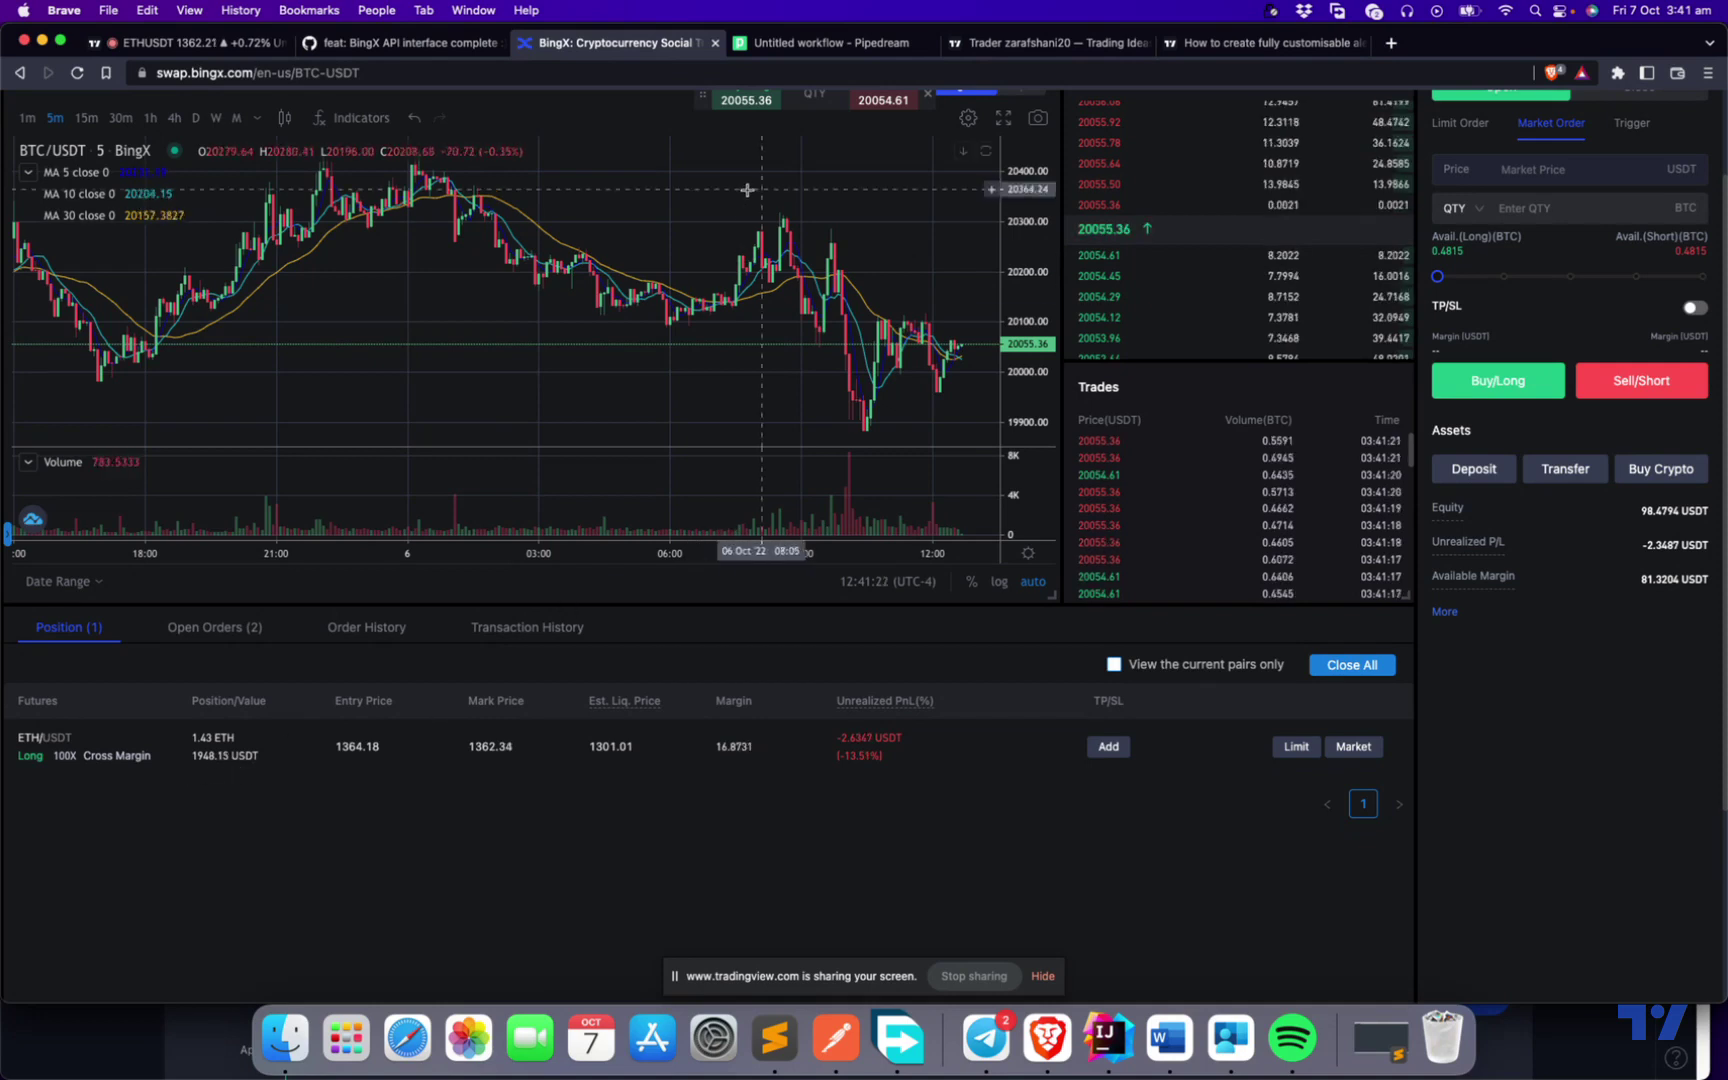
click(830, 42)
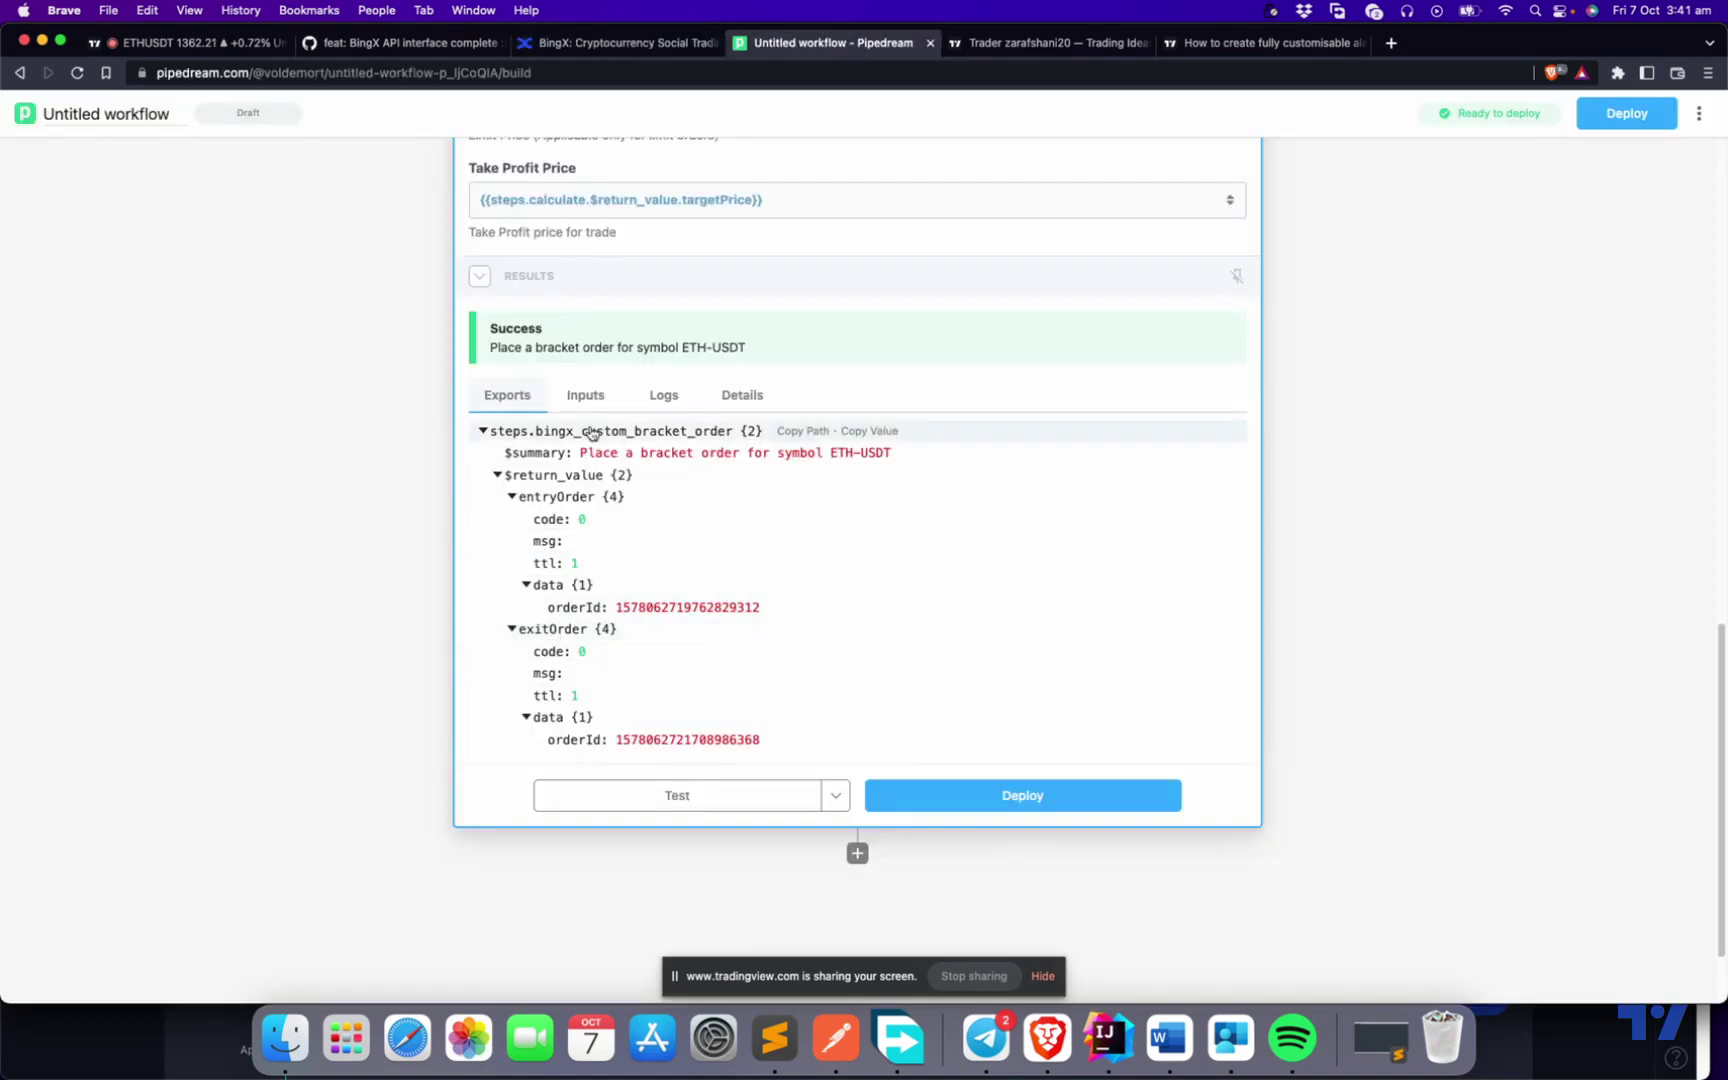
Expand the calculate step's results and configuration to review the computed prices.
scroll(474, 498, up, 10)
scroll(383, 517, up, 4)
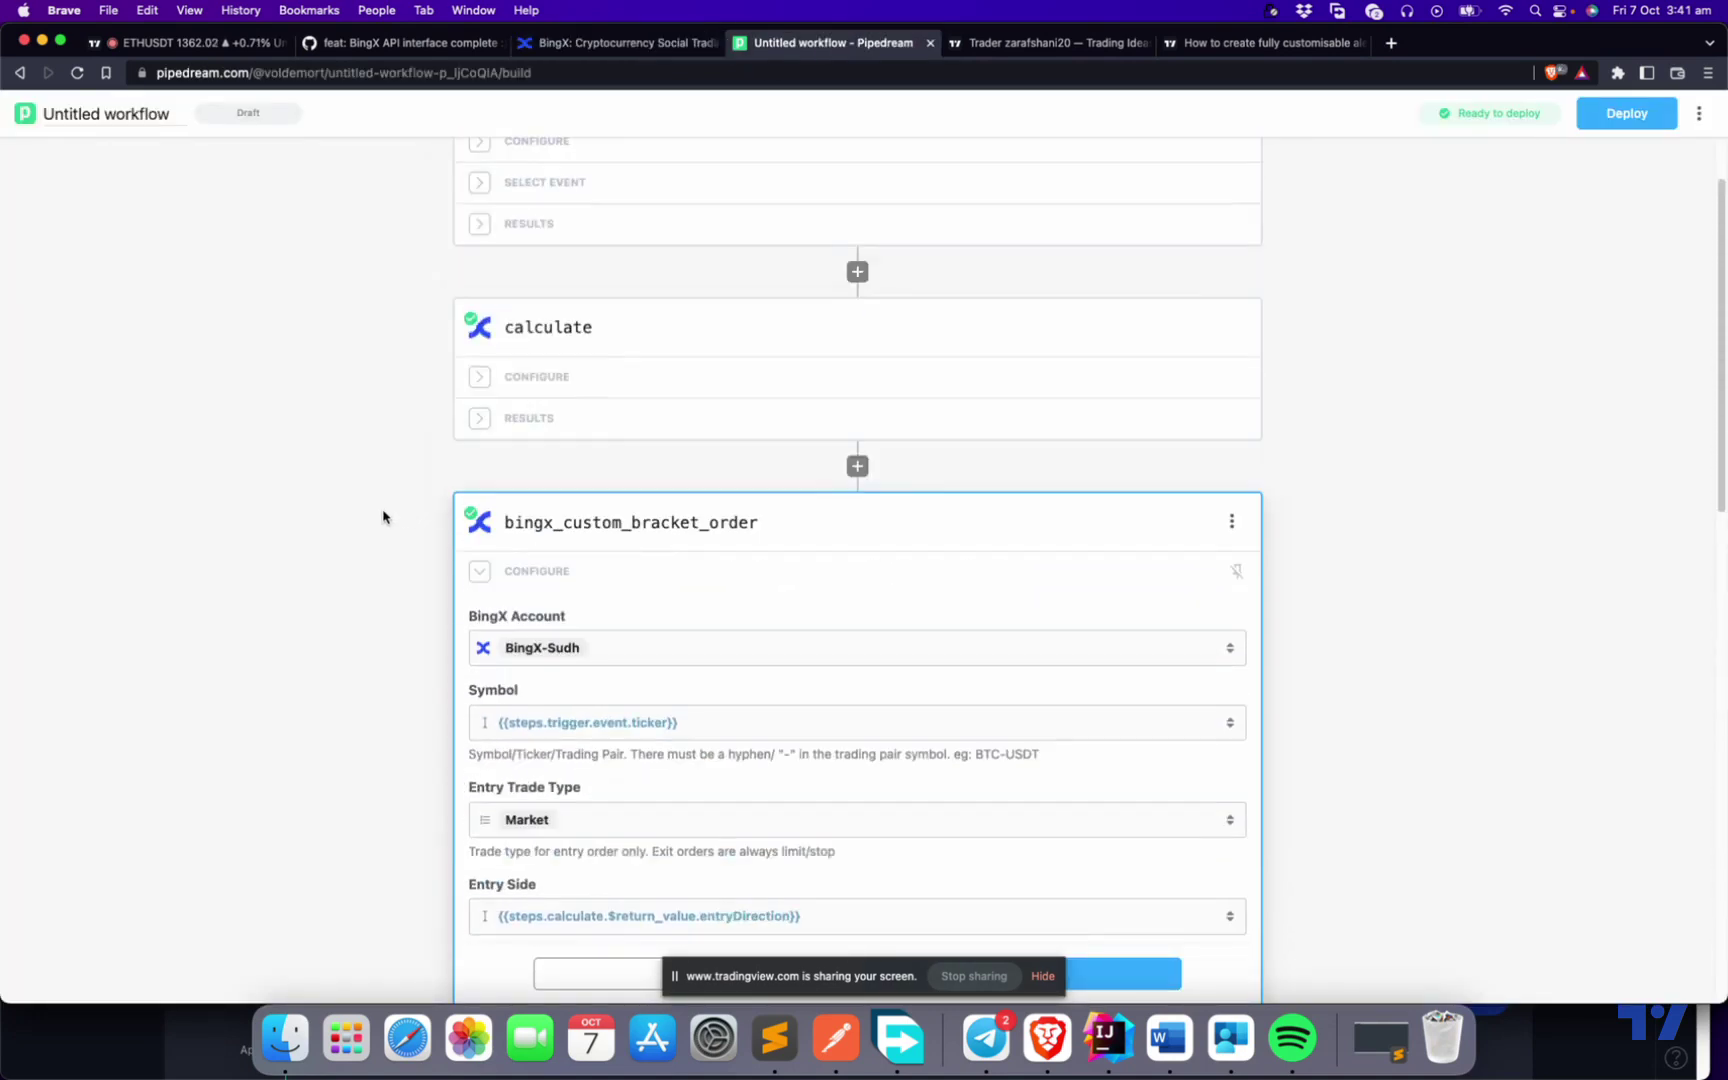
click(512, 420)
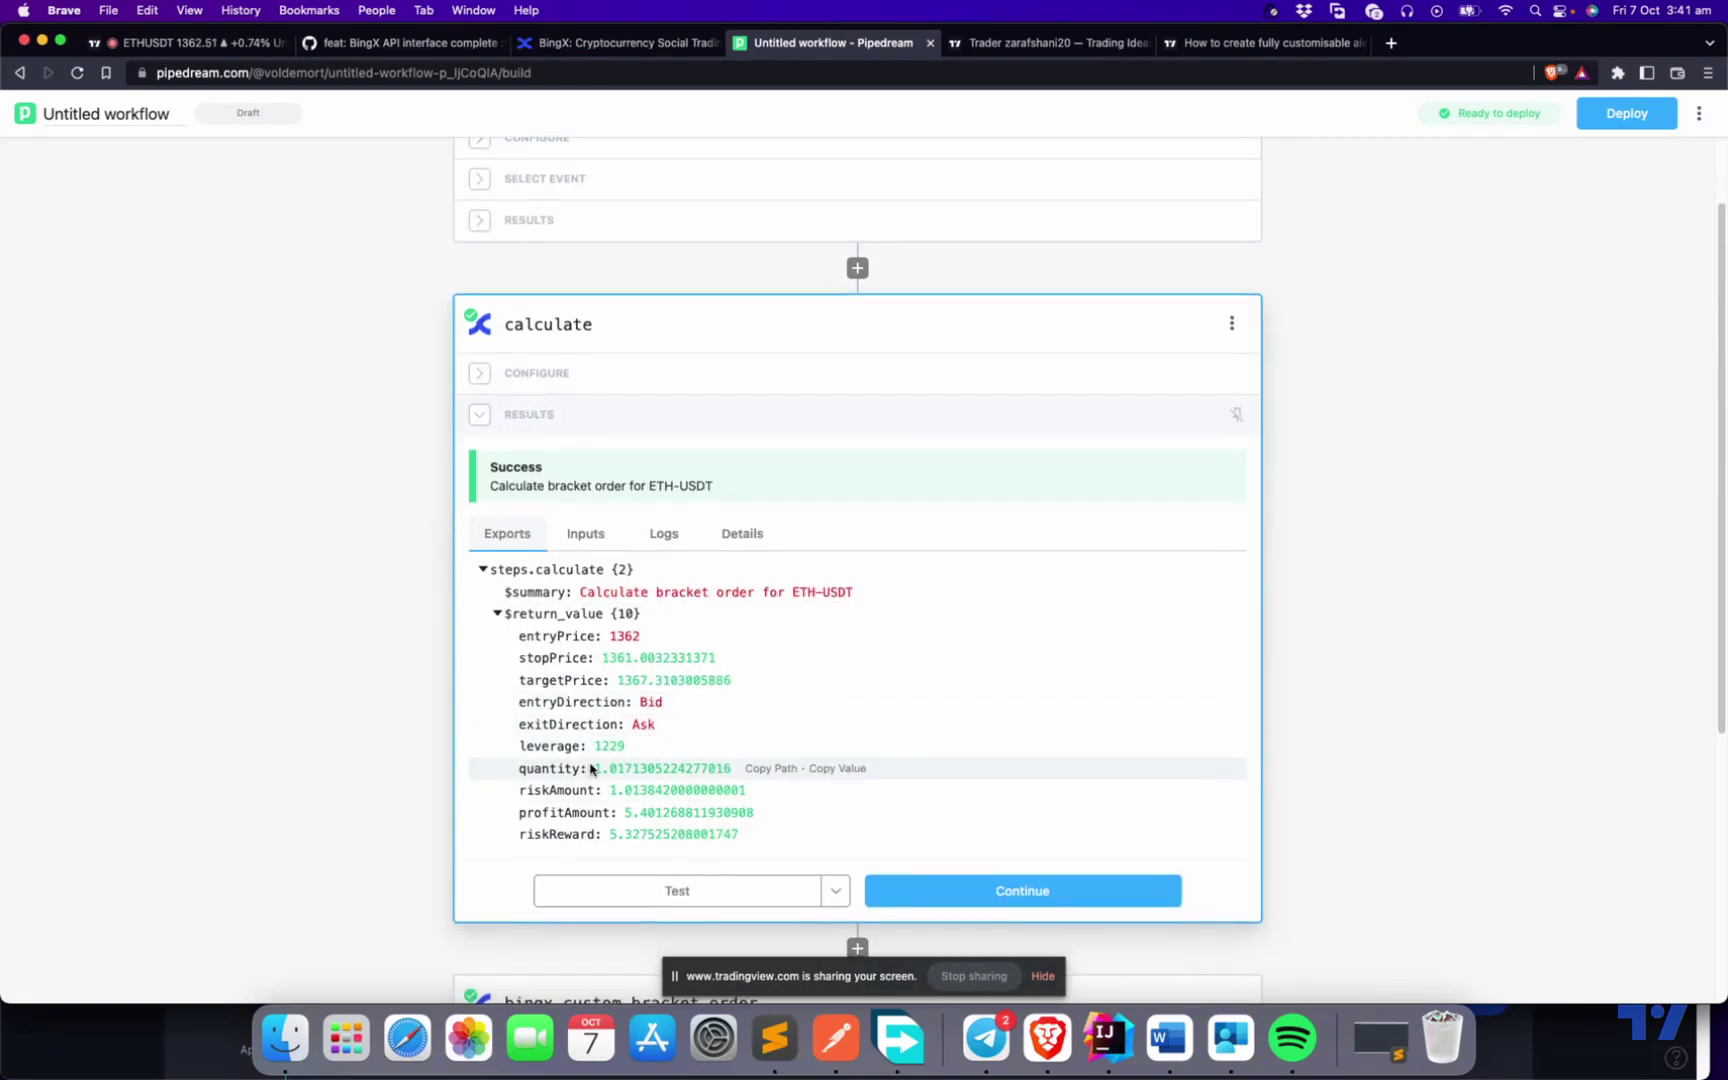
scroll(545, 595, up, 2)
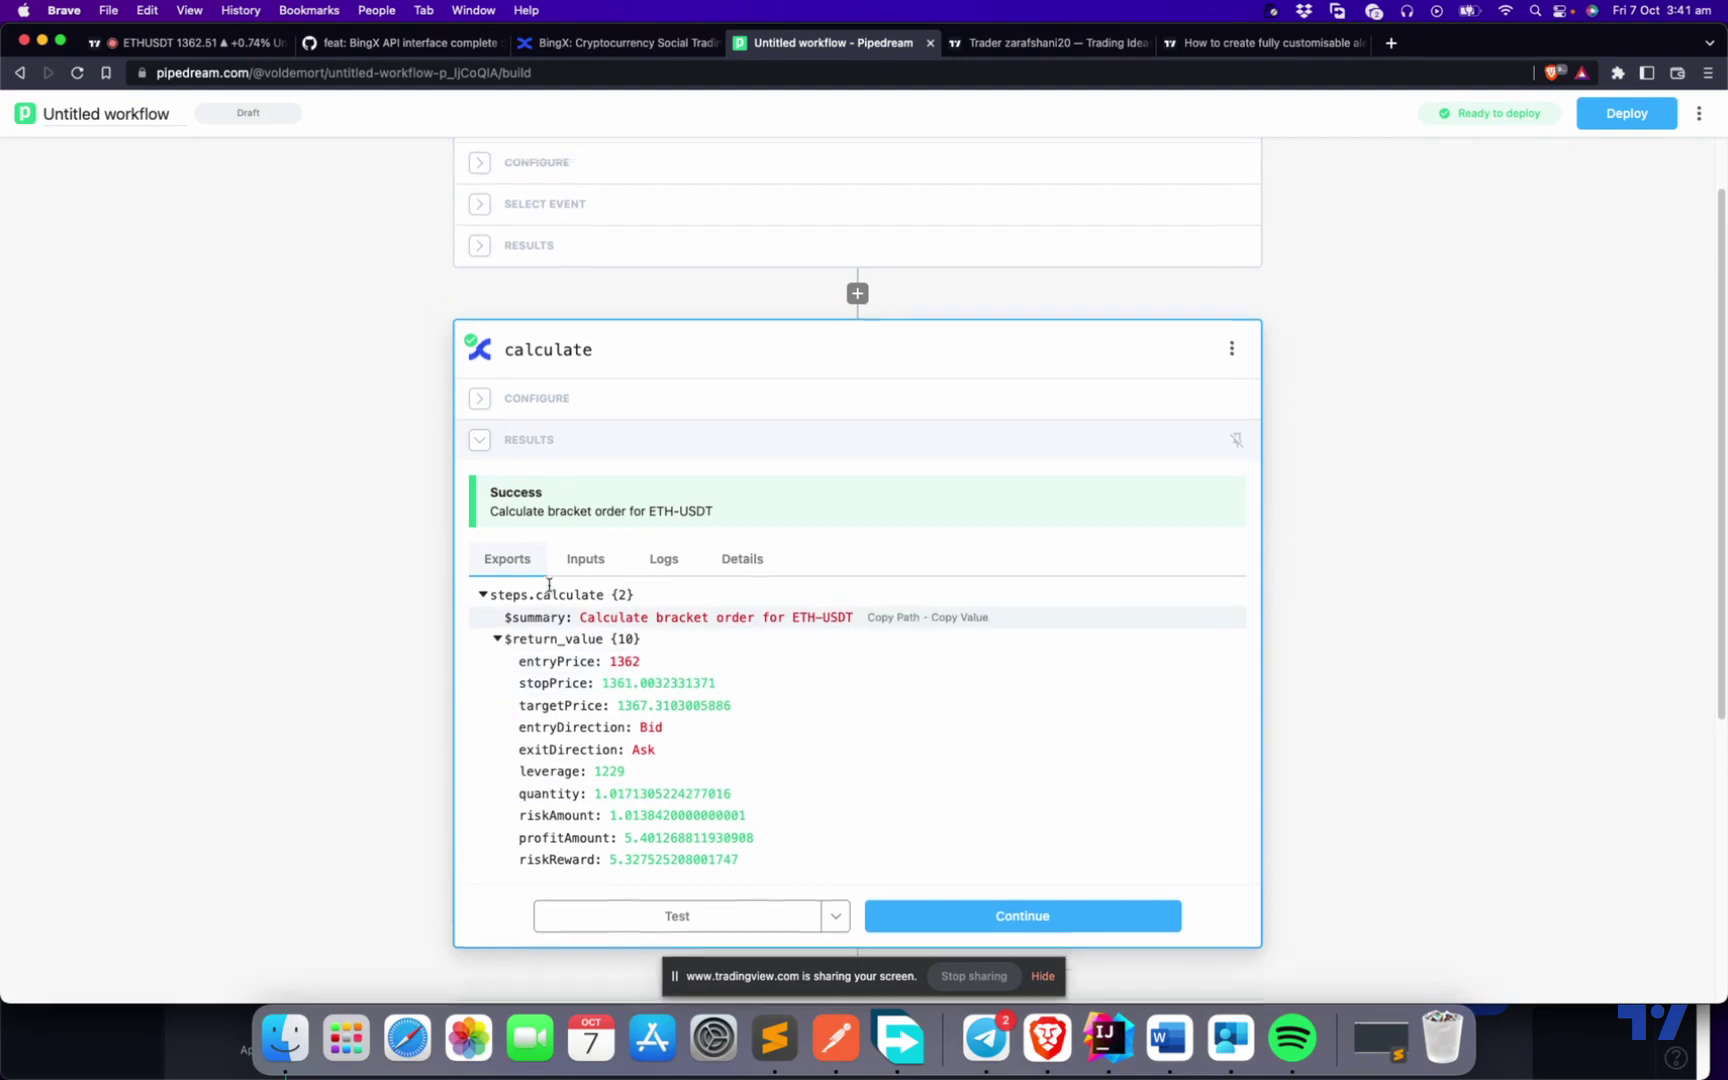
click(540, 484)
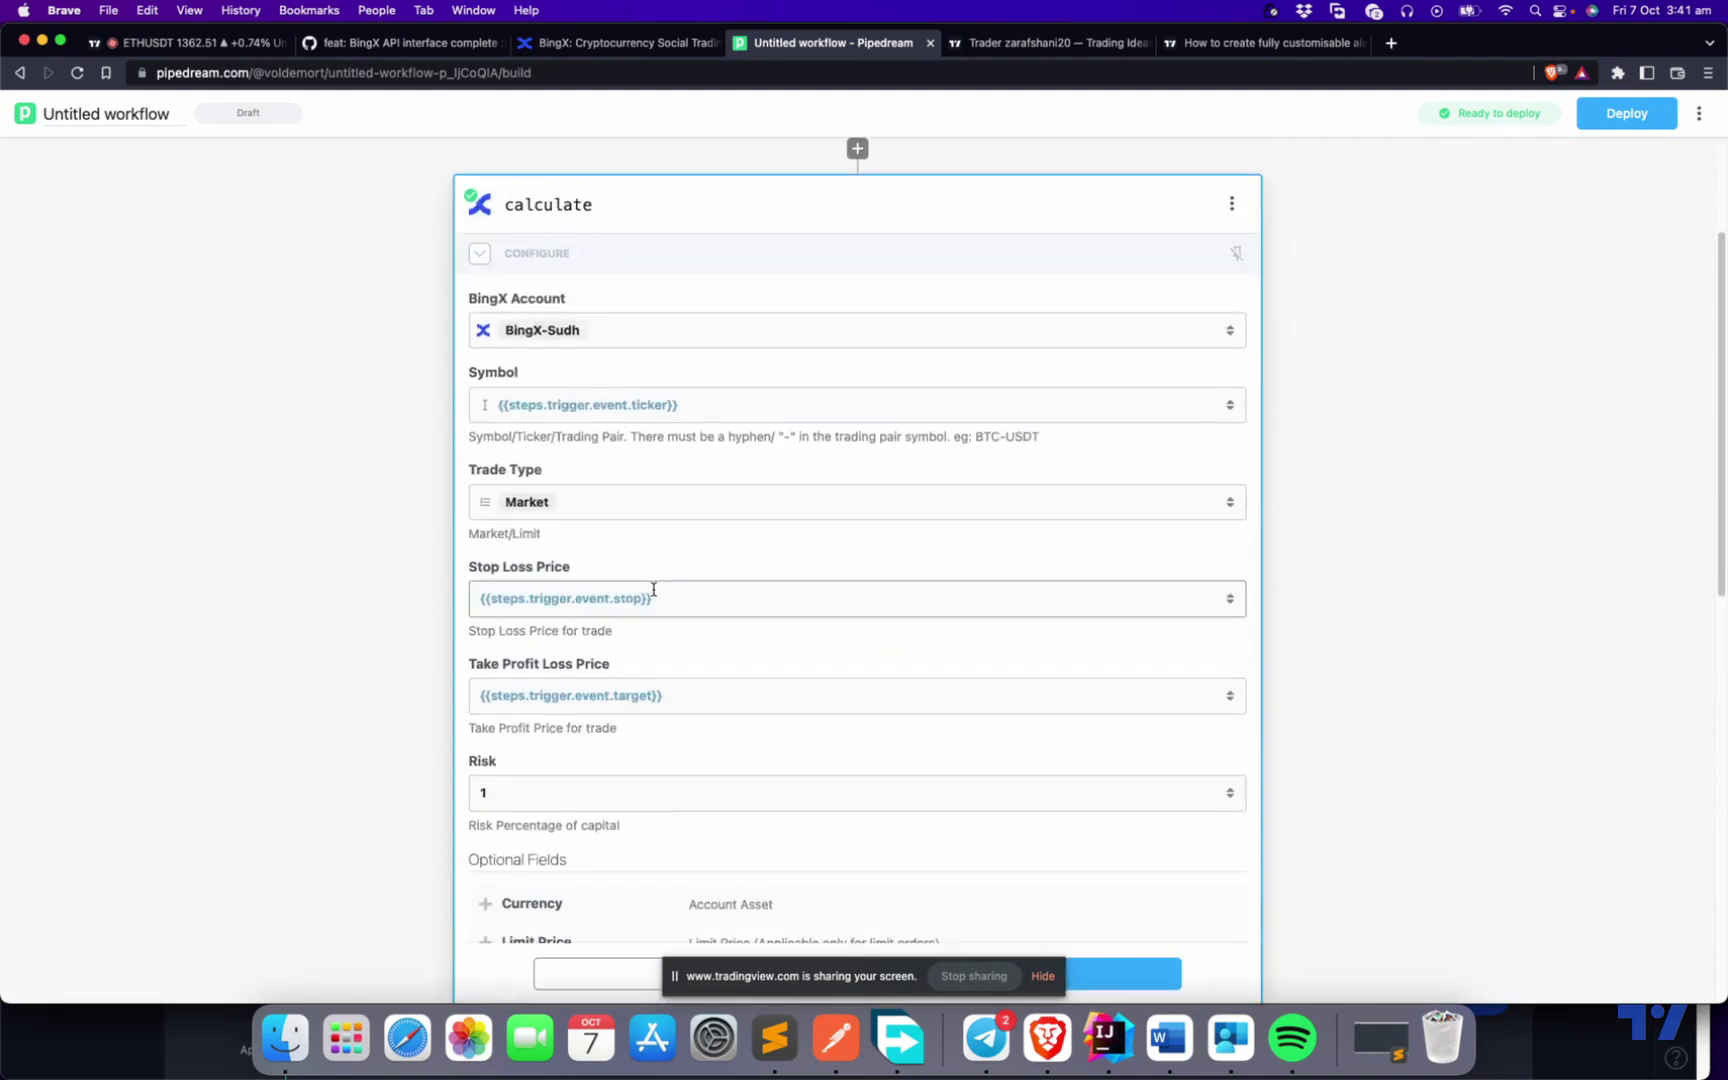
scroll(455, 810, down, 3)
scroll(460, 810, down, 5)
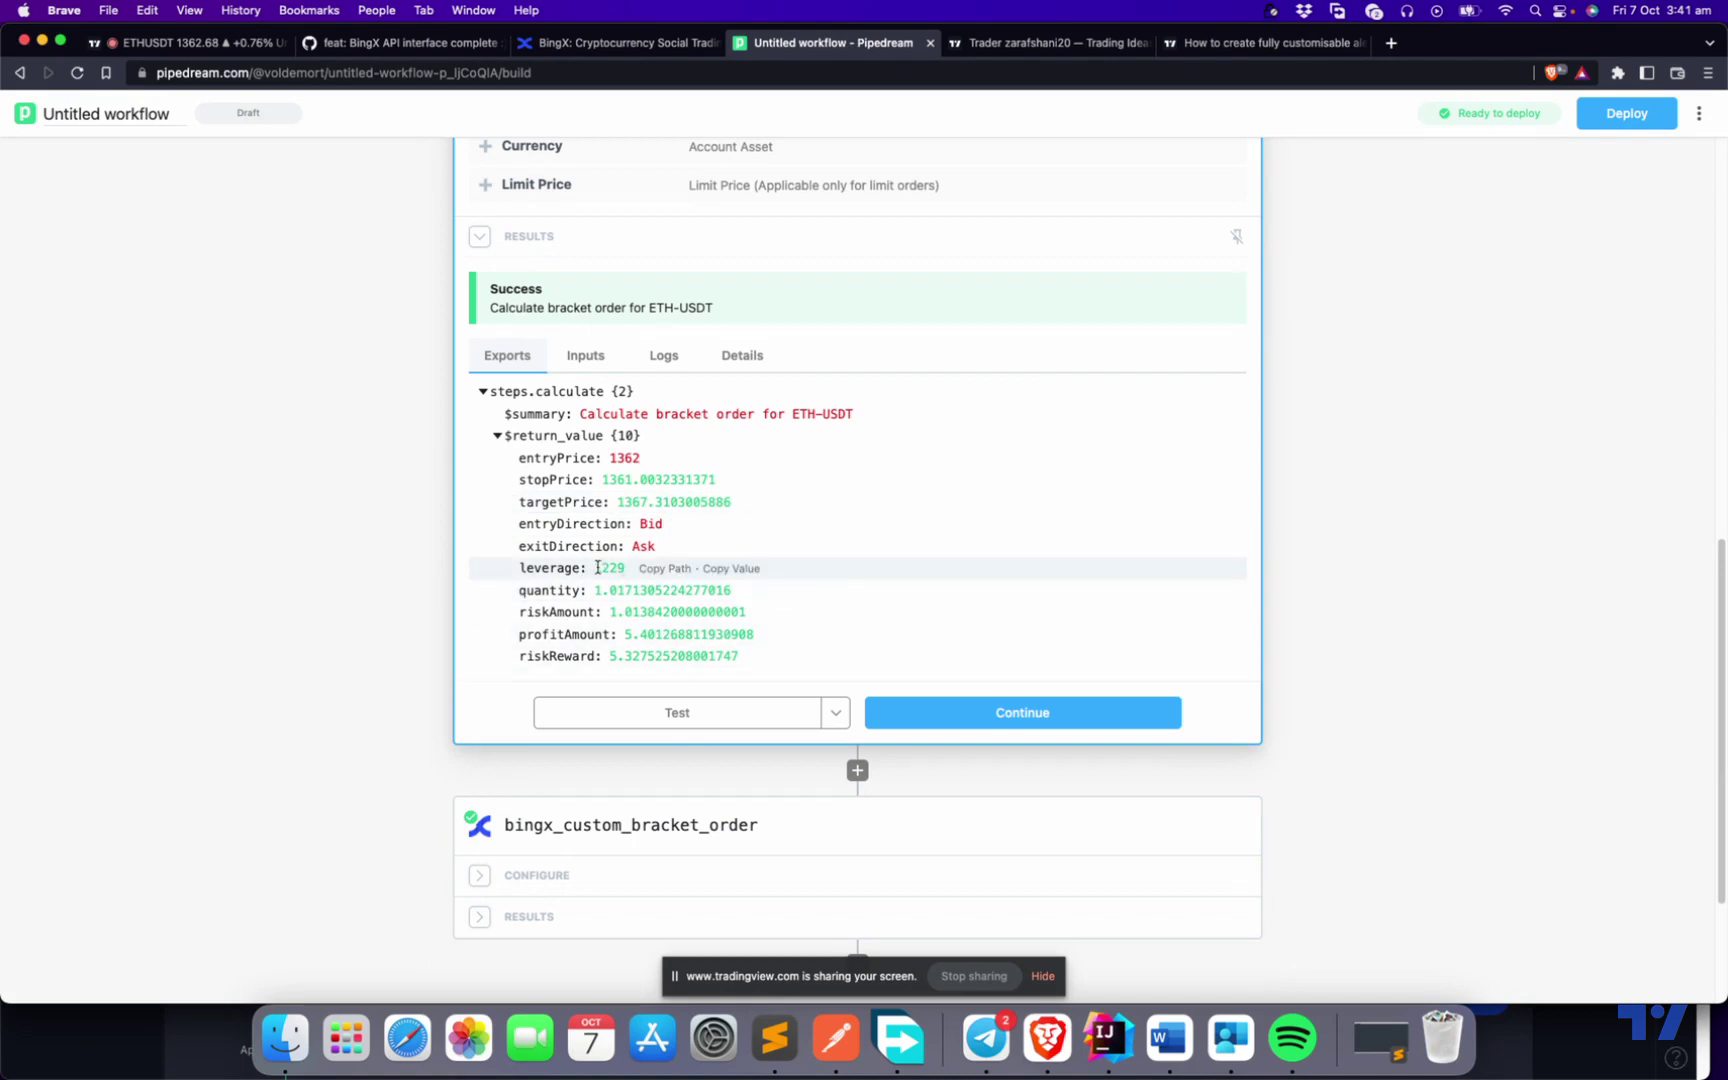
Check the bracket order step's two returned order IDs and deploy the workflow.
scroll(385, 498, up, 6)
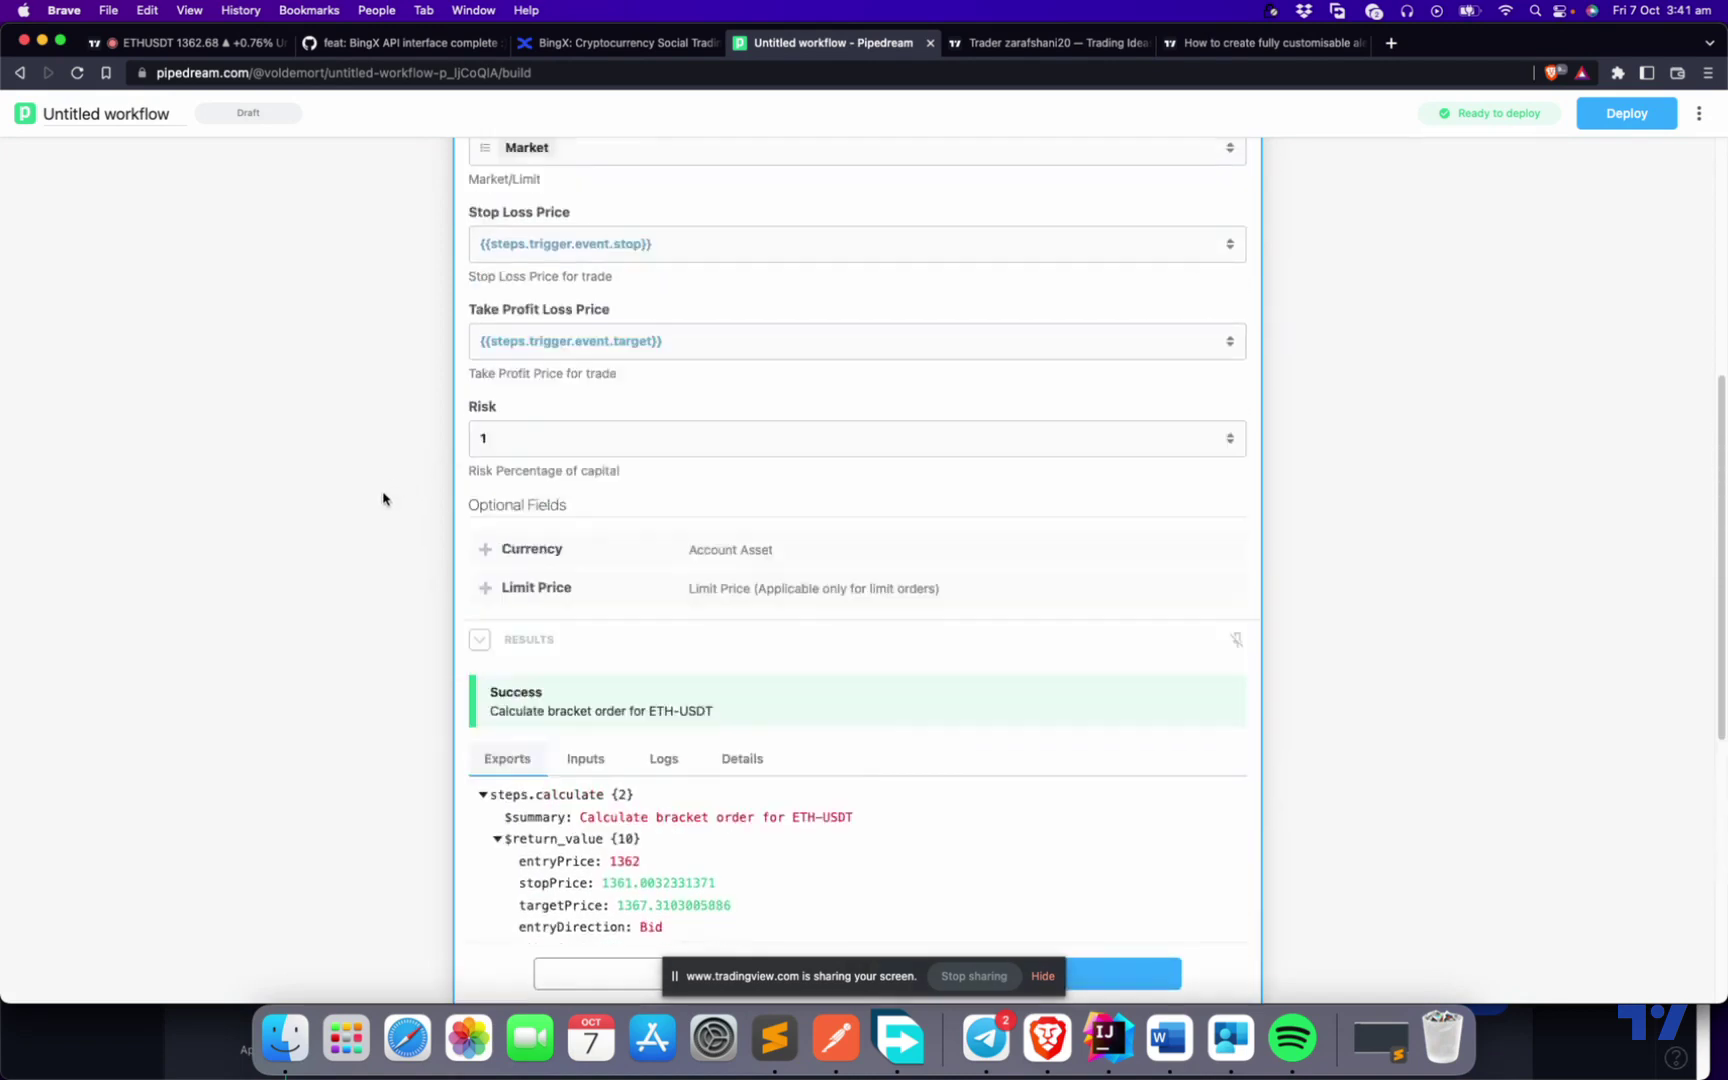
scroll(383, 498, up, 3)
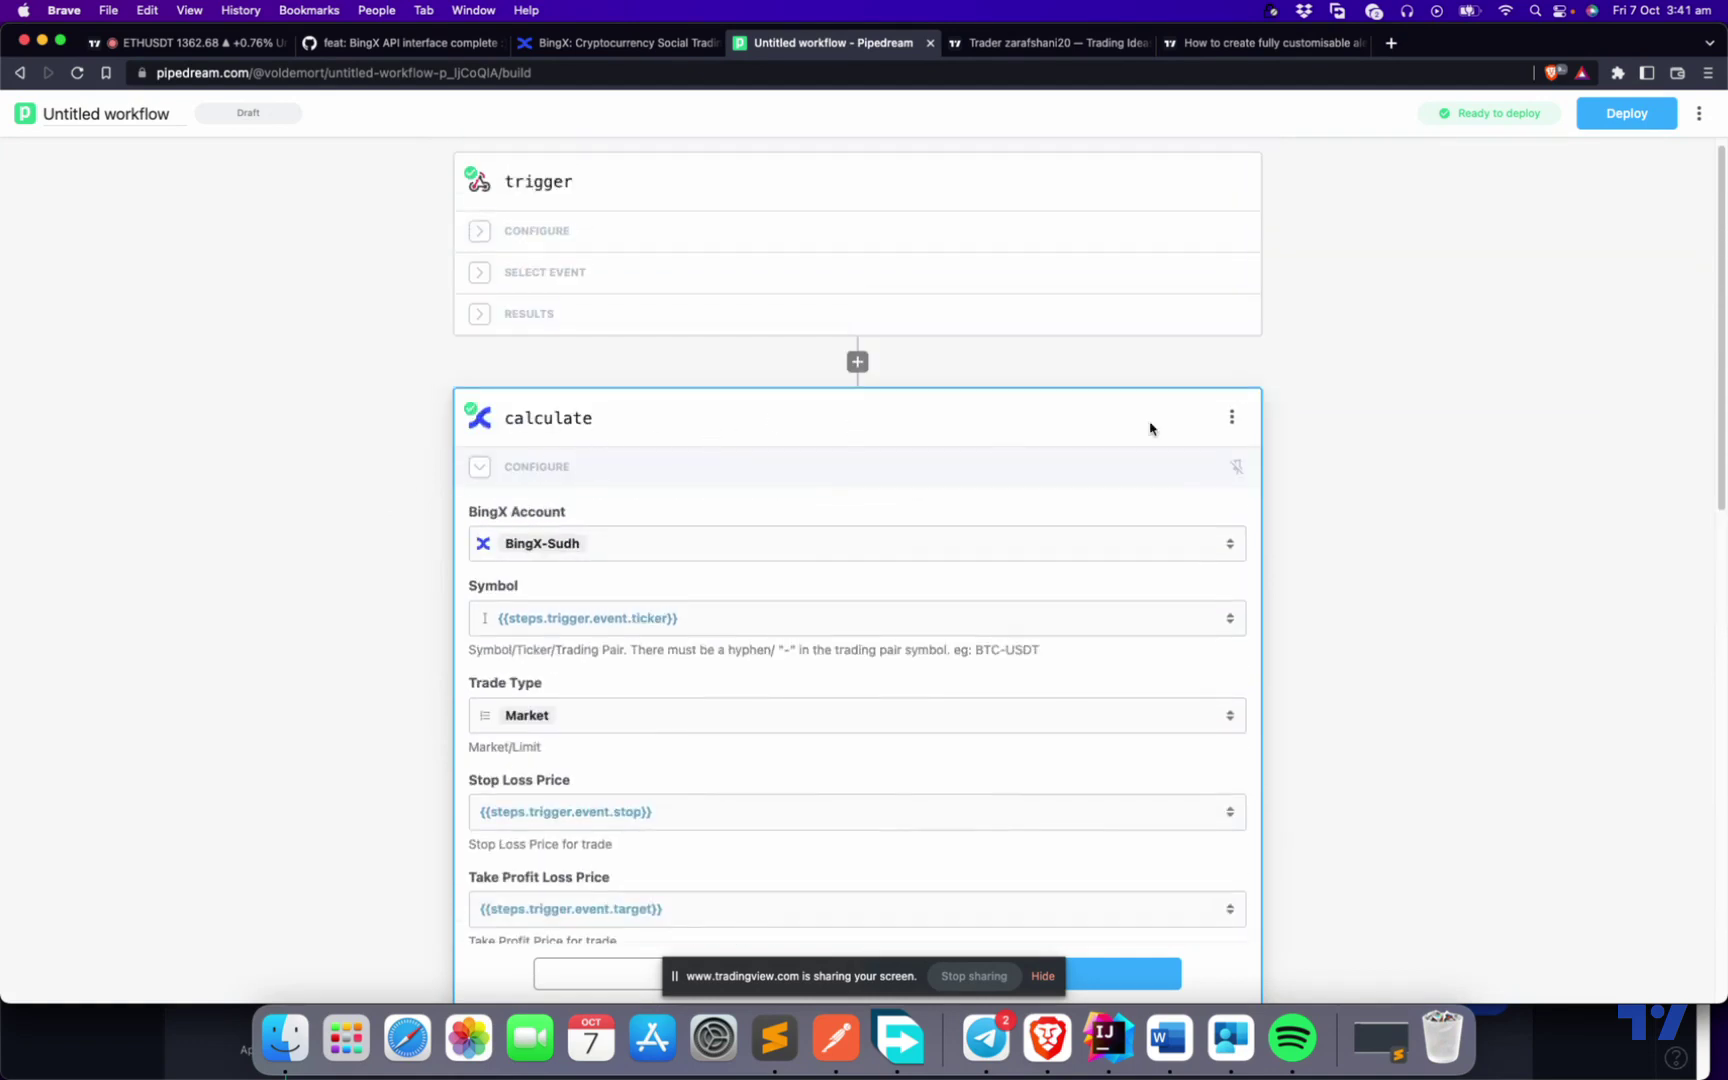
scroll(710, 617, down, 8)
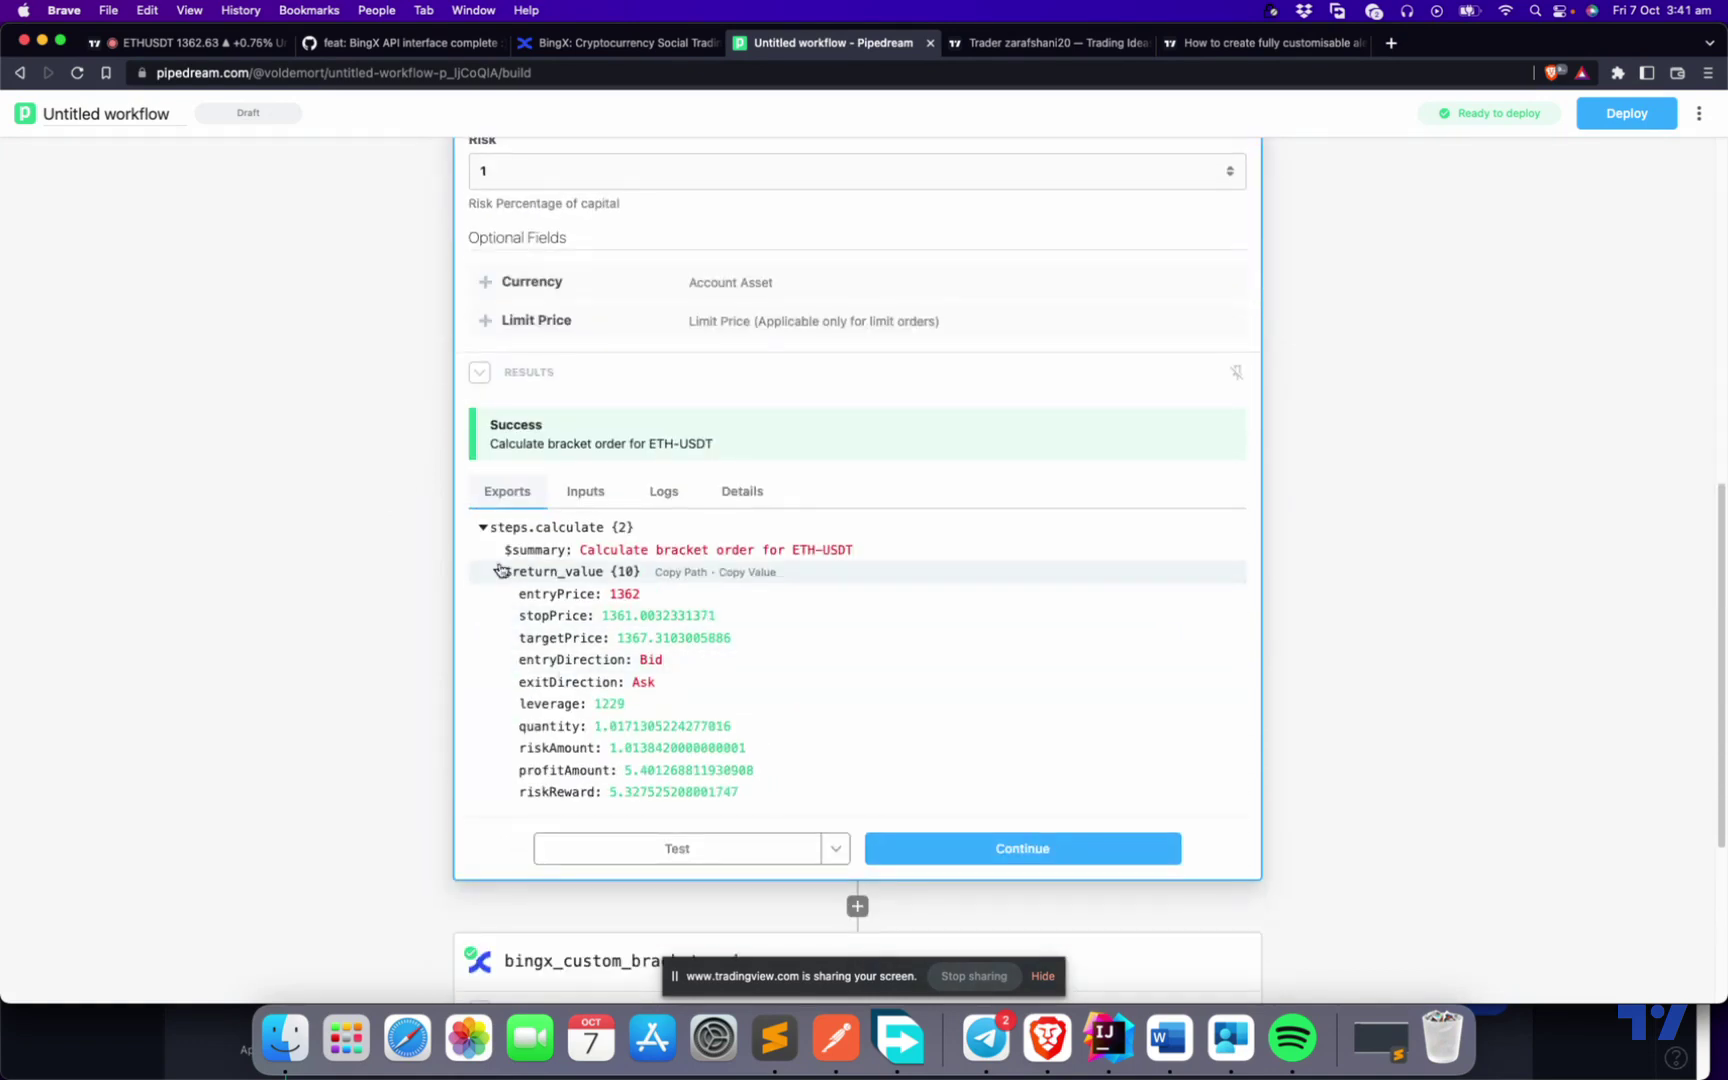
scroll(720, 600, down, 5)
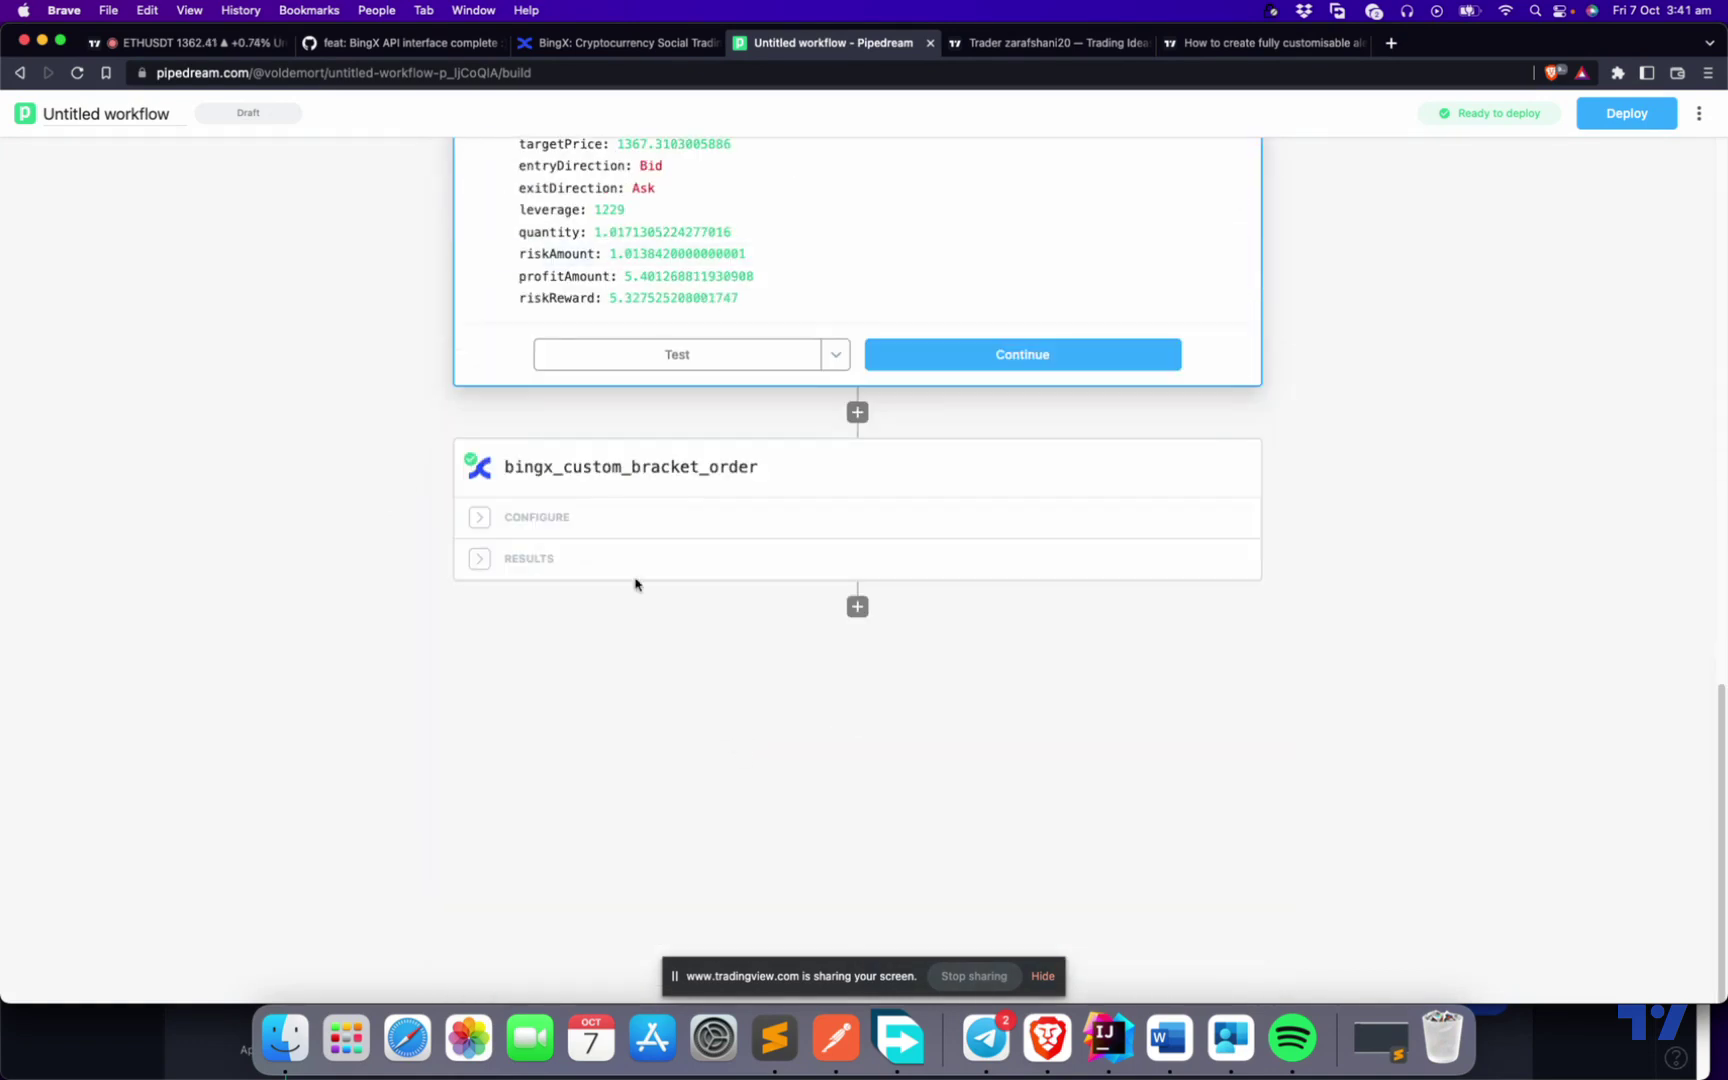
click(528, 559)
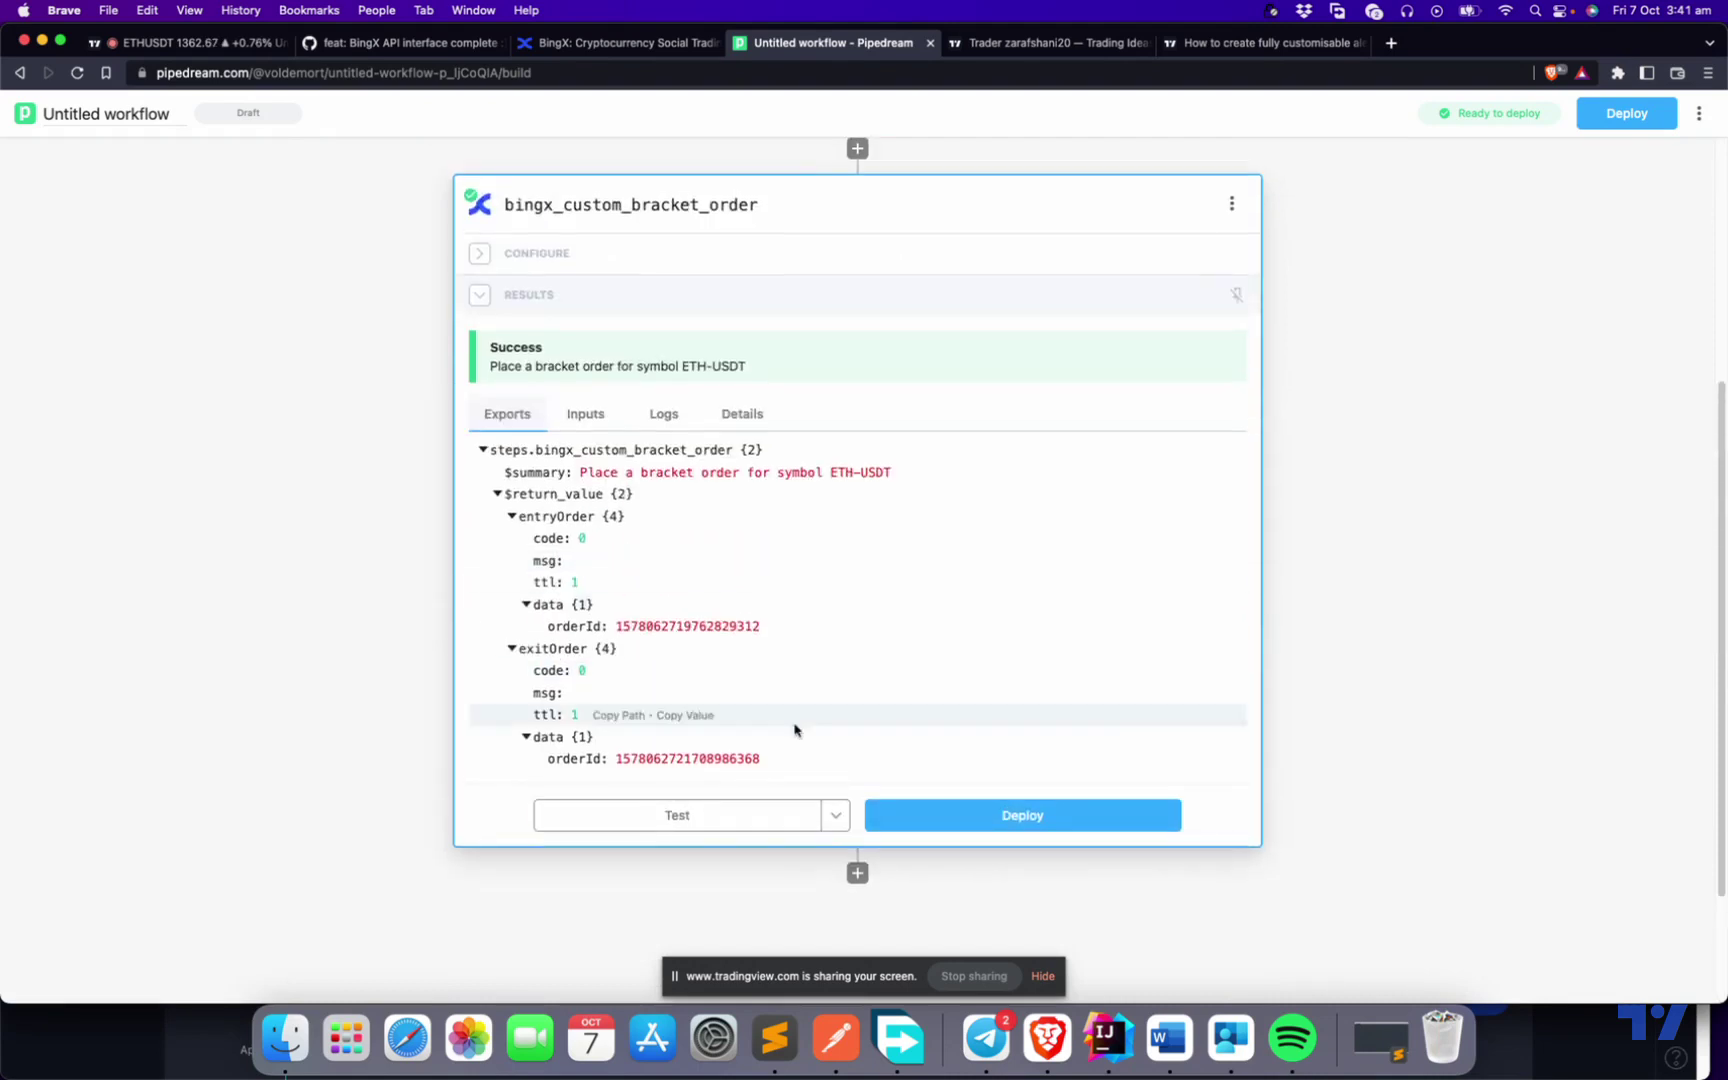
scroll(900, 780, down, 7)
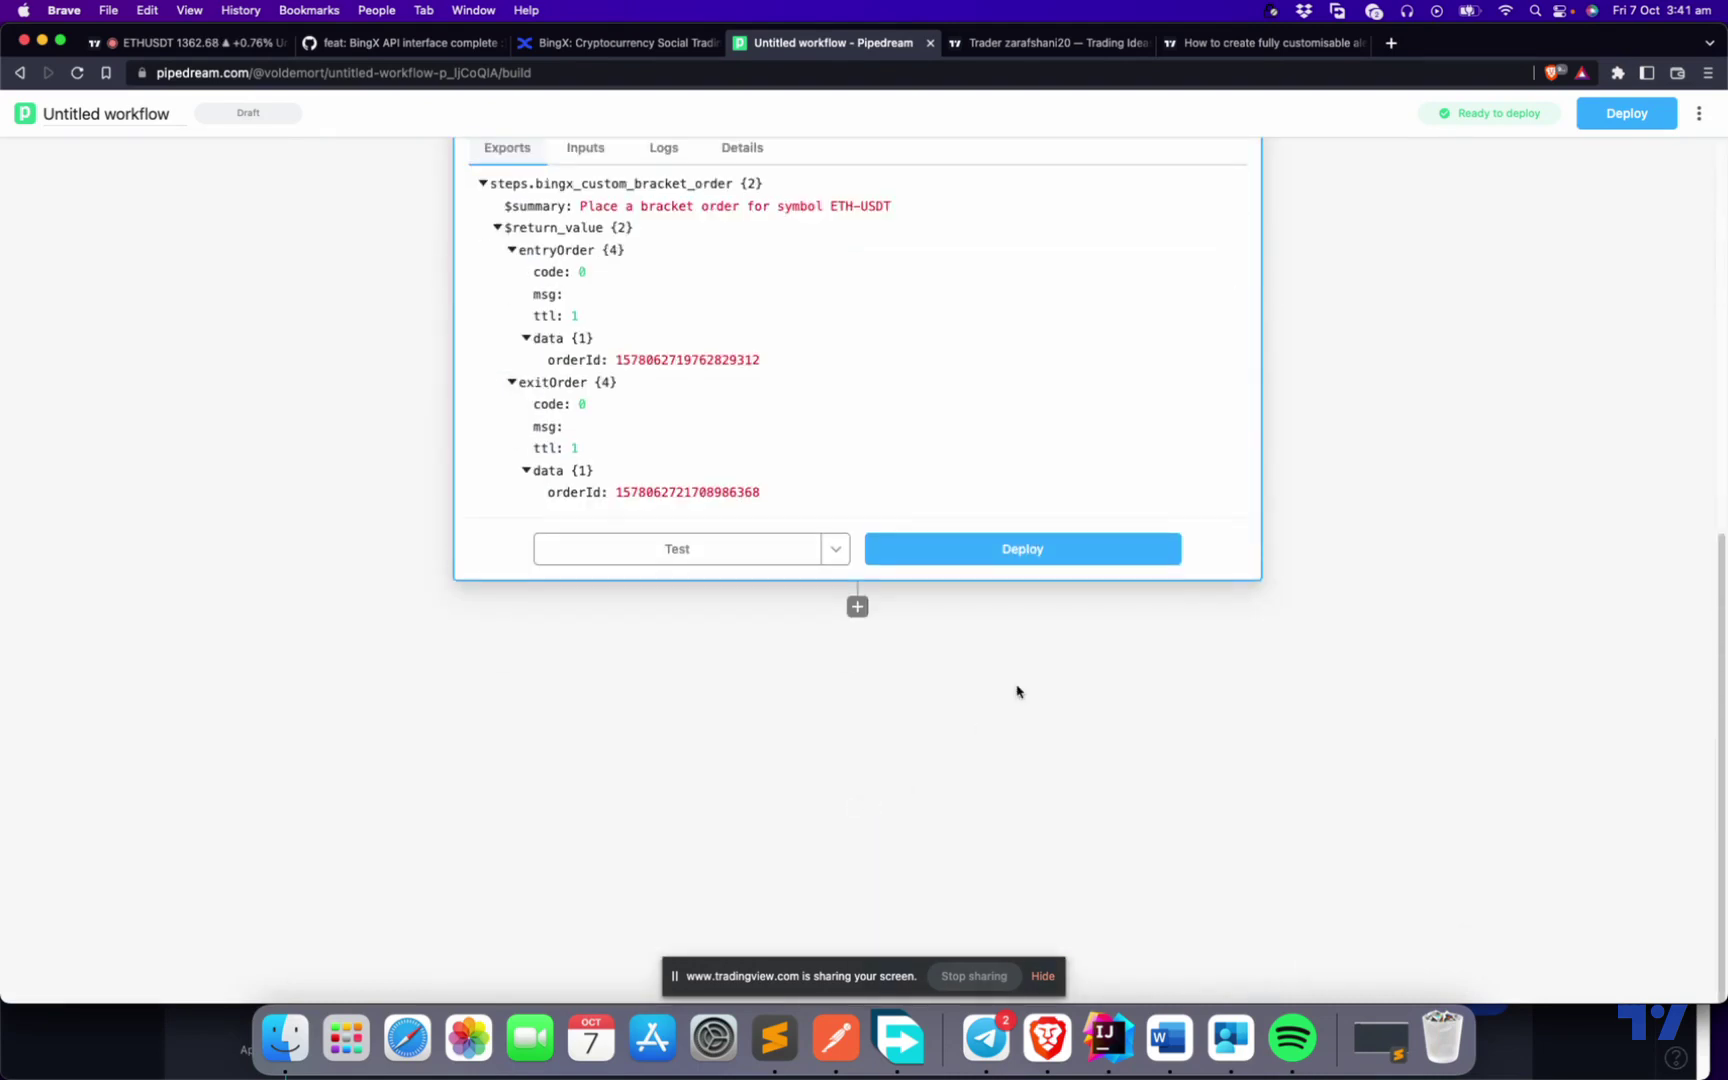
click(1050, 555)
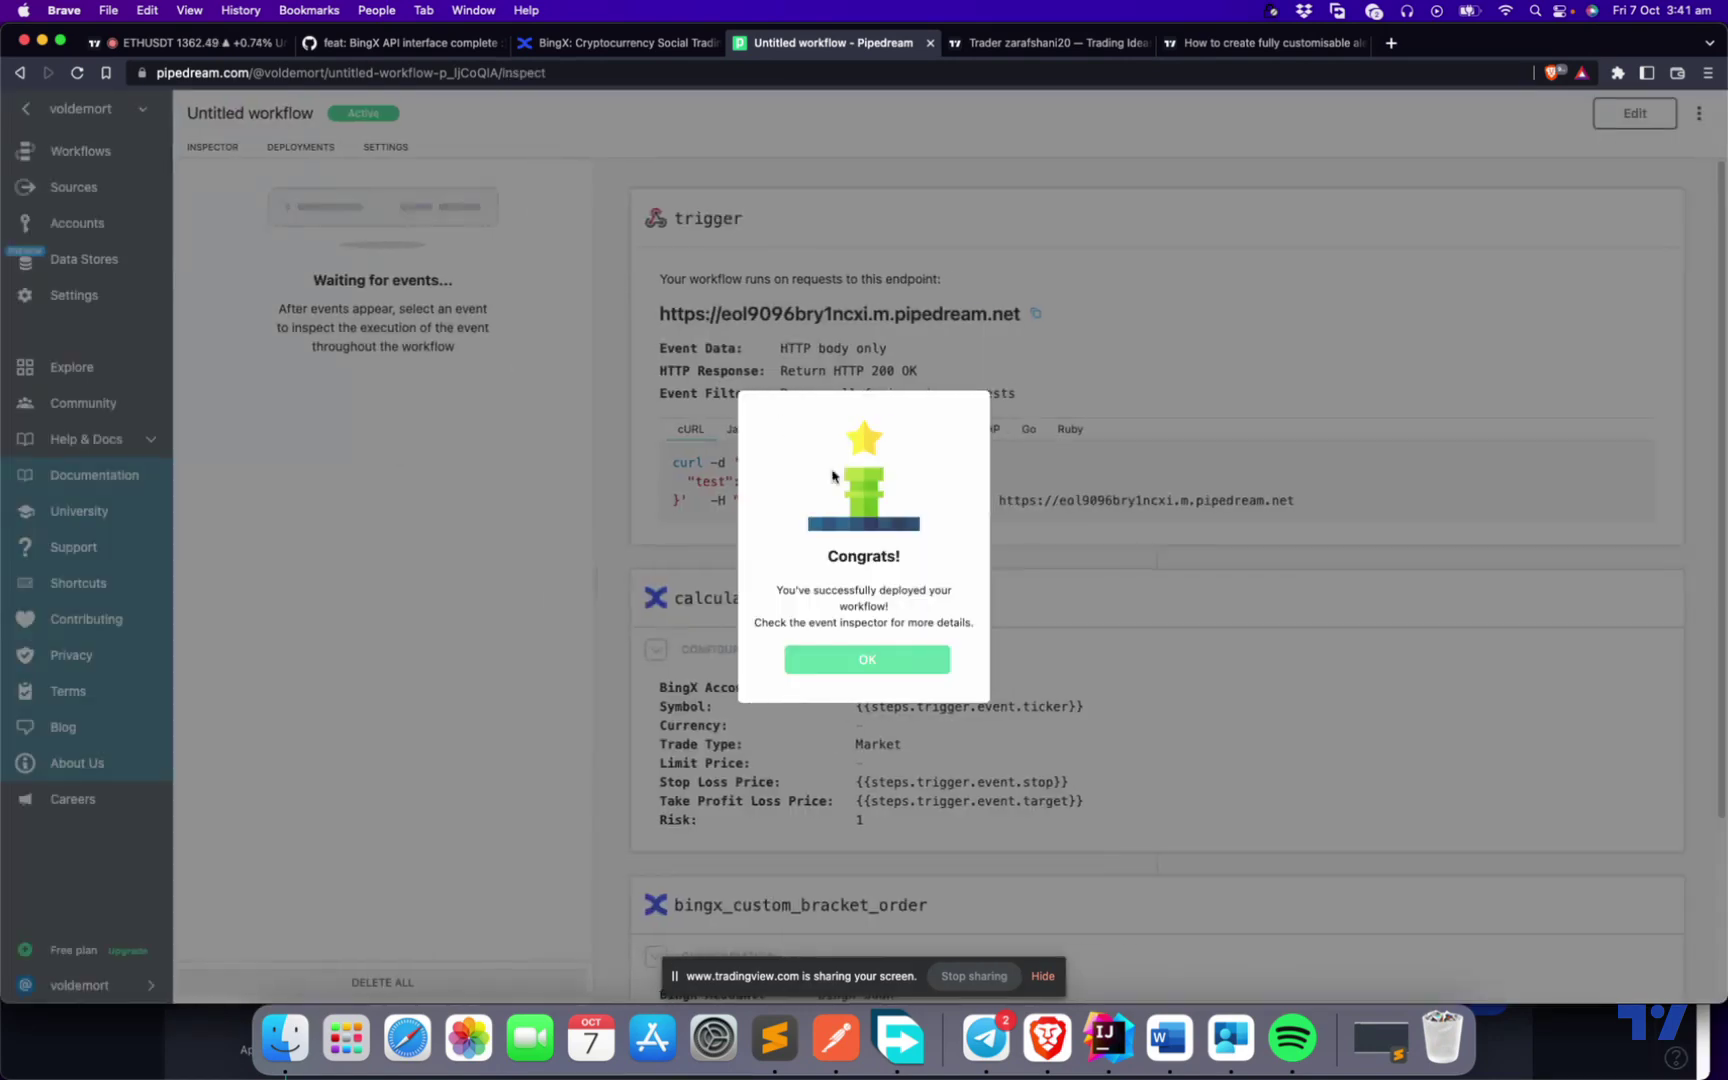
Acknowledge the deployment so the workflow stays Active, then return to the TradingView ETHUSDT chart.
click(891, 665)
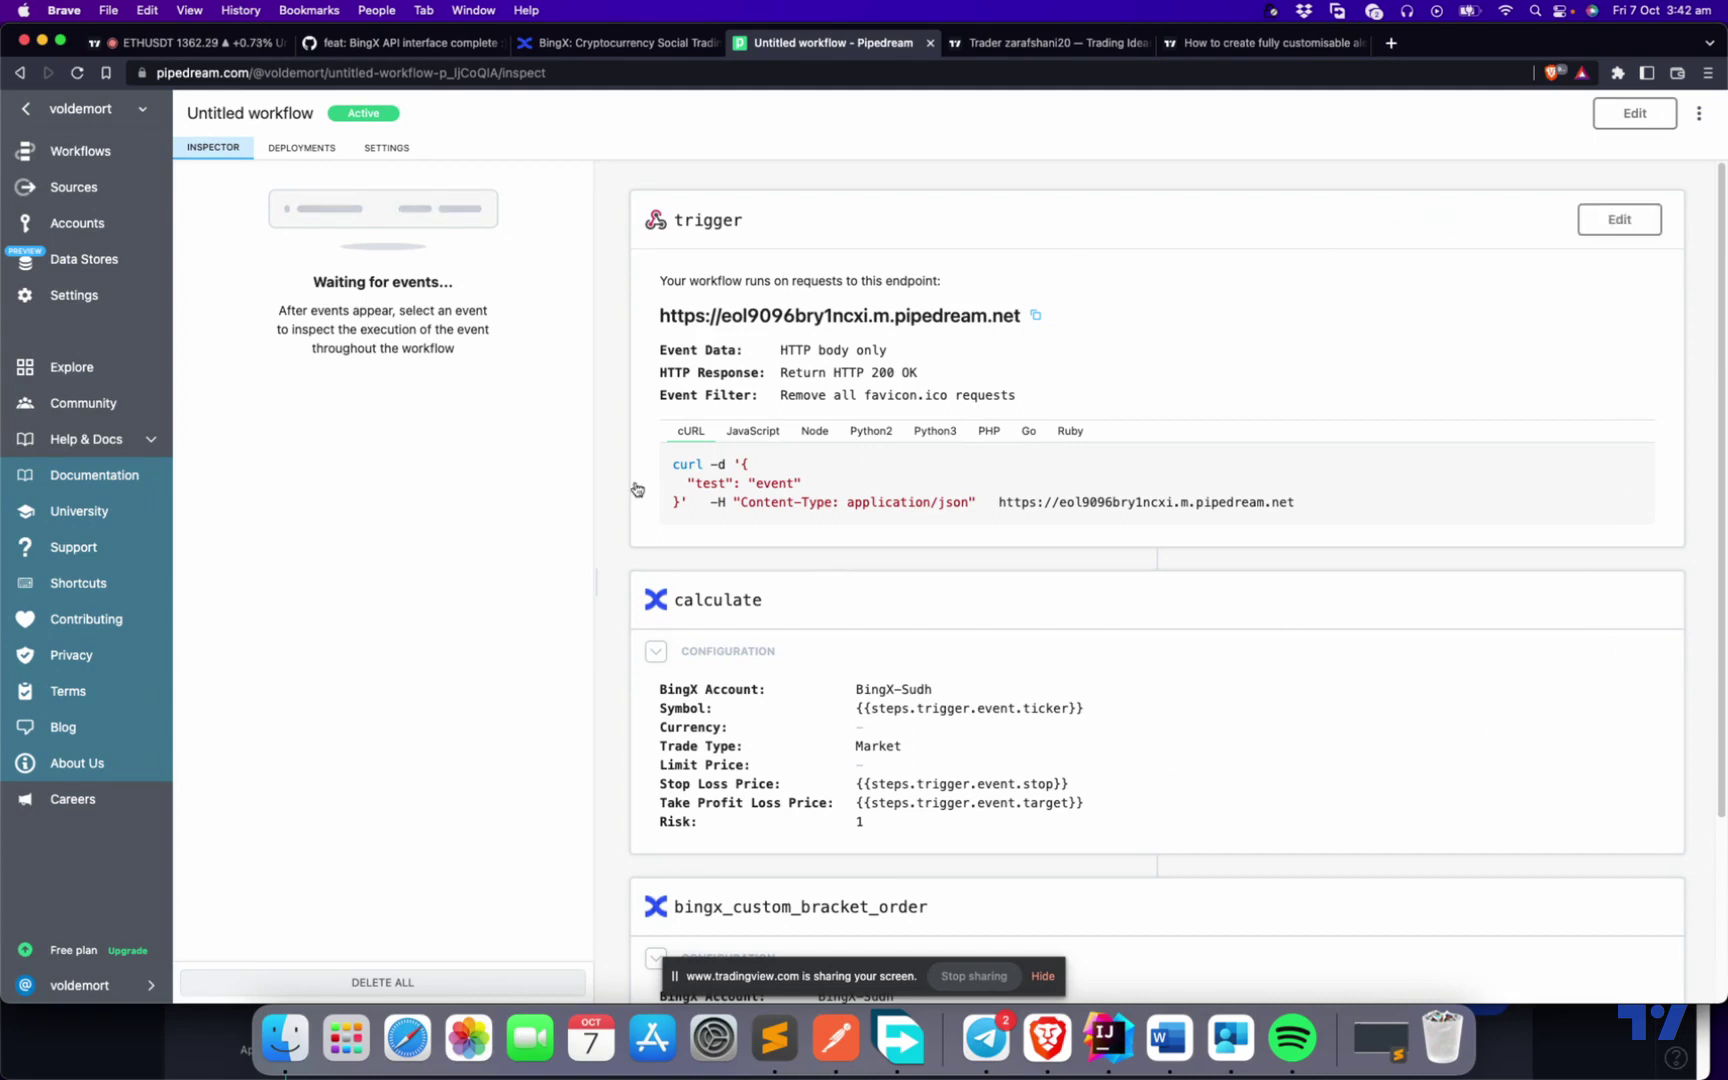
click(208, 45)
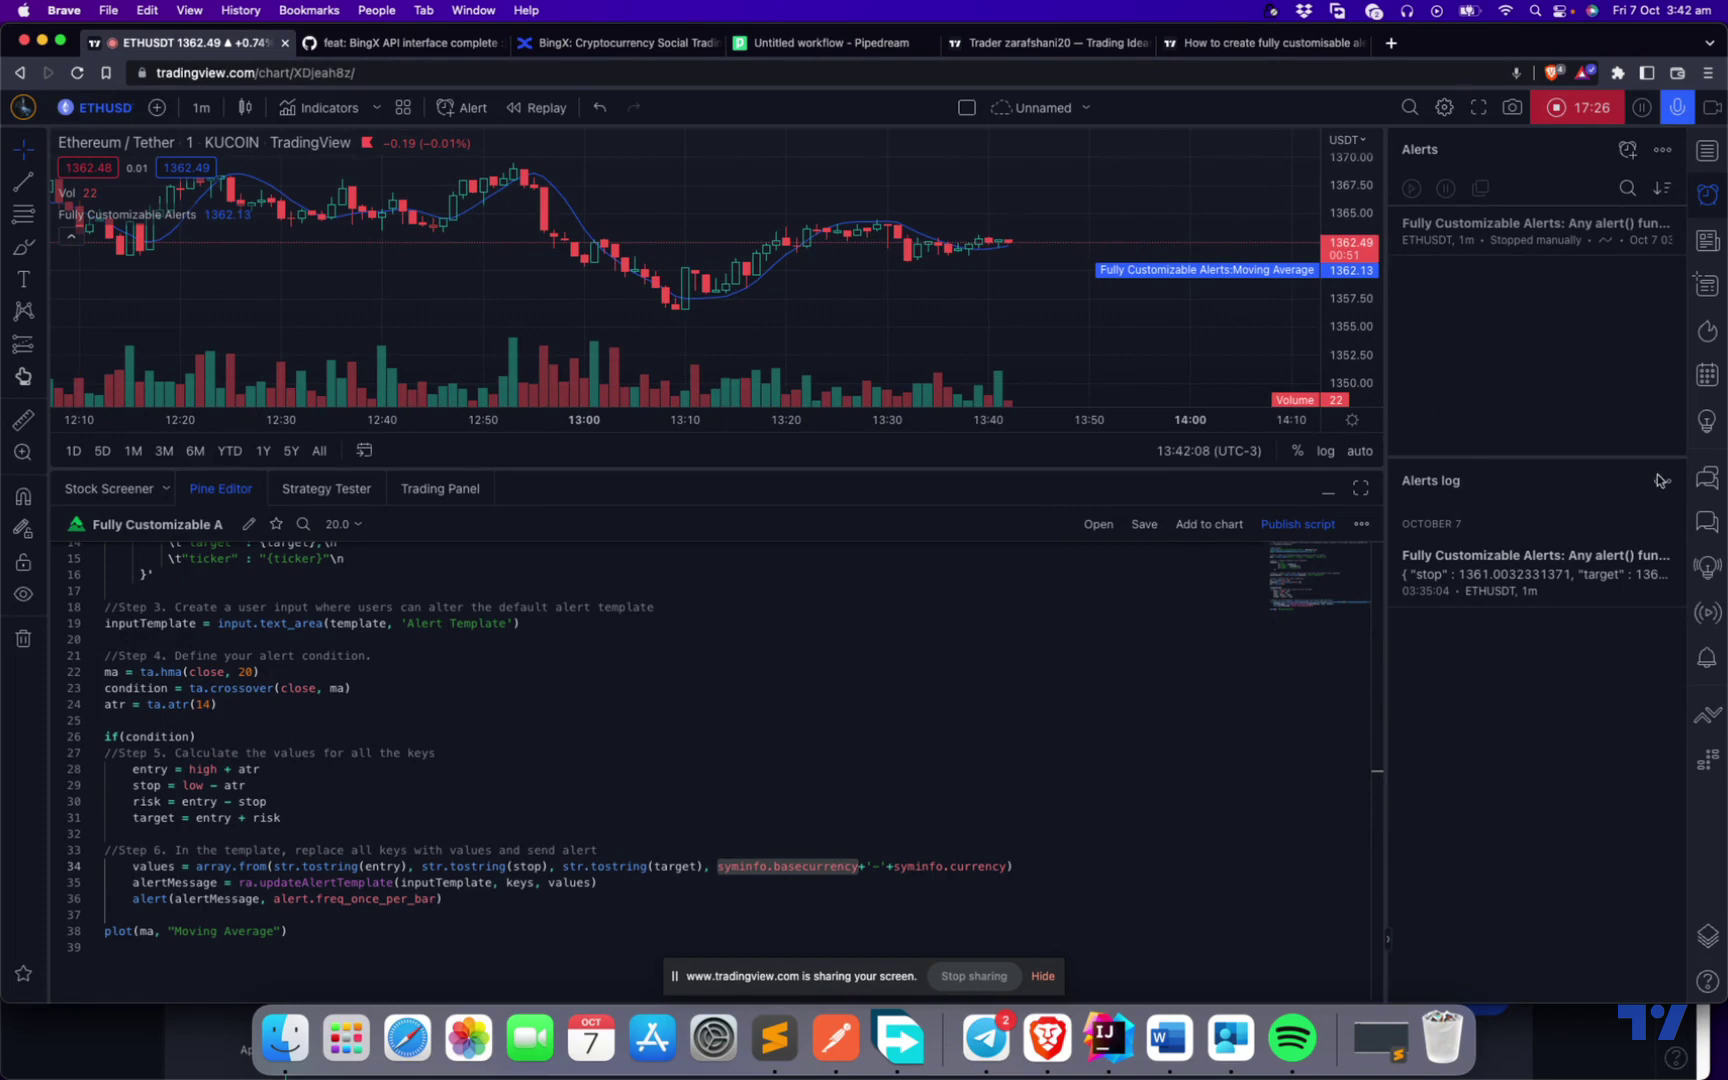
Read the latest alert message in TradingView's alerts log, then go to the BingX futures page.
mouse_move(1606, 584)
scroll(704, 815, down, 2)
scroll(704, 815, up, 2)
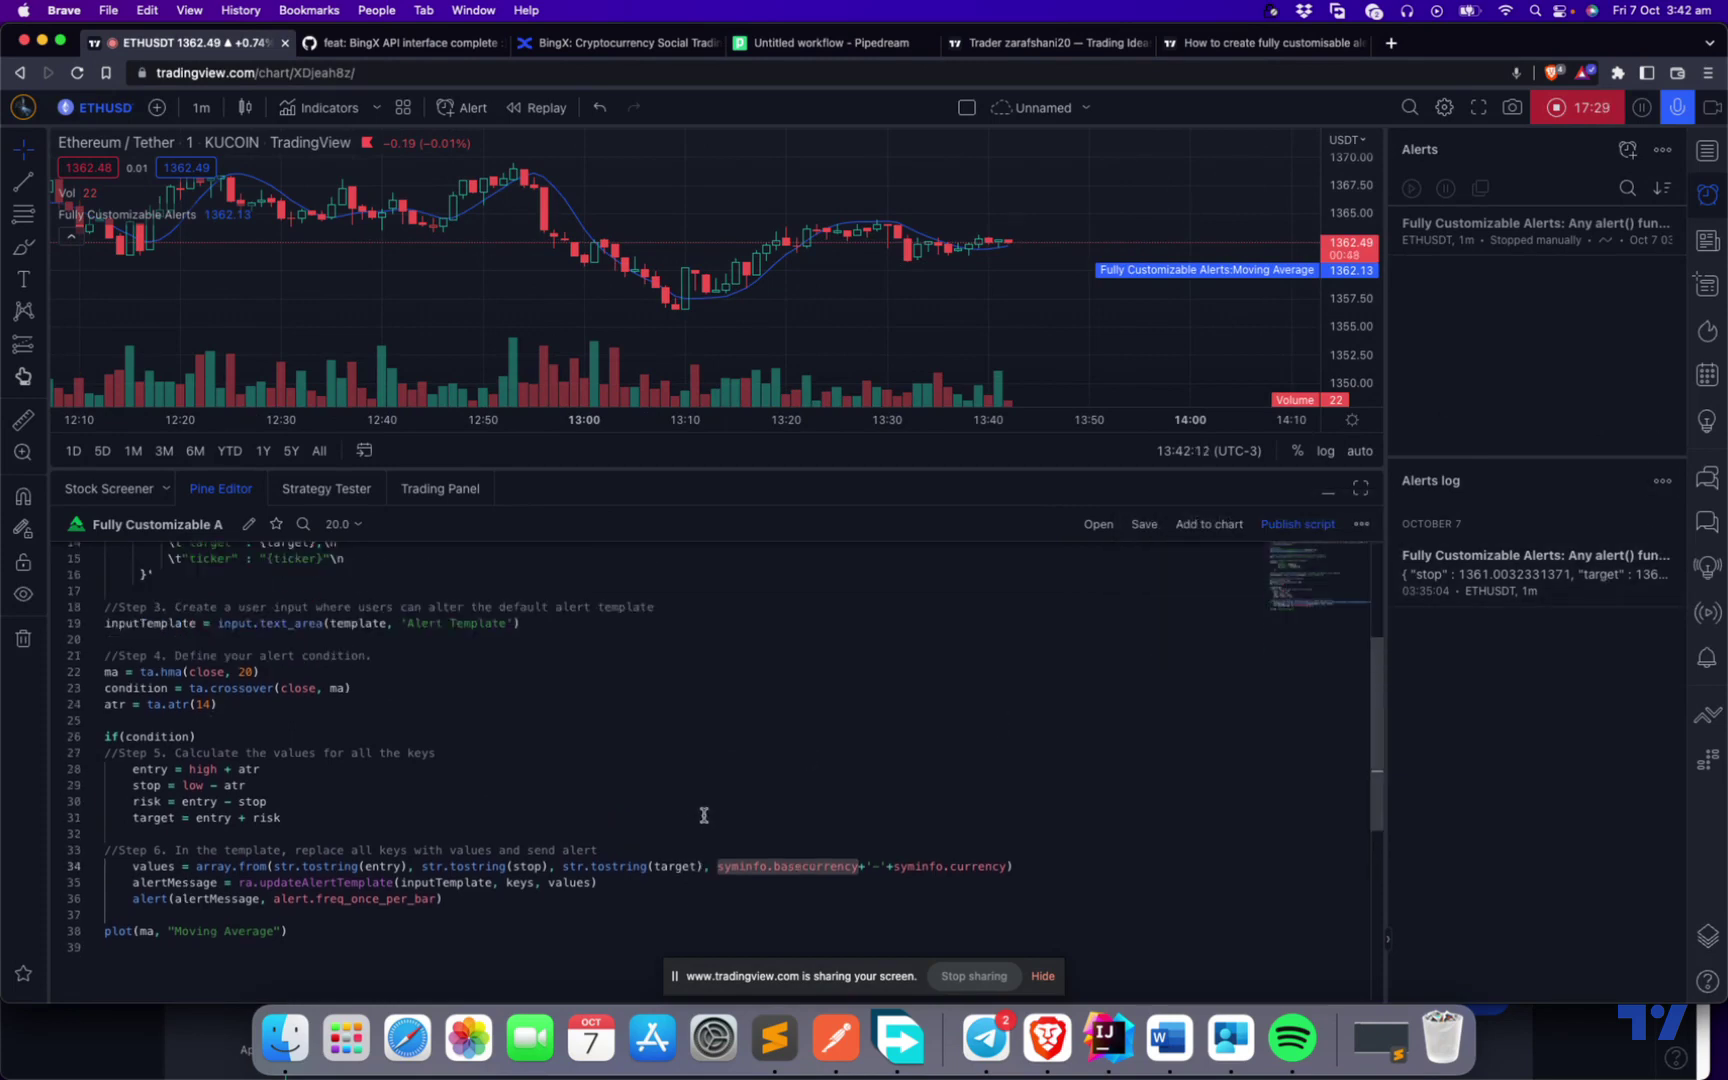
click(632, 43)
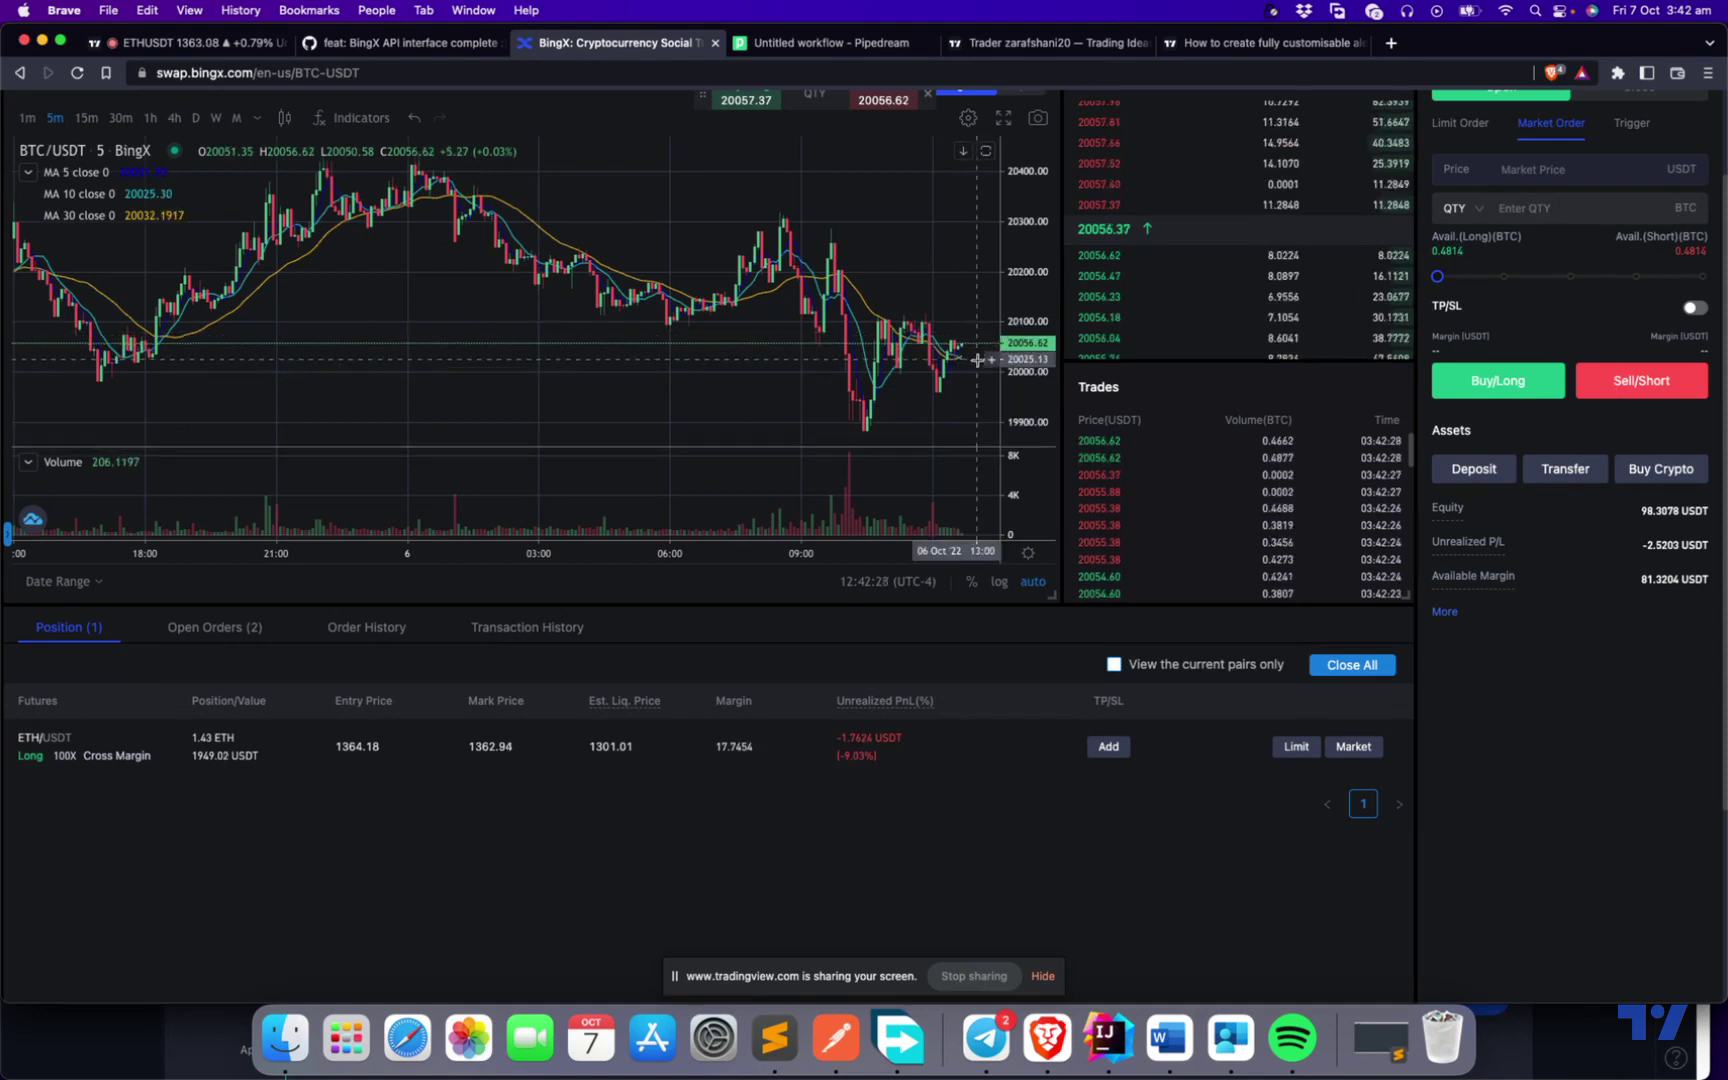
Watch the 1.43 ETH long reach +0.8259 USDT profit, then show TradingView's chart with the Pine Editor hidden.
scroll(926, 430, up, 1)
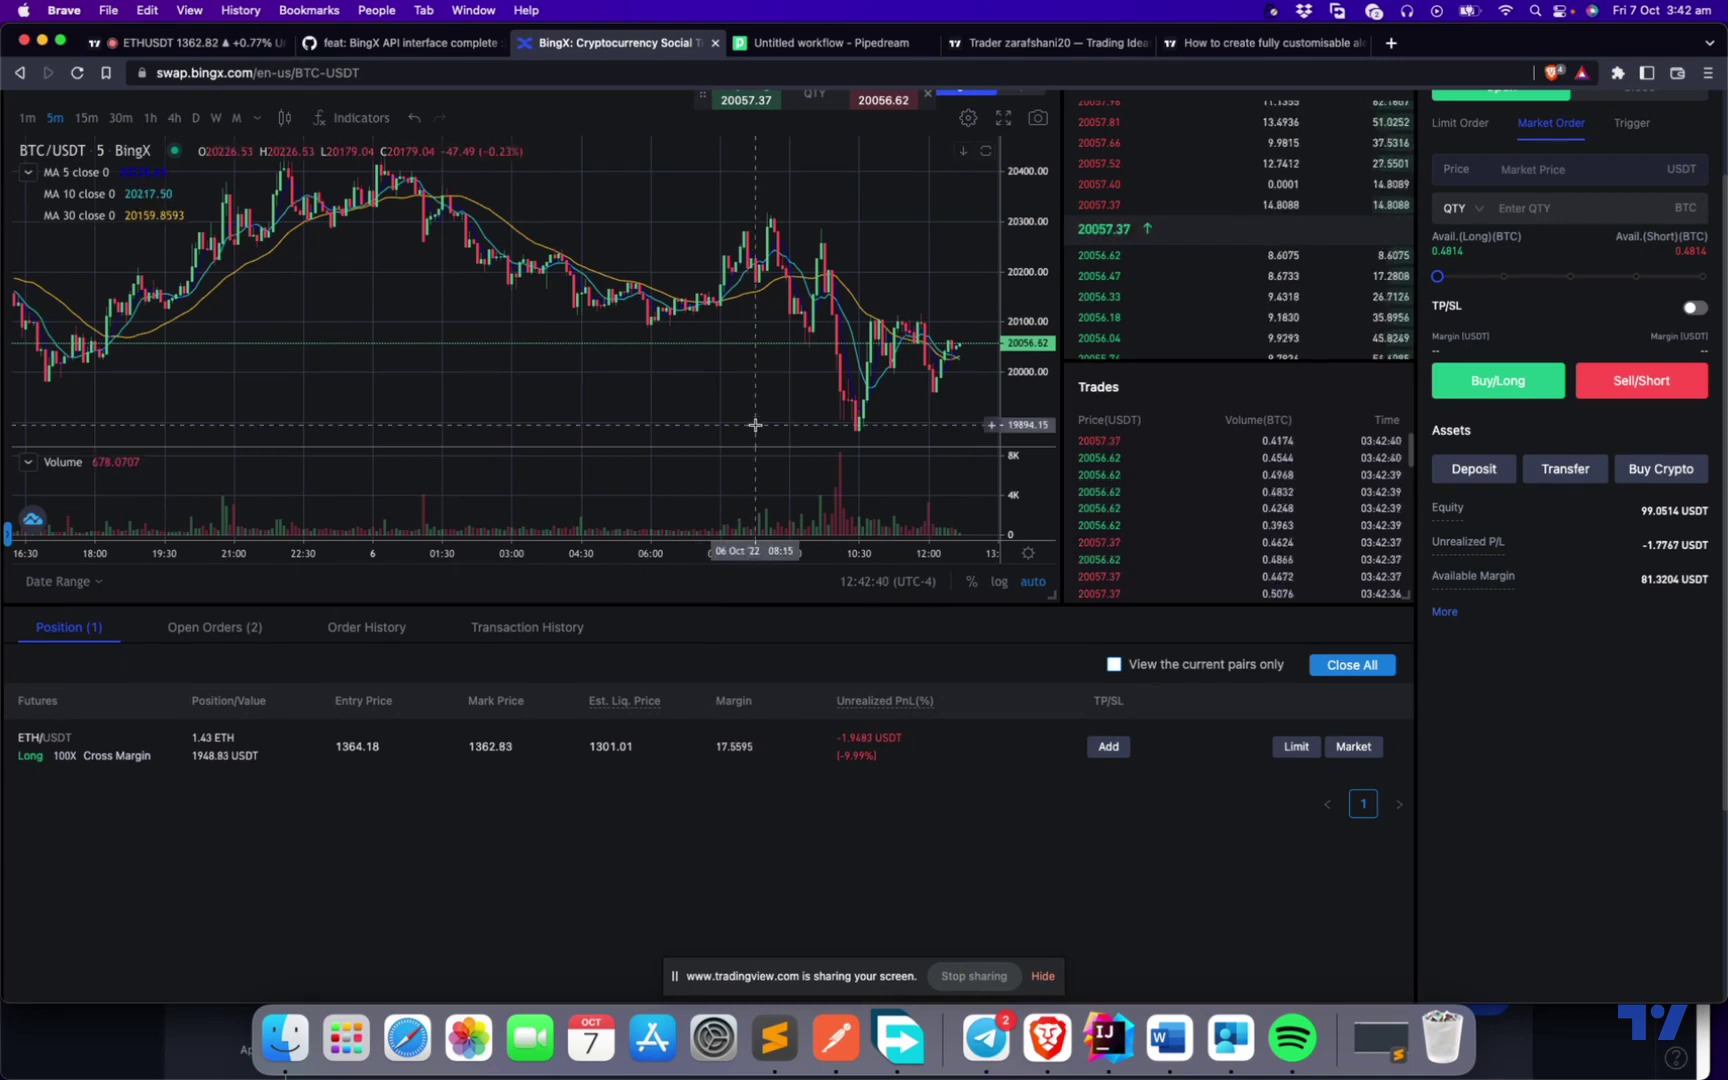
scroll(685, 495, down, 3)
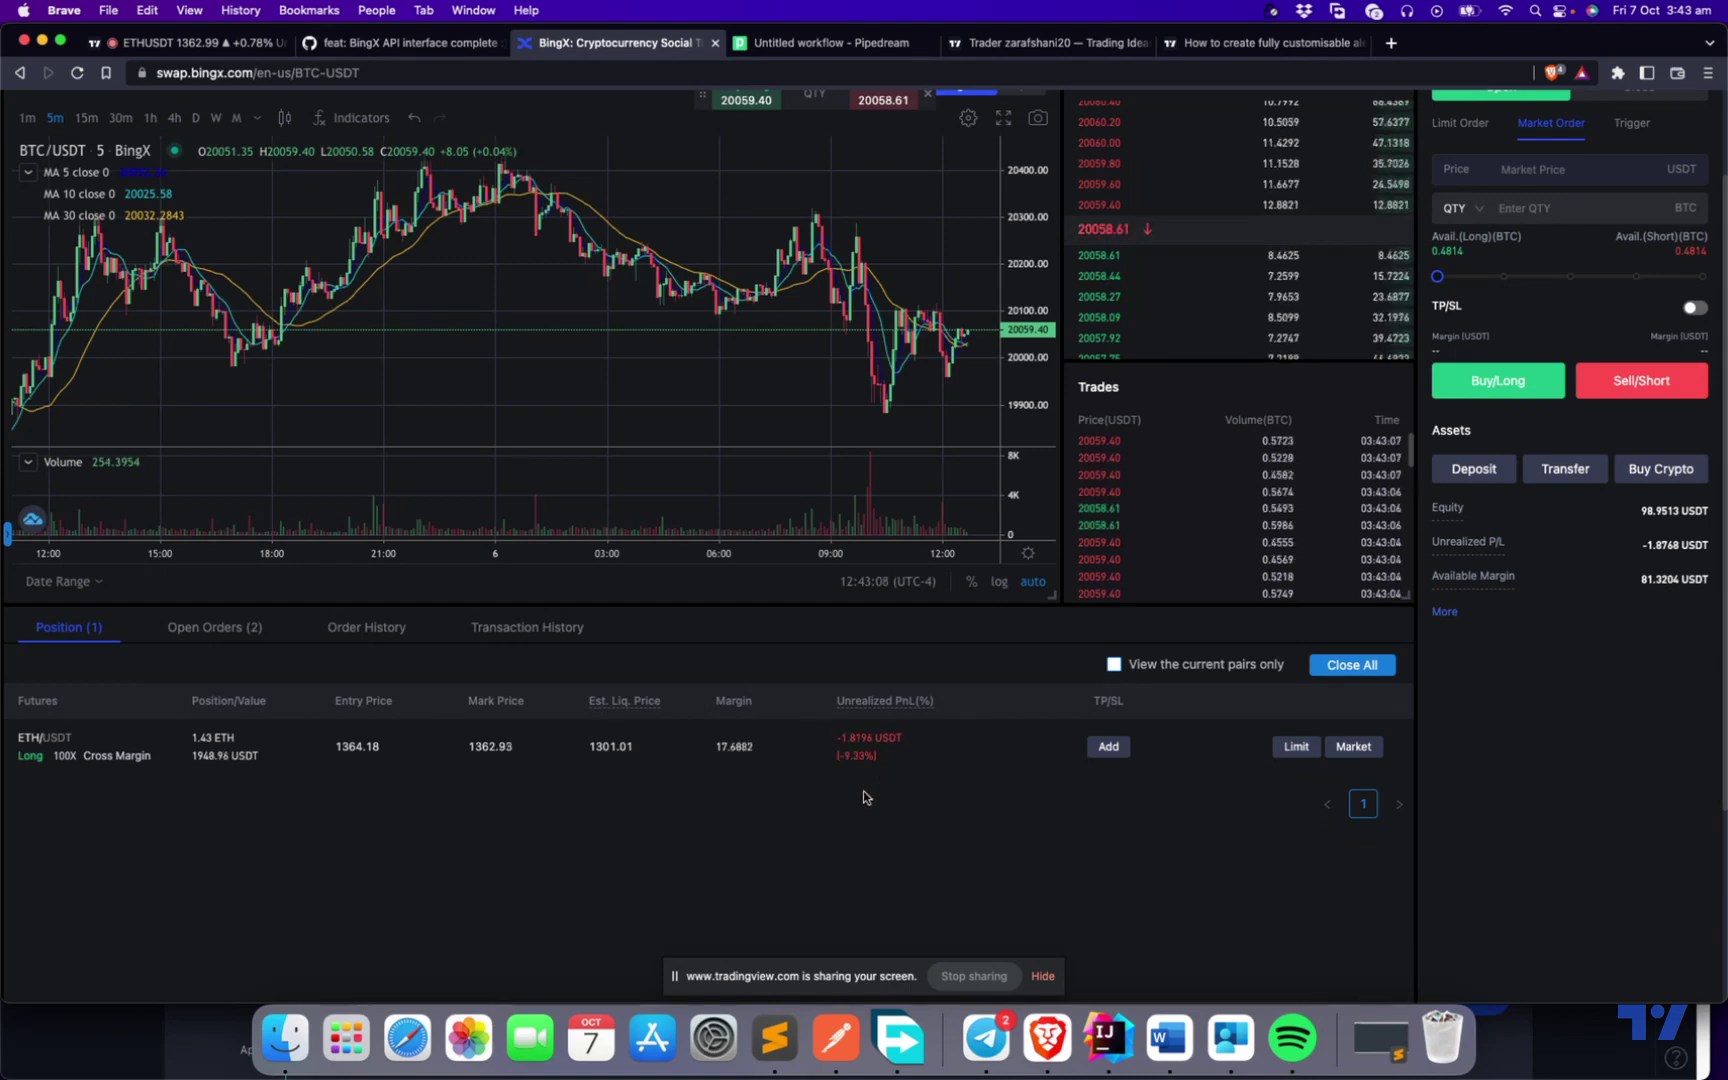
triple_click(855, 756)
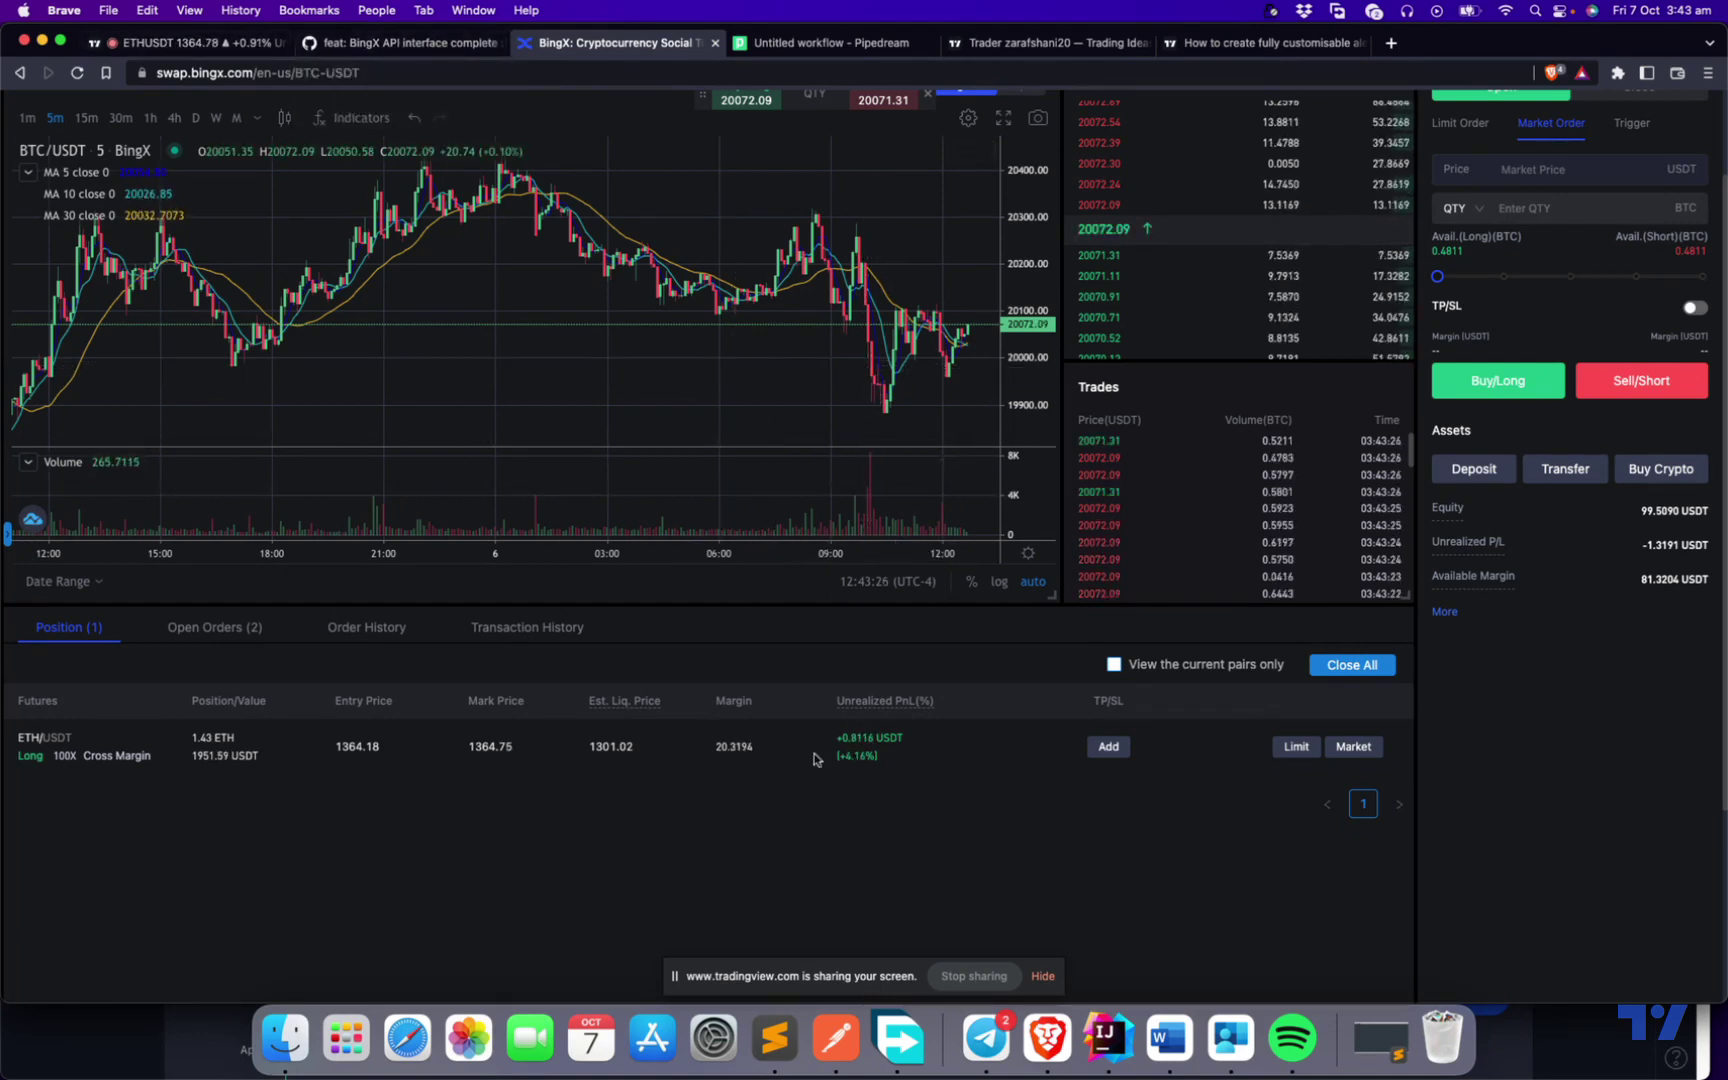
click(200, 43)
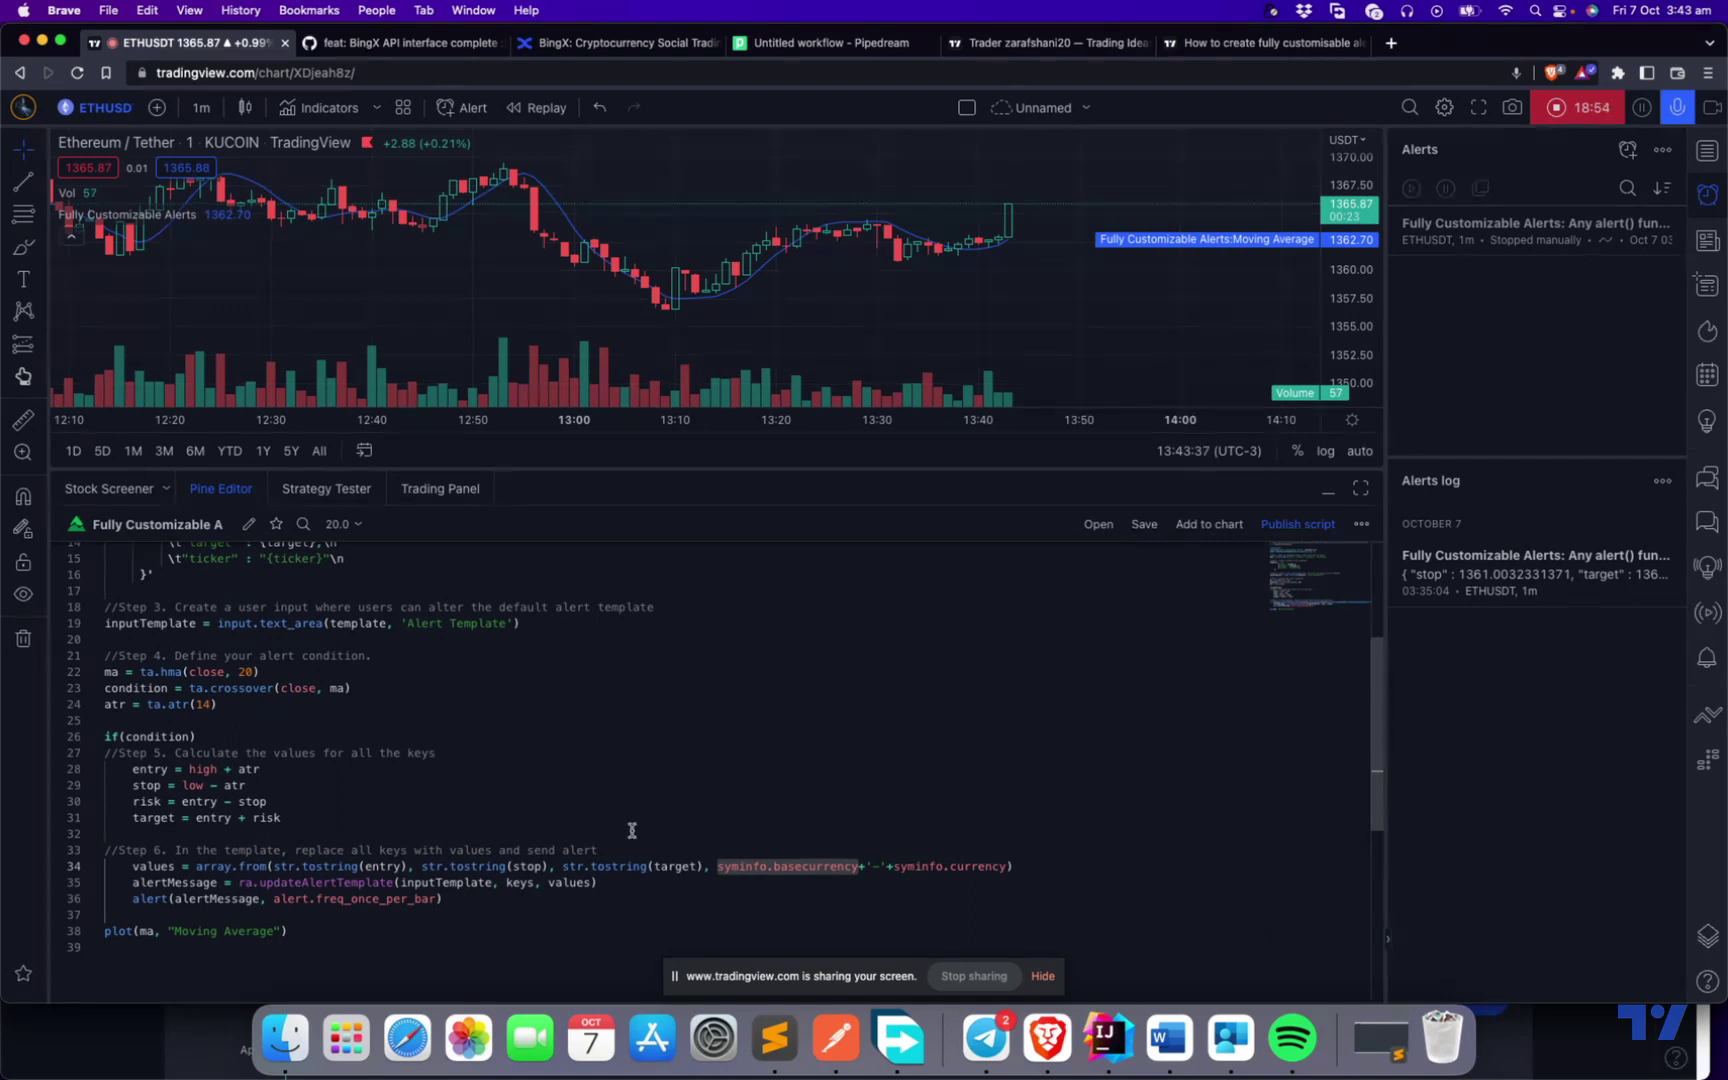
click(1328, 491)
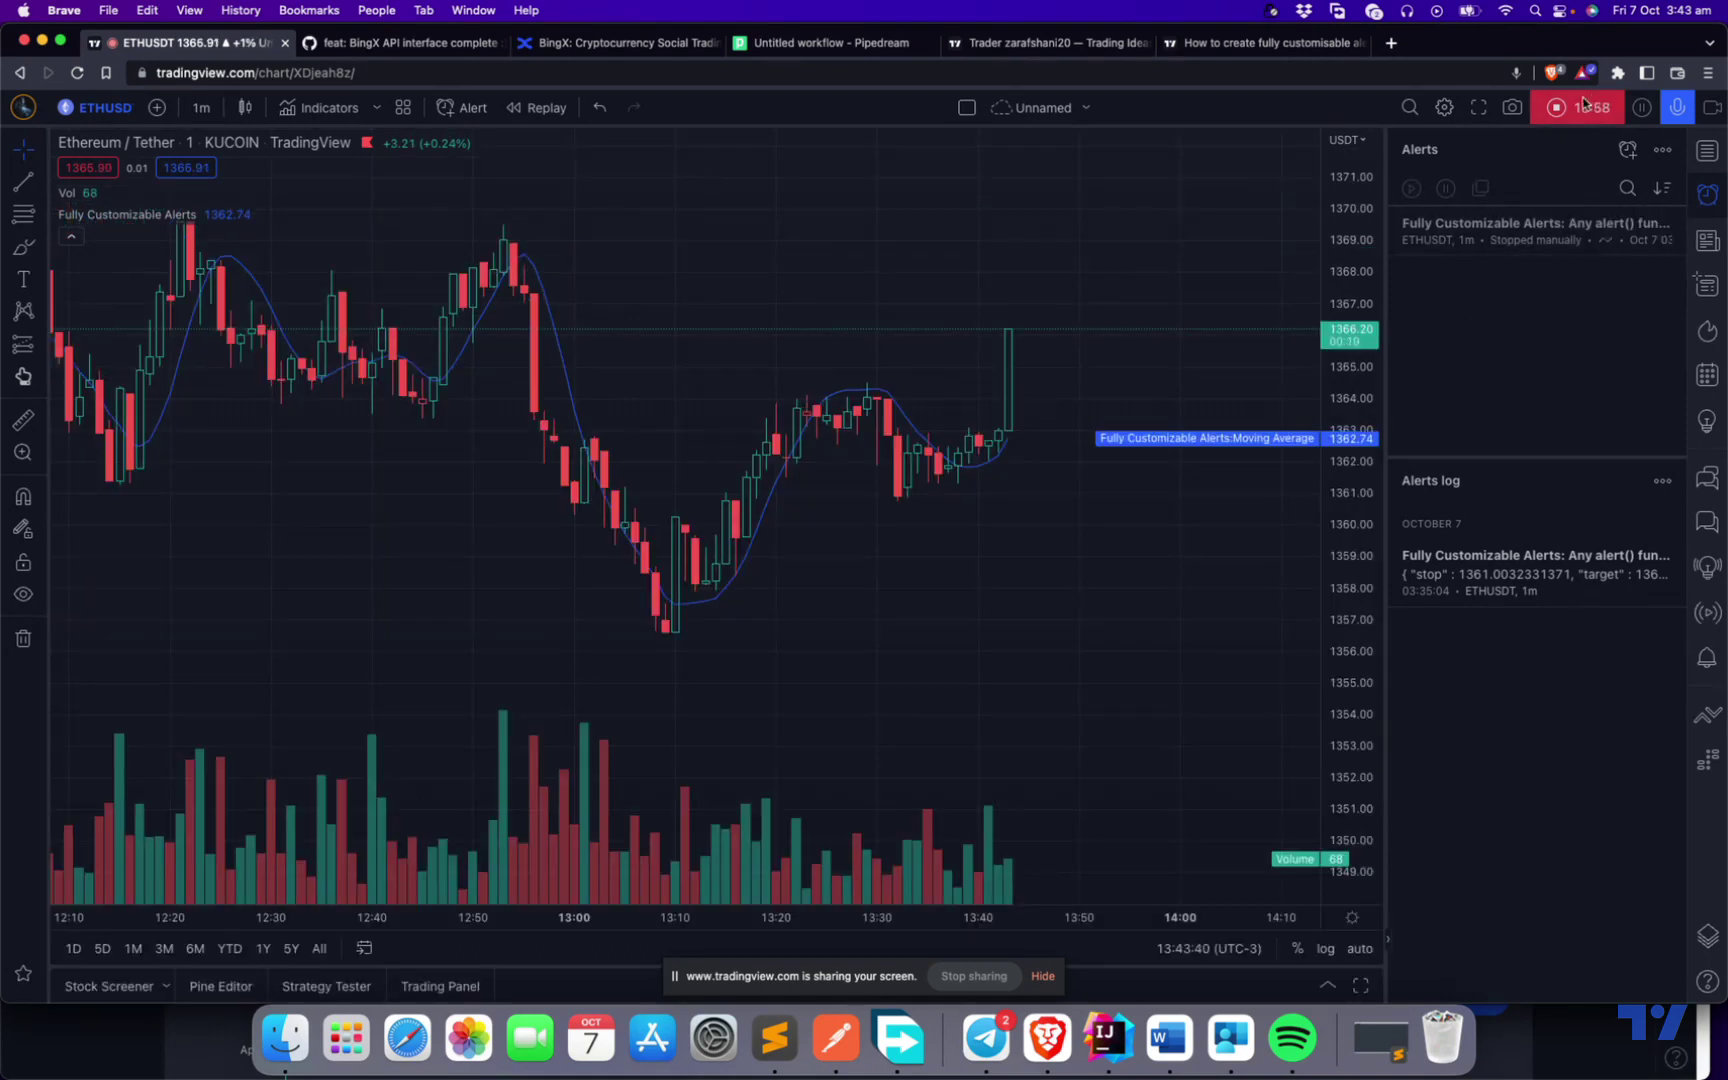